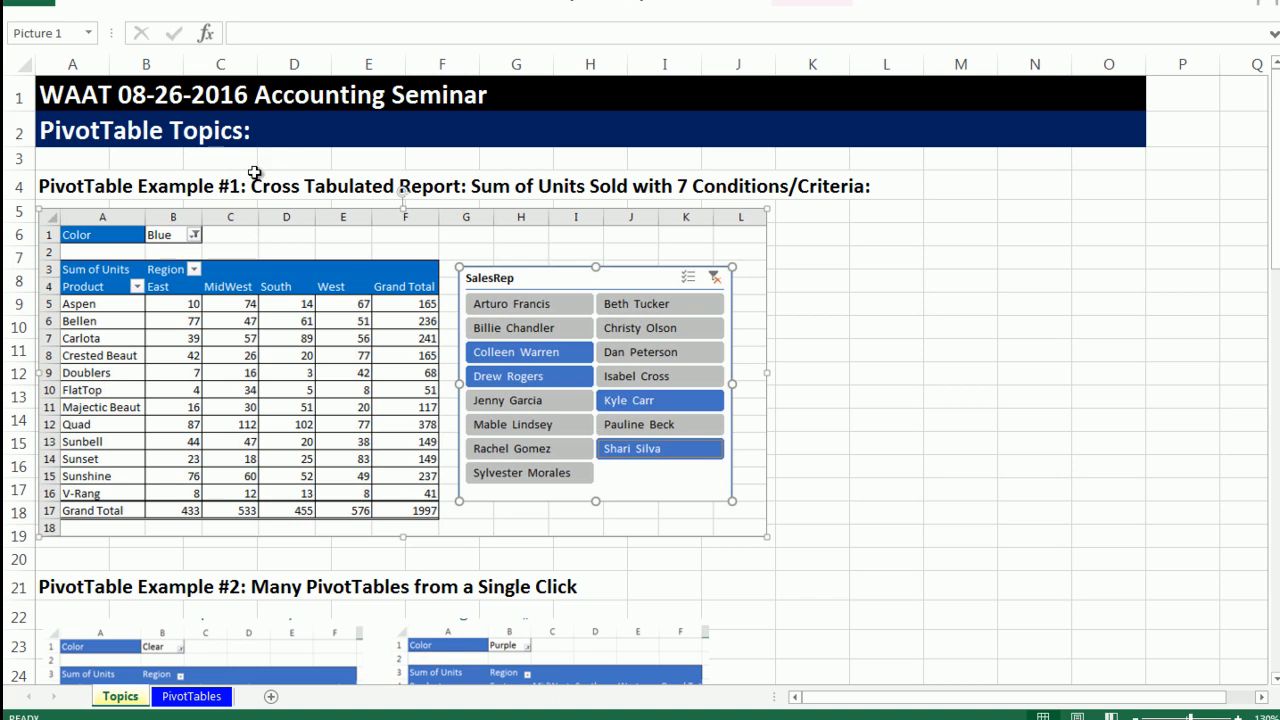
# Step: Review the PivotTable examples on the Topics sheet and open the PivotTables sheet with the source data
pyautogui.scroll(-12, 432, 477)
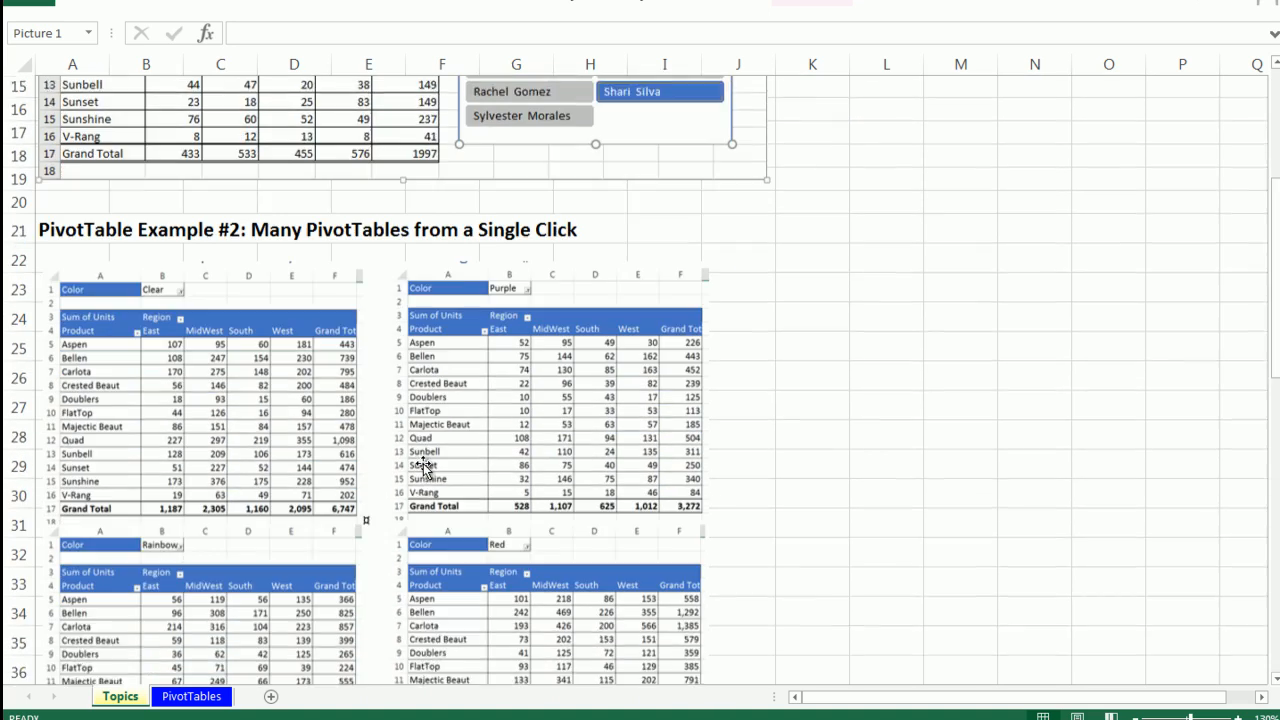
pyautogui.scroll(-5, 432, 477)
pyautogui.scroll(16, 432, 480)
pyautogui.scroll(1, 432, 484)
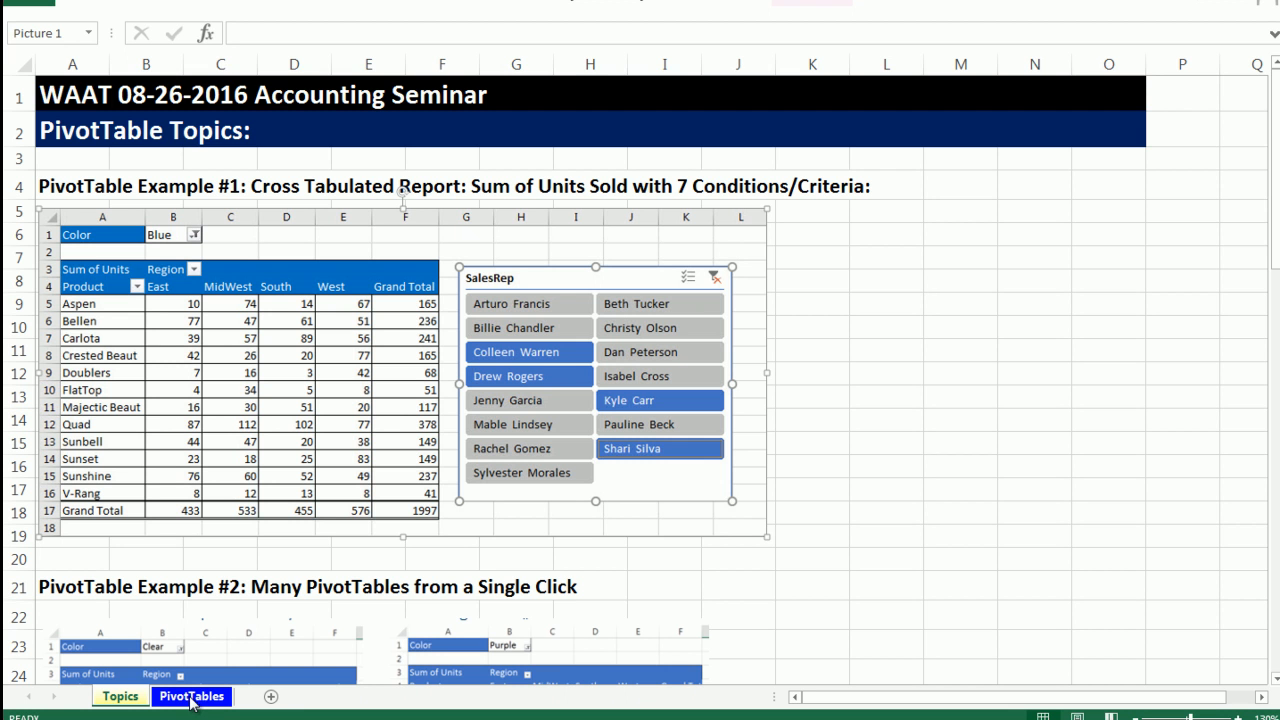
pyautogui.click(188, 699)
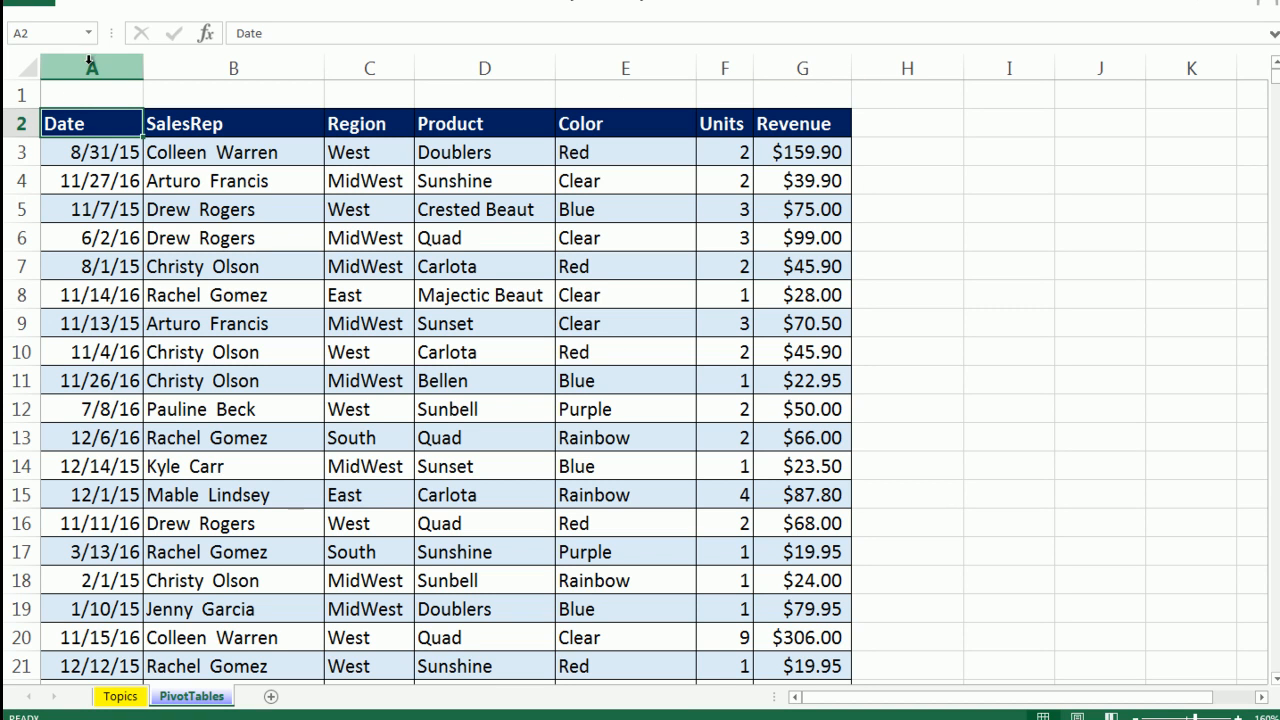
pyautogui.click(902, 268)
pyautogui.write('dsvds')
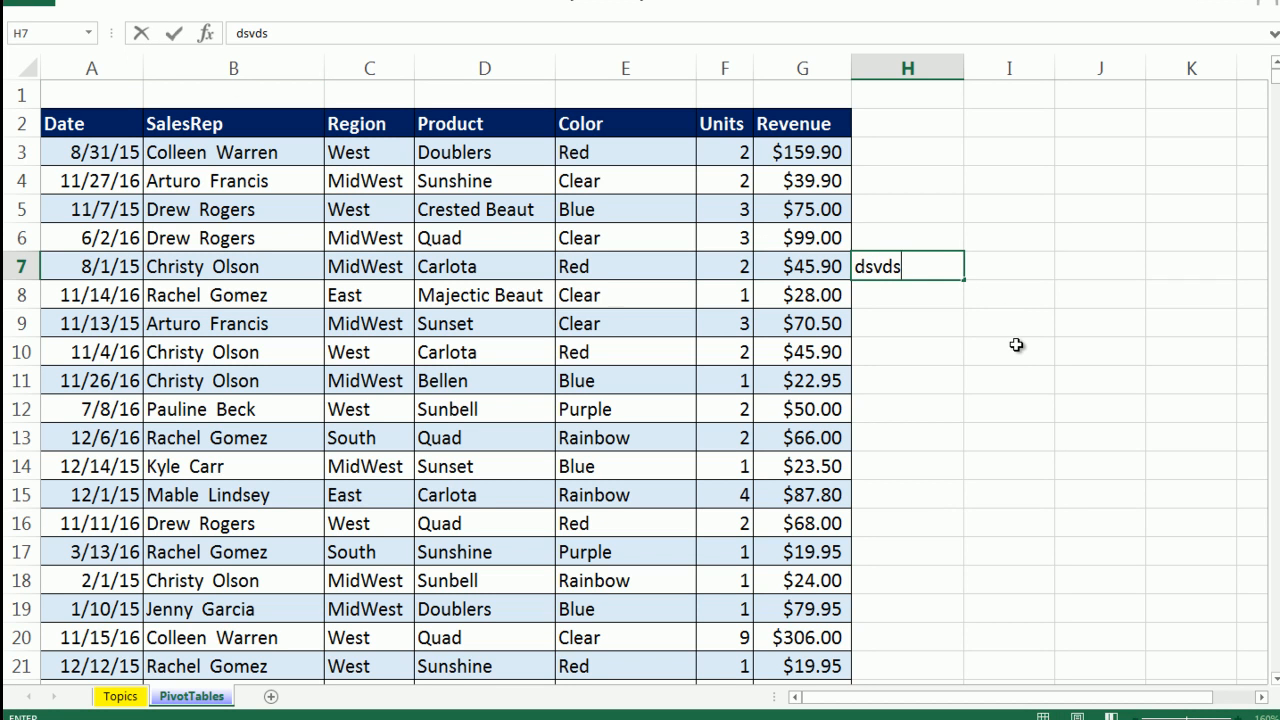
pyautogui.press('Escape')
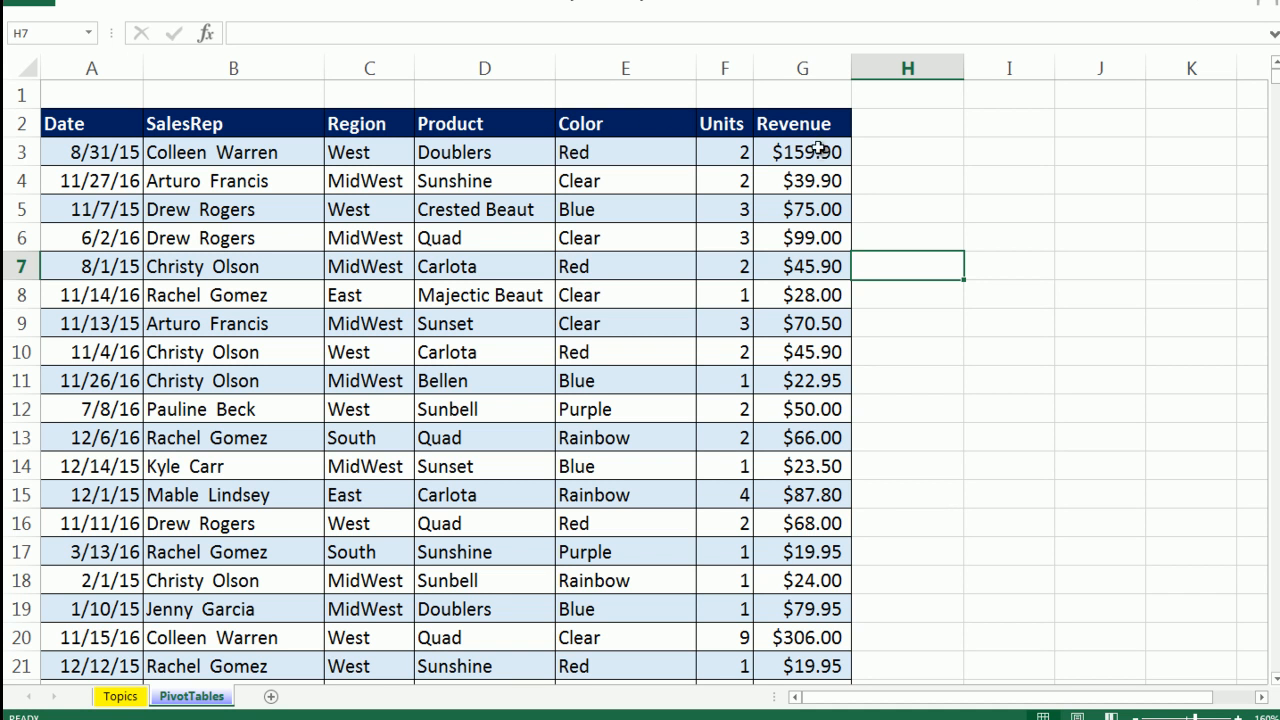
# Step: Check the example report on the Topics sheet and select a single cell inside the sales data on the PivotTables sheet
pyautogui.click(130, 700)
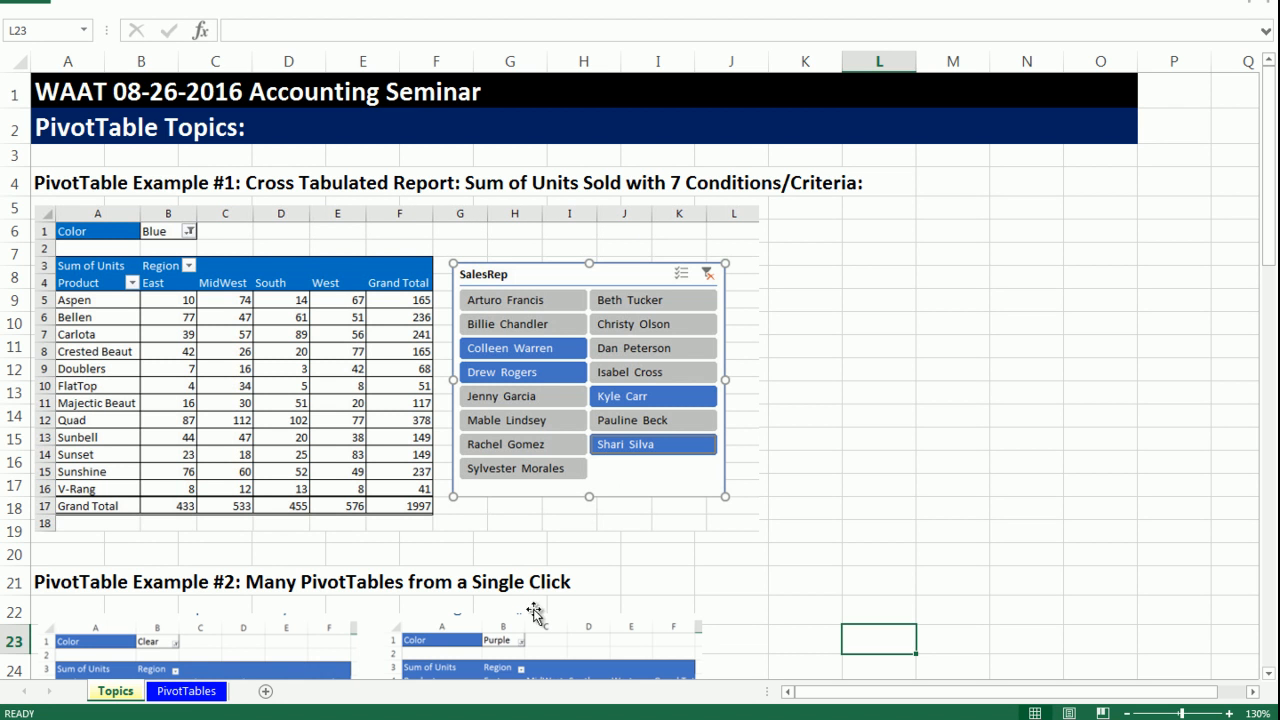
pyautogui.click(187, 694)
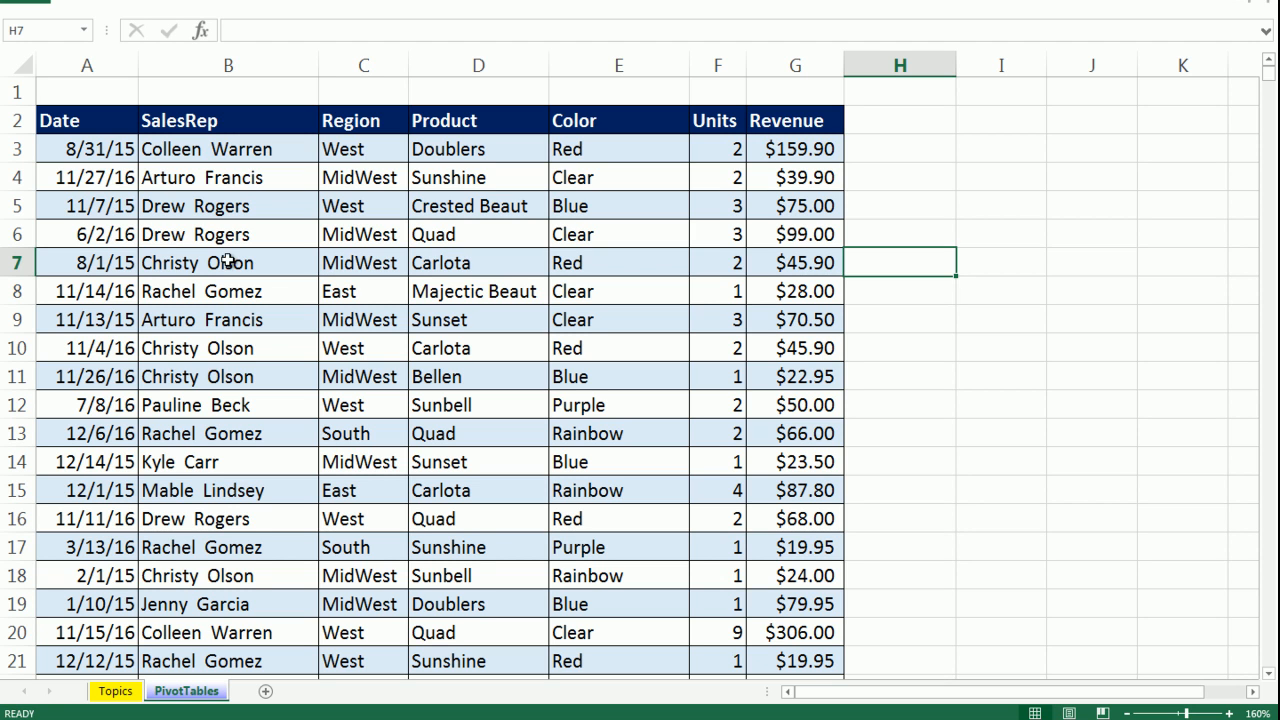
pyautogui.click(239, 190)
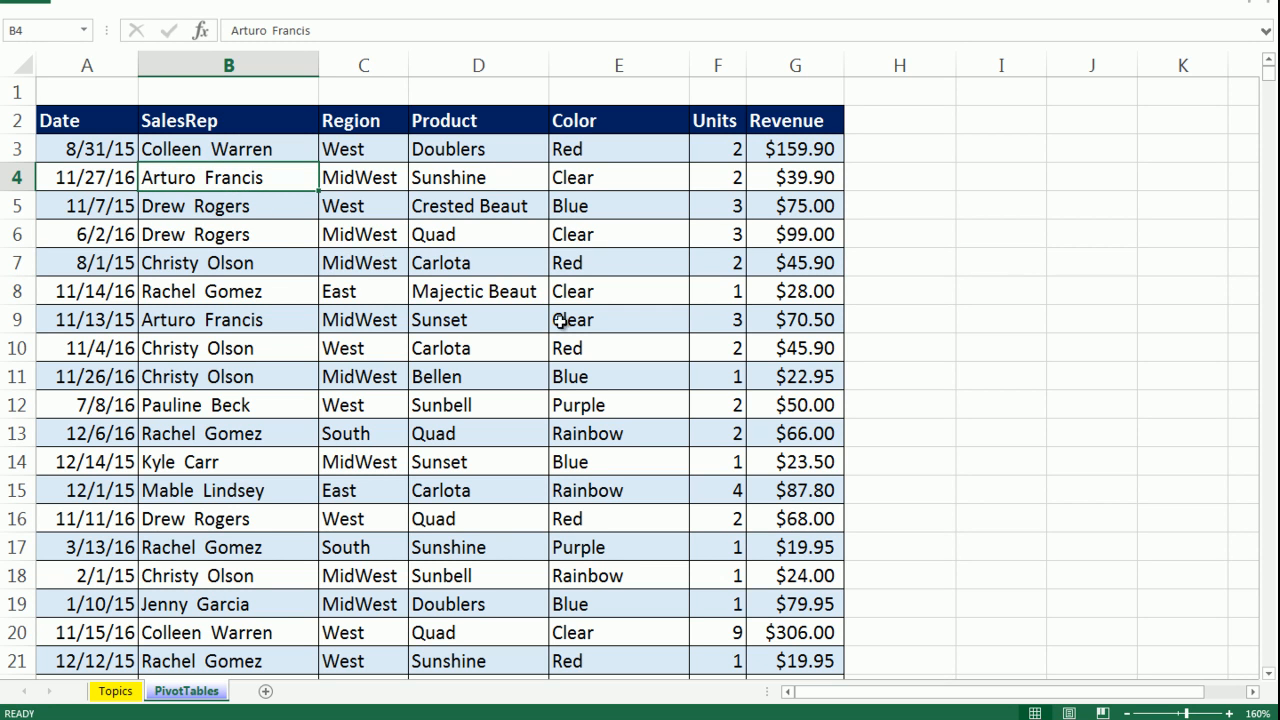
pyautogui.click(1060, 413)
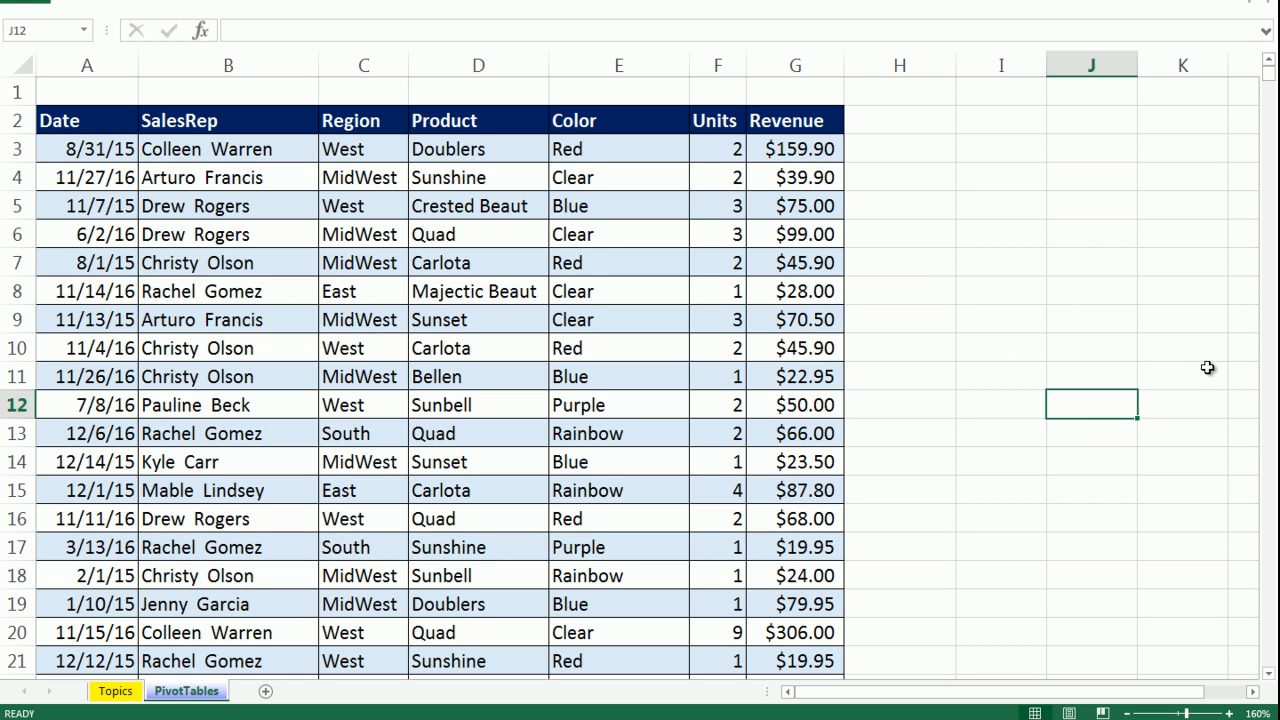
pyautogui.click(190, 238)
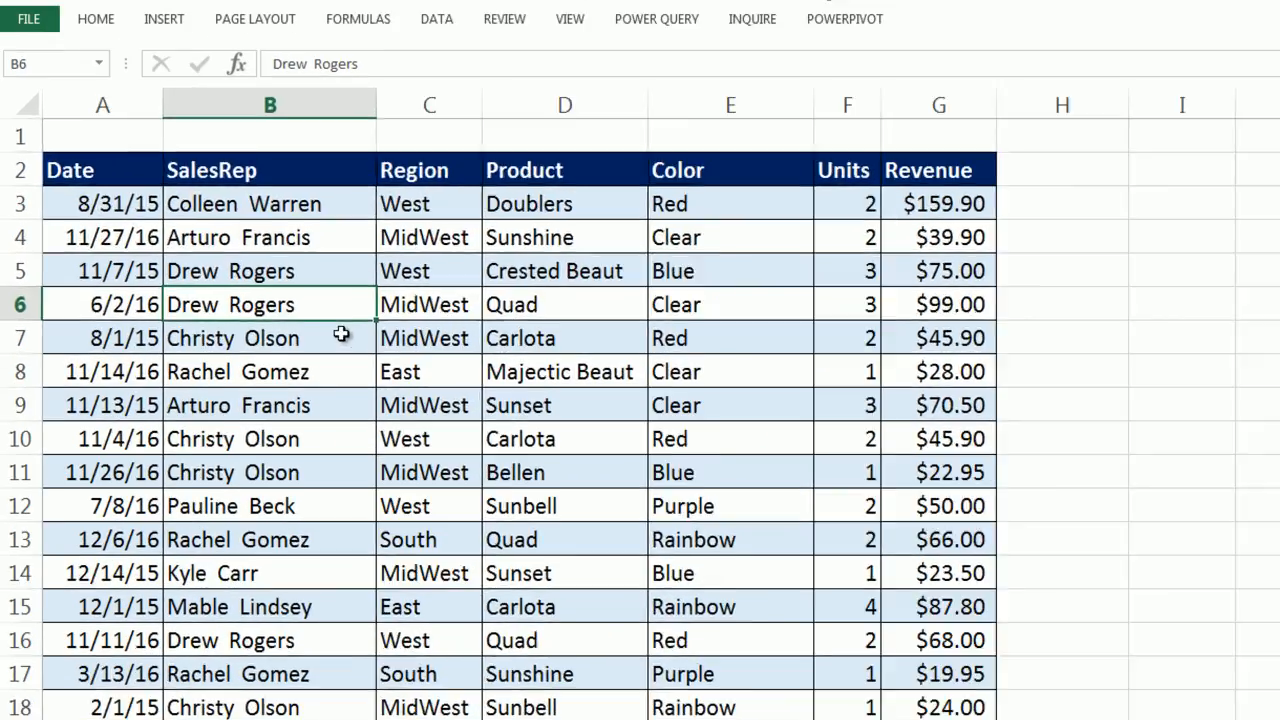
pyautogui.click(188, 46)
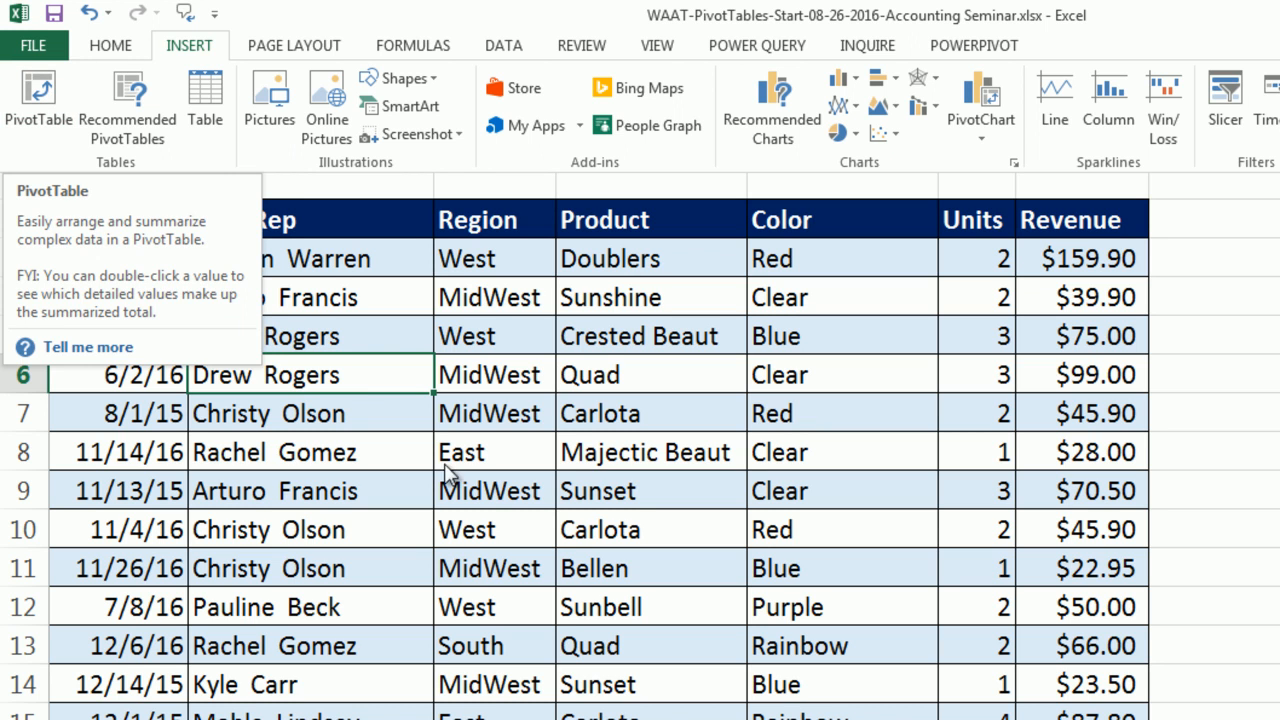
pyautogui.hotkey('ctrl', 'F1')
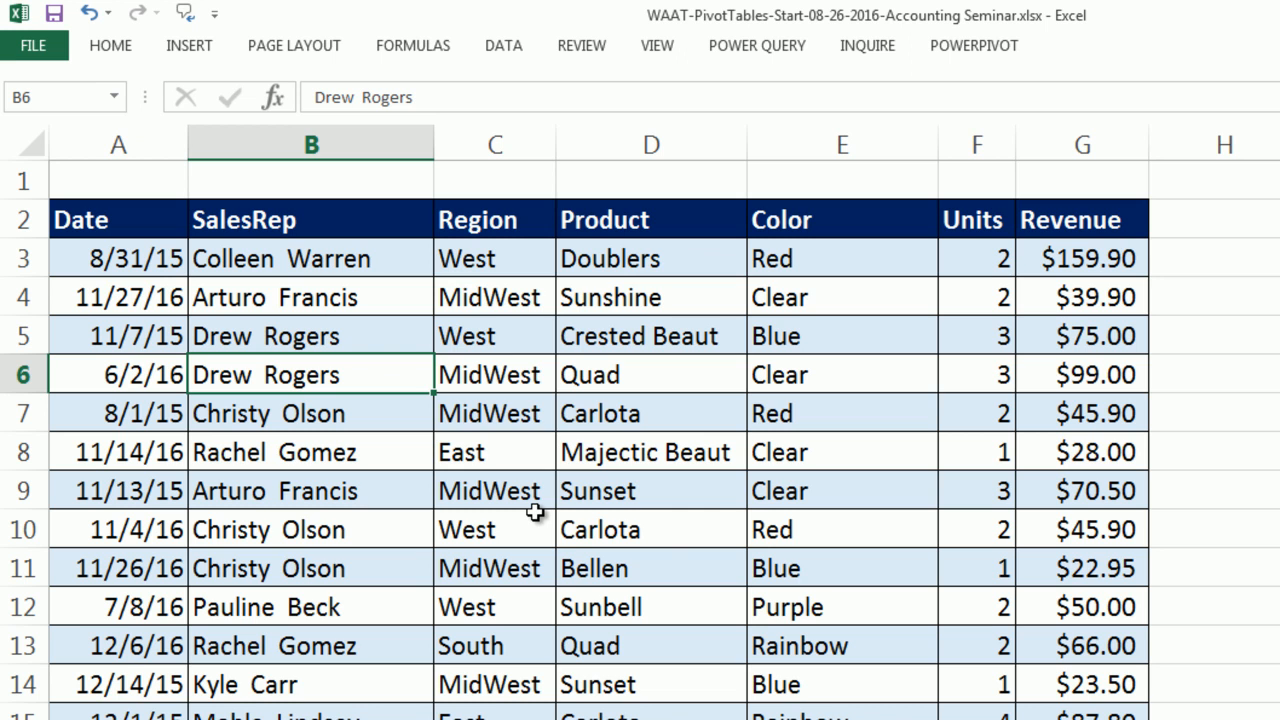
pyautogui.press('alt')
pyautogui.press('alt')
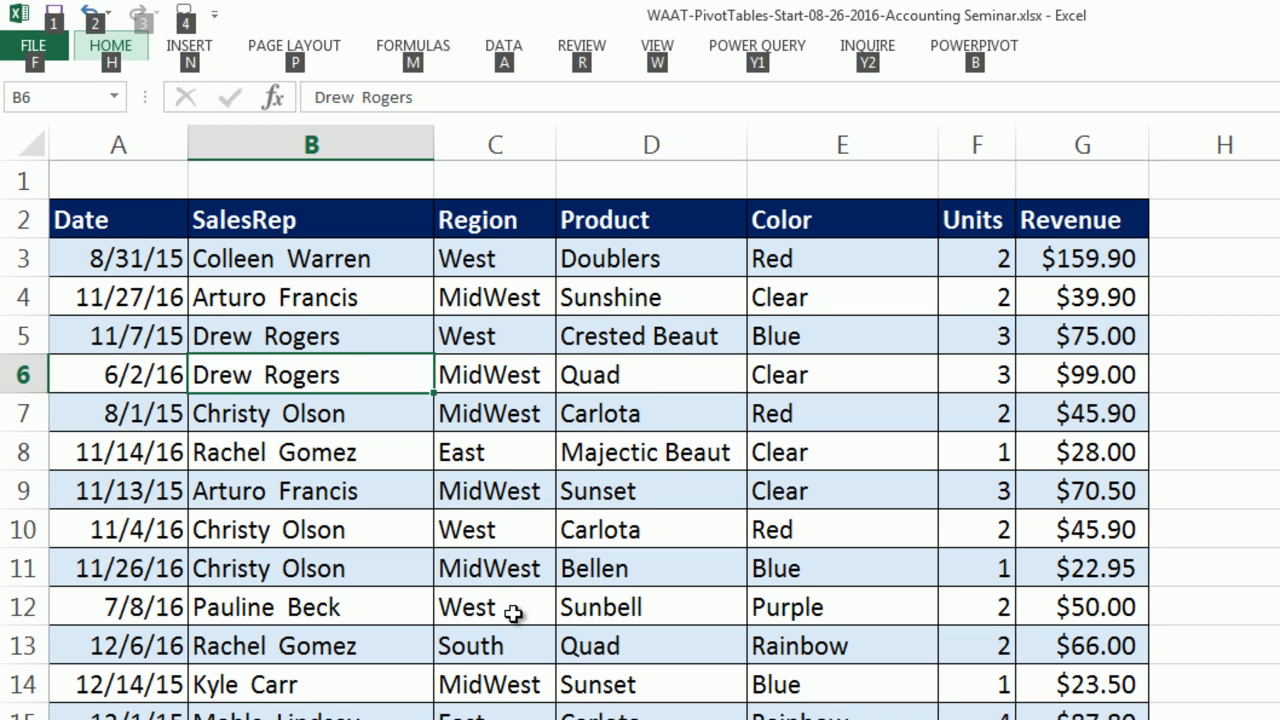
pyautogui.press('n')
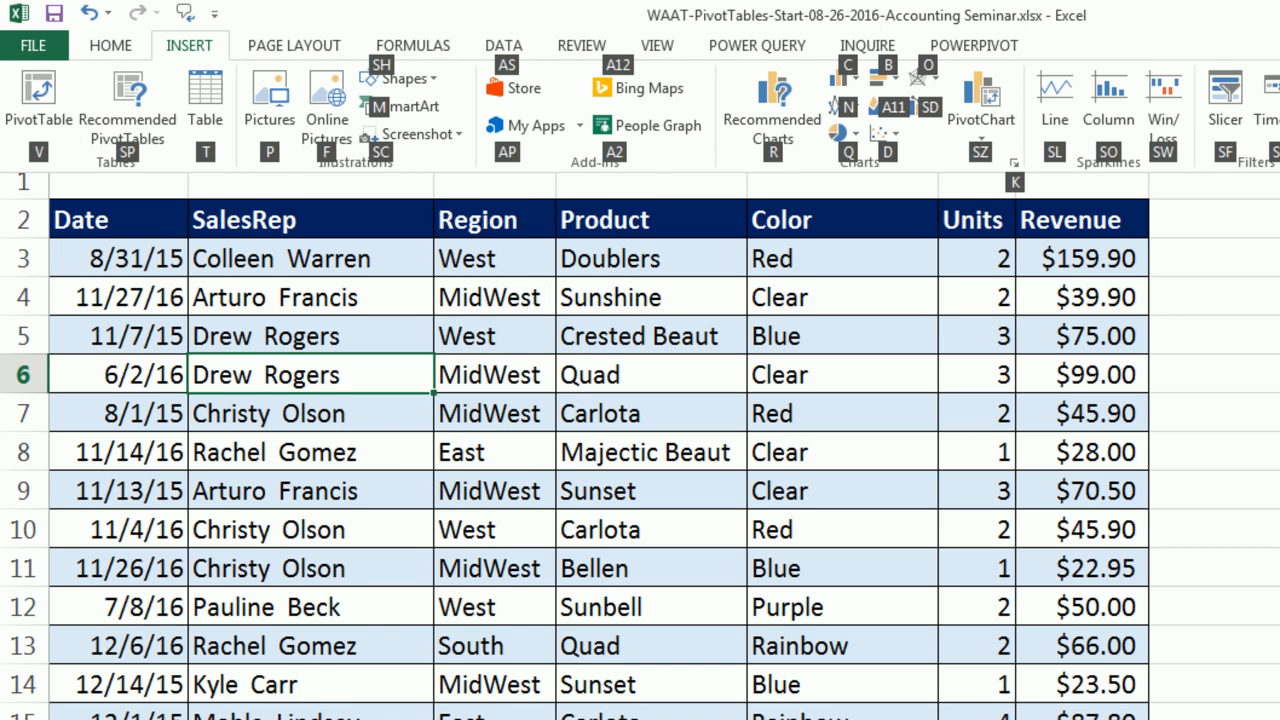
pyautogui.press('v')
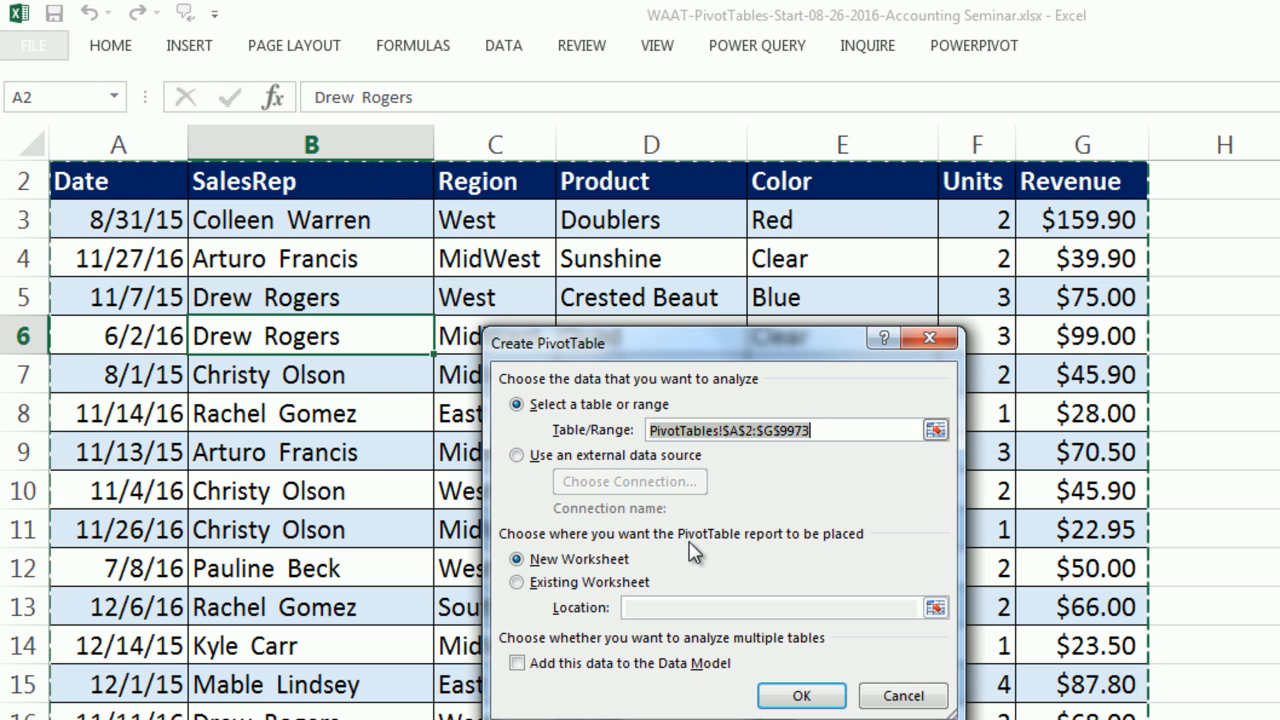
pyautogui.press('Escape')
# Step: Create a PivotTable on a new worksheet from the range PivotTables!$A$2:$G$9973
pyautogui.press('alt')
pyautogui.press('n')
pyautogui.press('v')
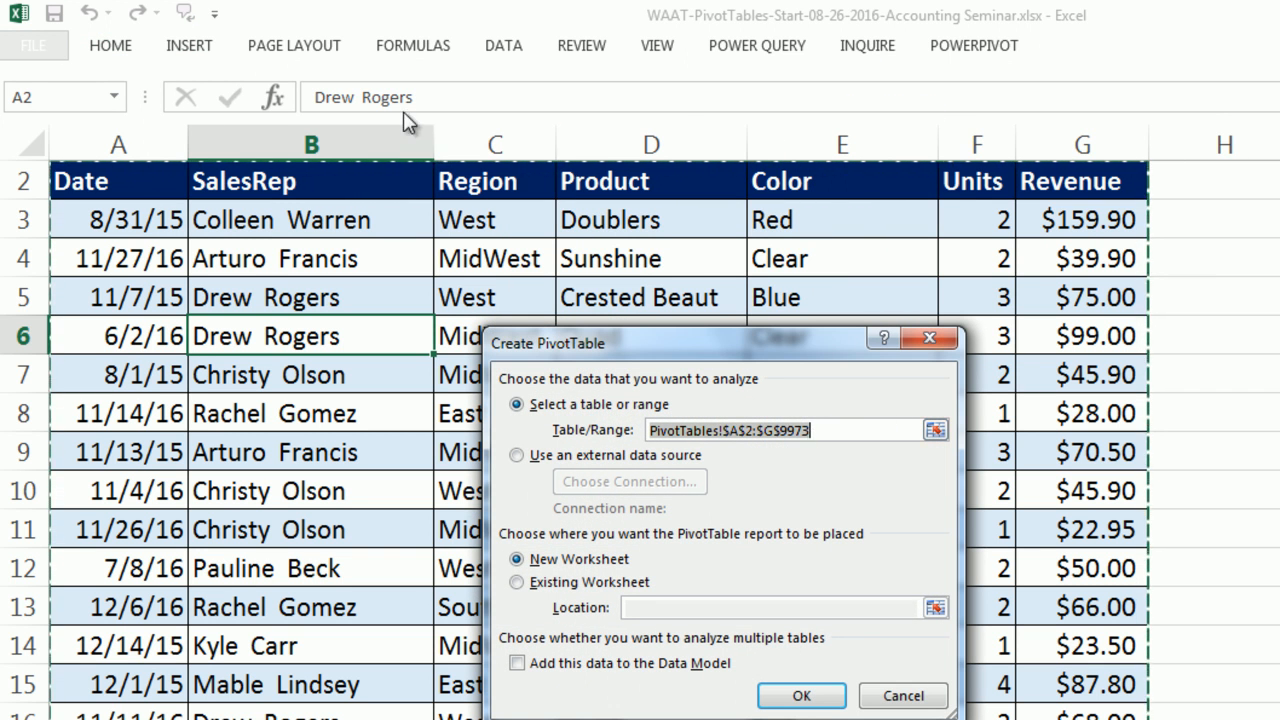
pyautogui.click(1073, 145)
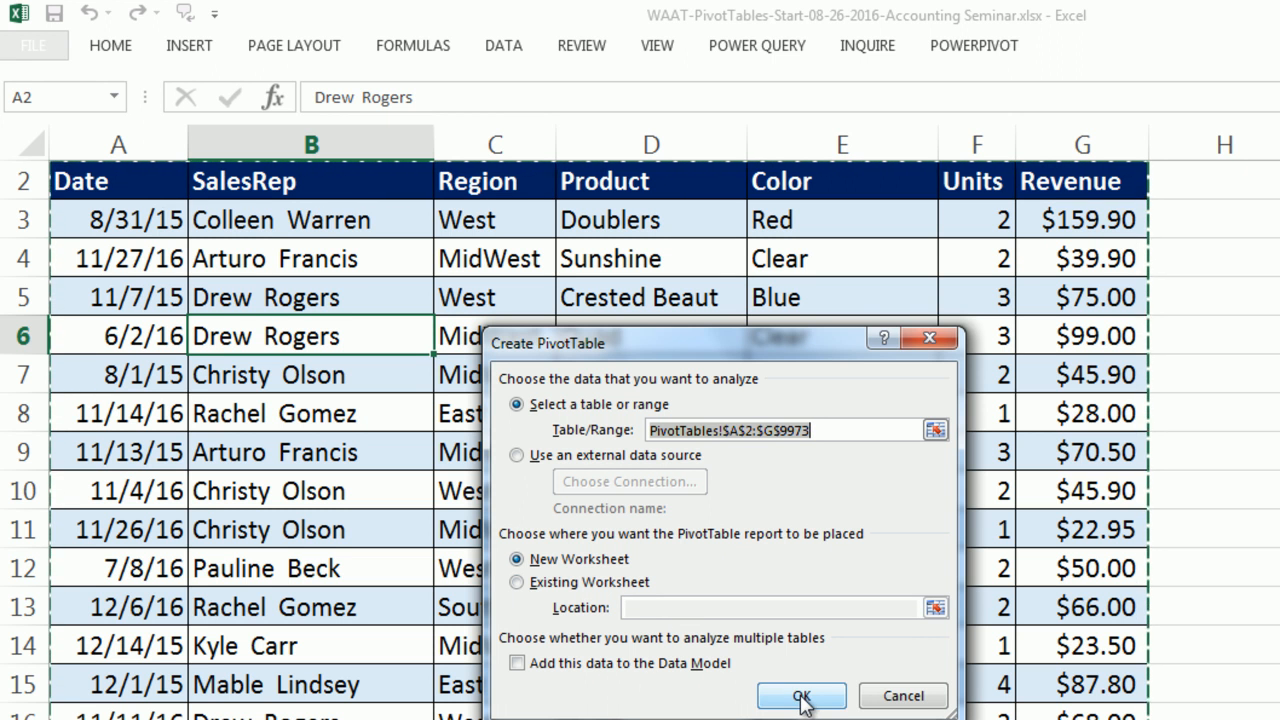
pyautogui.press('Return')
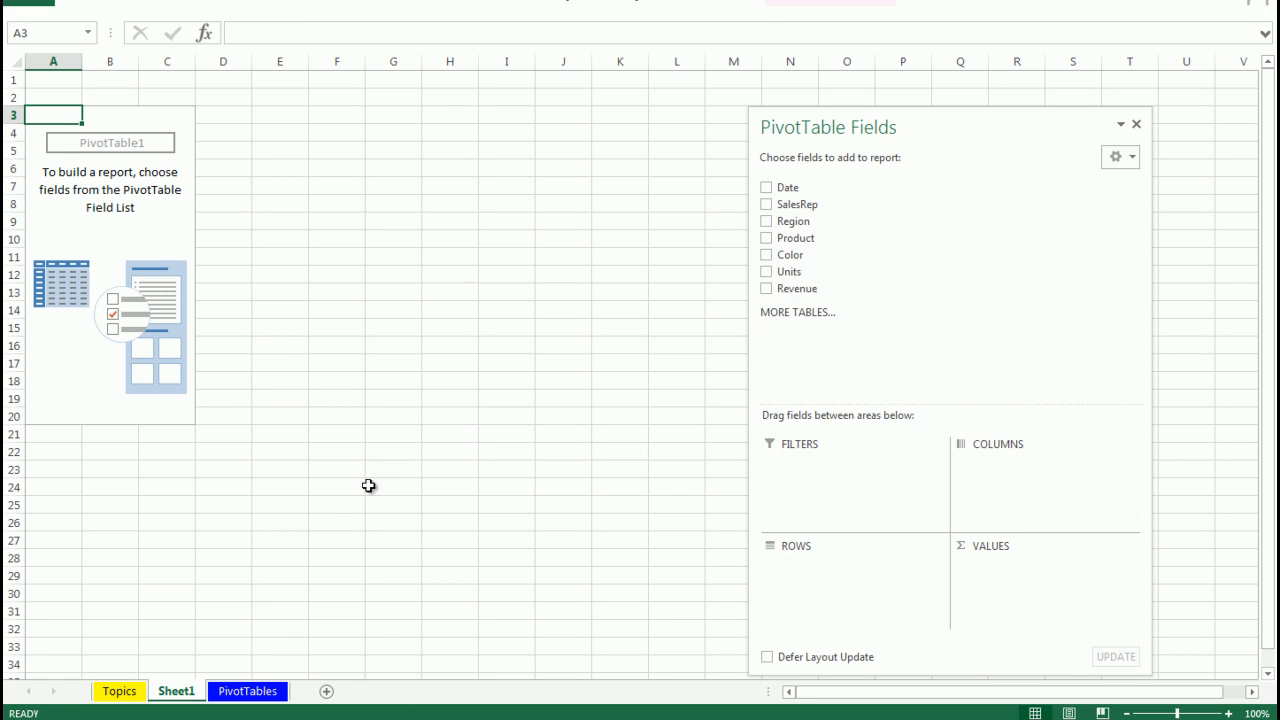
# Step: Rename the new worksheet as ProductReport
pyautogui.doubleClick(176, 692)
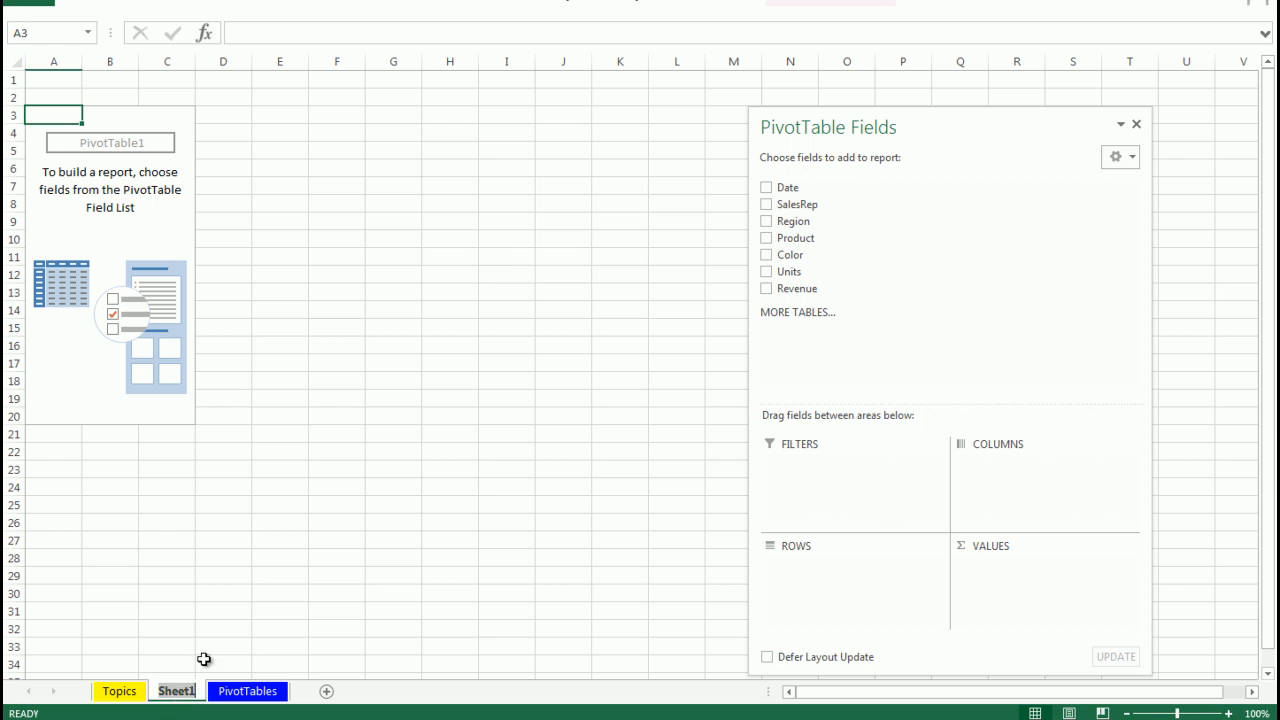
pyautogui.write('ProductReport')
pyautogui.press('Return')
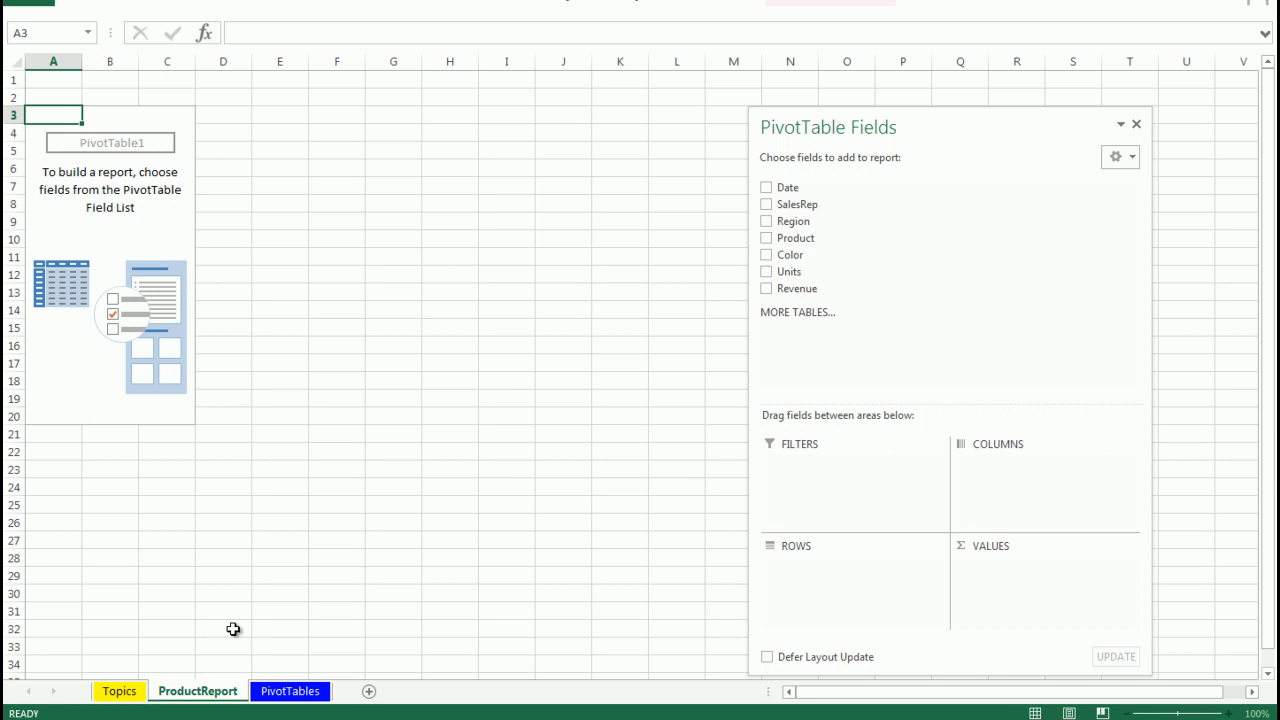
# Step: Add Product to the PivotTable's rows and Region to its columns, keeping the field list clear of the report
pyautogui.moveTo(943, 146); pyautogui.dragTo(526, 110)
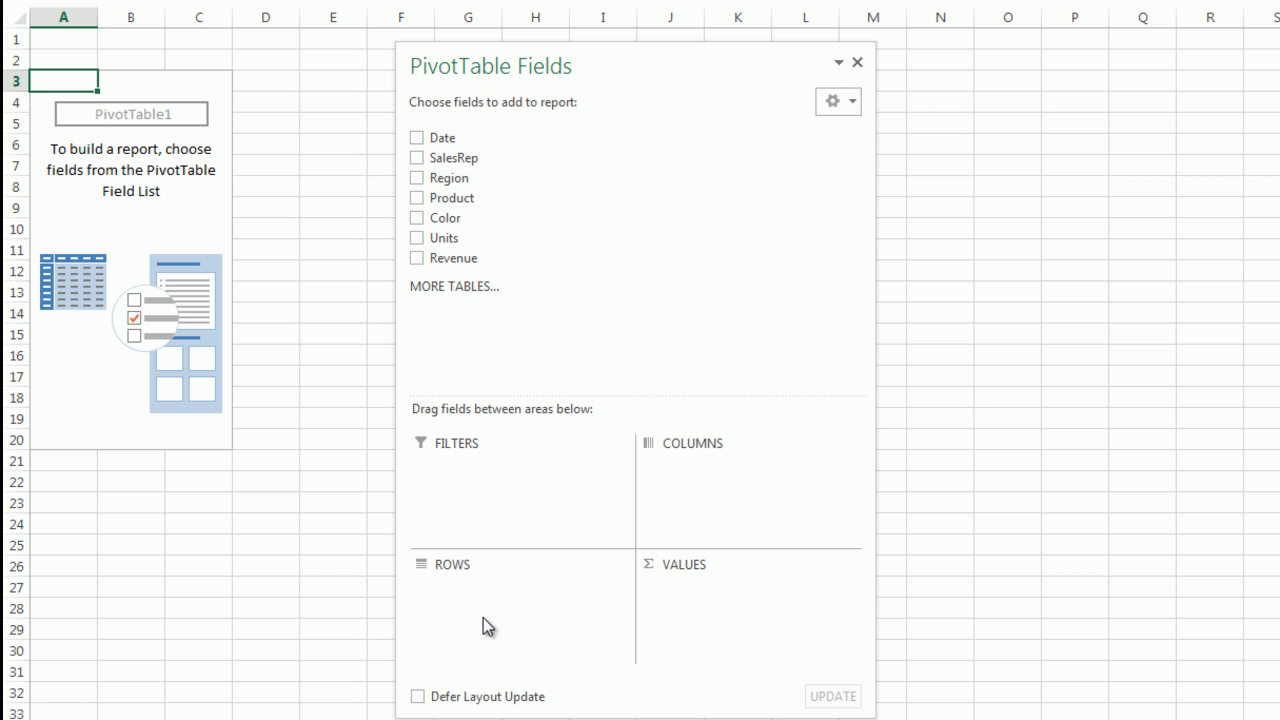
pyautogui.moveTo(445, 203); pyautogui.dragTo(510, 593)
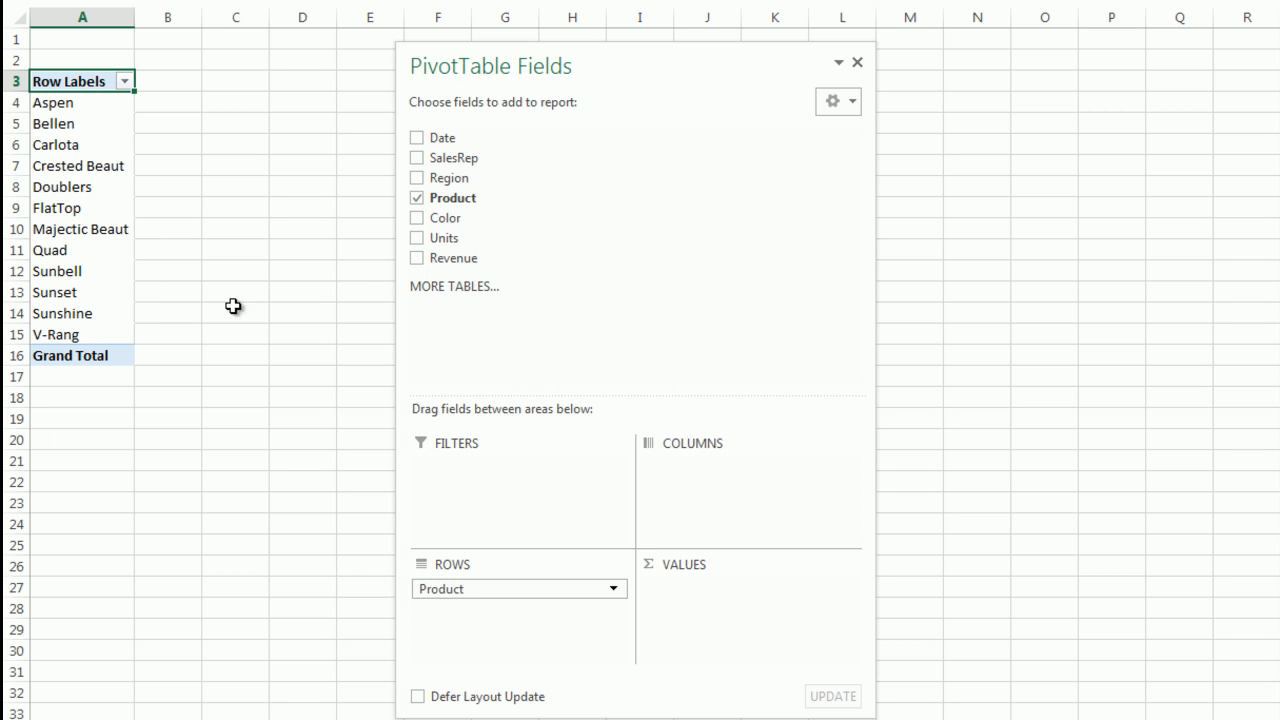
pyautogui.moveTo(451, 177); pyautogui.dragTo(718, 481)
pyautogui.moveTo(586, 50); pyautogui.dragTo(735, 82)
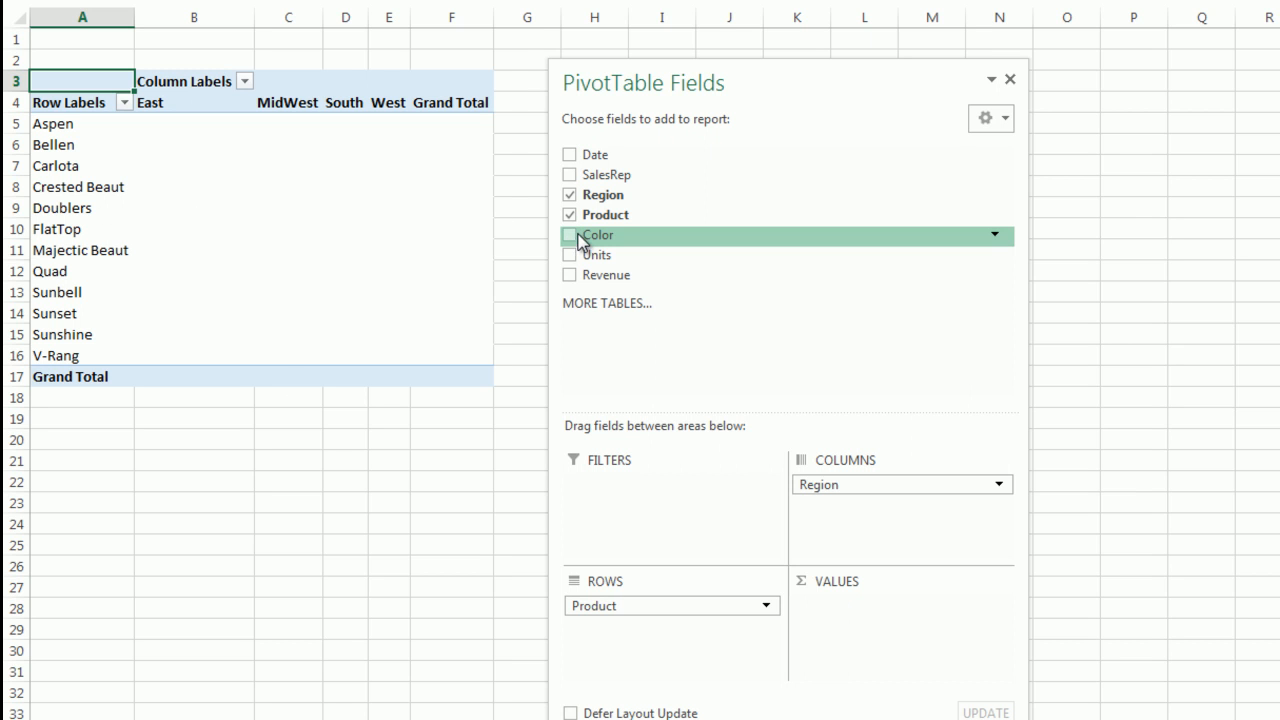
# Step: Add Color as the report filter, check its available items, and add Units to the values as a sum
pyautogui.moveTo(580, 241); pyautogui.dragTo(634, 484)
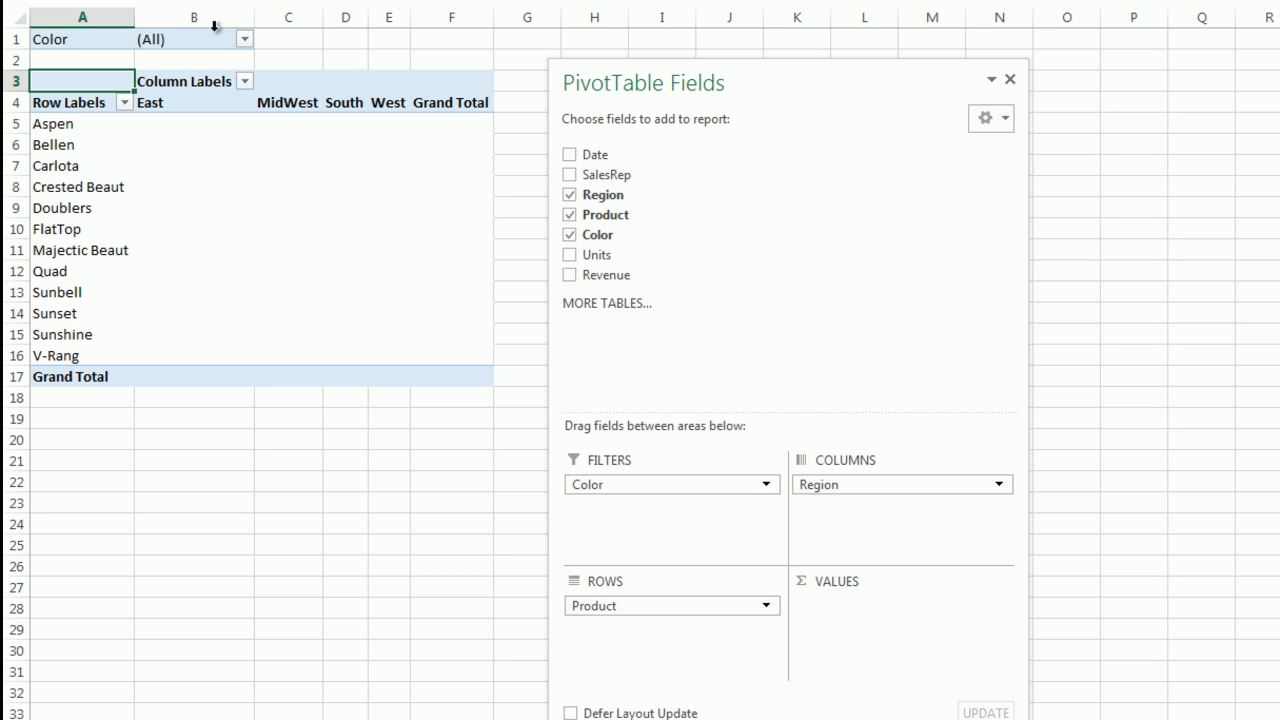
pyautogui.click(244, 41)
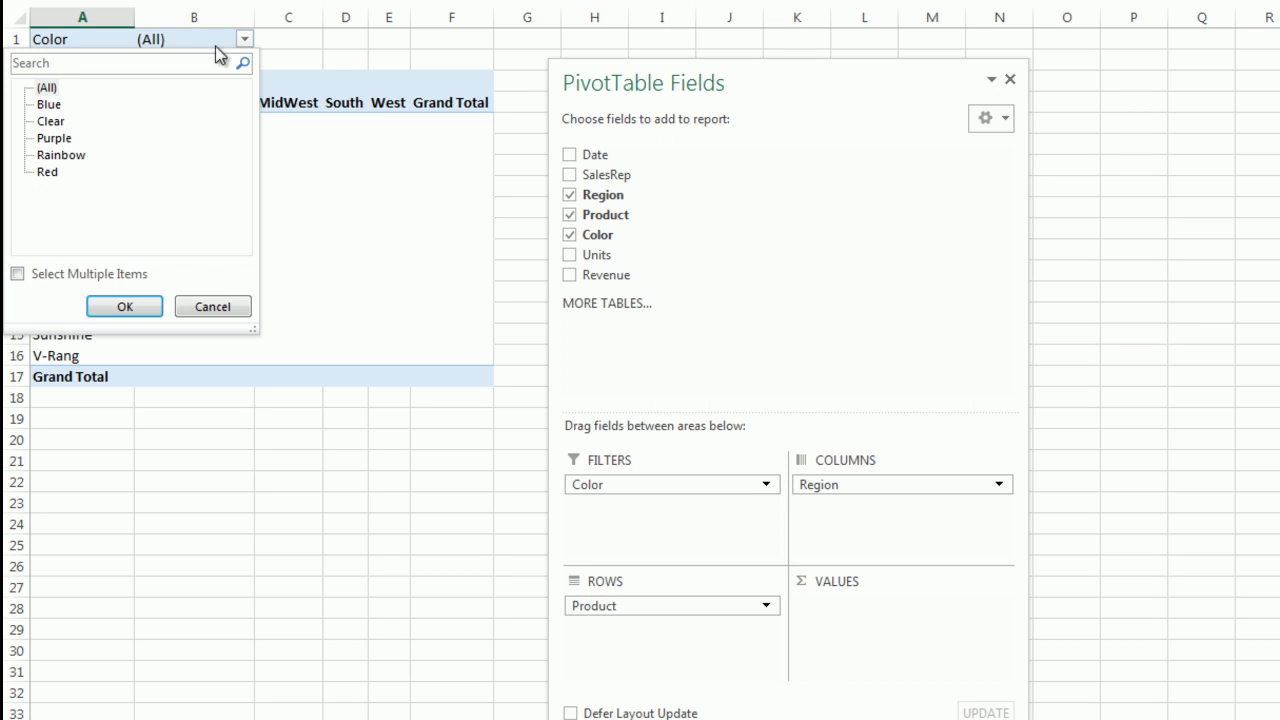
pyautogui.click(244, 41)
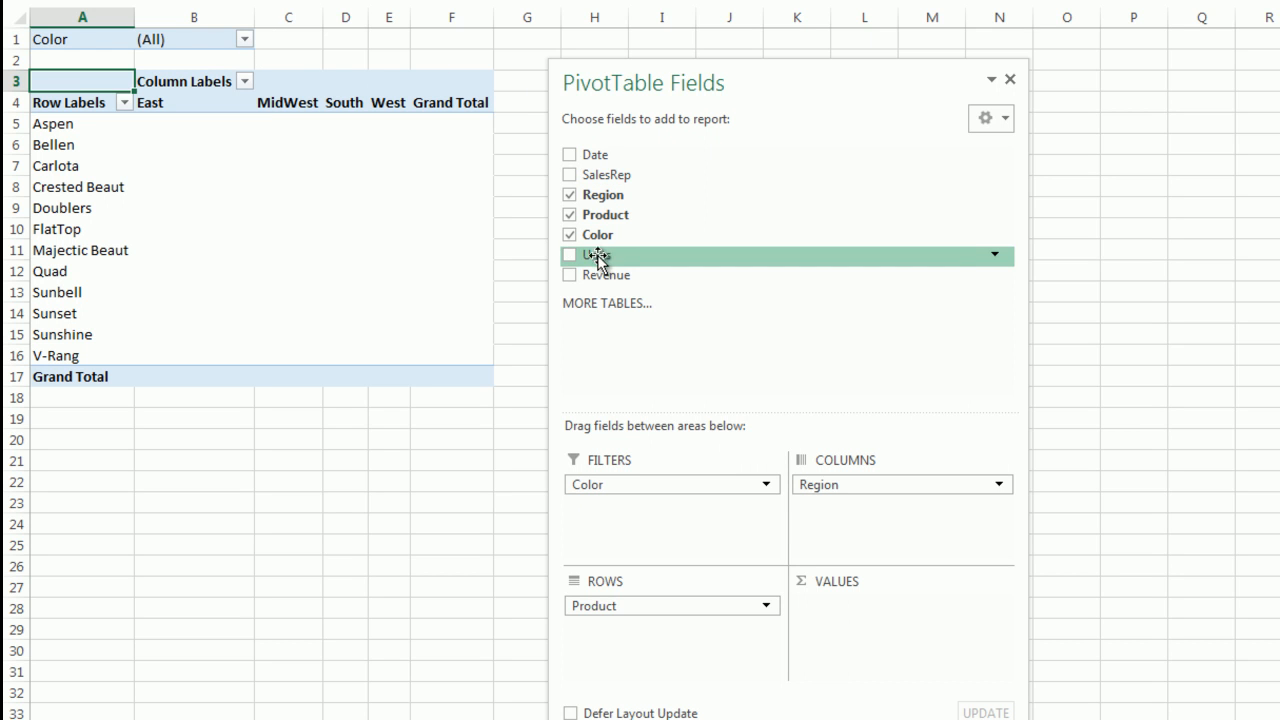
pyautogui.moveTo(751, 359); pyautogui.dragTo(847, 630)
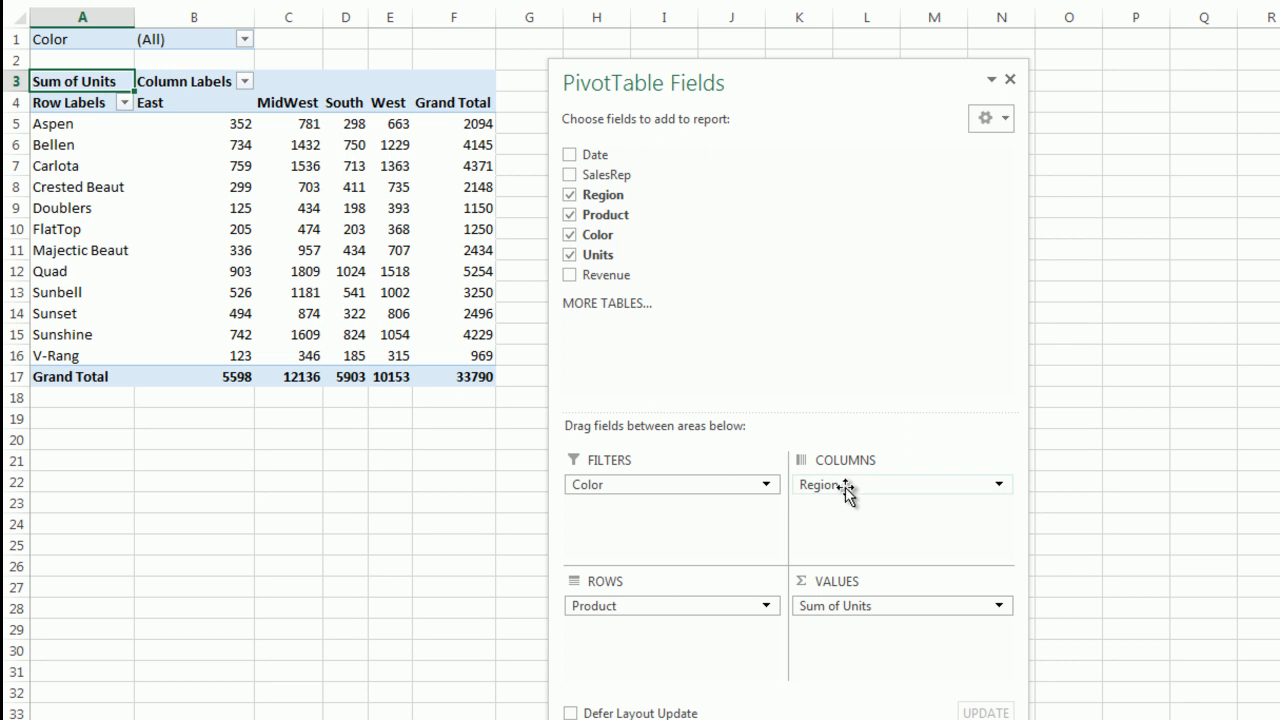
# Step: Try nesting Region under Product in the rows, and return Region to the columns
pyautogui.moveTo(840, 486); pyautogui.dragTo(687, 610)
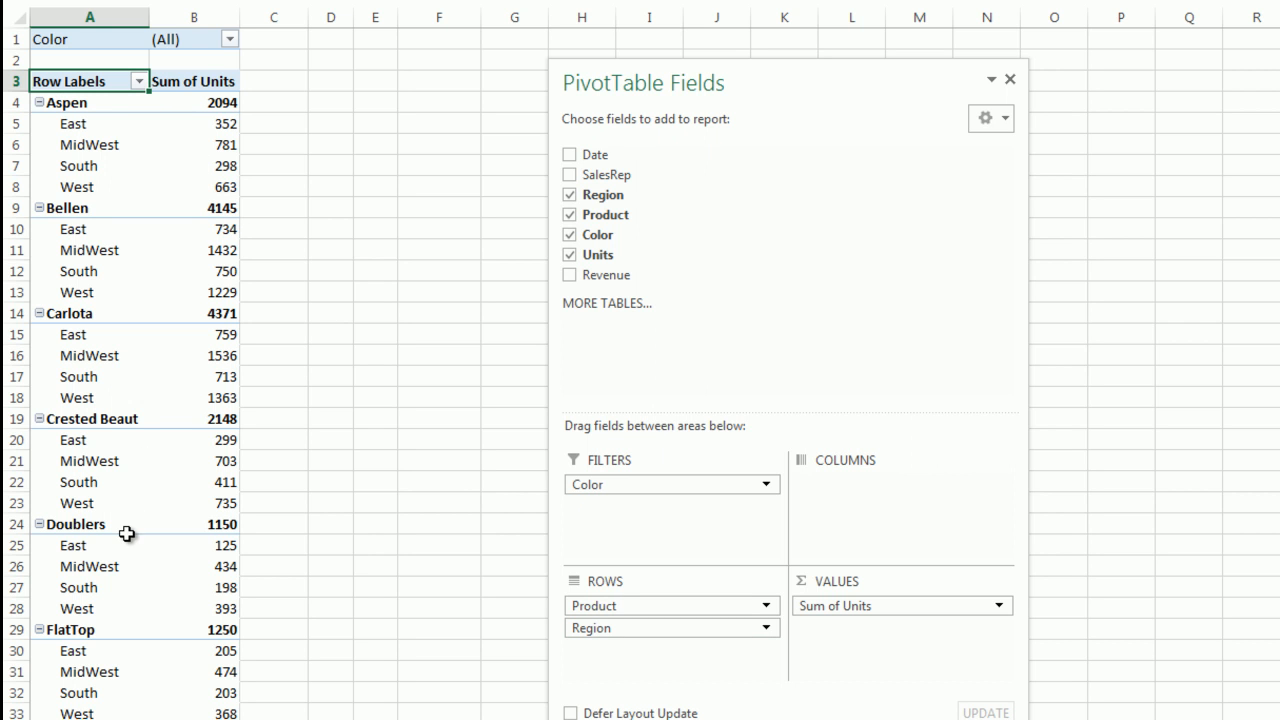
pyautogui.moveTo(611, 630); pyautogui.dragTo(880, 520)
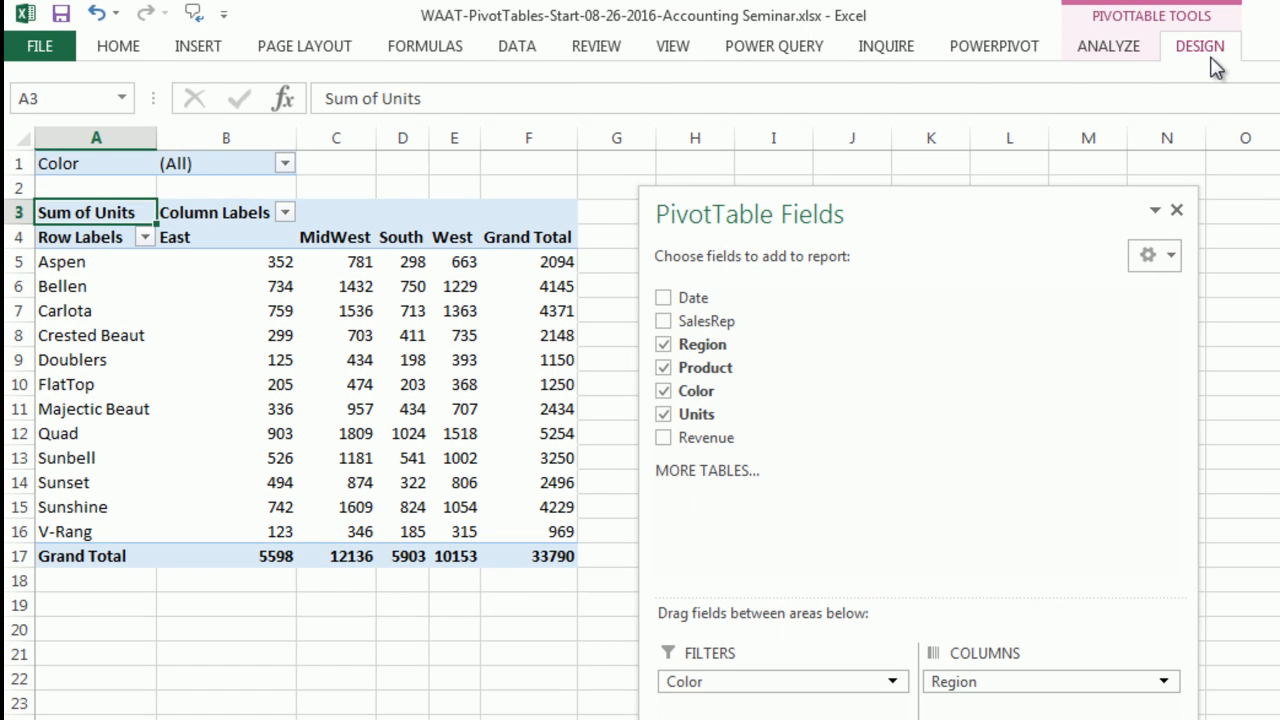
# Step: Show the PivotTable report layout in Tabular Form
pyautogui.click(1210, 50)
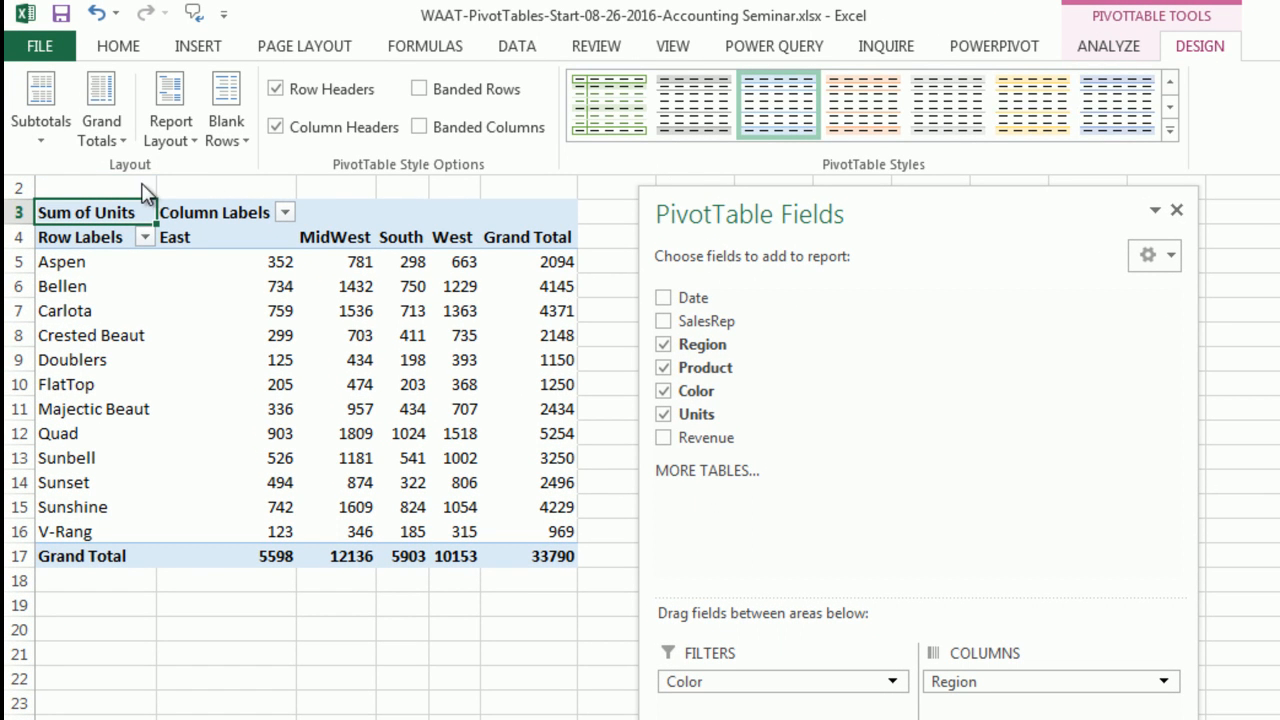
pyautogui.click(195, 146)
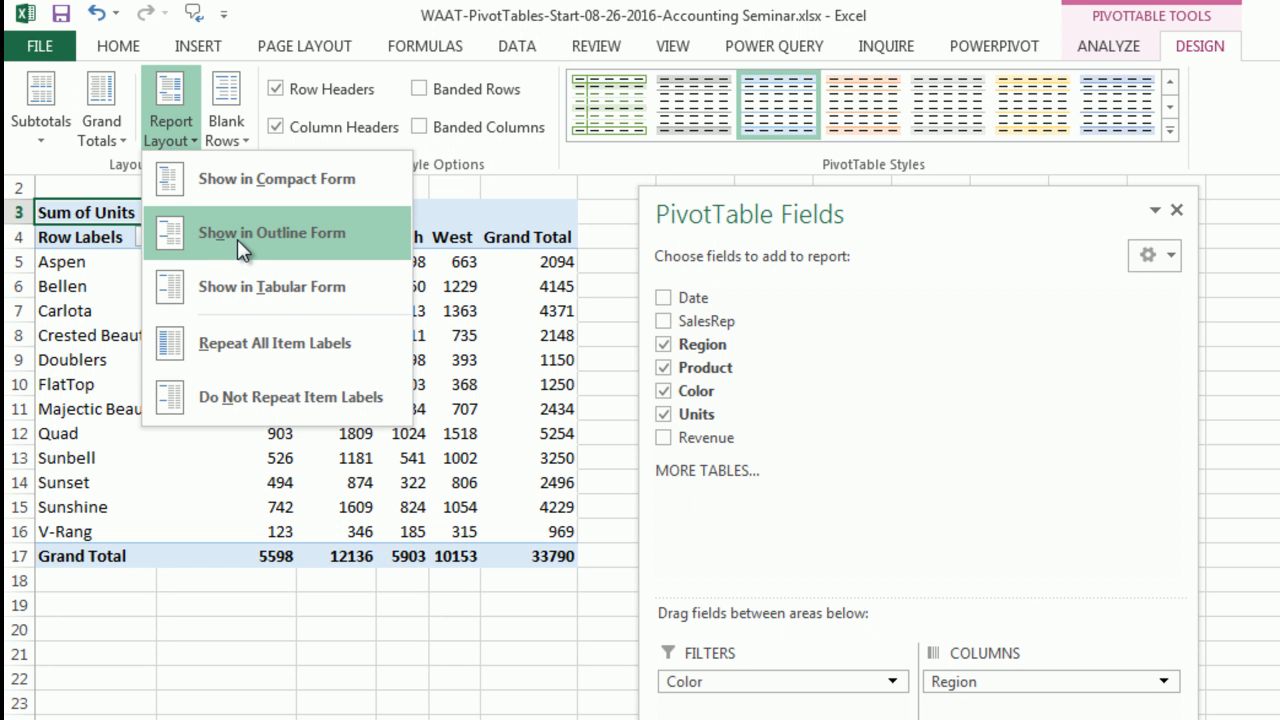
pyautogui.click(318, 305)
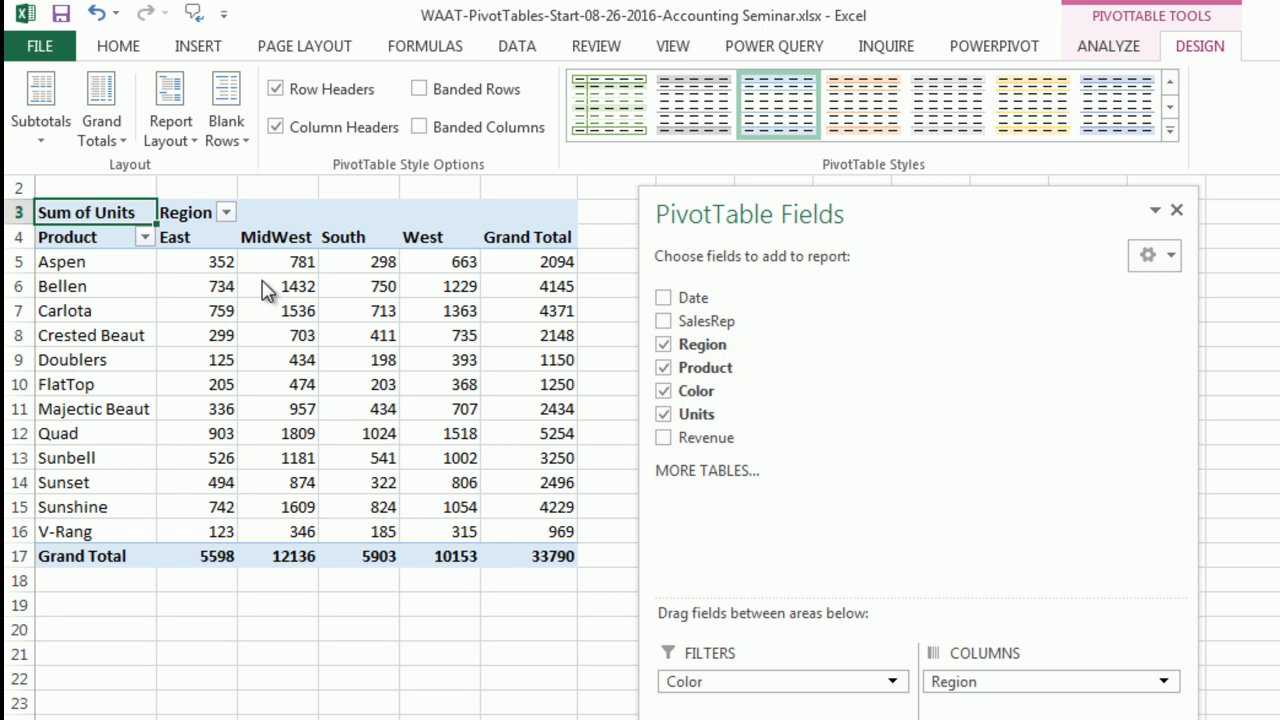
pyautogui.click(200, 268)
pyautogui.moveTo(200, 268); pyautogui.dragTo(537, 556)
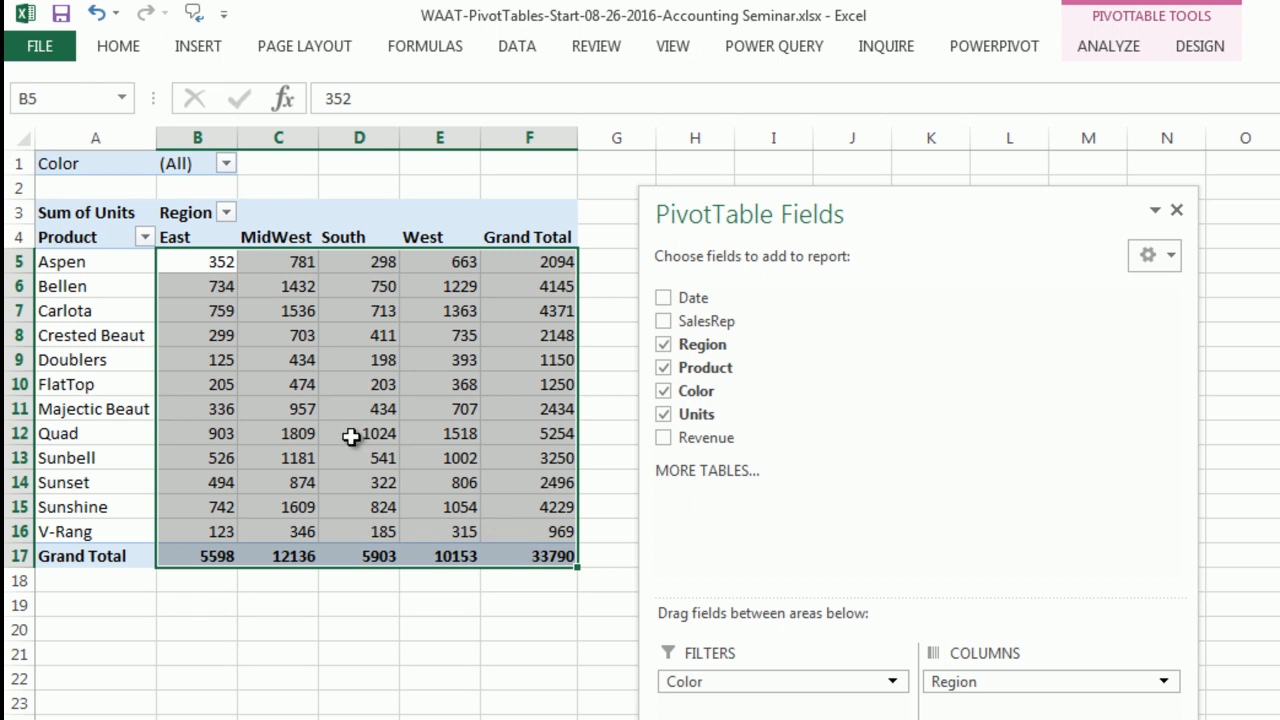
pyautogui.rightClick(282, 372)
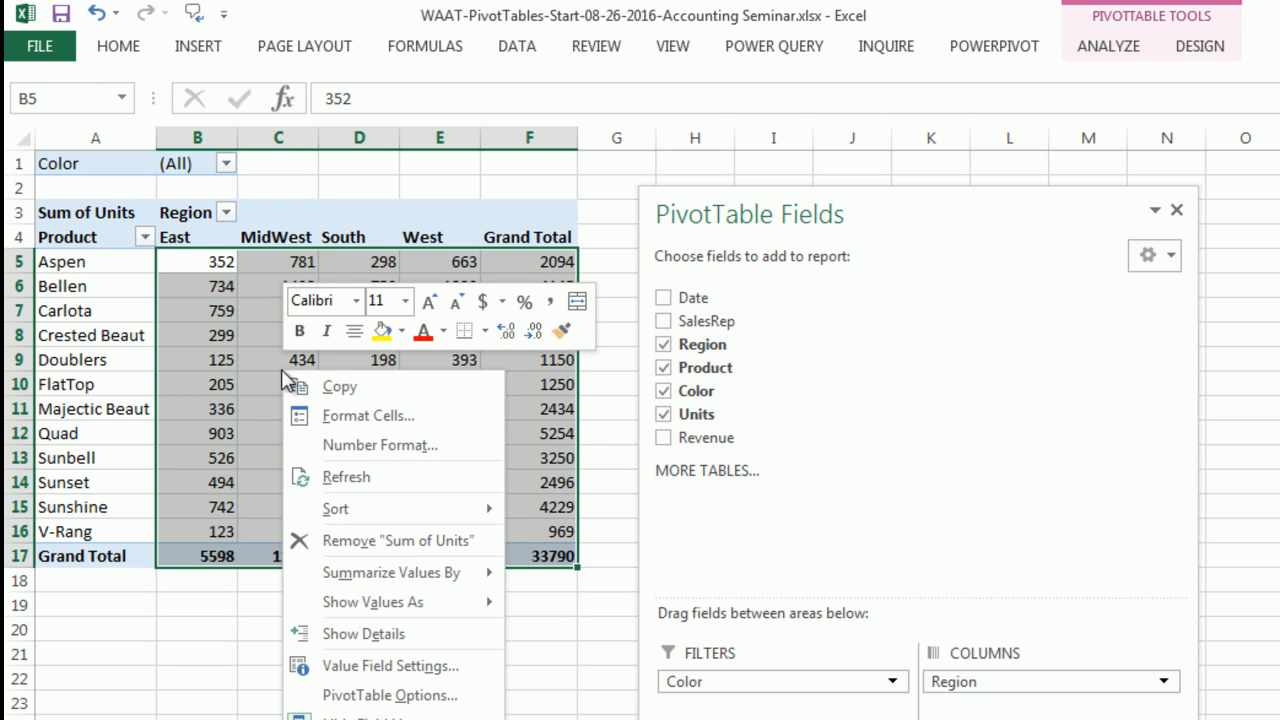
pyautogui.click(362, 424)
pyautogui.moveTo(422, 150); pyautogui.dragTo(679, 348)
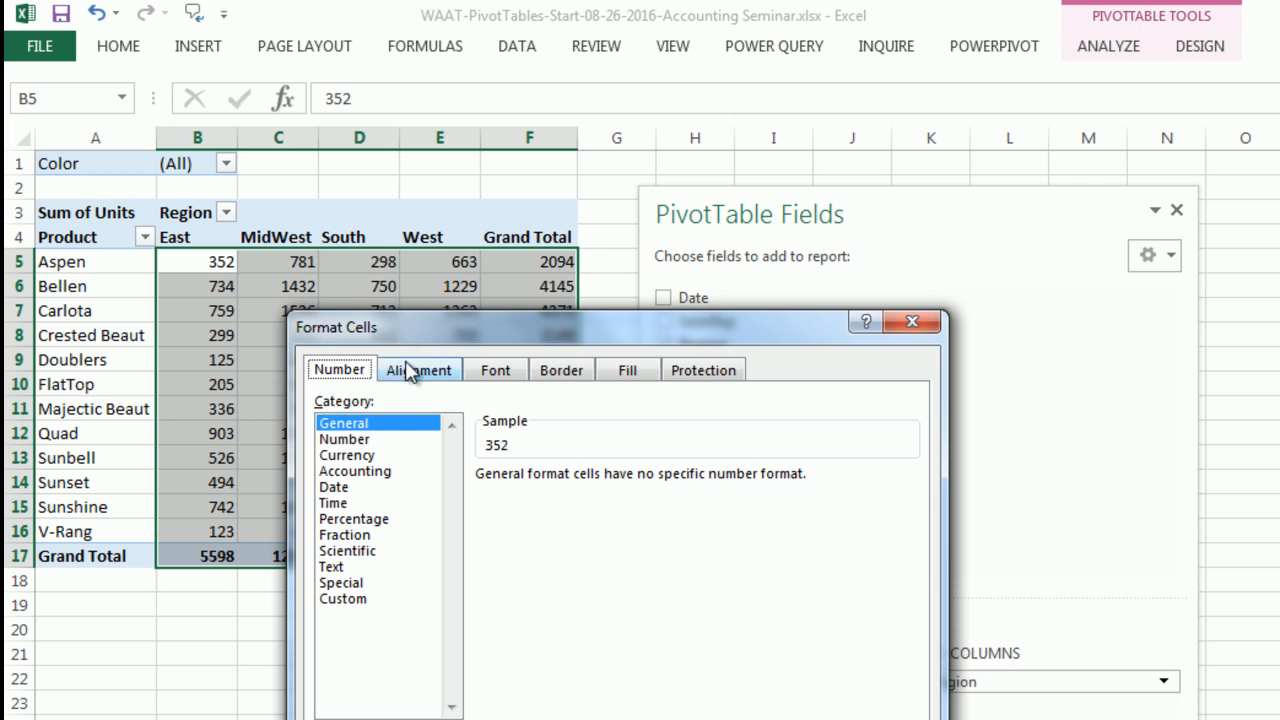
pyautogui.press('Escape')
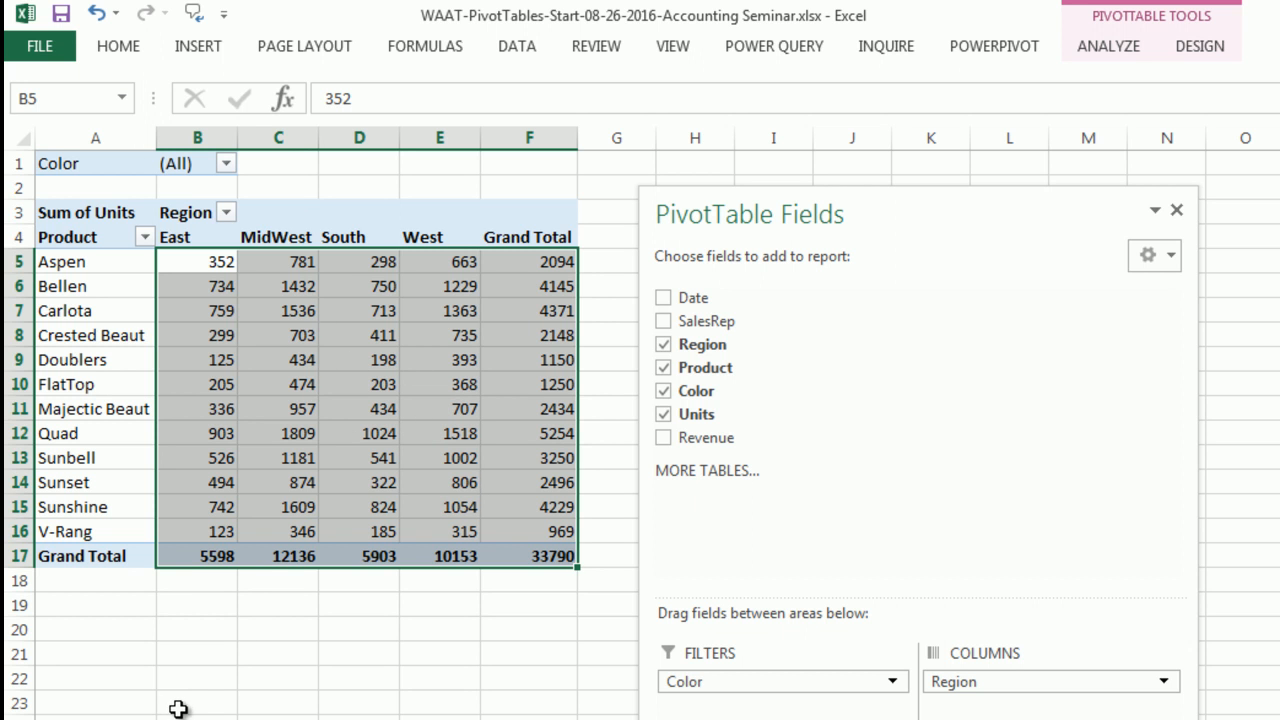
# Step: Set the number format of the Sum of Units field to Number with a 1000 separator and 0 decimal places
pyautogui.click(213, 260)
pyautogui.click(279, 311)
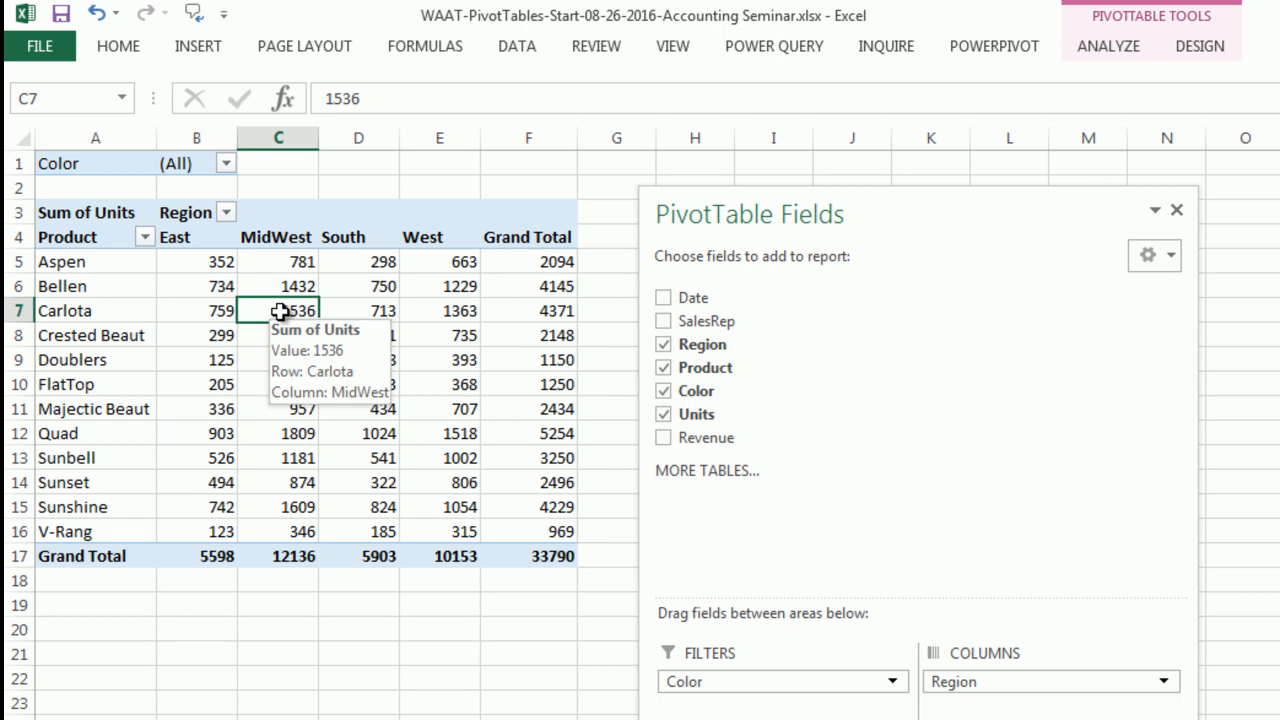
pyautogui.rightClick(283, 314)
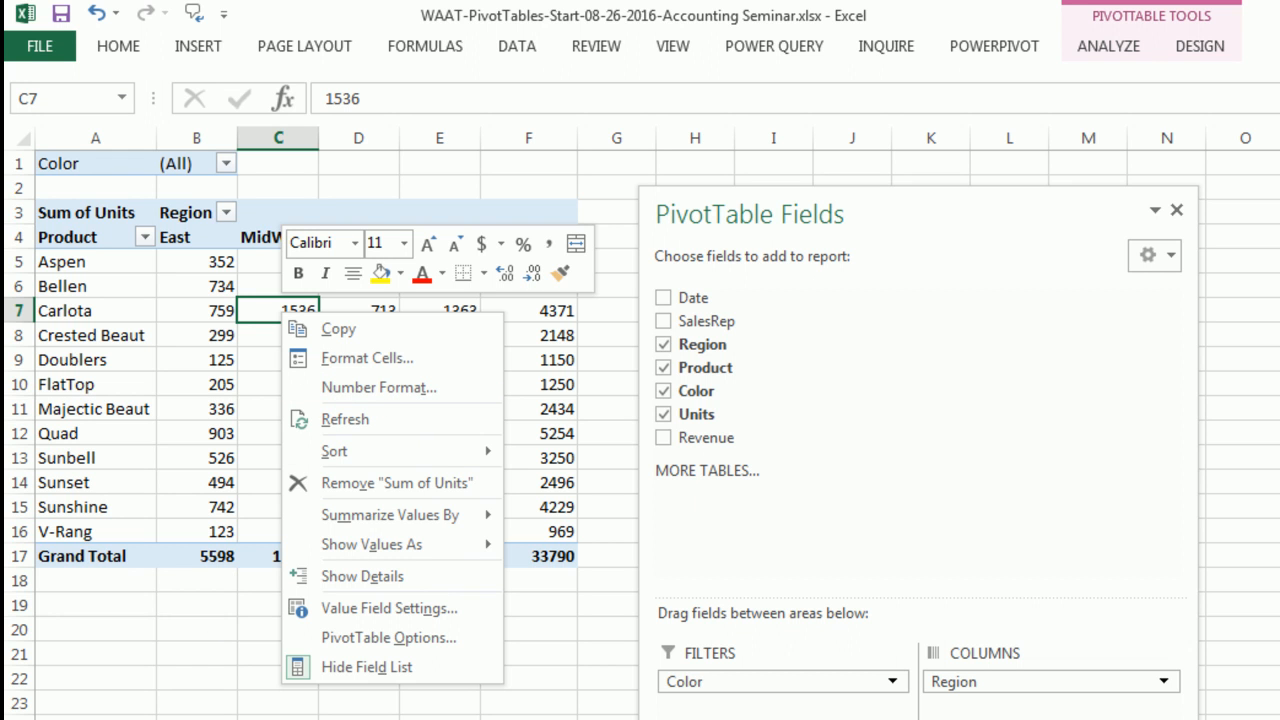
pyautogui.click(370, 400)
pyautogui.moveTo(261, 128); pyautogui.dragTo(508, 259)
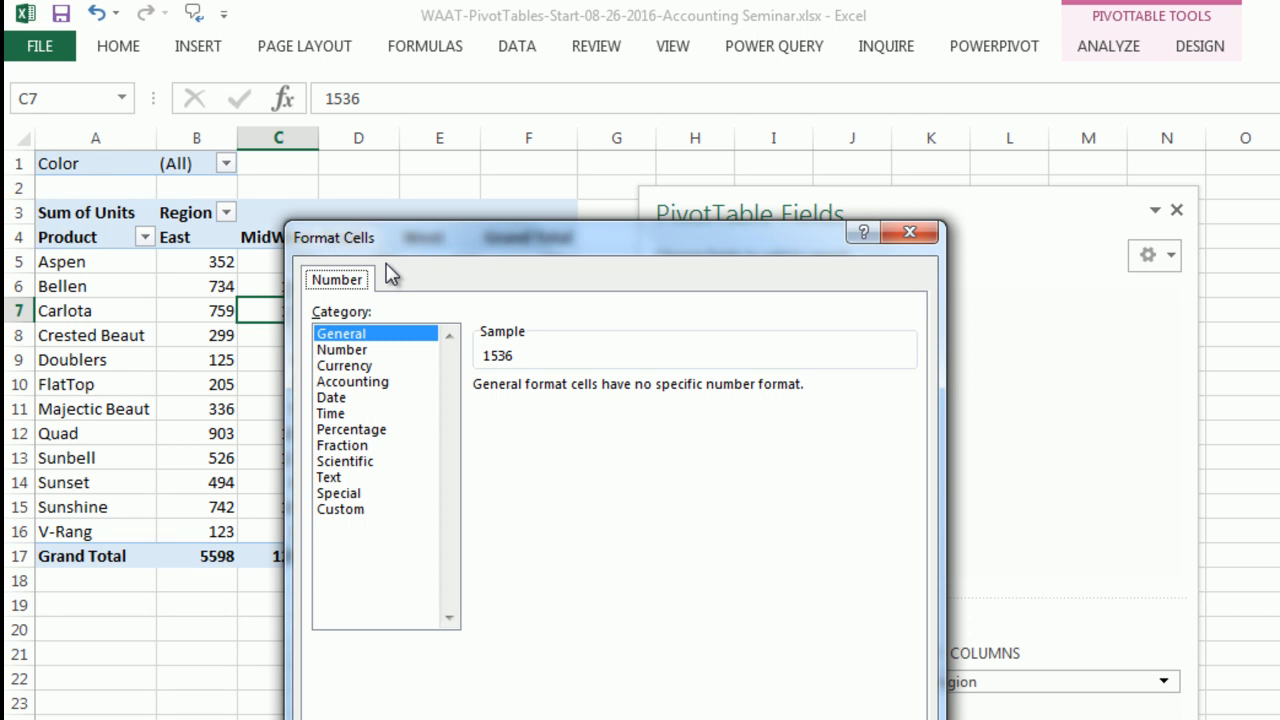
pyautogui.click(360, 352)
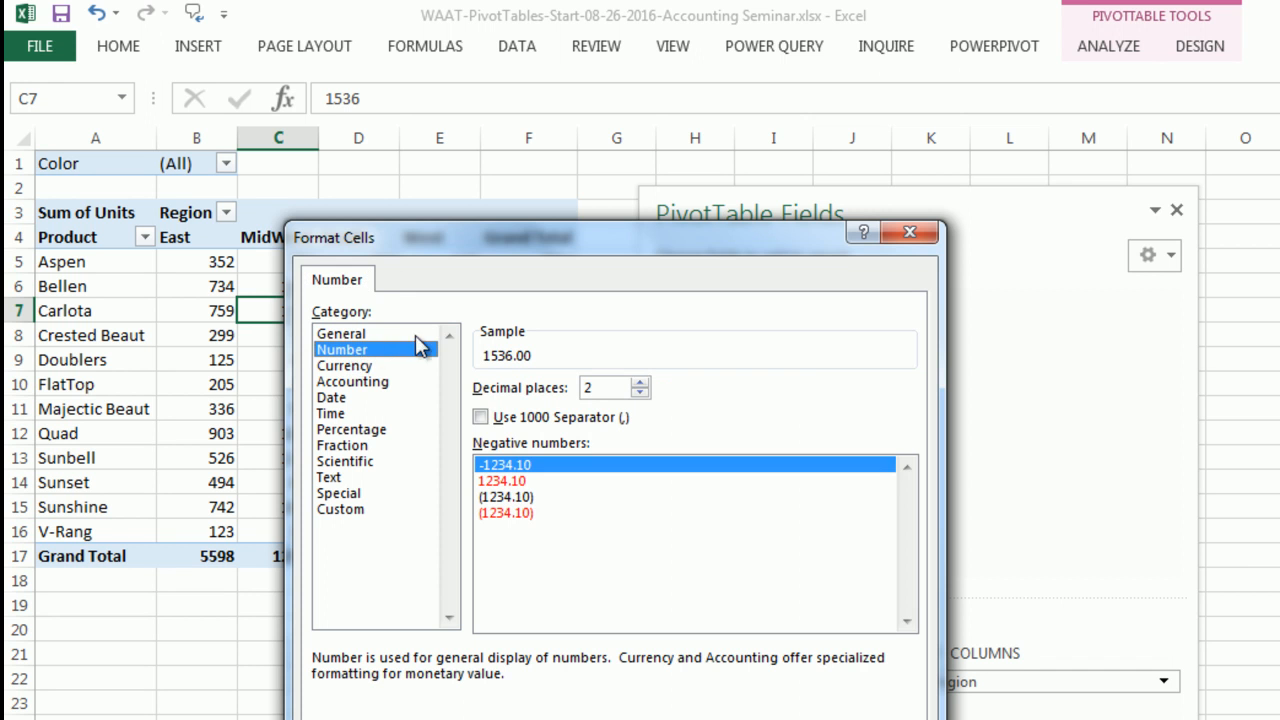
pyautogui.click(481, 417)
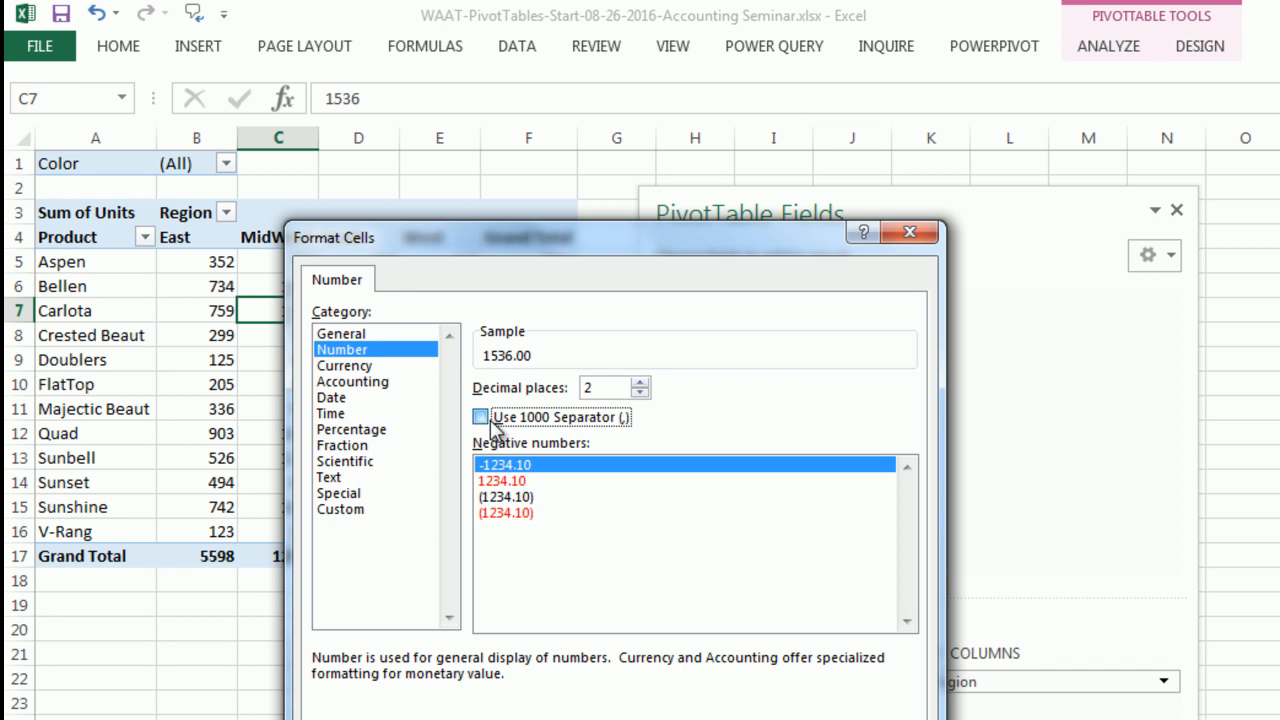
pyautogui.click(640, 393)
pyautogui.click(640, 393)
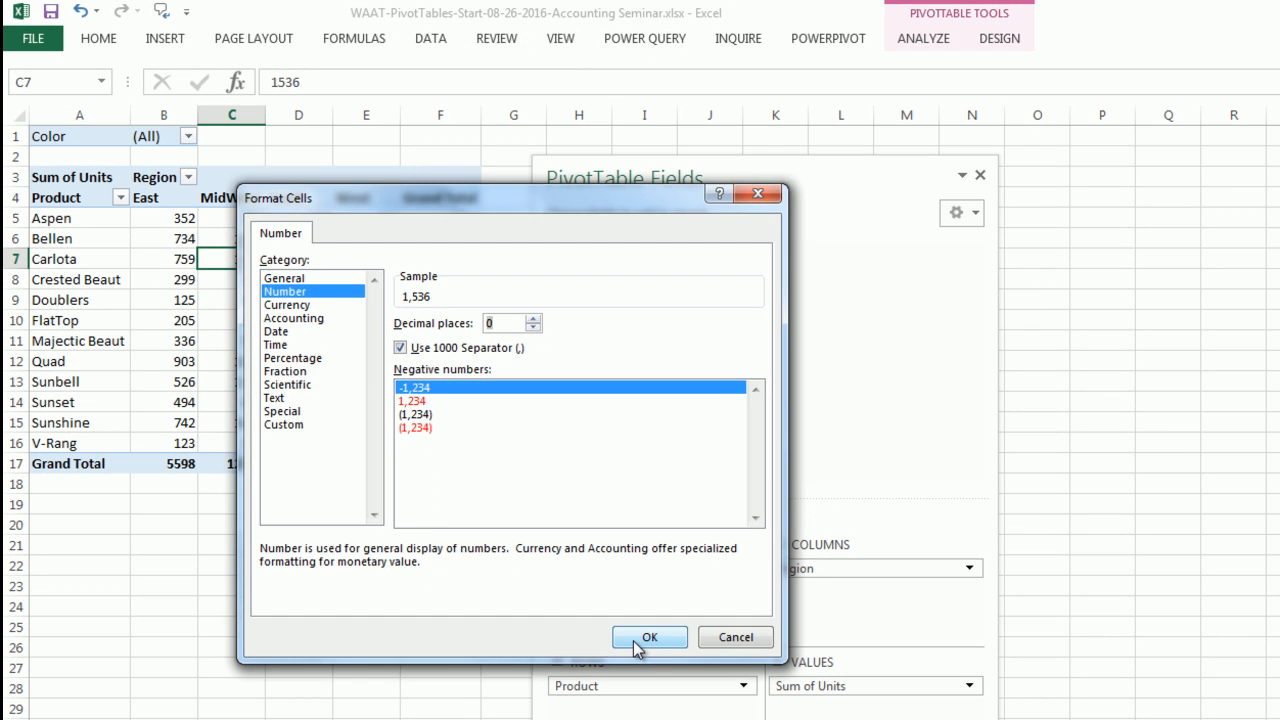
pyautogui.click(640, 643)
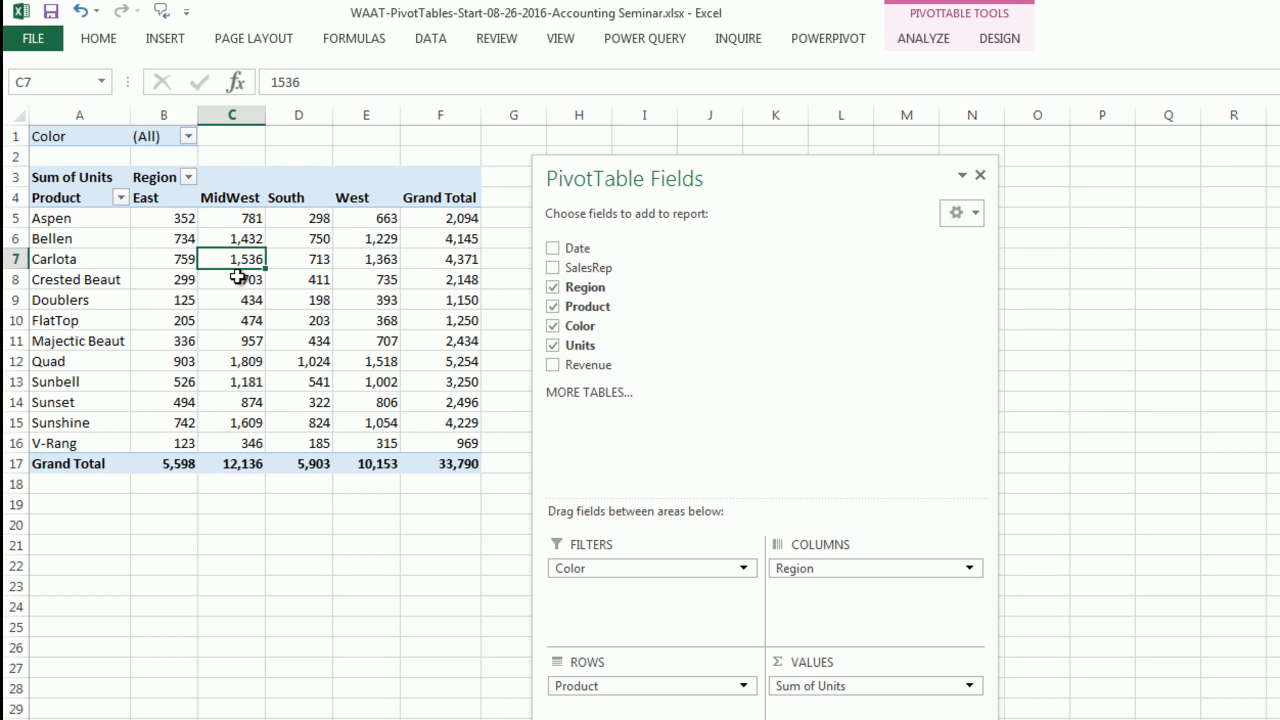
# Step: Start a new PivotTable style and give its Whole Table element outline and inside borders
pyautogui.moveTo(237, 277)
pyautogui.click(994, 44)
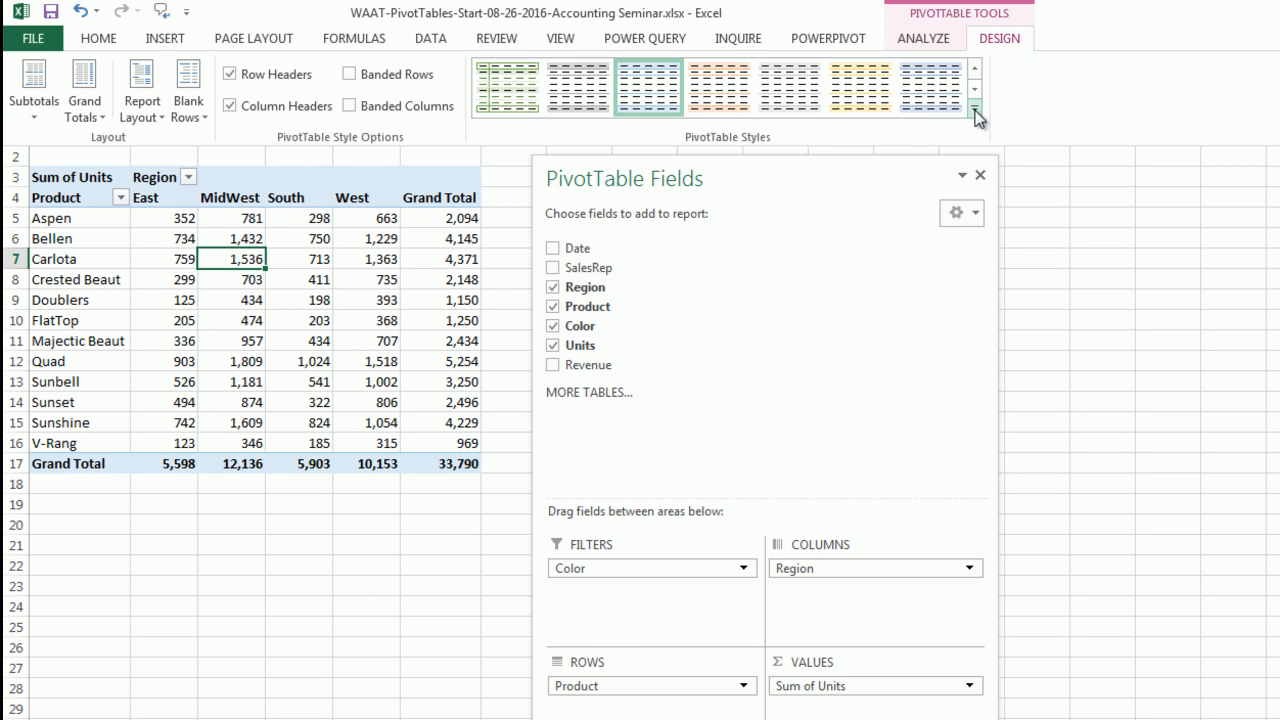
pyautogui.click(975, 112)
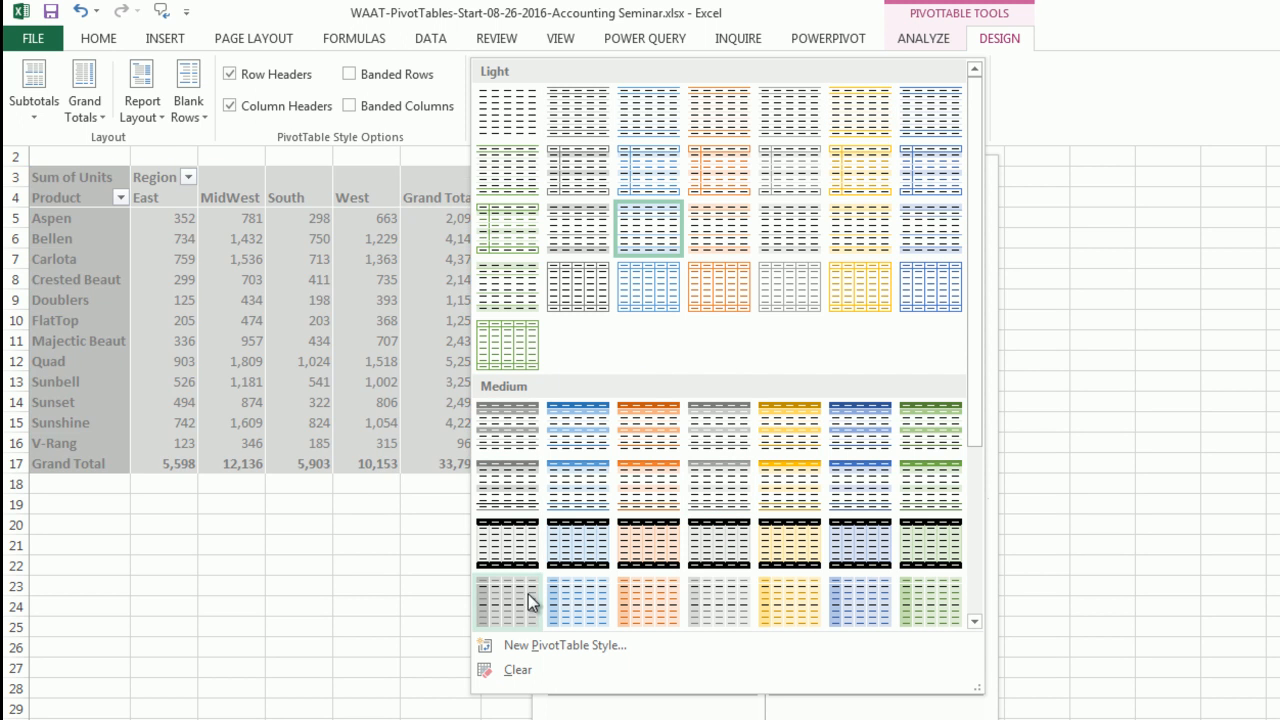
pyautogui.click(531, 645)
pyautogui.moveTo(543, 277); pyautogui.dragTo(740, 188)
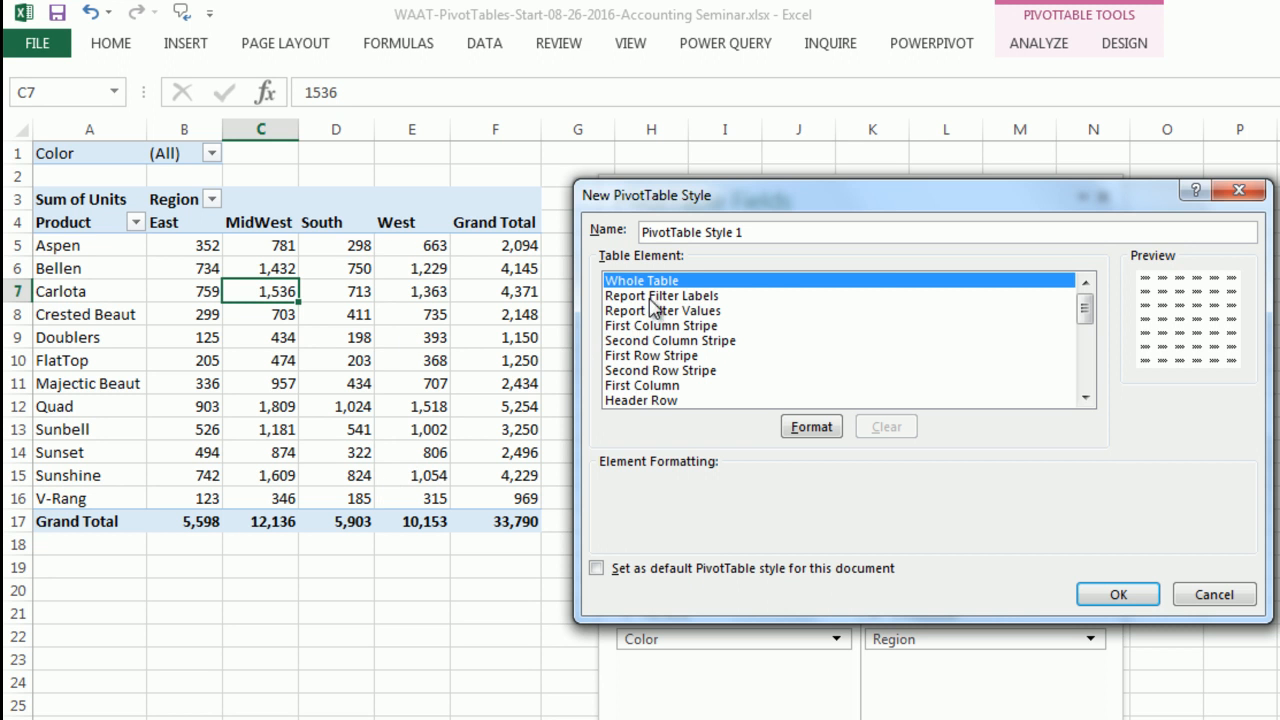
pyautogui.click(813, 430)
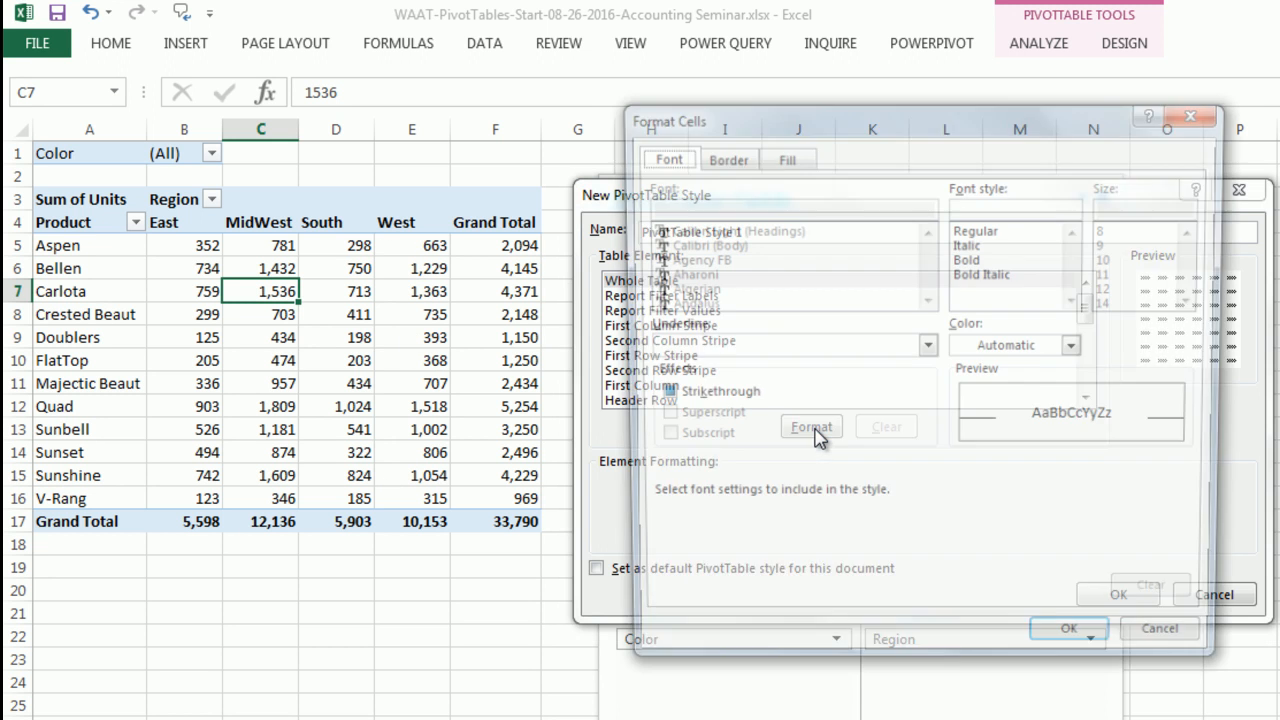
pyautogui.click(750, 158)
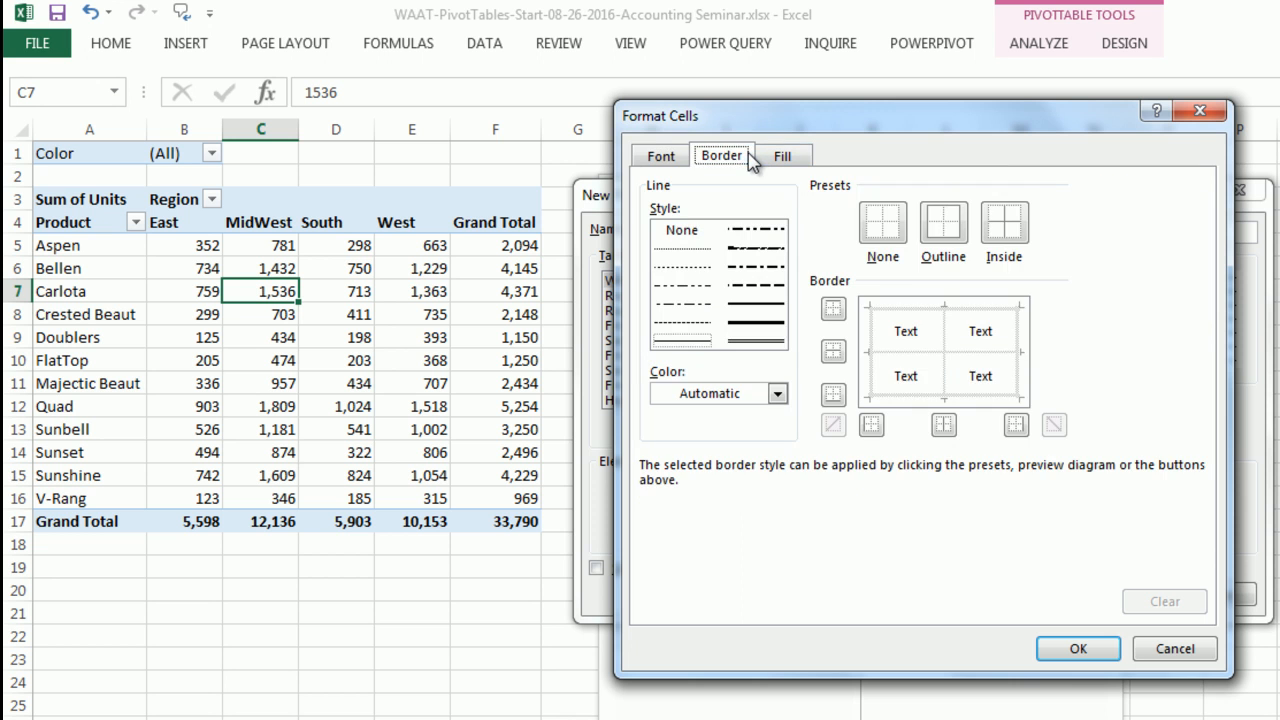
pyautogui.click(948, 230)
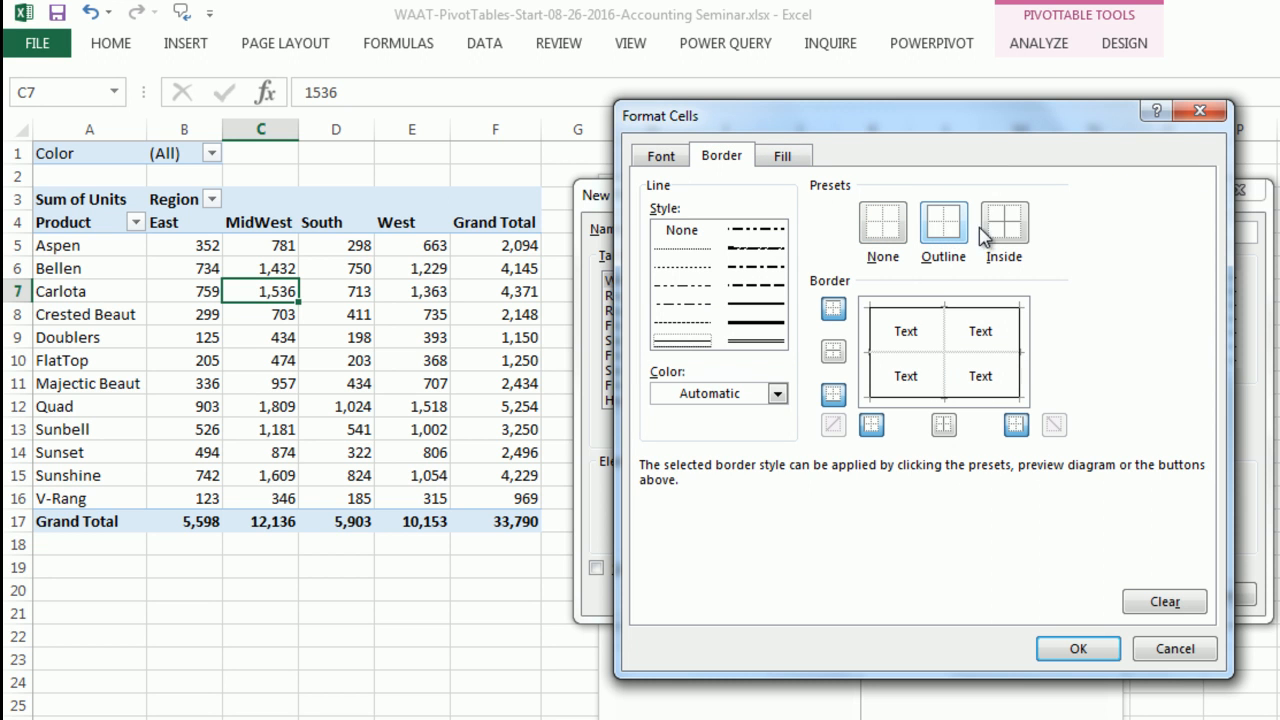
pyautogui.click(1004, 228)
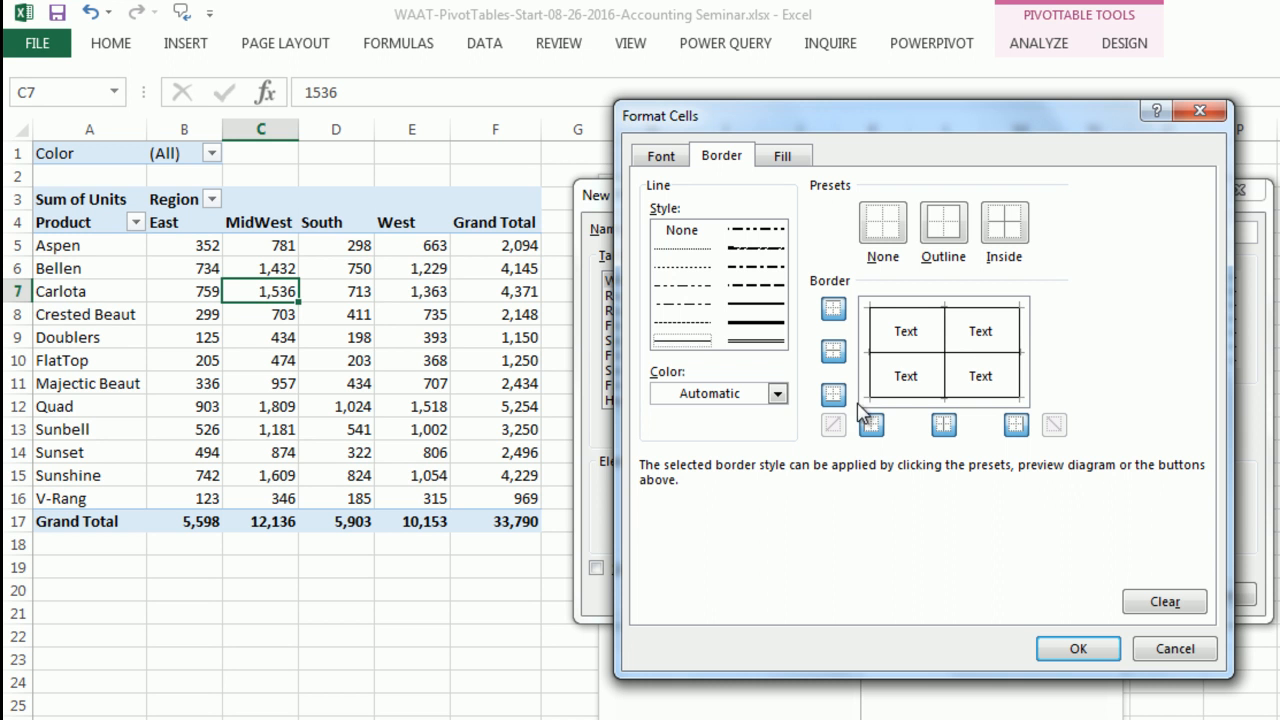
pyautogui.click(1078, 650)
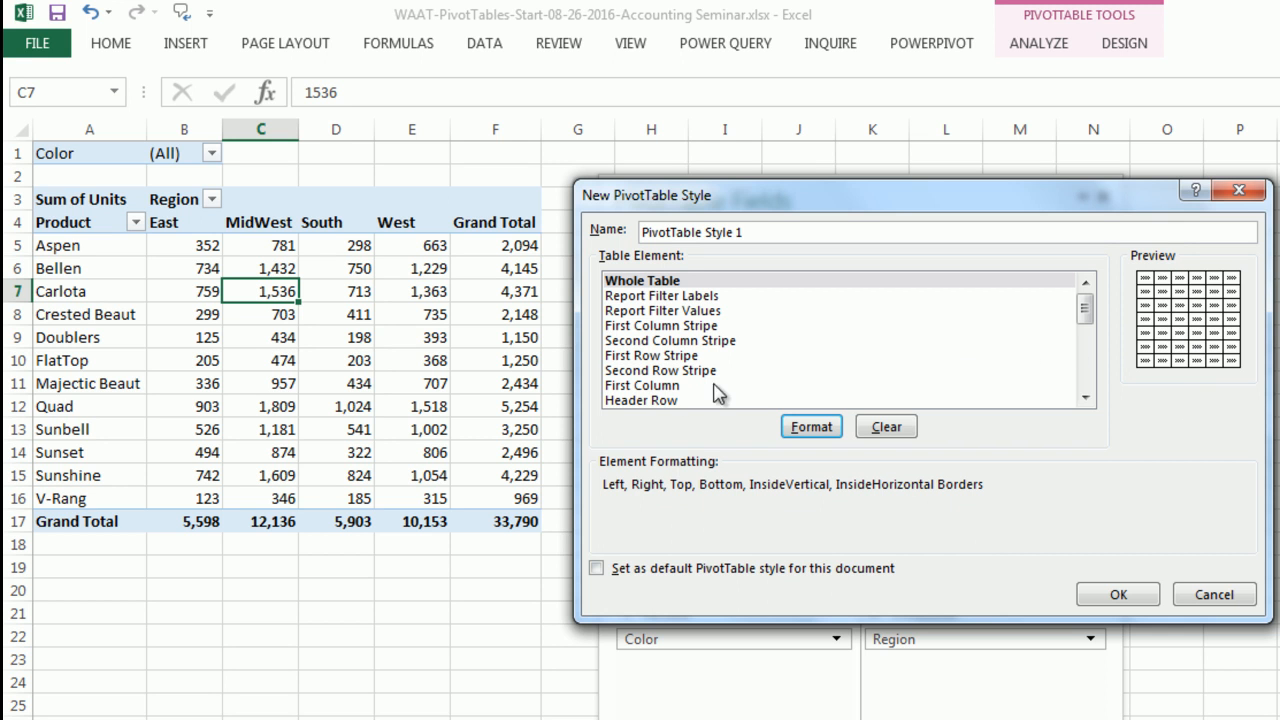
# Step: Format the new style's Header Row element with a dark blue fill and a white font color
pyautogui.click(660, 400)
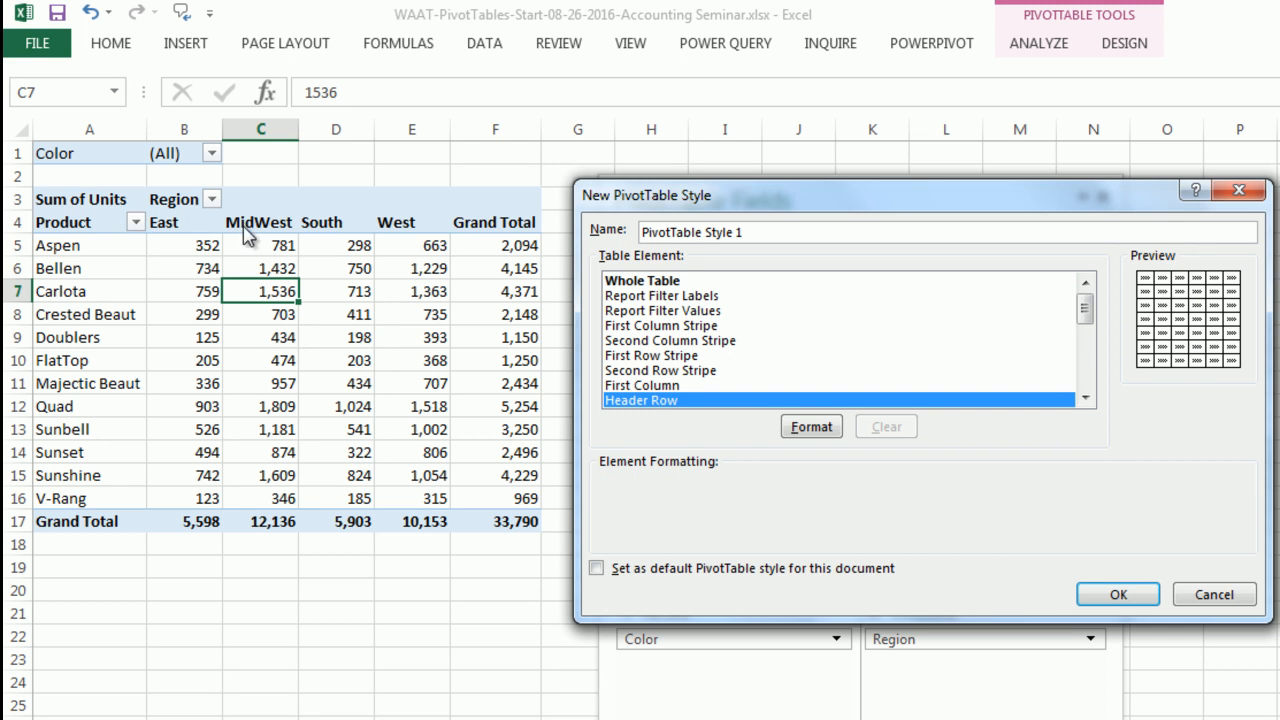
pyautogui.click(811, 427)
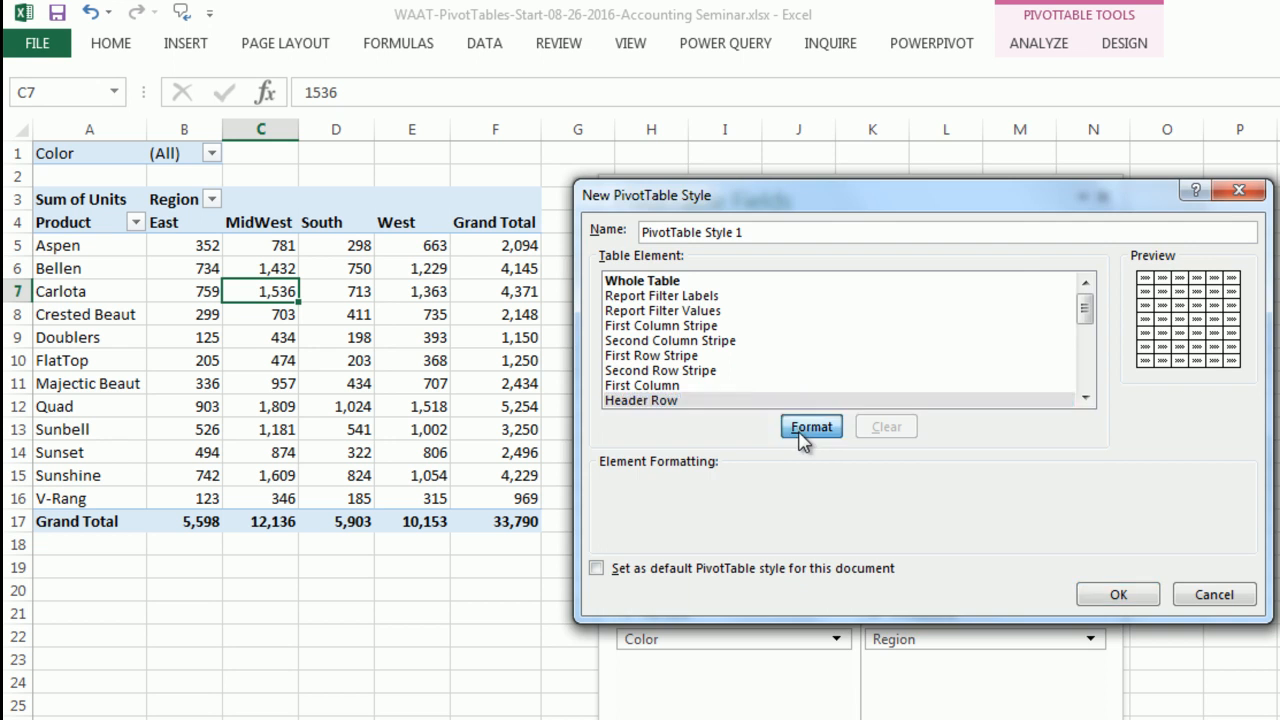
pyautogui.click(784, 158)
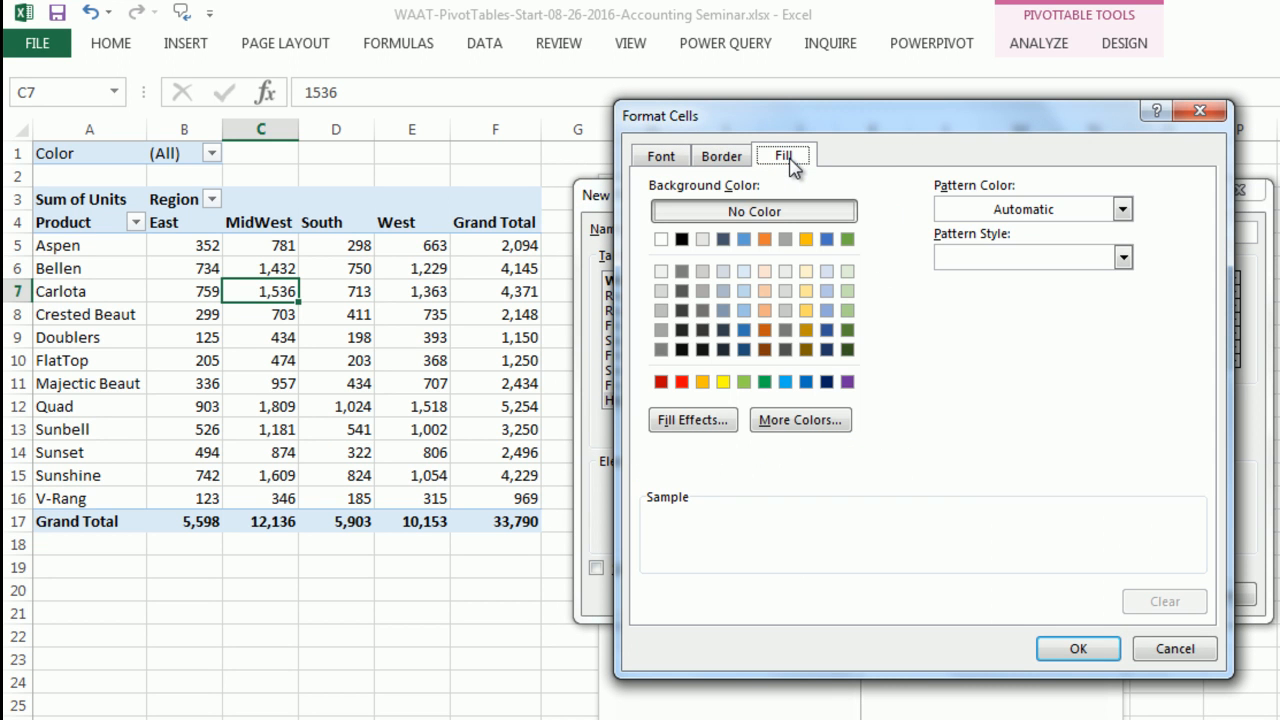
pyautogui.click(826, 382)
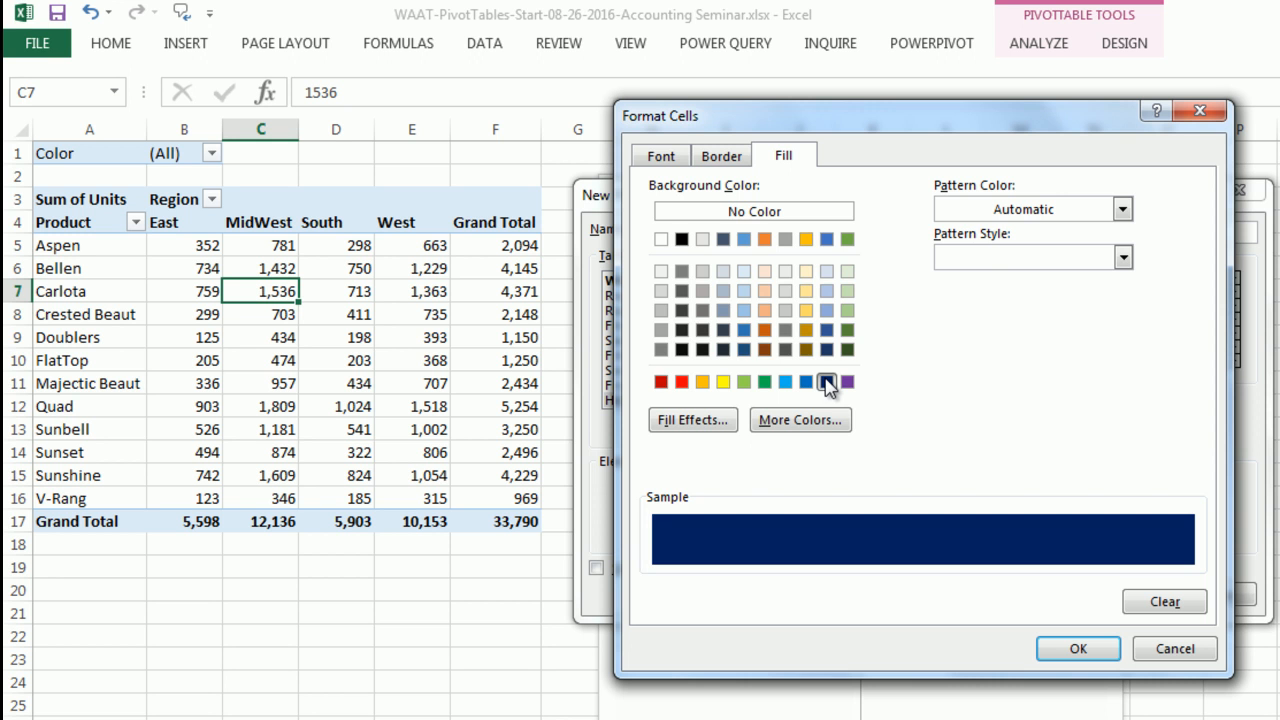
pyautogui.click(660, 156)
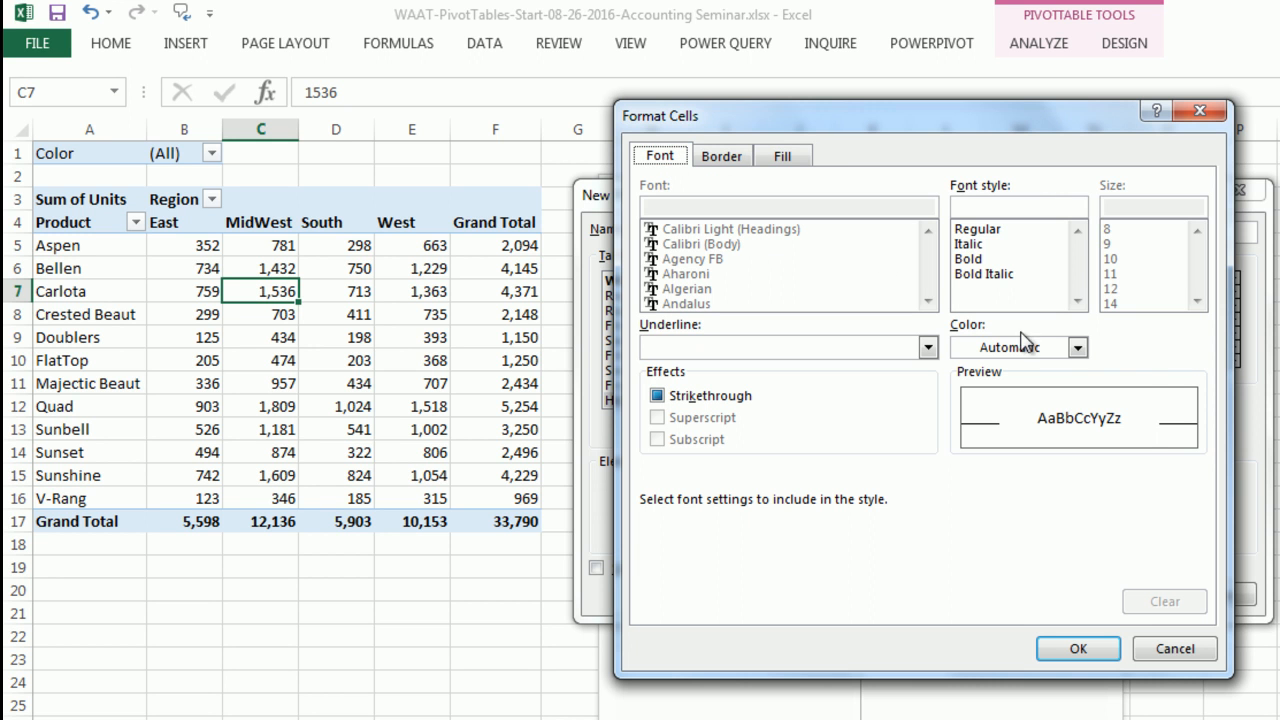
pyautogui.click(1077, 347)
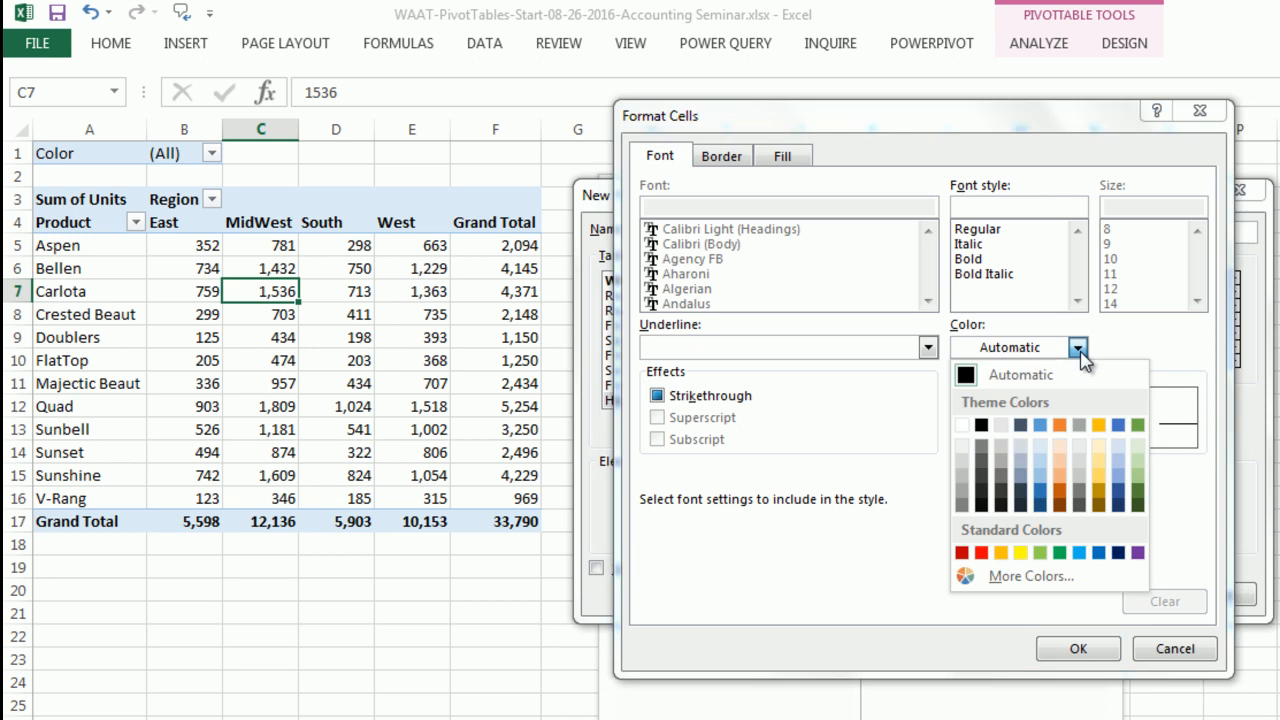
pyautogui.click(962, 426)
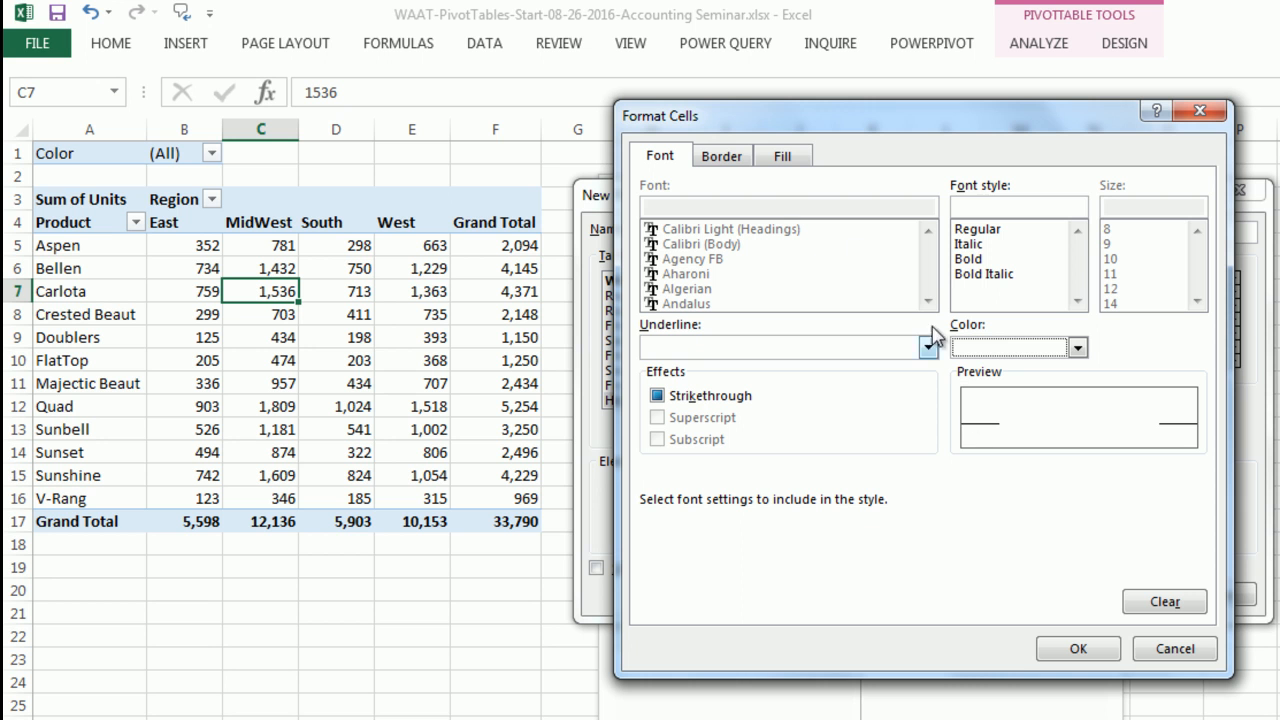
# Step: Clear the Header Row's inside borders, keep only an outline border, and apply the element's formatting
pyautogui.click(722, 157)
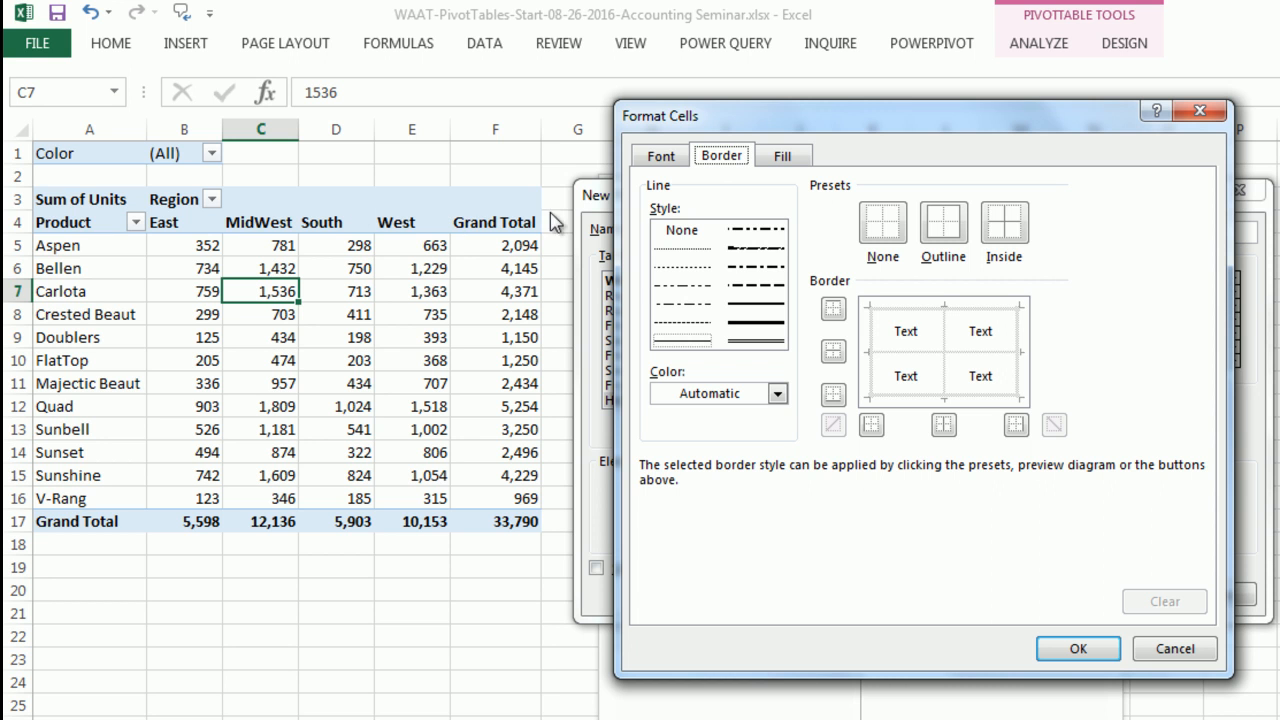
pyautogui.click(870, 230)
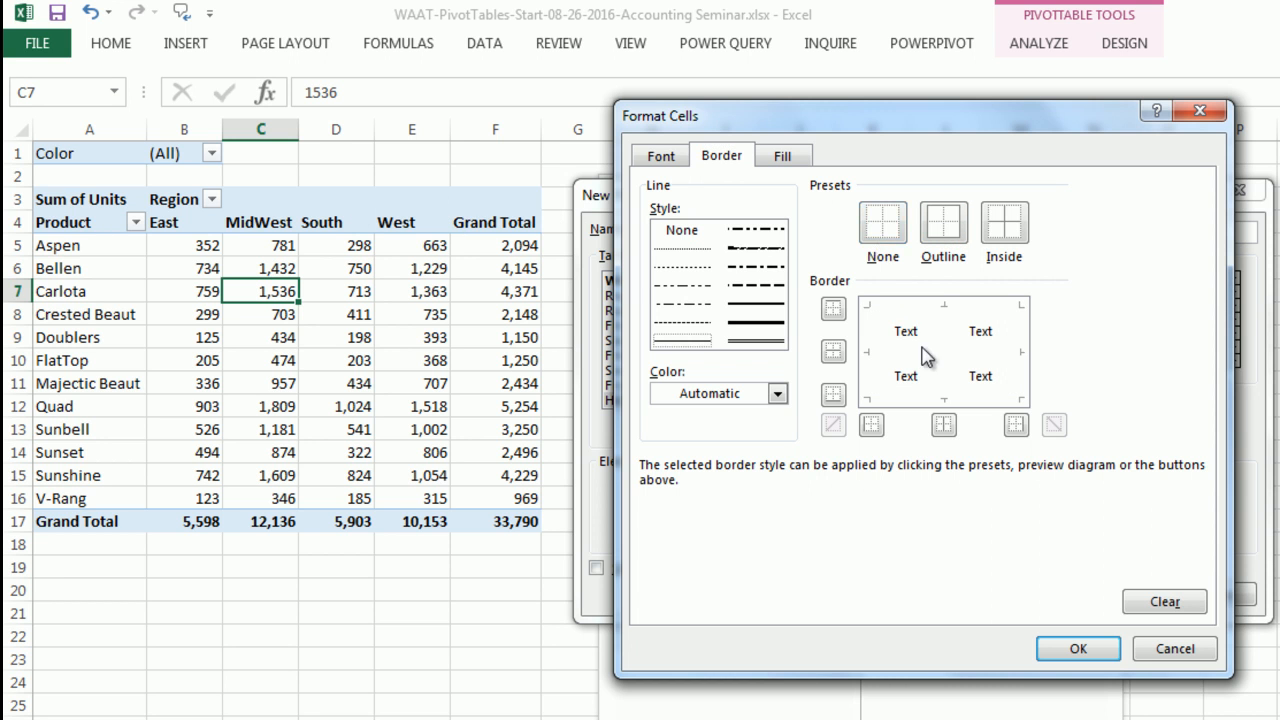
pyautogui.click(945, 226)
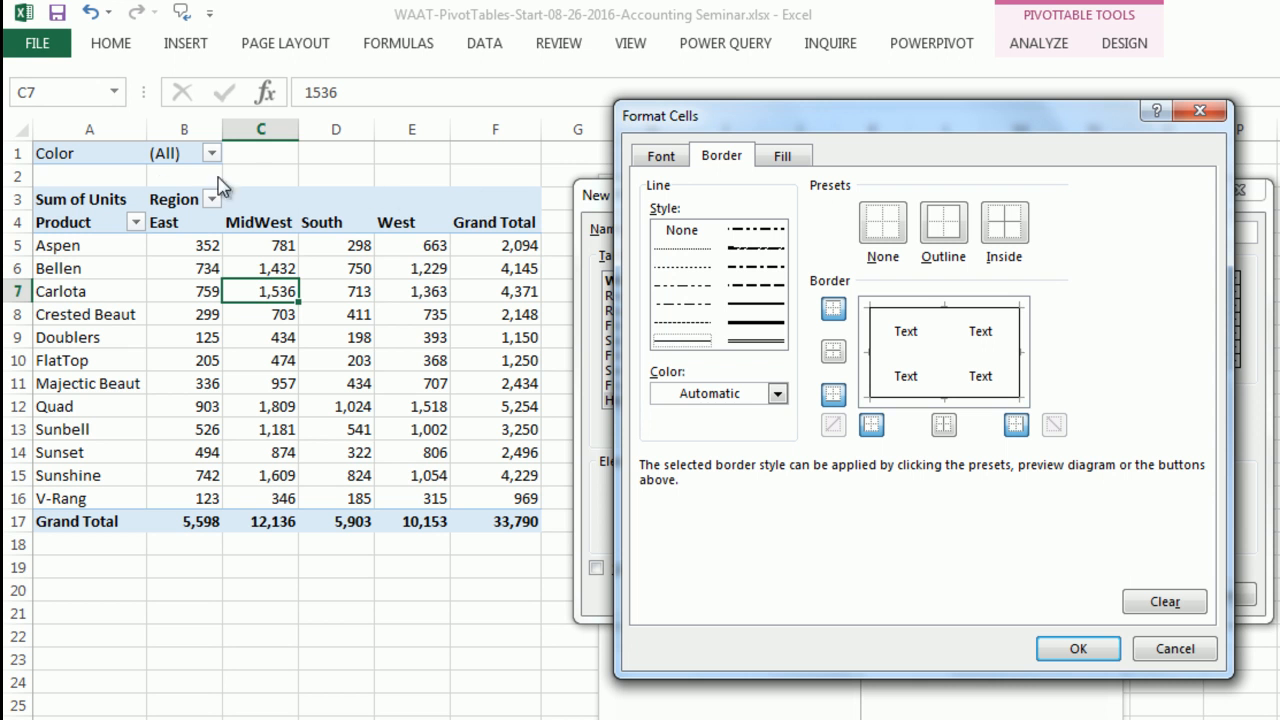
pyautogui.click(1092, 650)
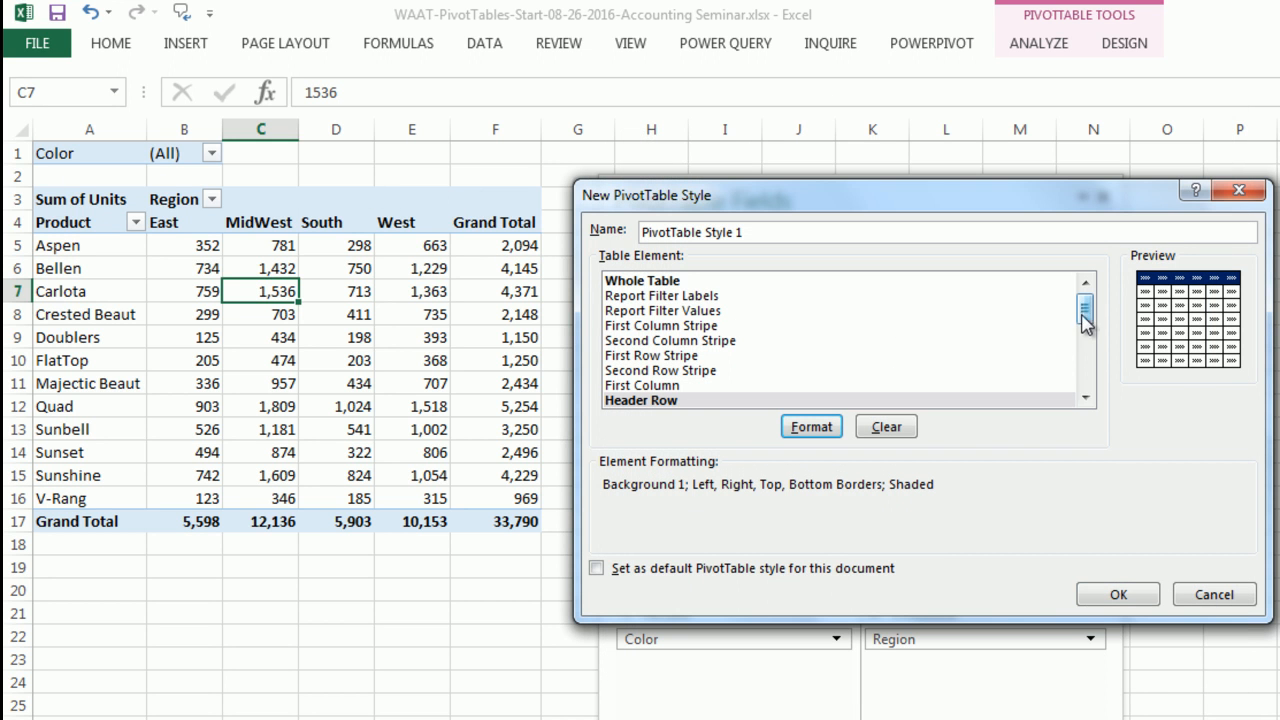
# Step: Give the new style's Grand Total Row element a medium-weight solid top border and a double-line bottom border
pyautogui.moveTo(1085, 310); pyautogui.dragTo(1084, 372)
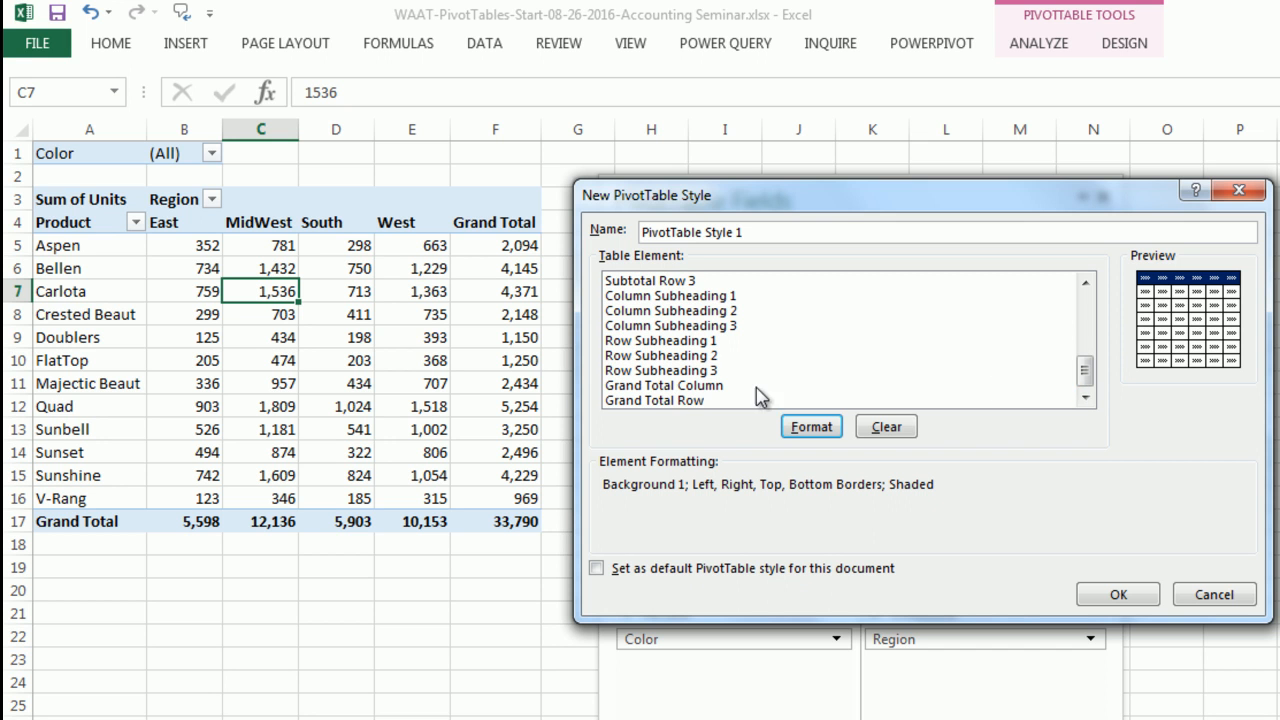
pyautogui.click(643, 403)
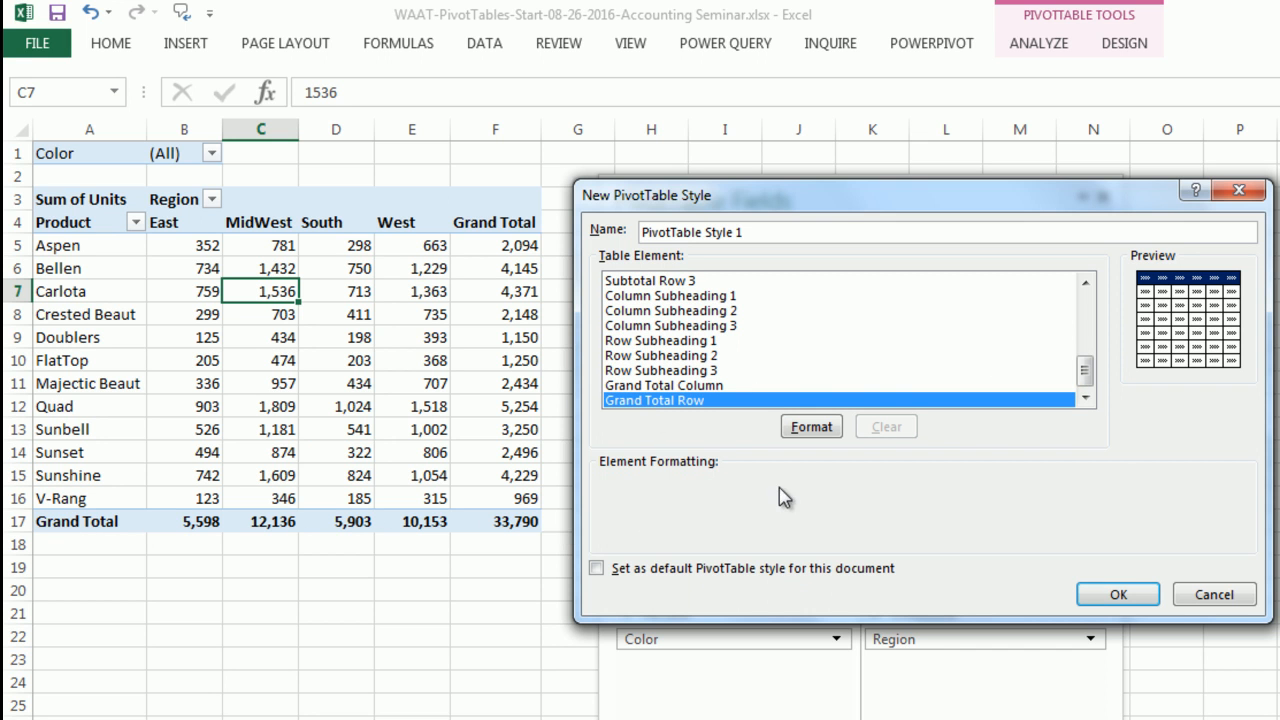
pyautogui.click(811, 426)
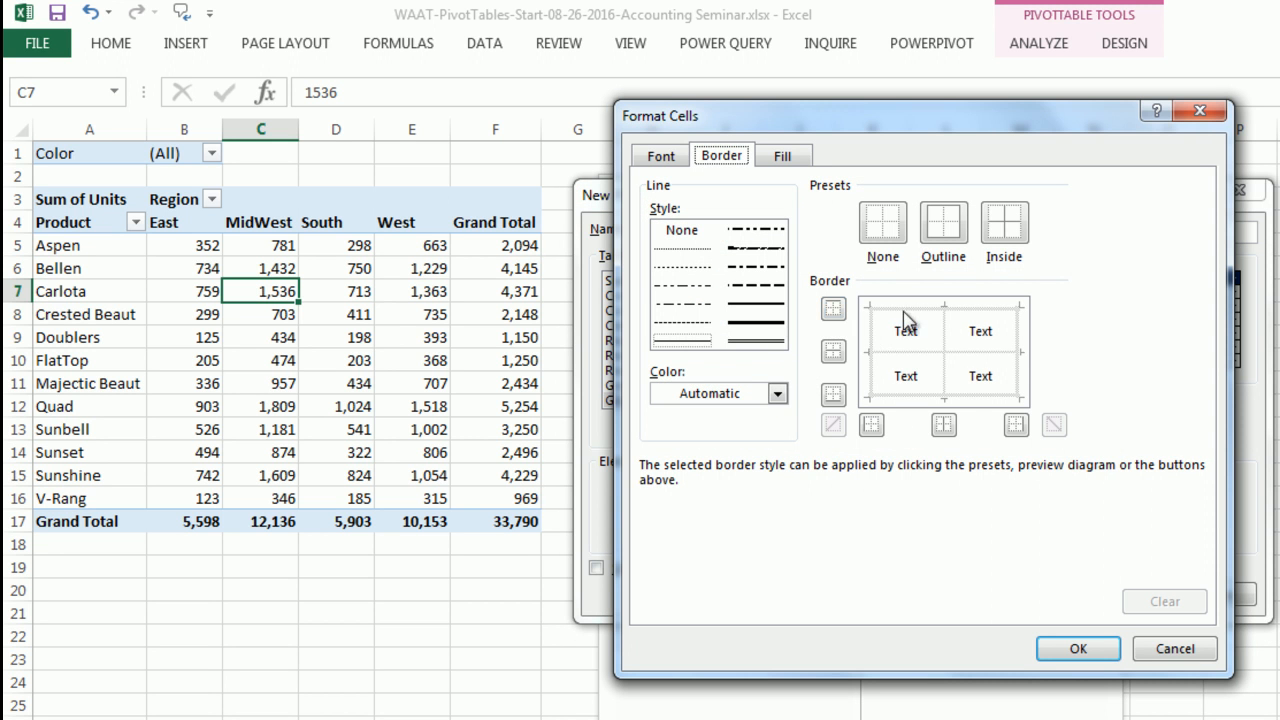
pyautogui.click(770, 304)
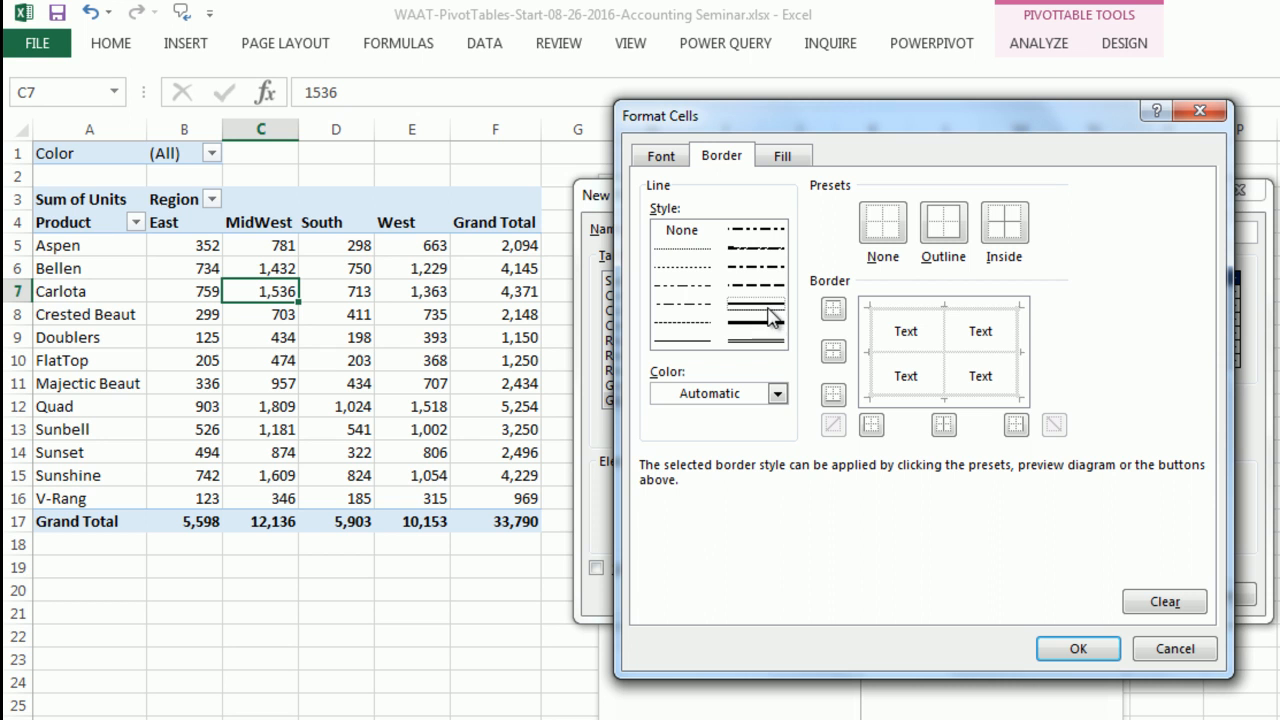
pyautogui.click(899, 318)
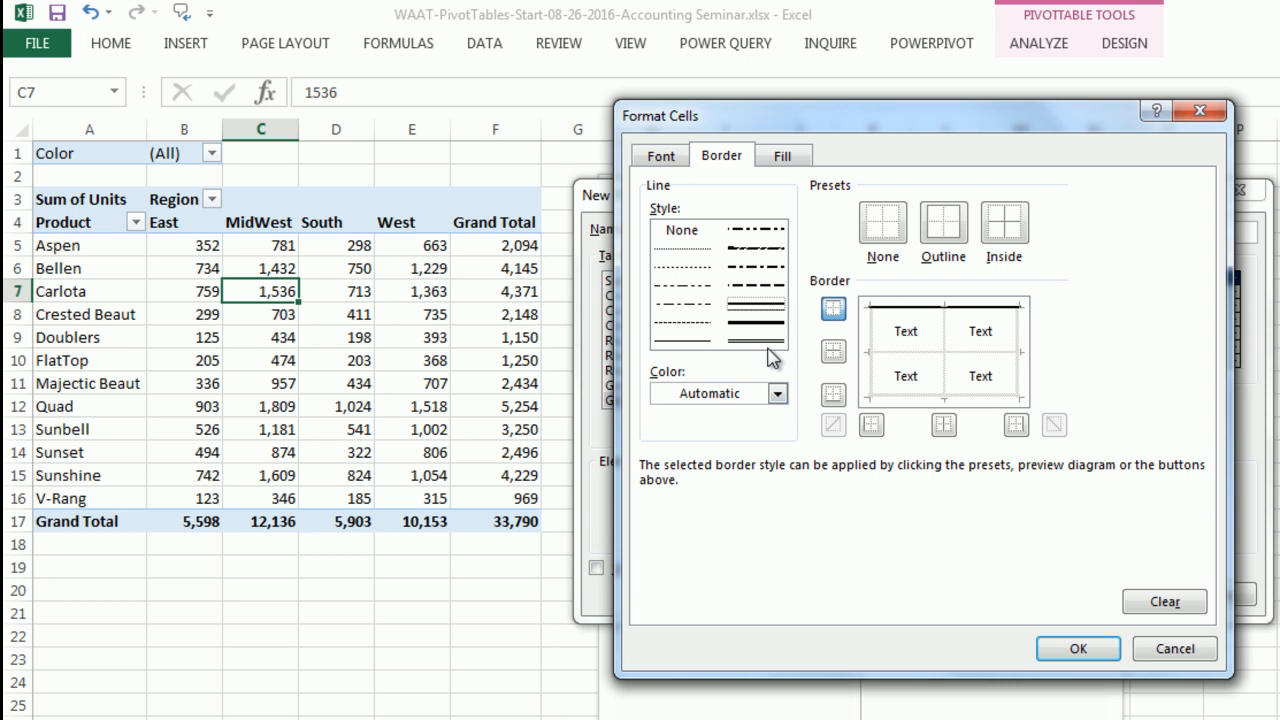
pyautogui.click(914, 398)
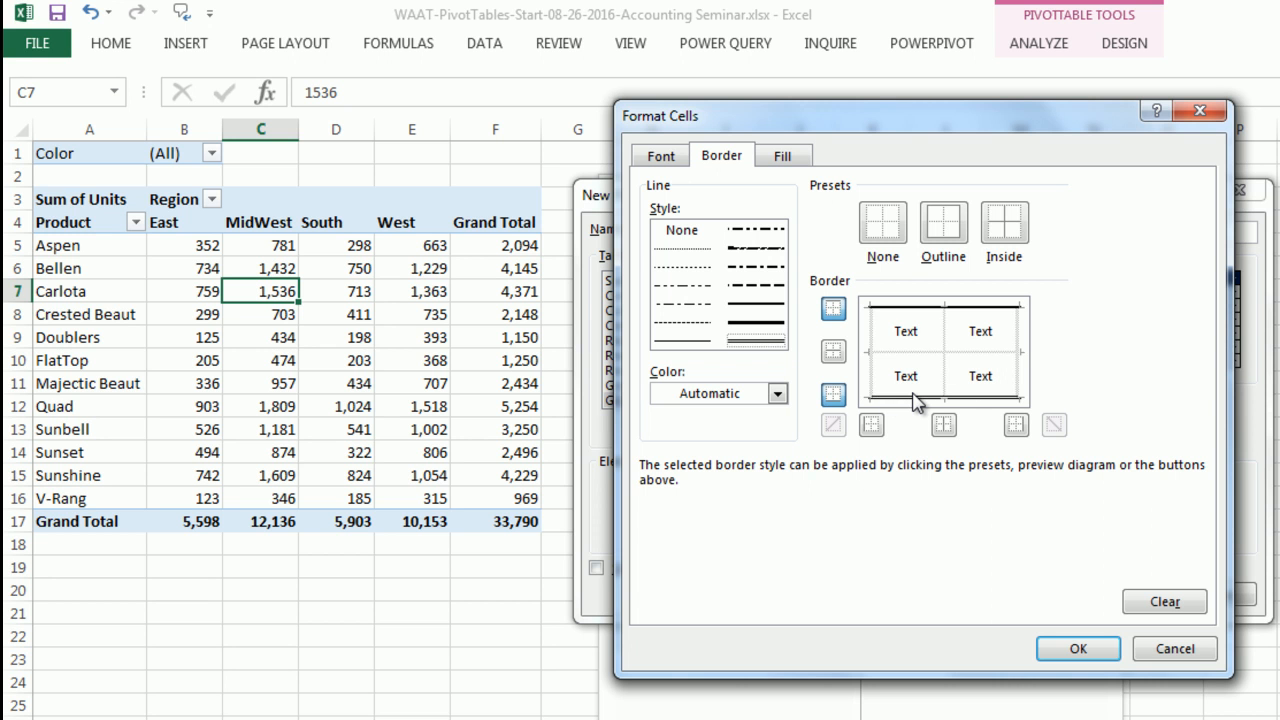
# Step: Set the Grand Total Row's font style to Bold and save the new PivotTable style
pyautogui.click(665, 157)
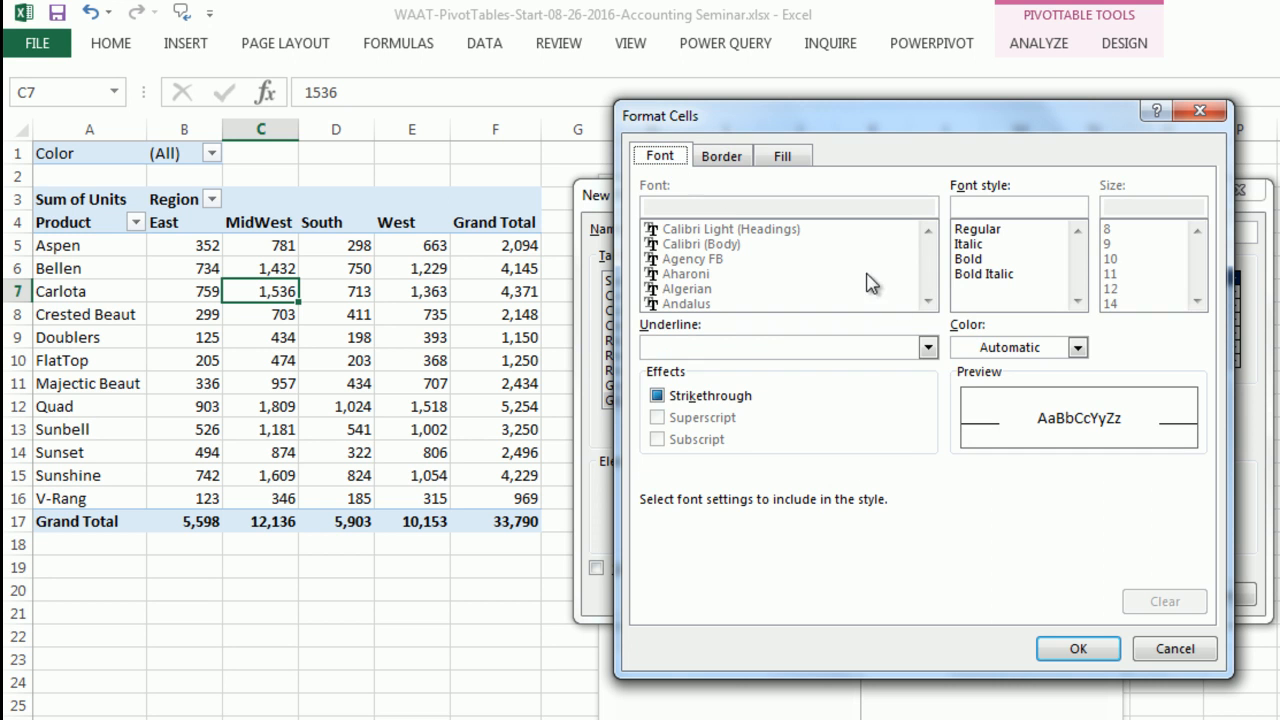
pyautogui.click(966, 260)
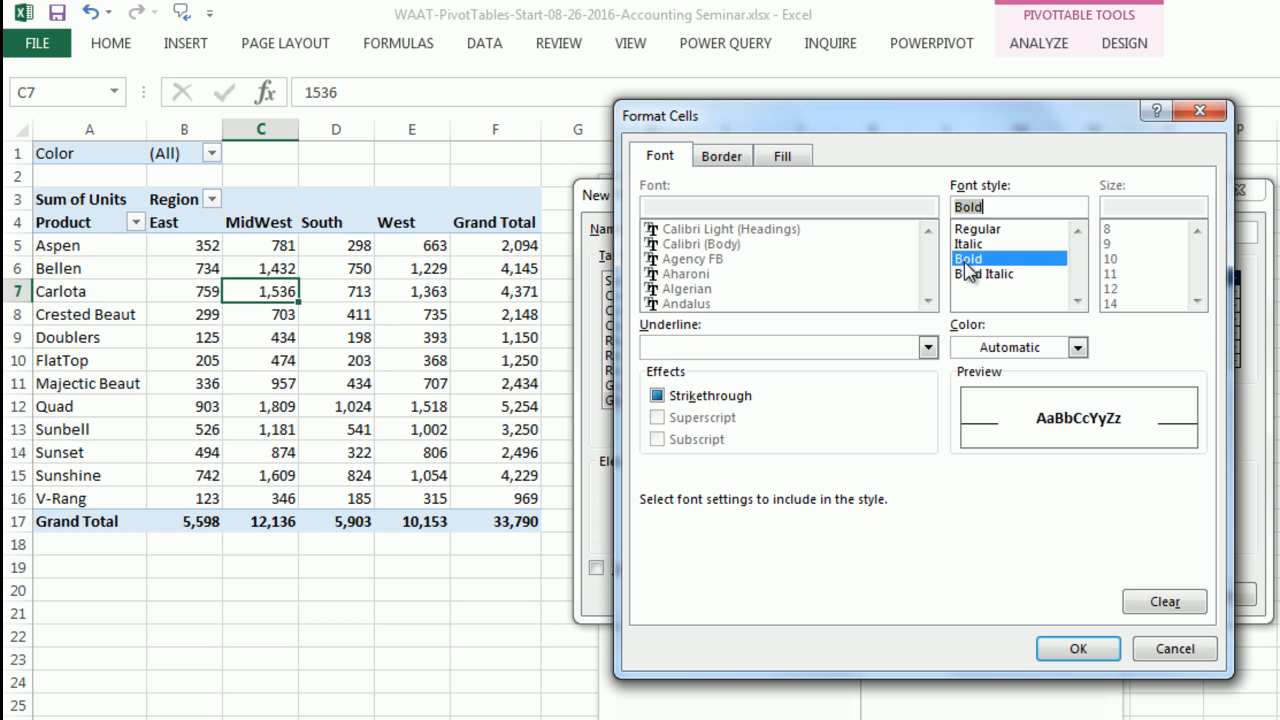
pyautogui.click(1078, 648)
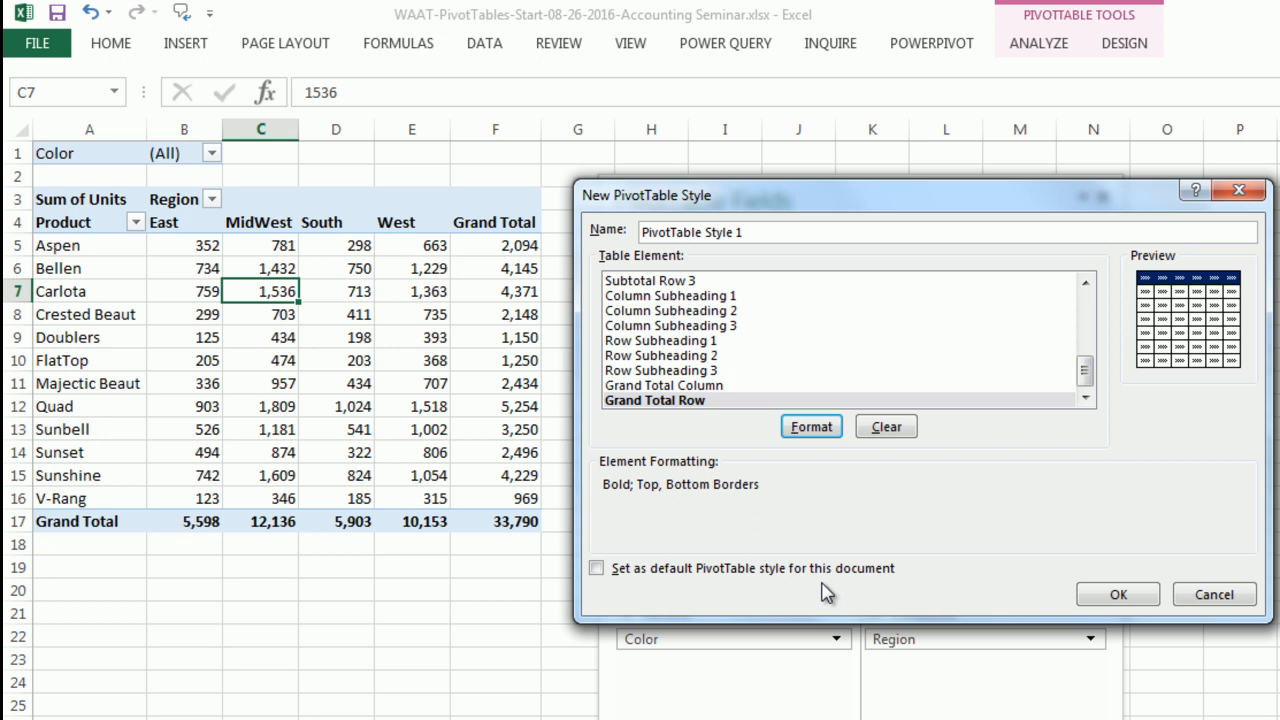
pyautogui.click(1114, 594)
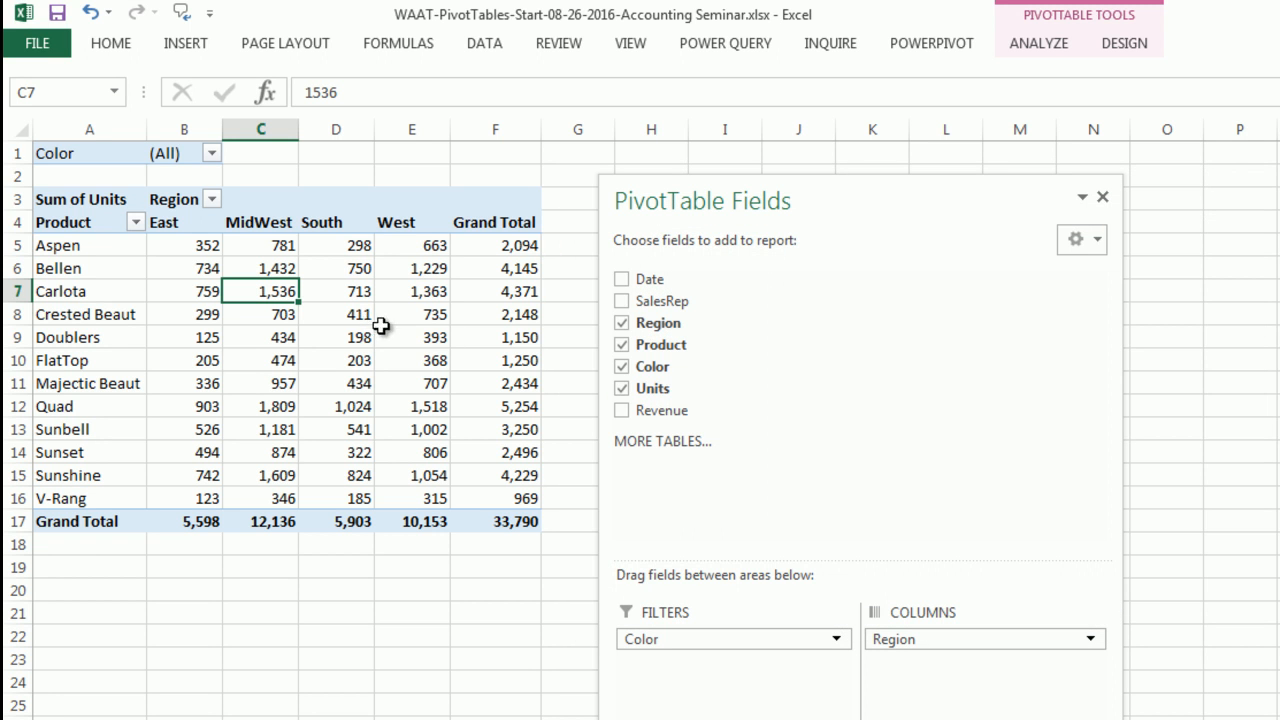
# Step: Apply the custom PivotTable Style 1 to the units report and collapse the ribbon
pyautogui.click(1124, 43)
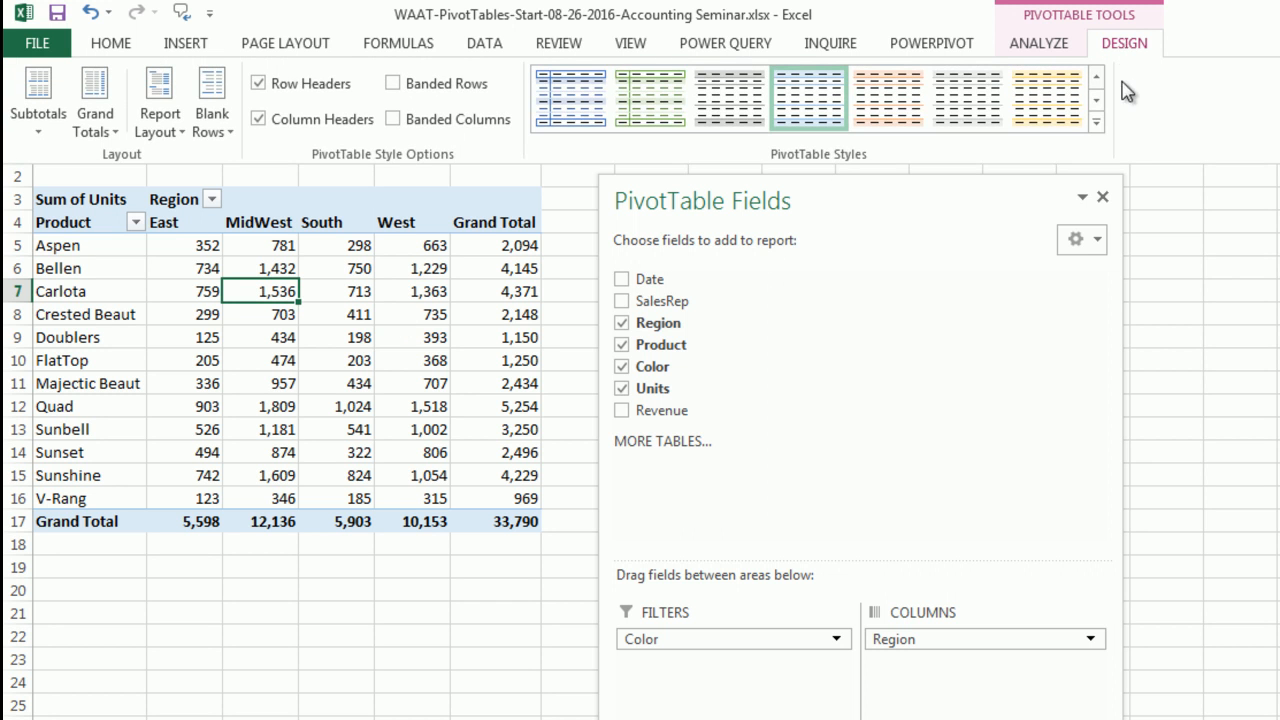
pyautogui.click(1096, 122)
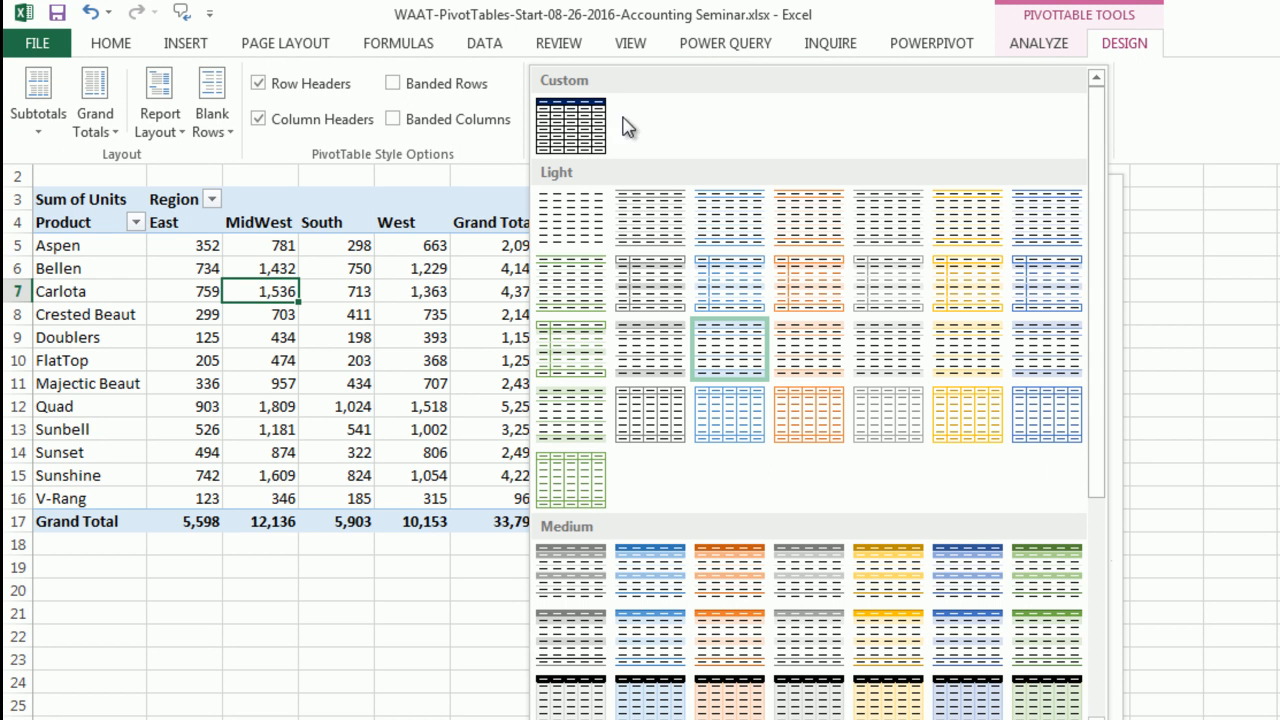
pyautogui.click(568, 125)
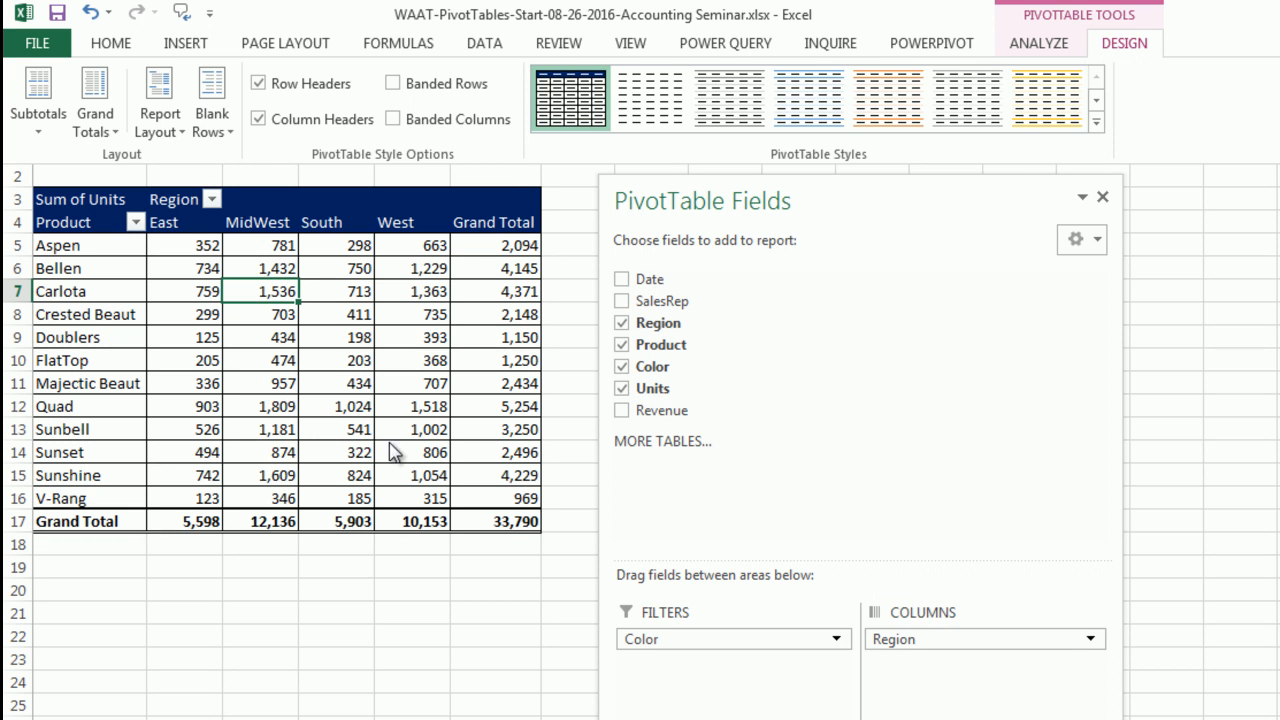
pyautogui.hotkey('ctrl', 'F1')
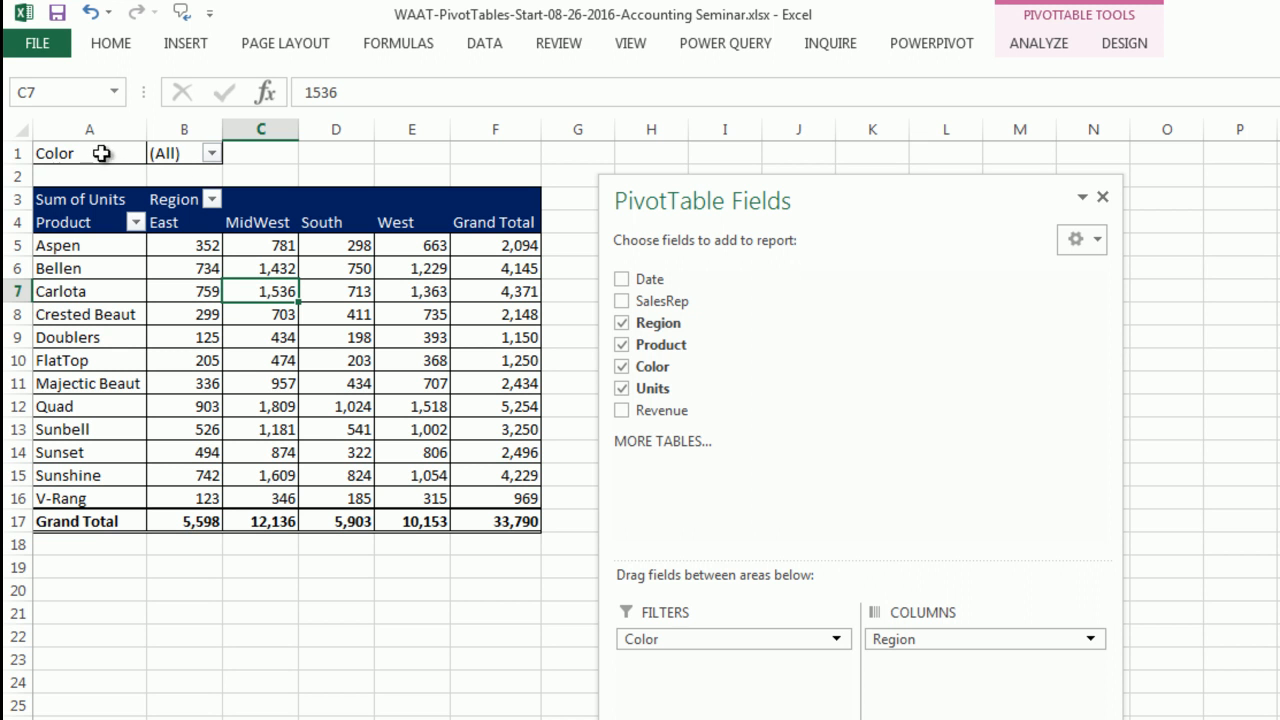
# Step: Open the applied custom PivotTable style for modification and rename it BluePivot
pyautogui.click(1128, 46)
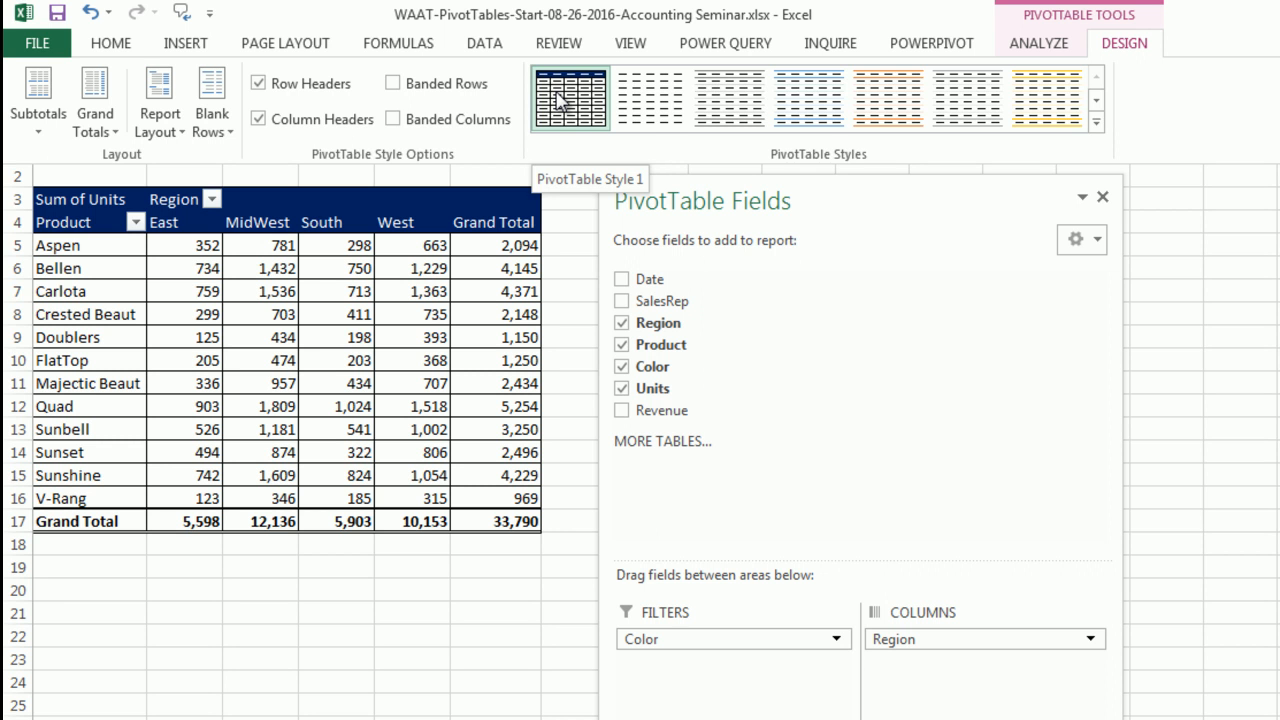
pyautogui.rightClick(558, 98)
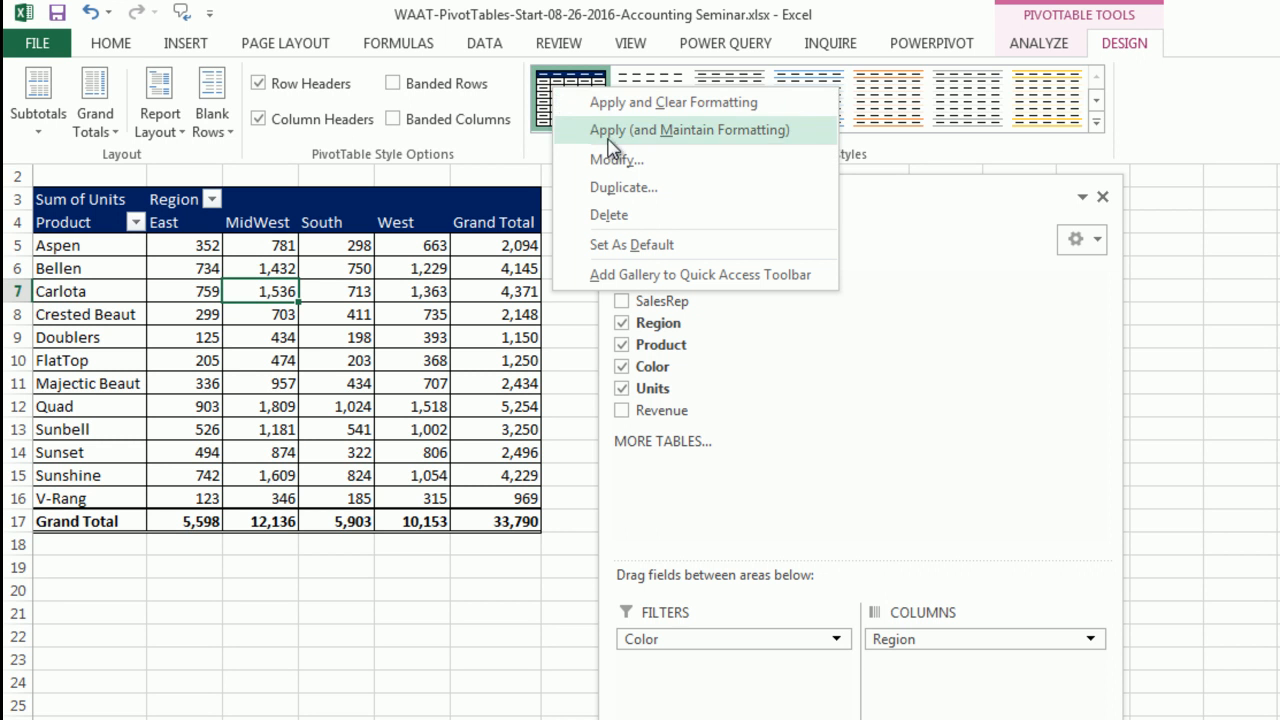
pyautogui.click(625, 163)
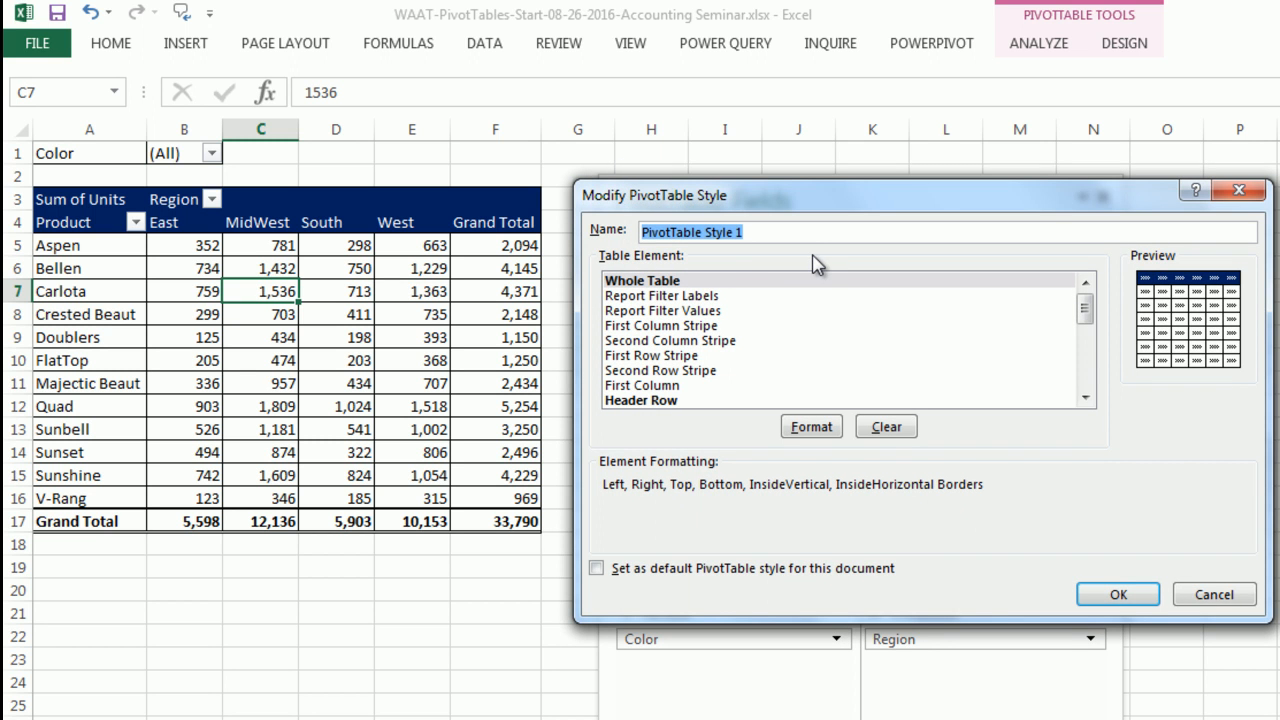
pyautogui.write('BluePivot')
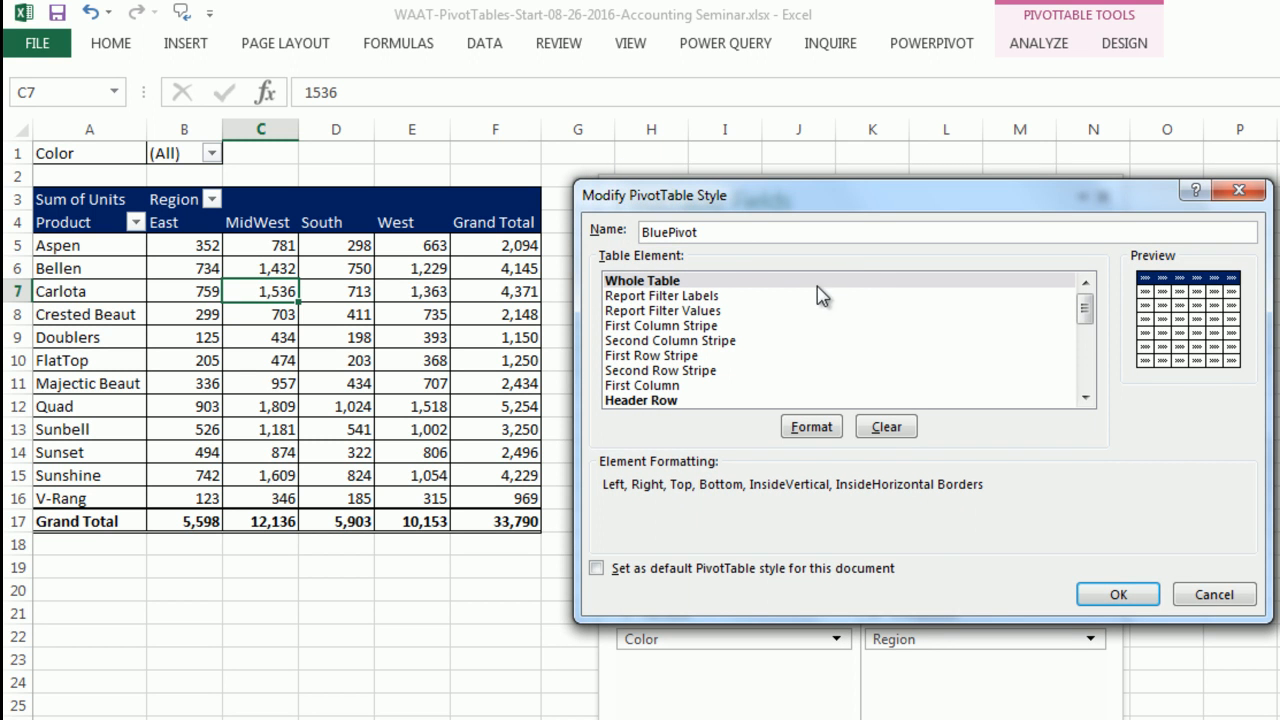
# Step: Format BluePivot's Report Filter Labels element with a white font color and a dark blue fill
pyautogui.click(622, 297)
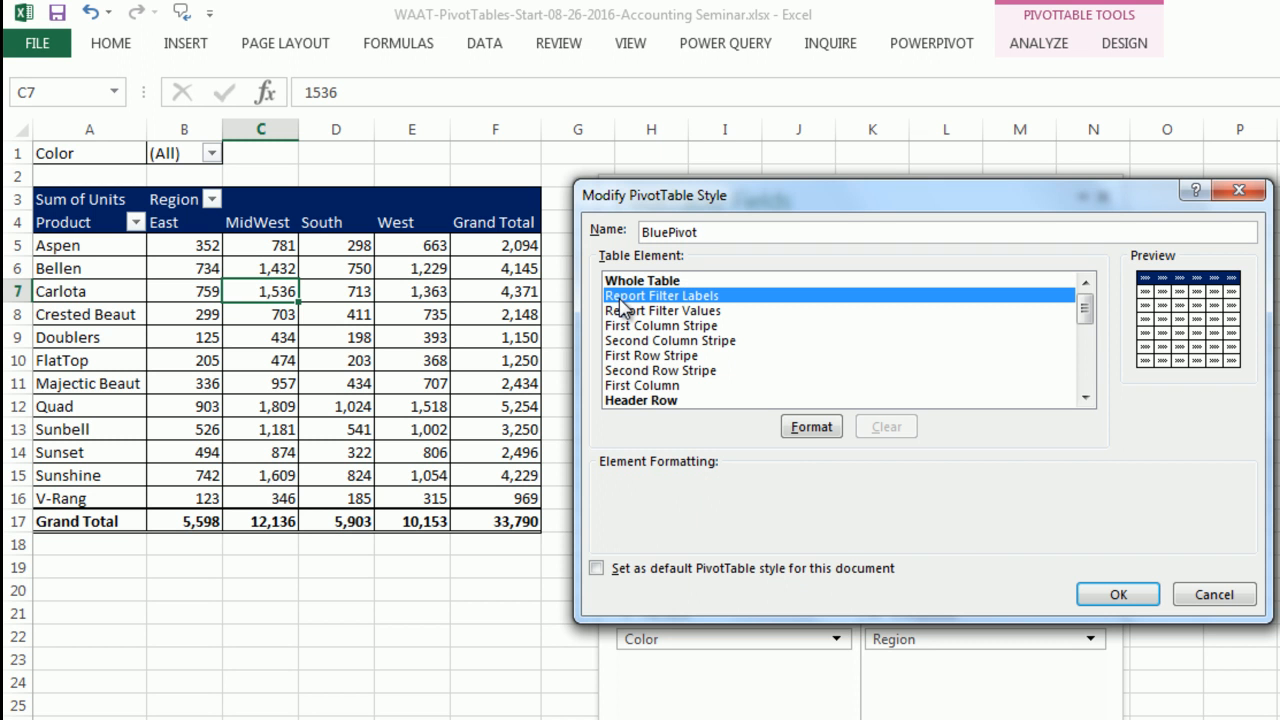
pyautogui.click(805, 428)
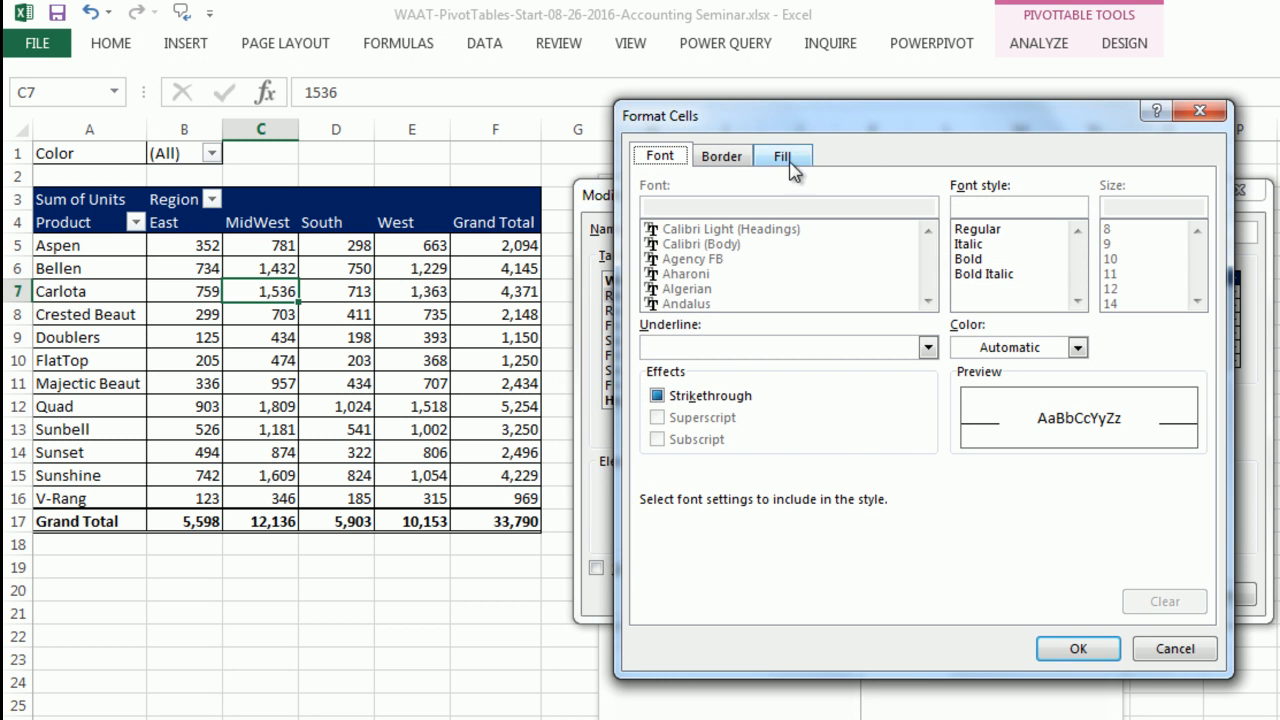
pyautogui.click(967, 352)
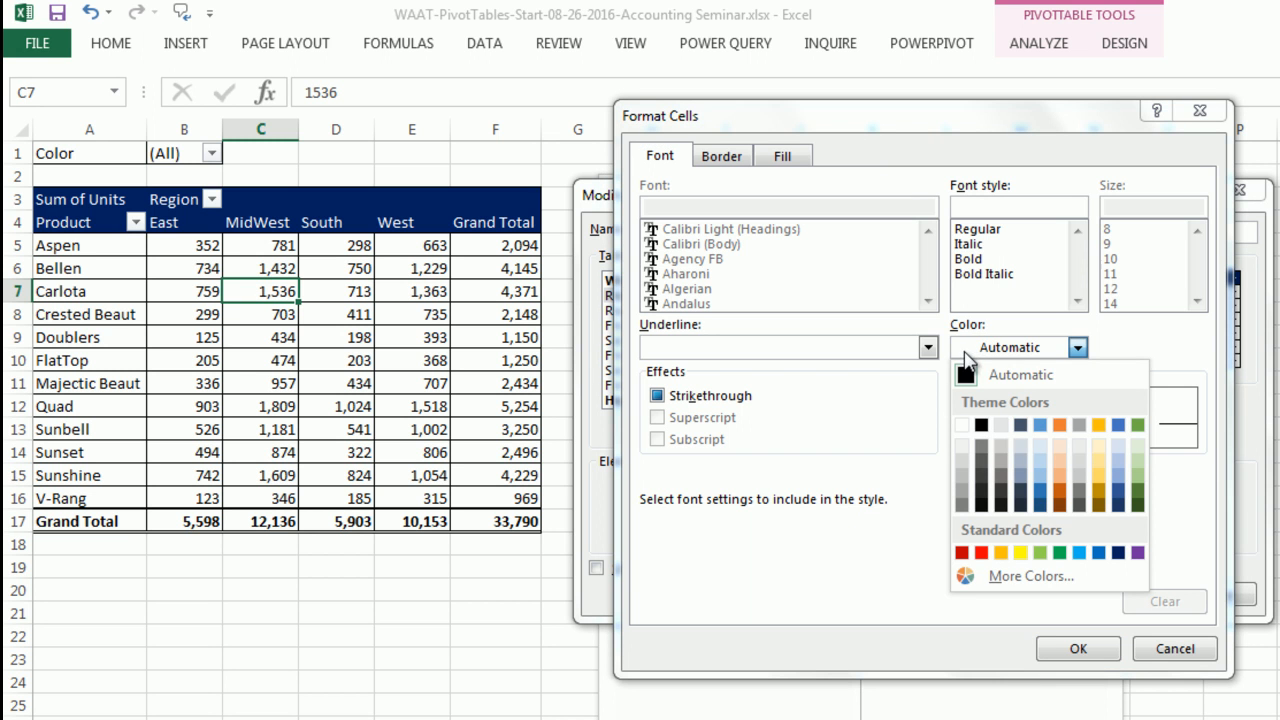
pyautogui.click(963, 425)
pyautogui.click(788, 158)
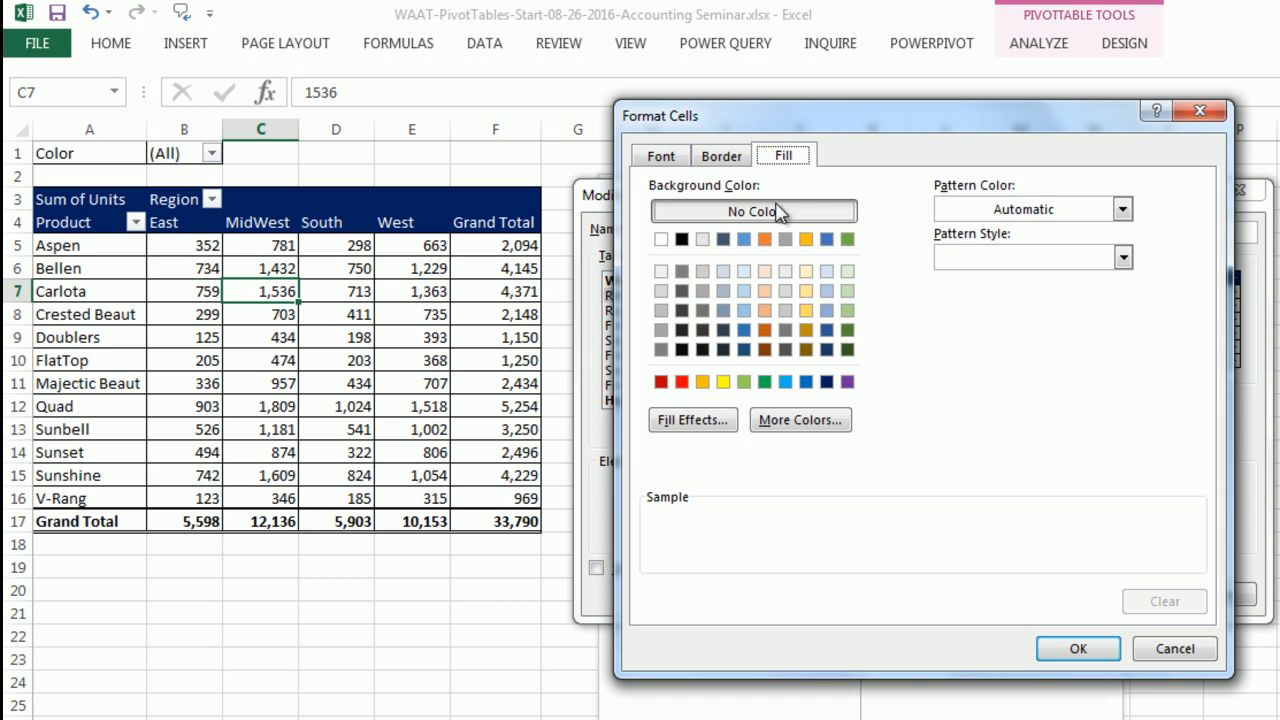
pyautogui.click(826, 382)
# Step: Give the Report Filter Labels element an outline border without inside borders and save the modified style
pyautogui.click(724, 157)
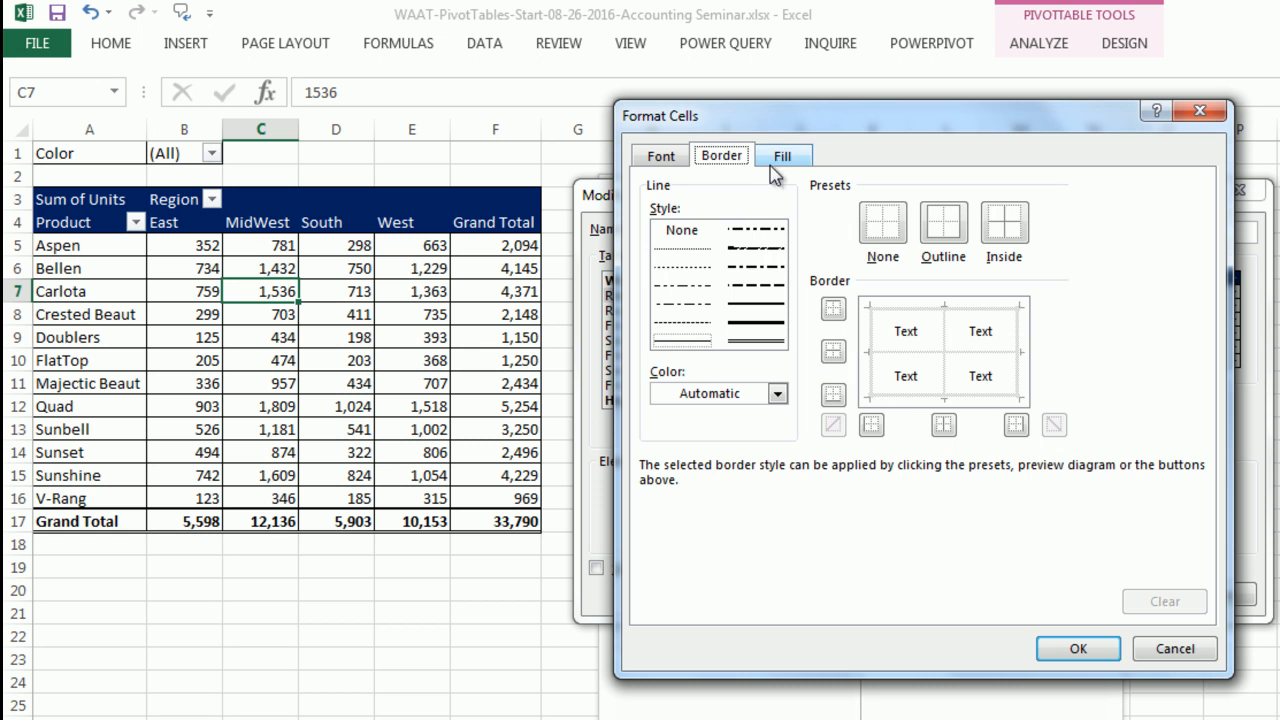
pyautogui.click(883, 249)
pyautogui.click(943, 224)
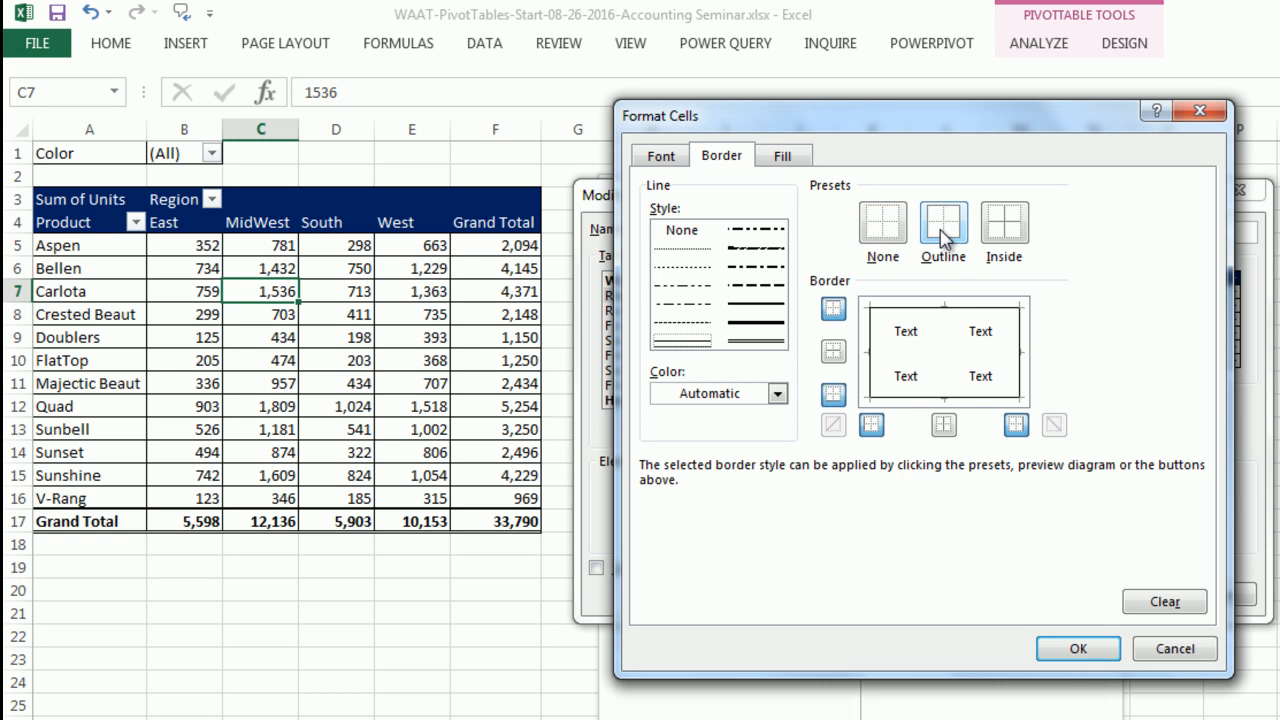
pyautogui.click(1078, 650)
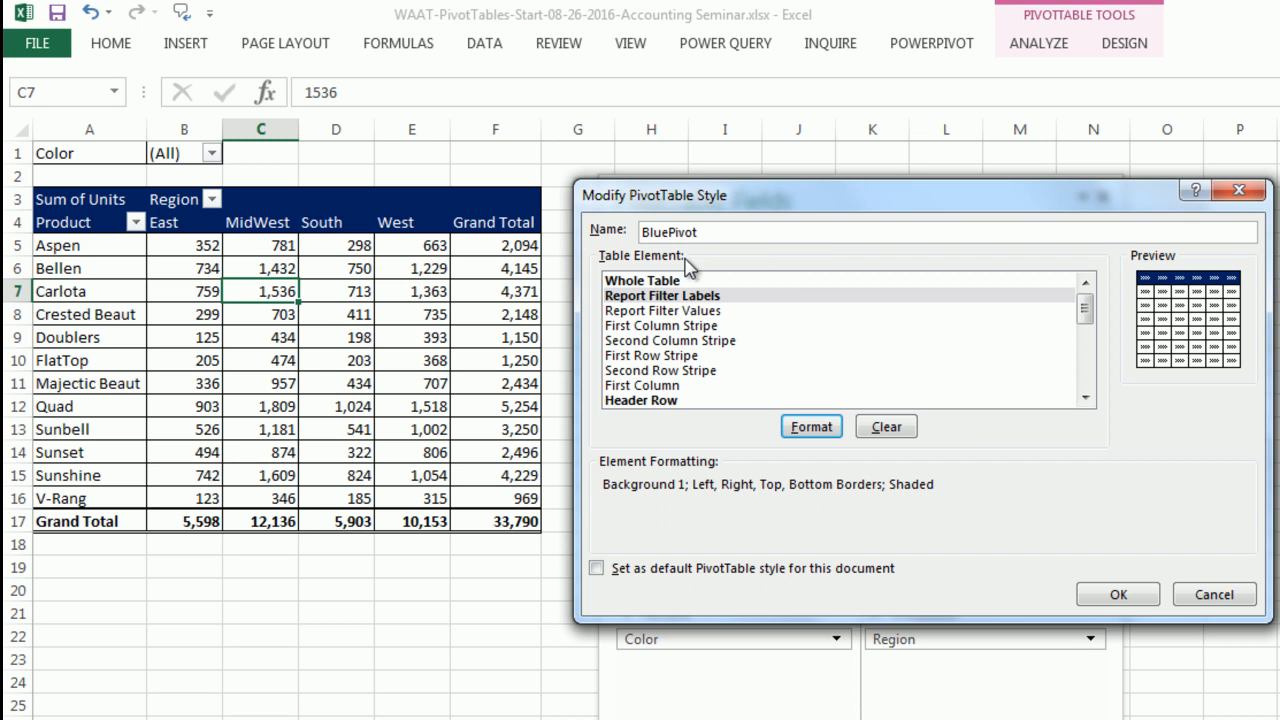
pyautogui.click(1117, 598)
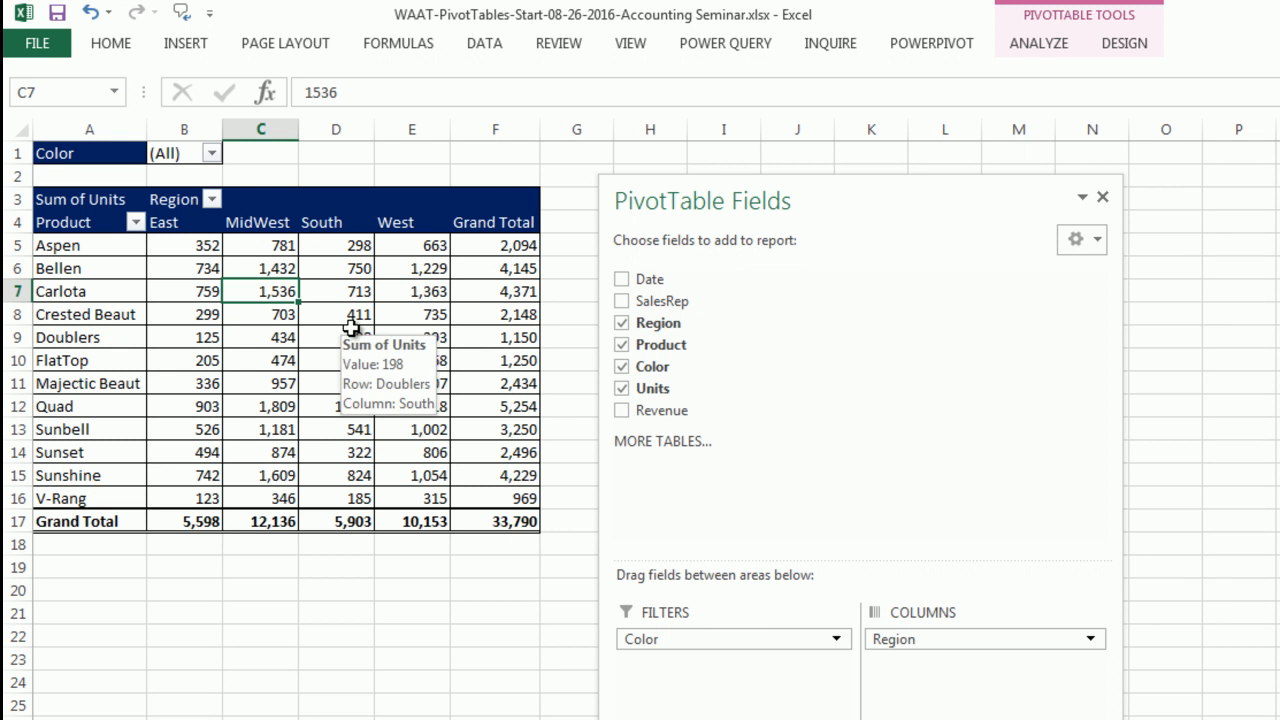
# Step: Move the PivotTable Fields pane farther from the report and view PivotTable Example #2 on the Topics sheet
pyautogui.moveTo(734, 191); pyautogui.dragTo(1046, 191)
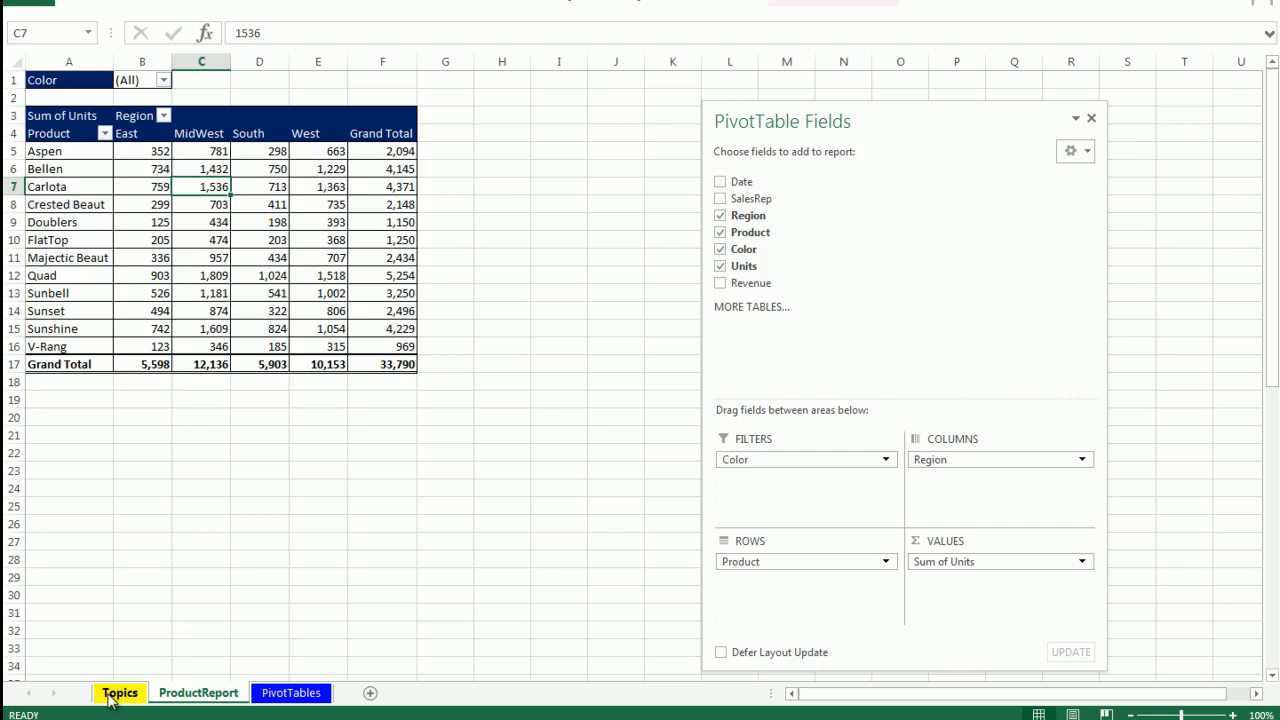
pyautogui.click(112, 695)
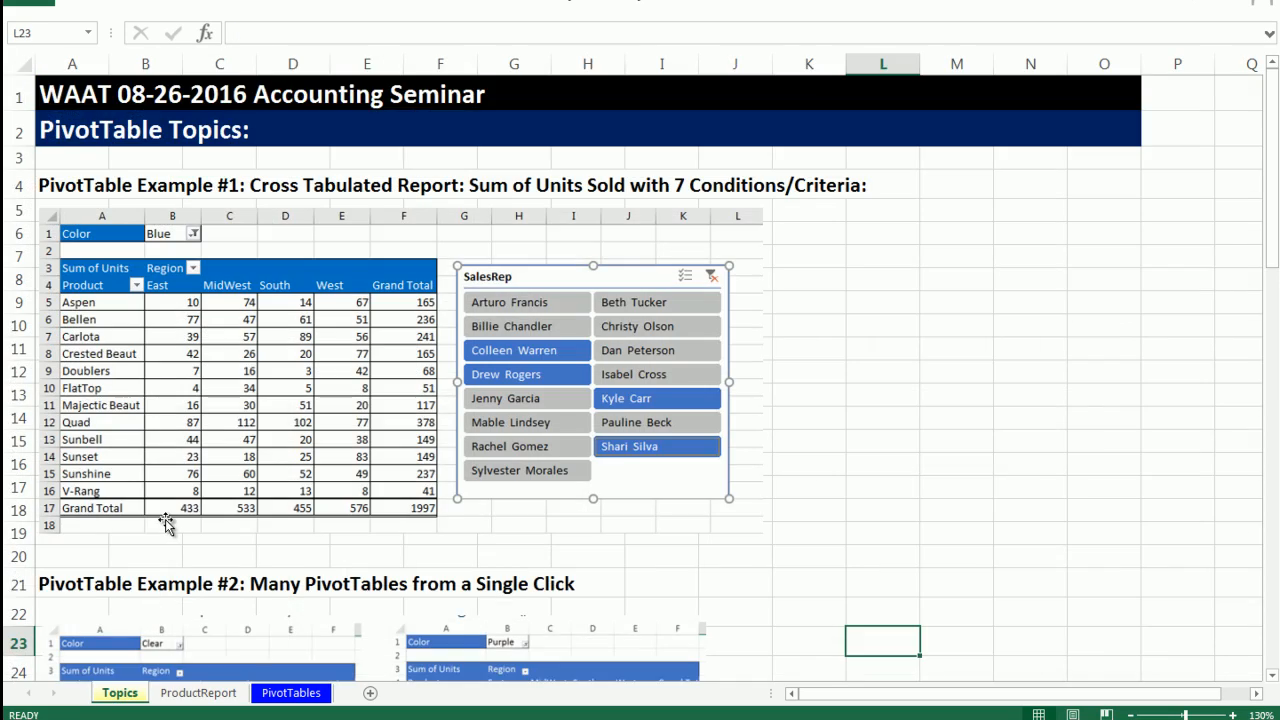
pyautogui.scroll(2, 166, 525)
pyautogui.scroll(-3, 166, 525)
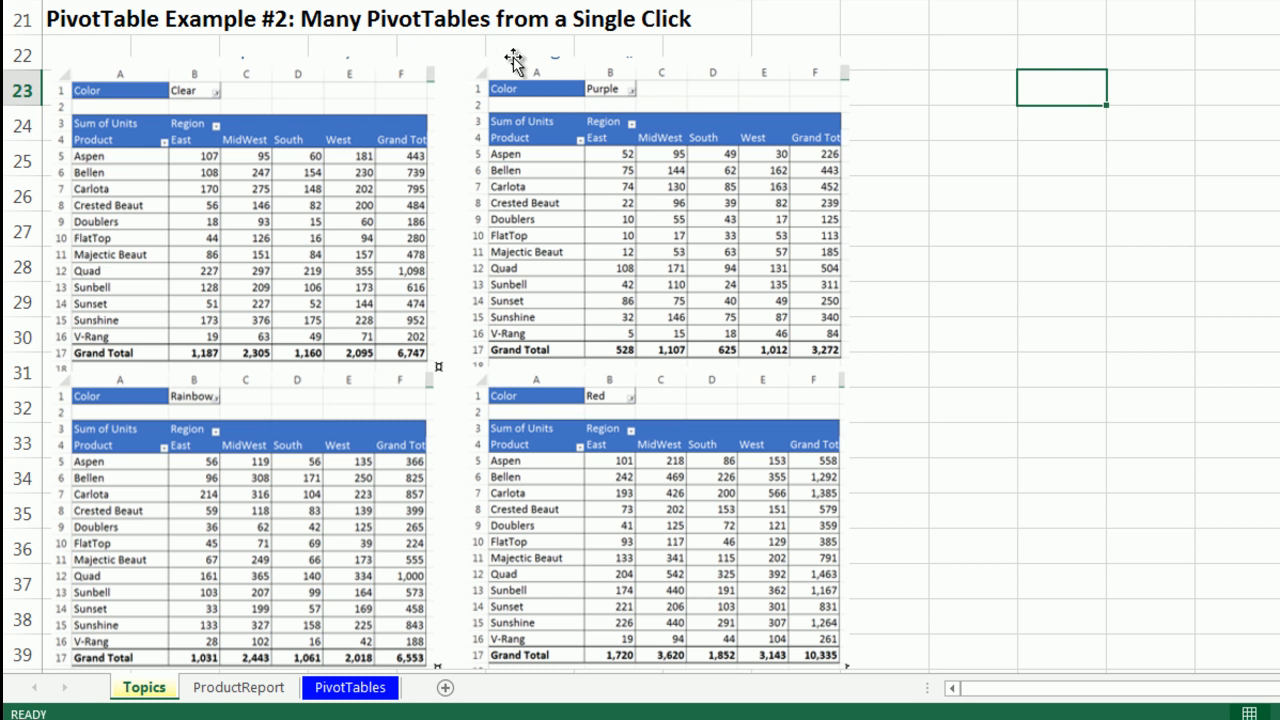
# Step: Return to the ProductReport sheet and view the items available in the Color report filter, leaving its selection as is
pyautogui.click(226, 695)
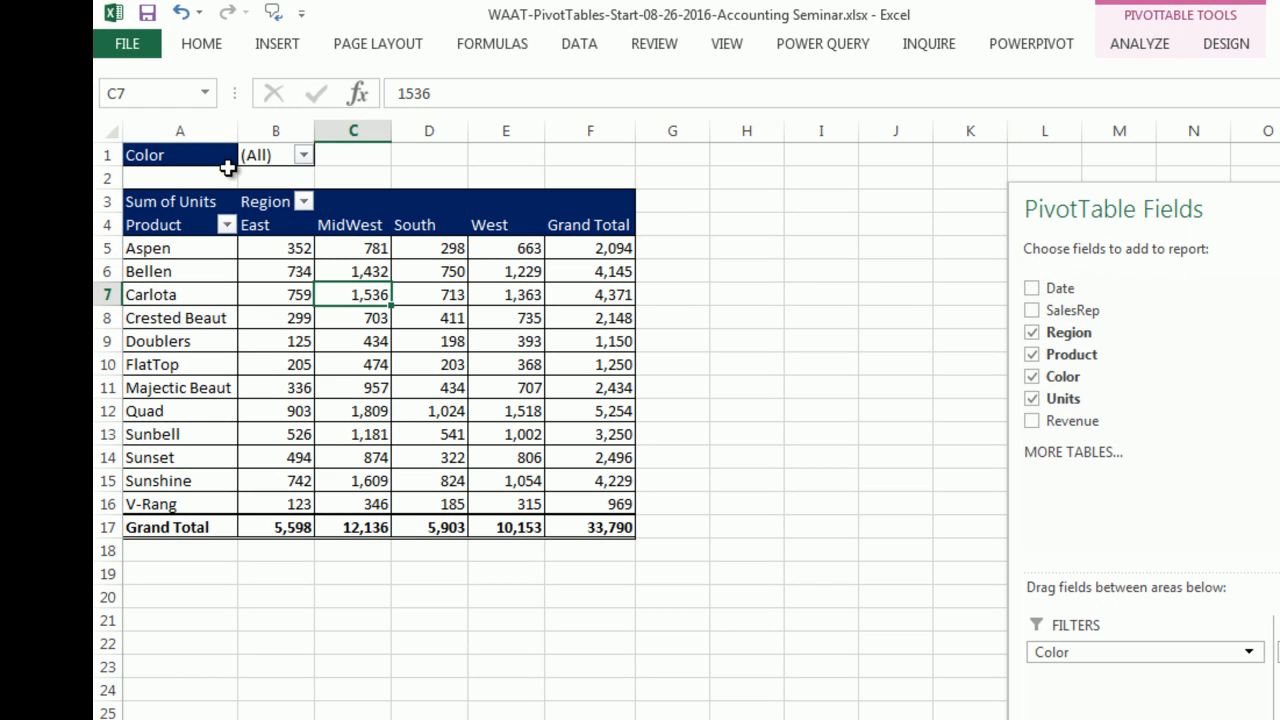
pyautogui.click(303, 155)
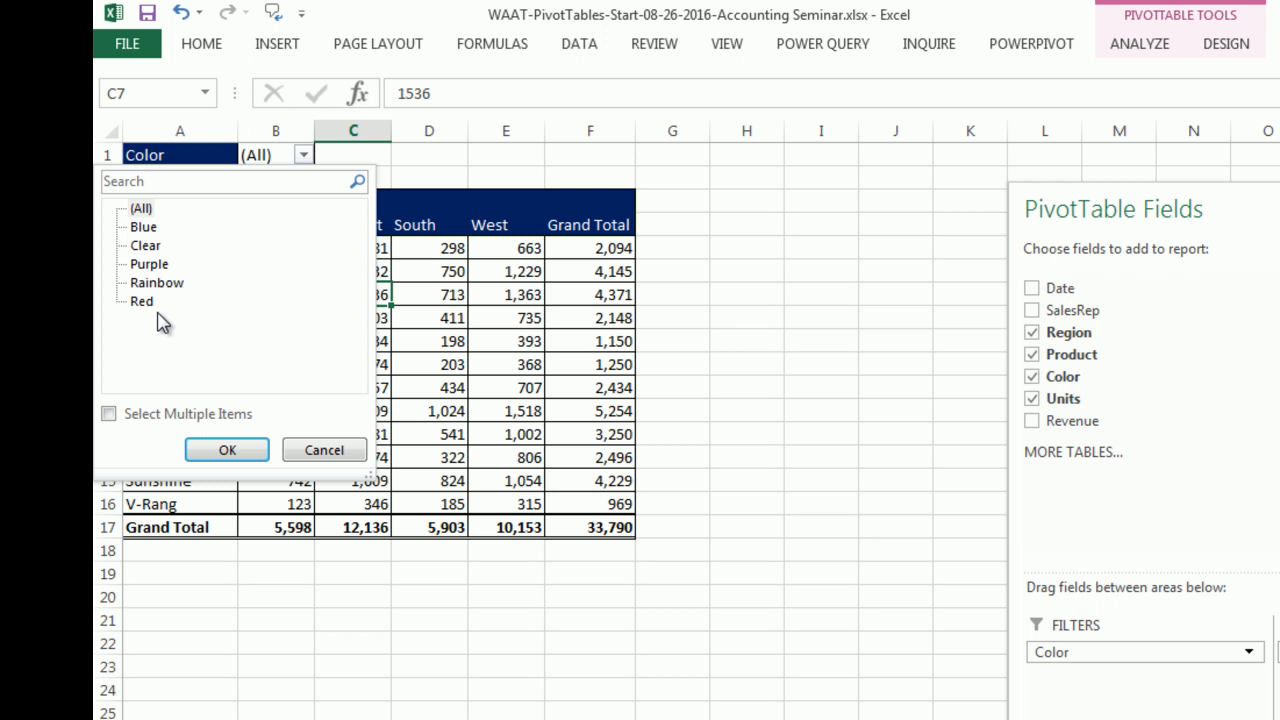
pyautogui.press('Escape')
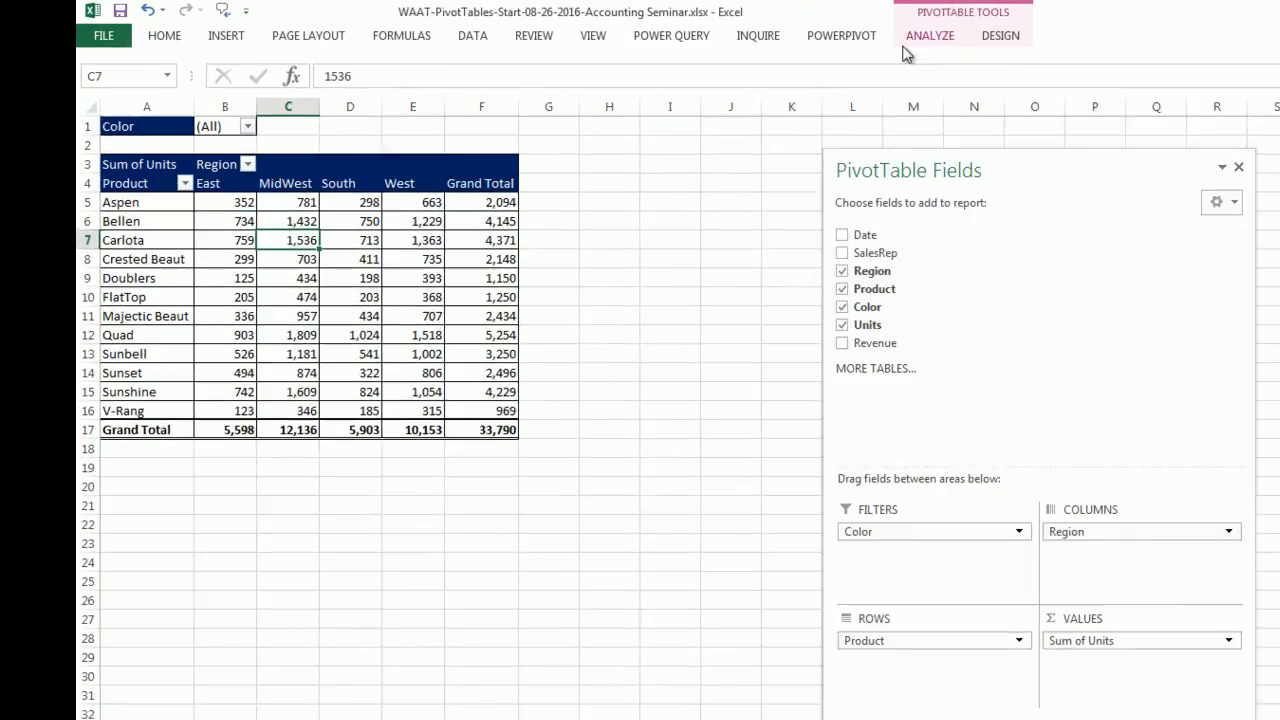
# Step: Generate a separate report filter page sheet for each item of the Color field
pyautogui.click(830, 31)
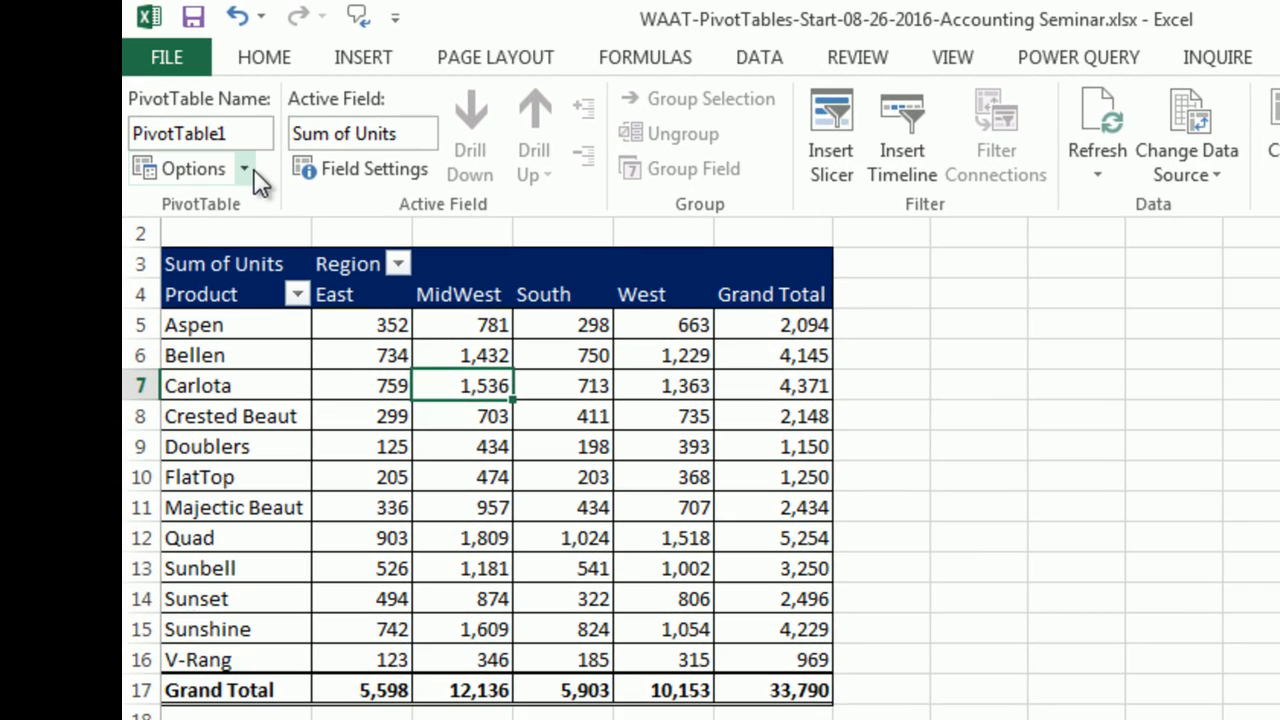
pyautogui.click(245, 170)
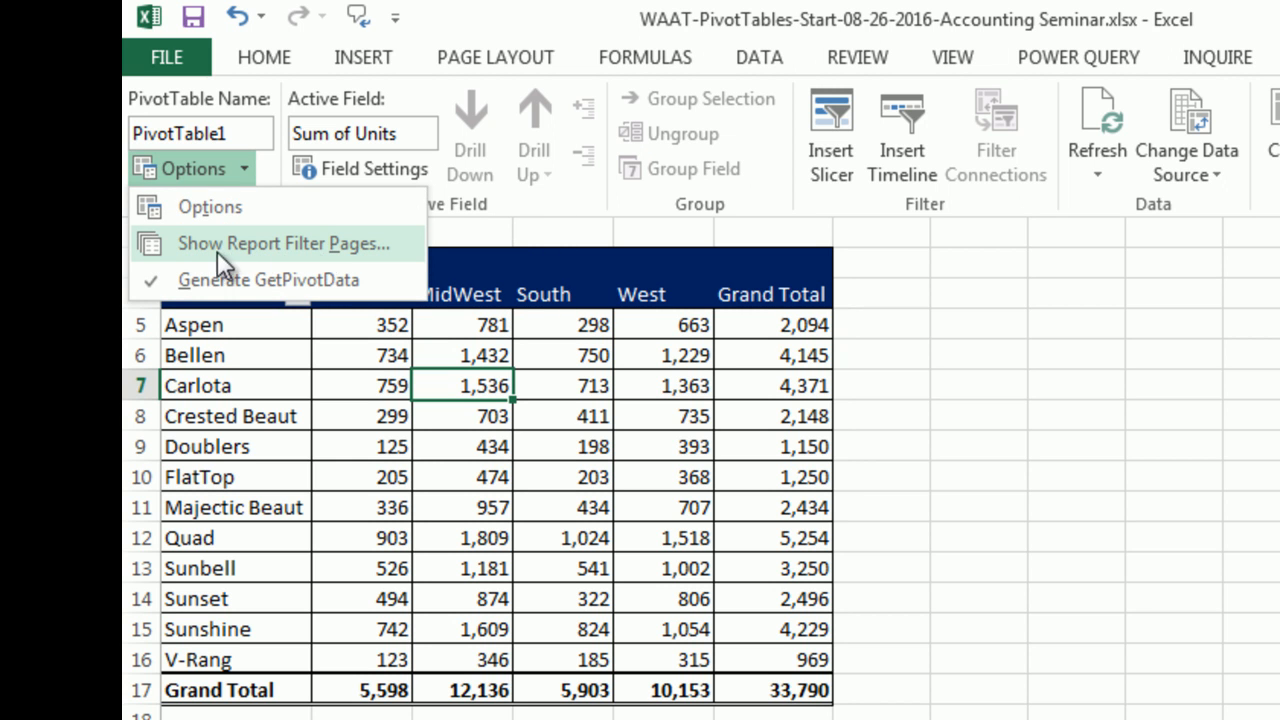
pyautogui.click(301, 251)
pyautogui.moveTo(927, 268); pyautogui.dragTo(723, 195)
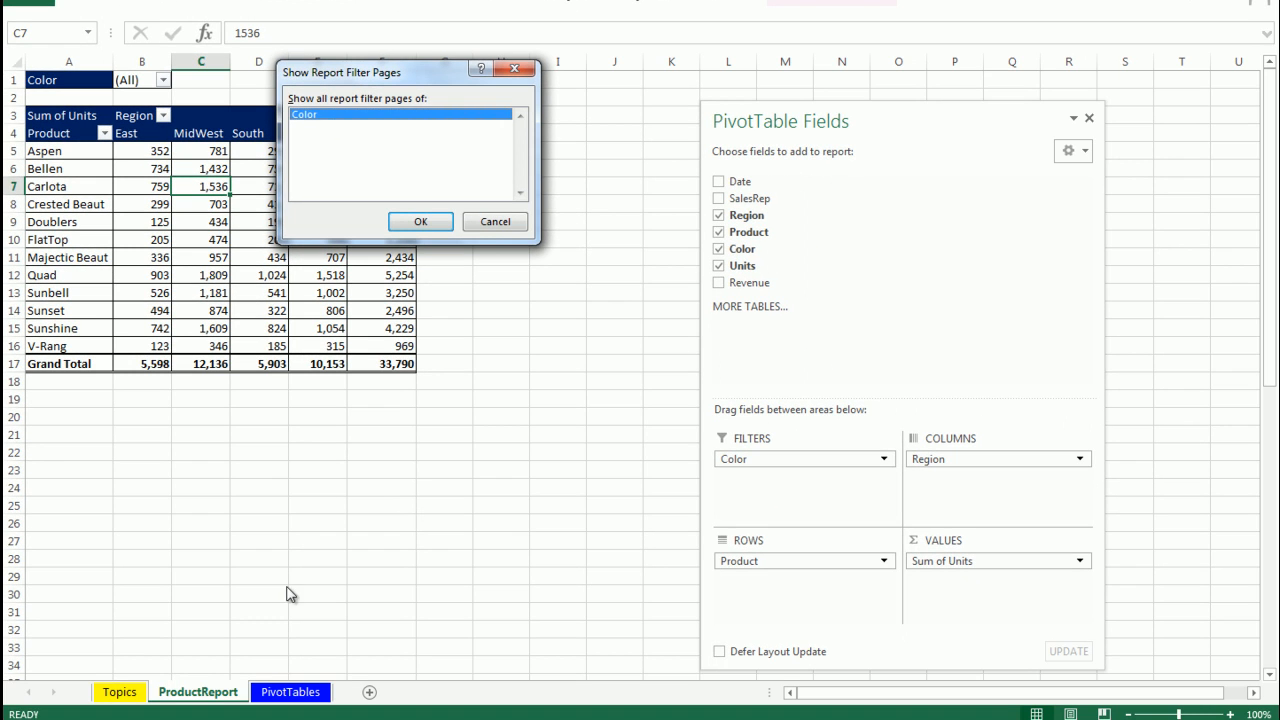
pyautogui.click(421, 222)
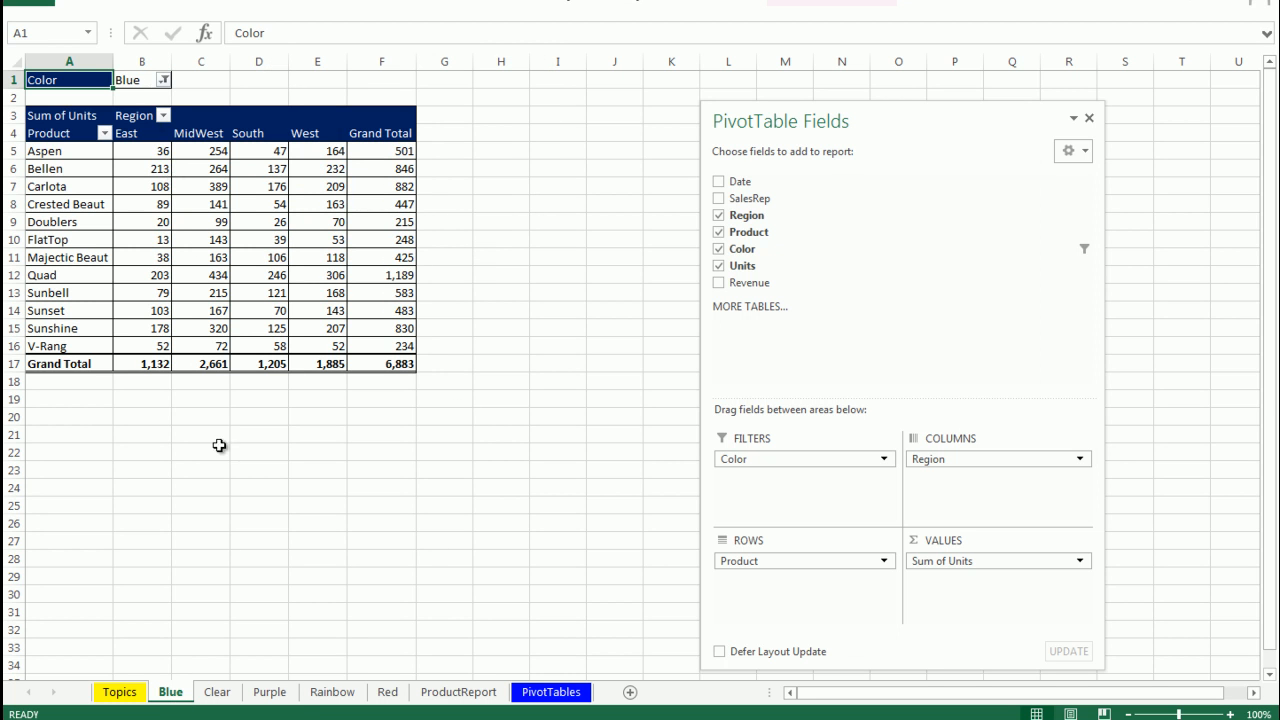
# Step: View the PivotTables on the generated Clear, Purple, Rainbow and Red sheets
pyautogui.click(217, 694)
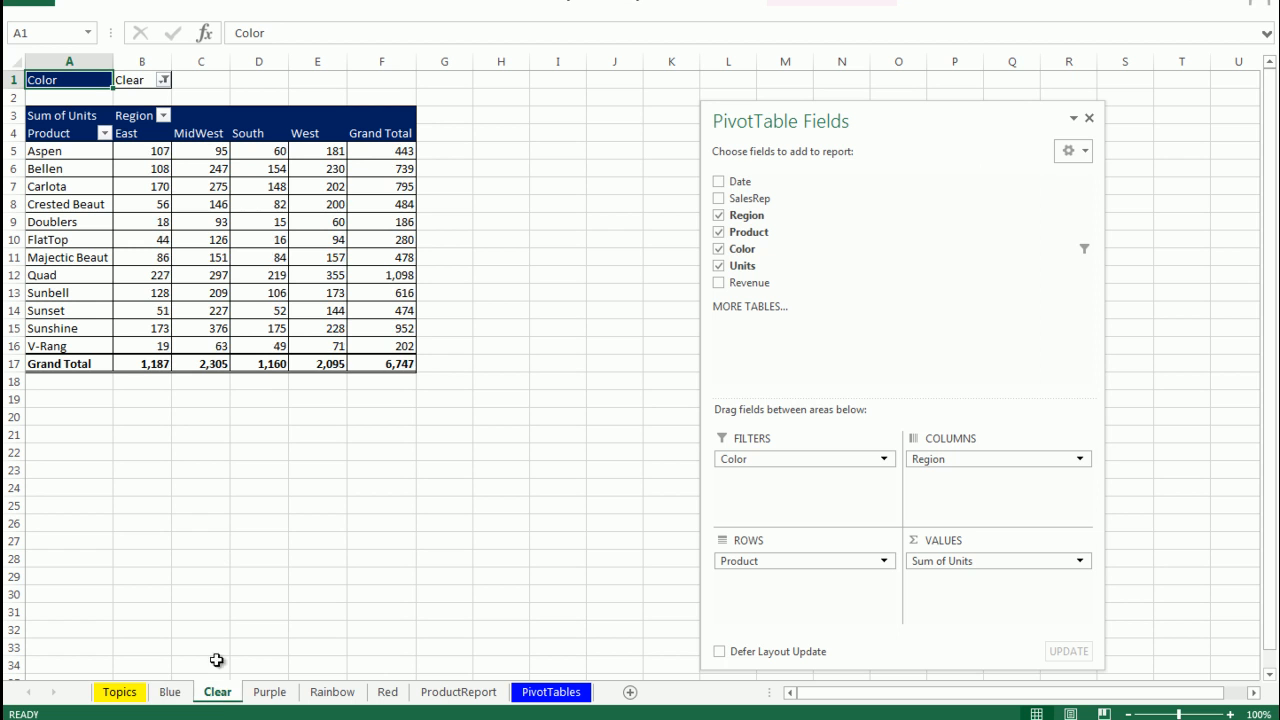
pyautogui.click(274, 698)
pyautogui.click(332, 695)
pyautogui.click(386, 697)
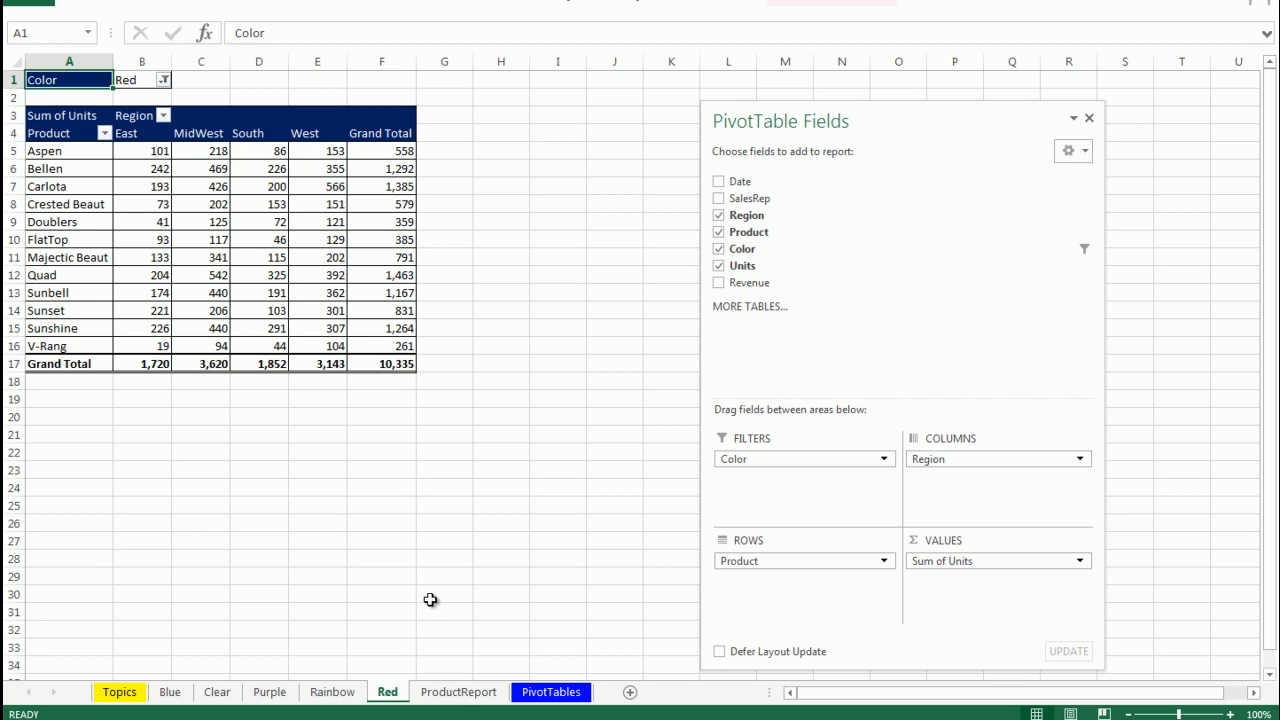
# Step: Return to the ProductReport sheet and filter its PivotTable to the color Blue
pyautogui.click(458, 700)
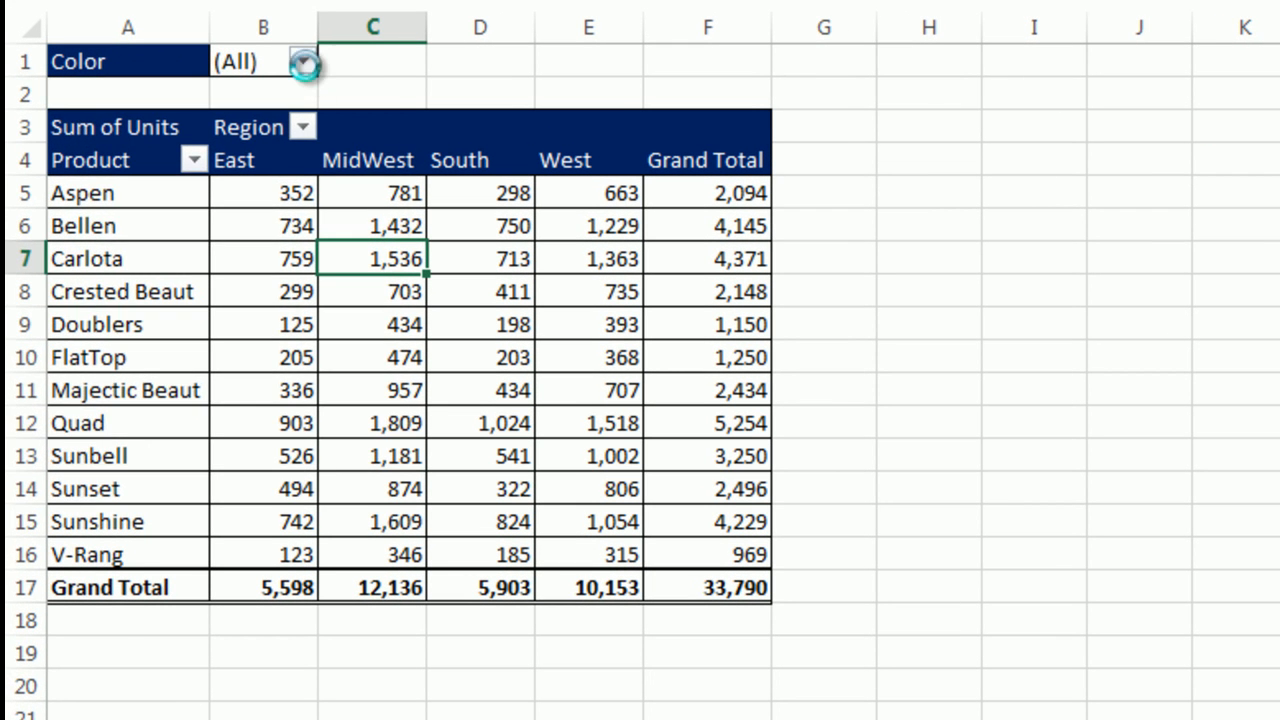
pyautogui.click(303, 63)
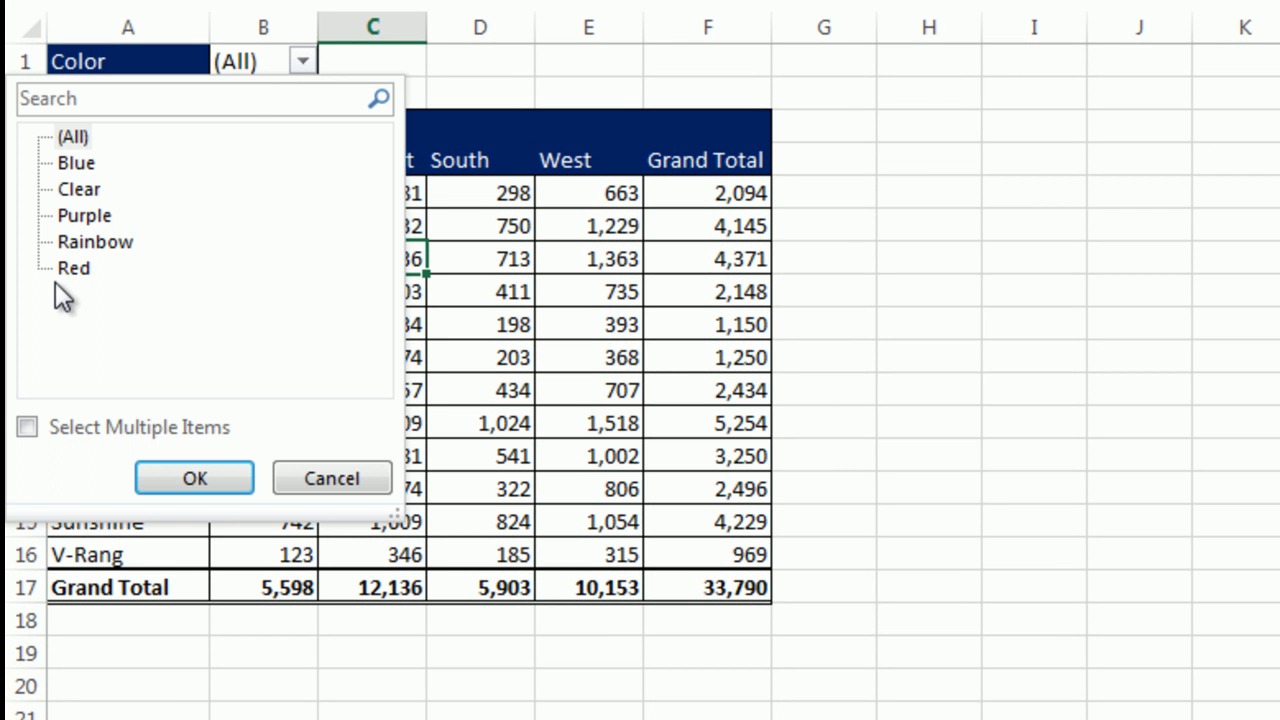
pyautogui.click(78, 163)
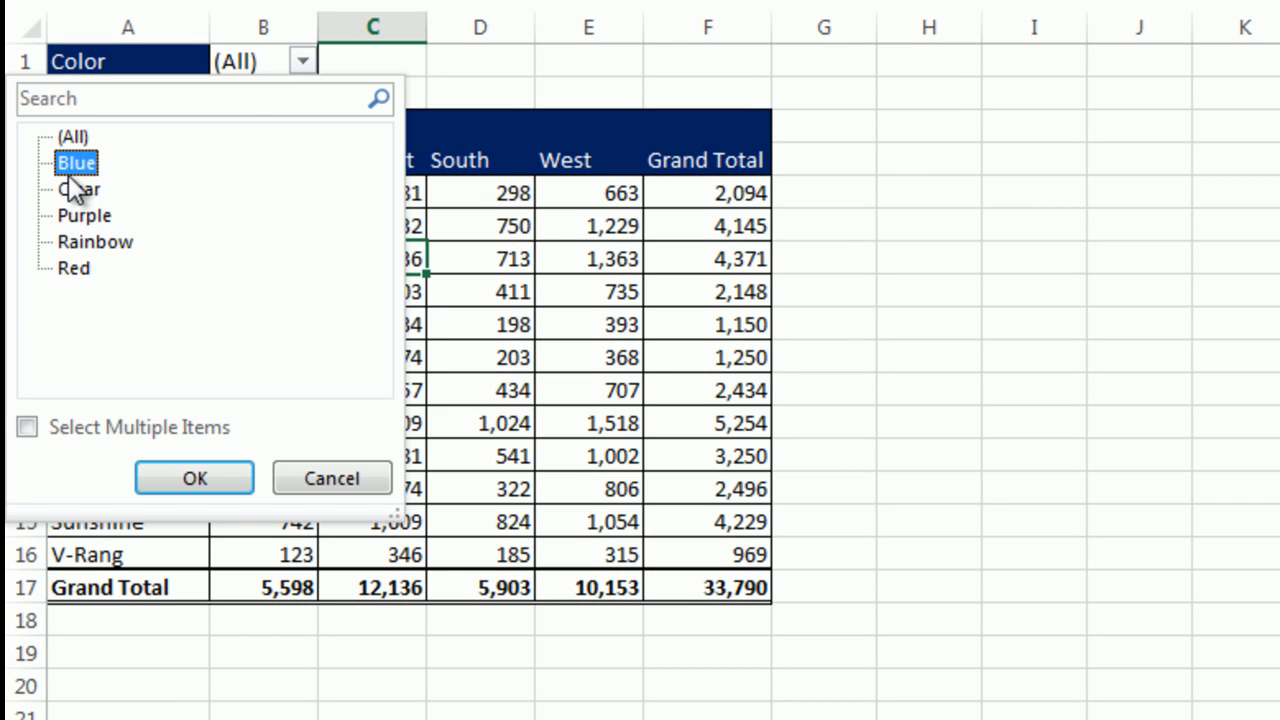
pyautogui.click(213, 479)
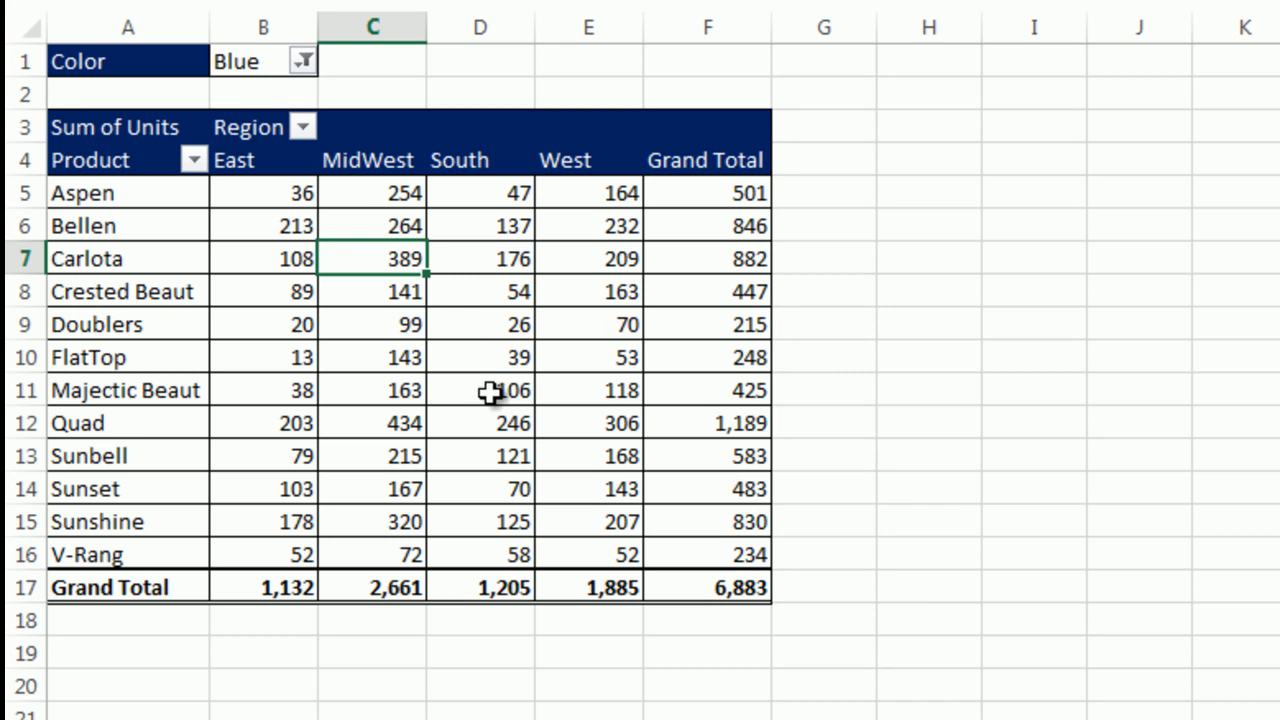
# Step: Examine the Quad row's South and MidWest units and the Color filter's items, leaving the filter selection as is
pyautogui.click(467, 424)
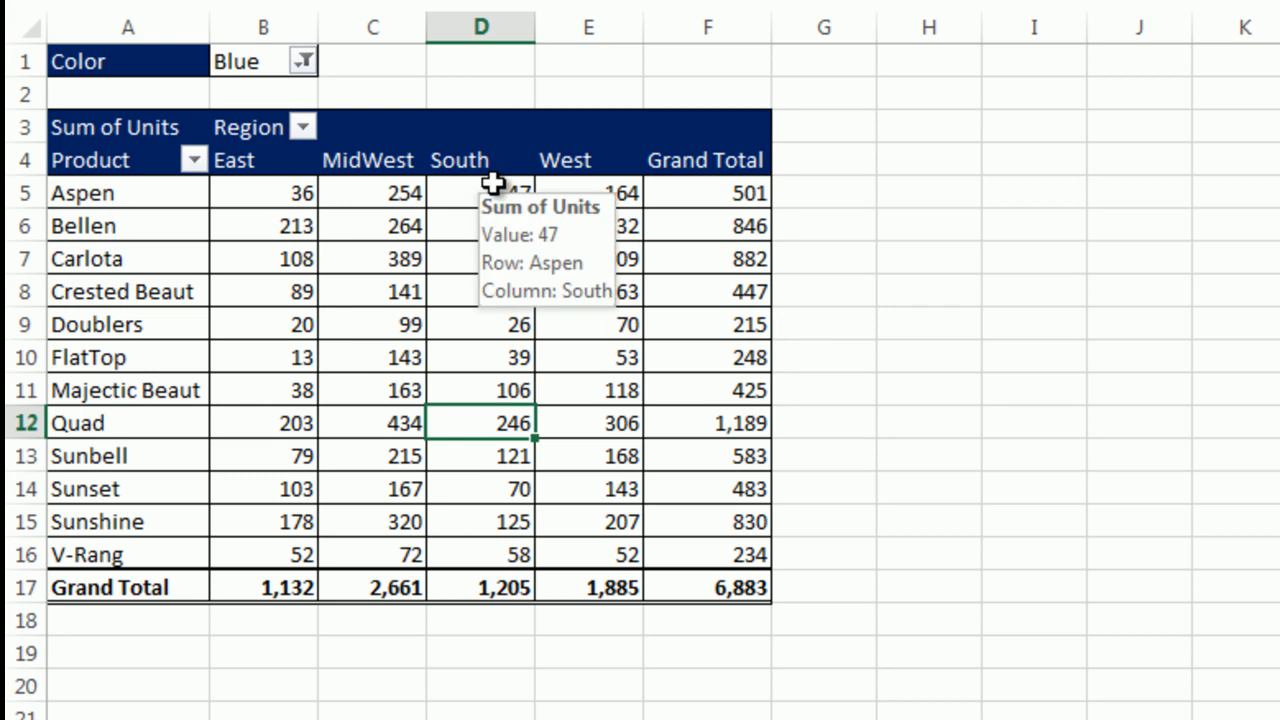
pyautogui.click(371, 416)
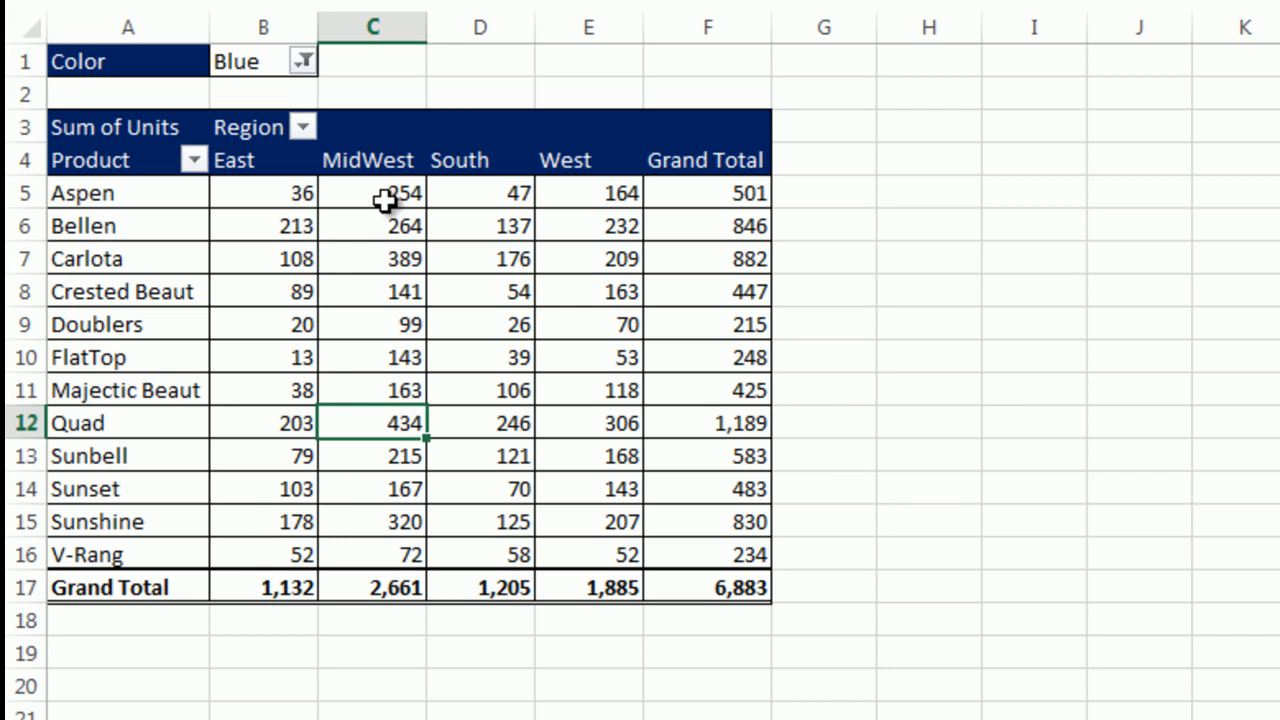
pyautogui.click(485, 428)
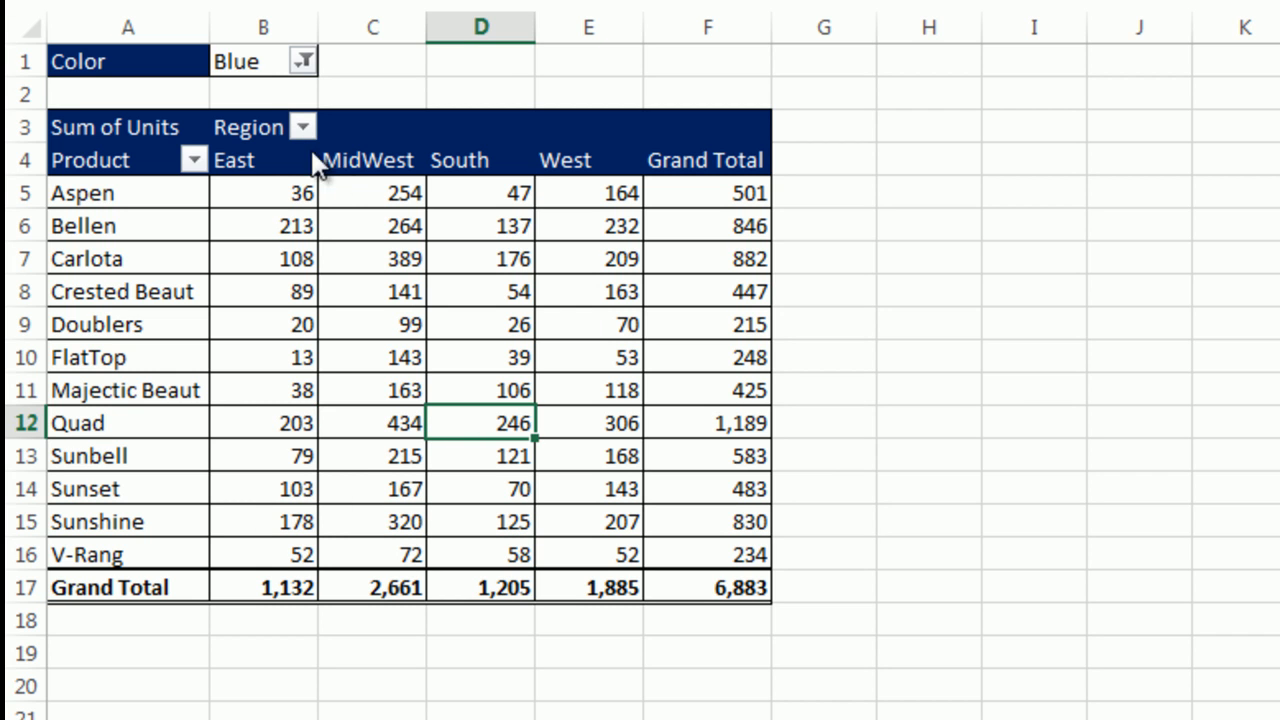
pyautogui.click(372, 420)
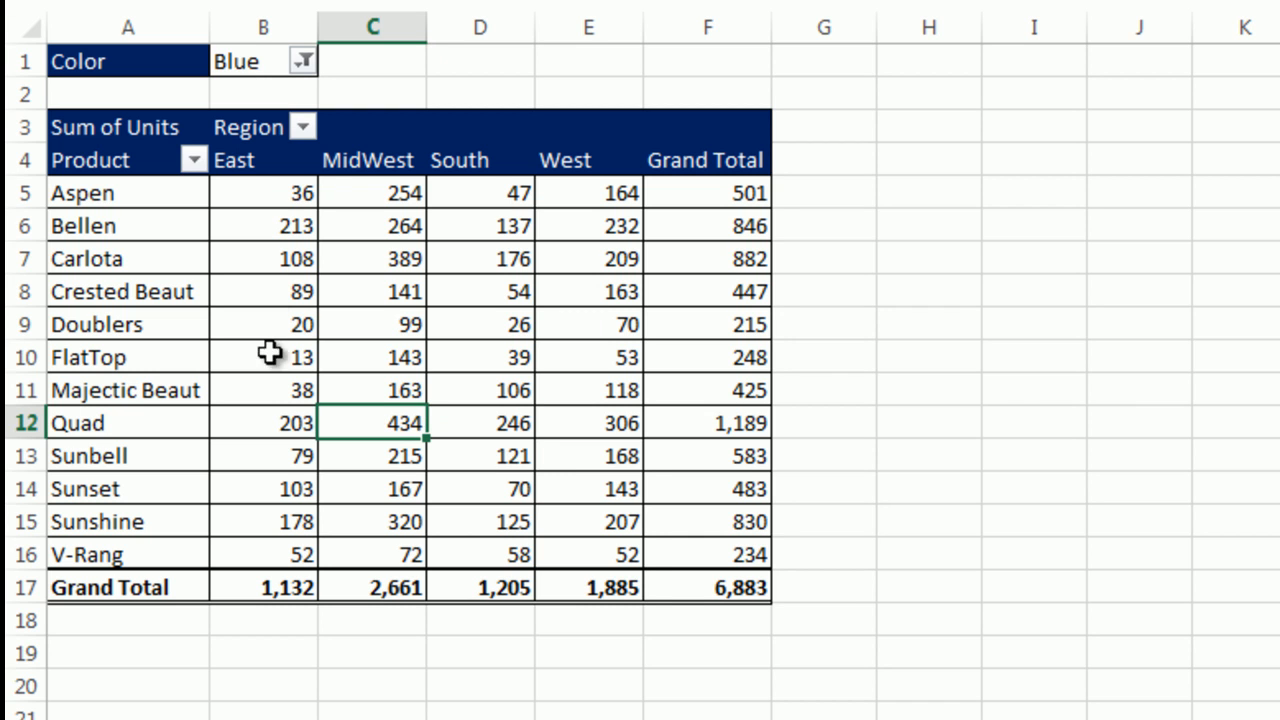
pyautogui.moveTo(544, 481)
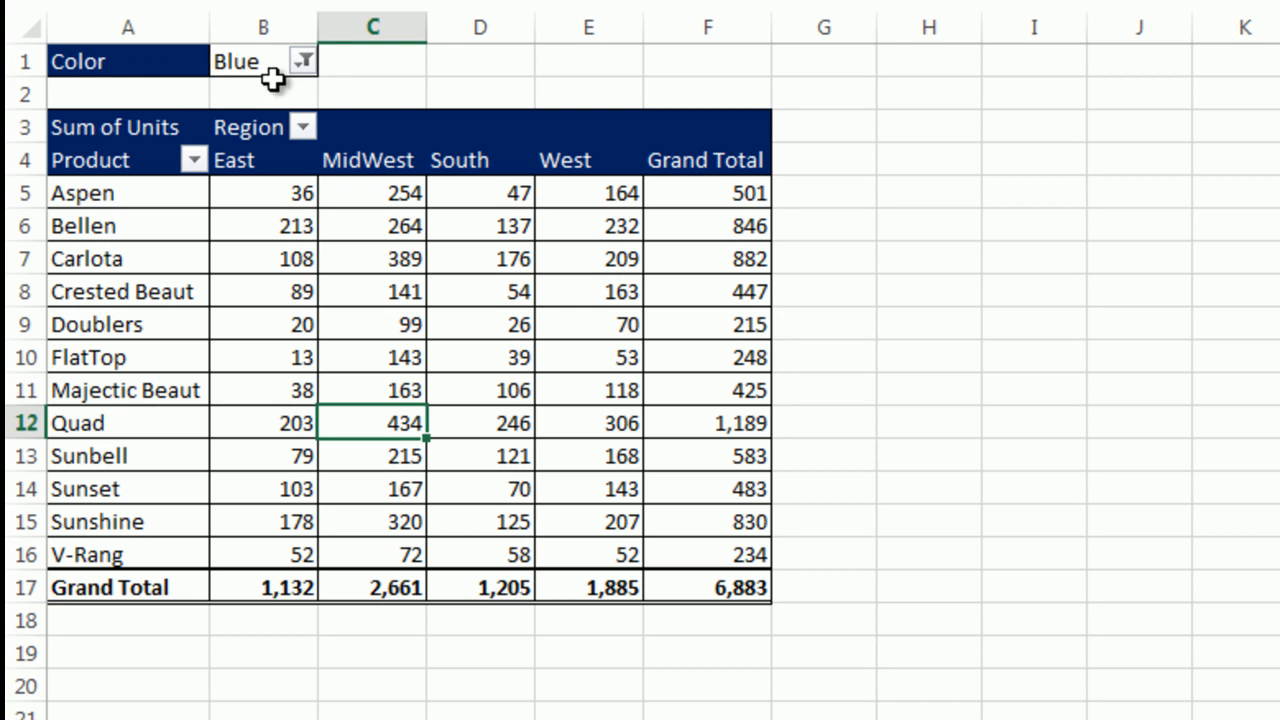
pyautogui.click(303, 62)
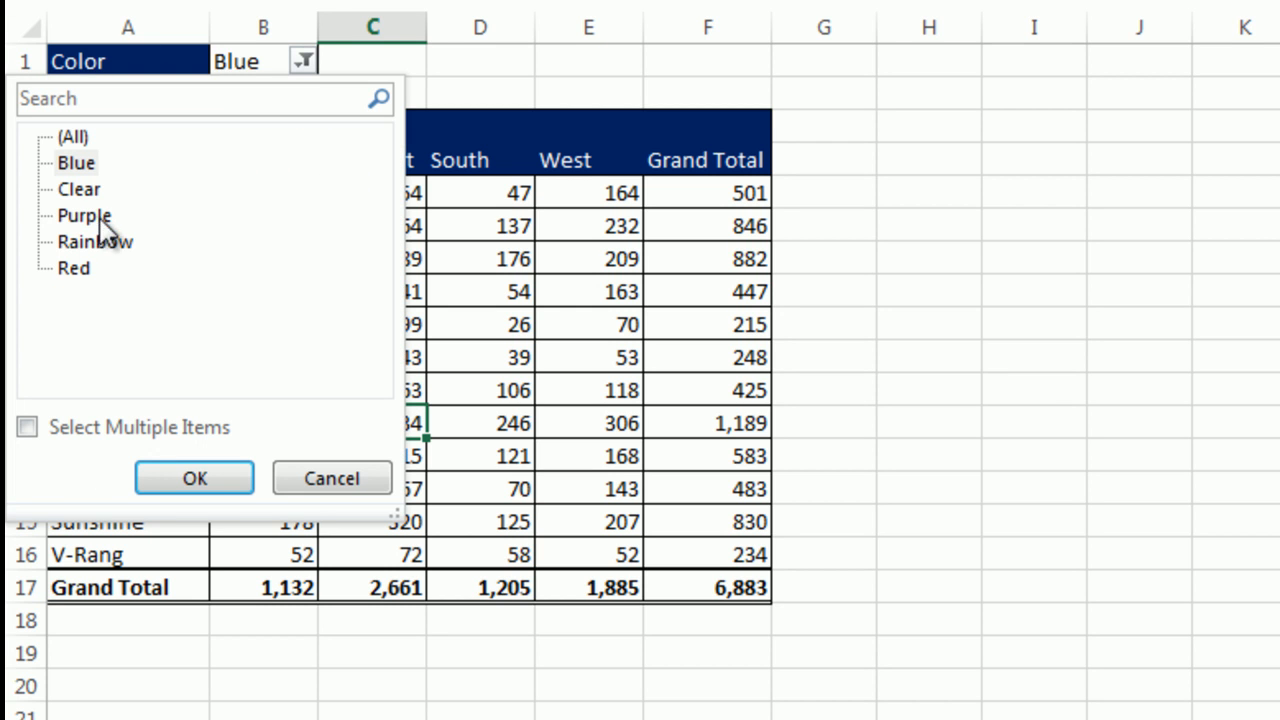
pyautogui.click(102, 62)
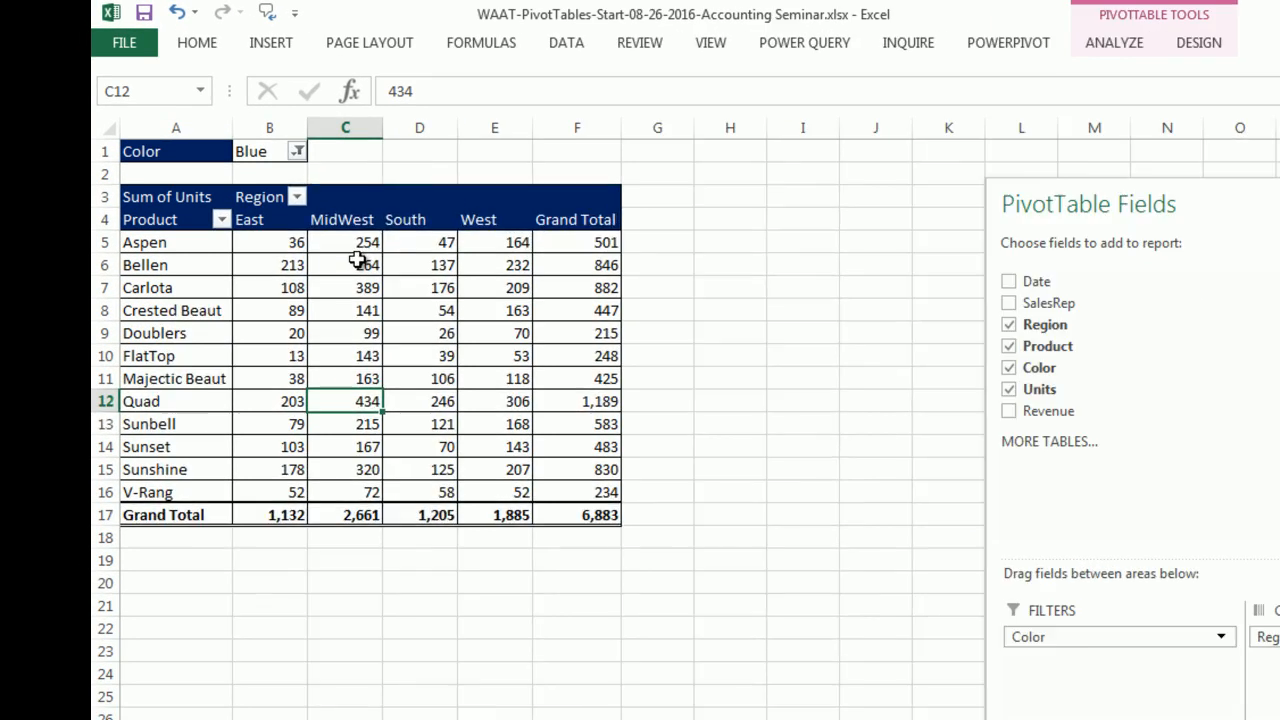
# Step: Name the PivotTable ProductPivot01 and turn off autofitting column widths on update in the PivotTable options
pyautogui.rightClick(270, 200)
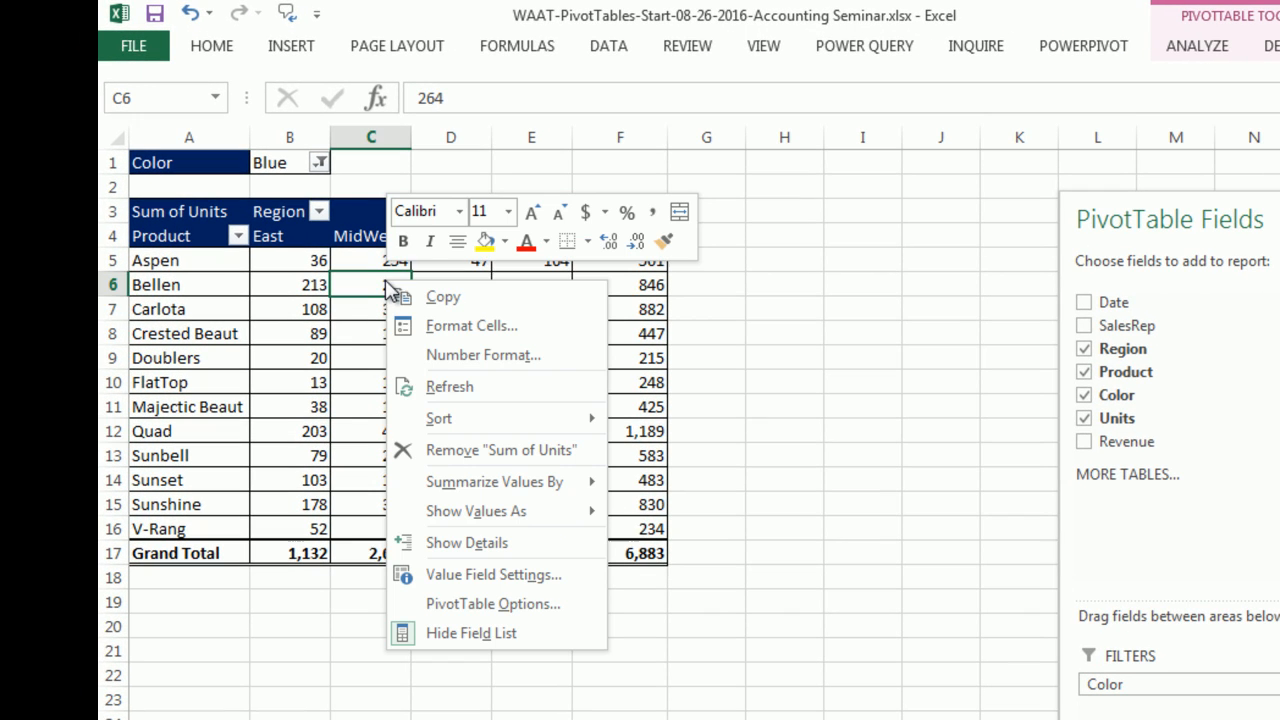
pyautogui.click(495, 606)
pyautogui.moveTo(452, 338); pyautogui.dragTo(657, 311)
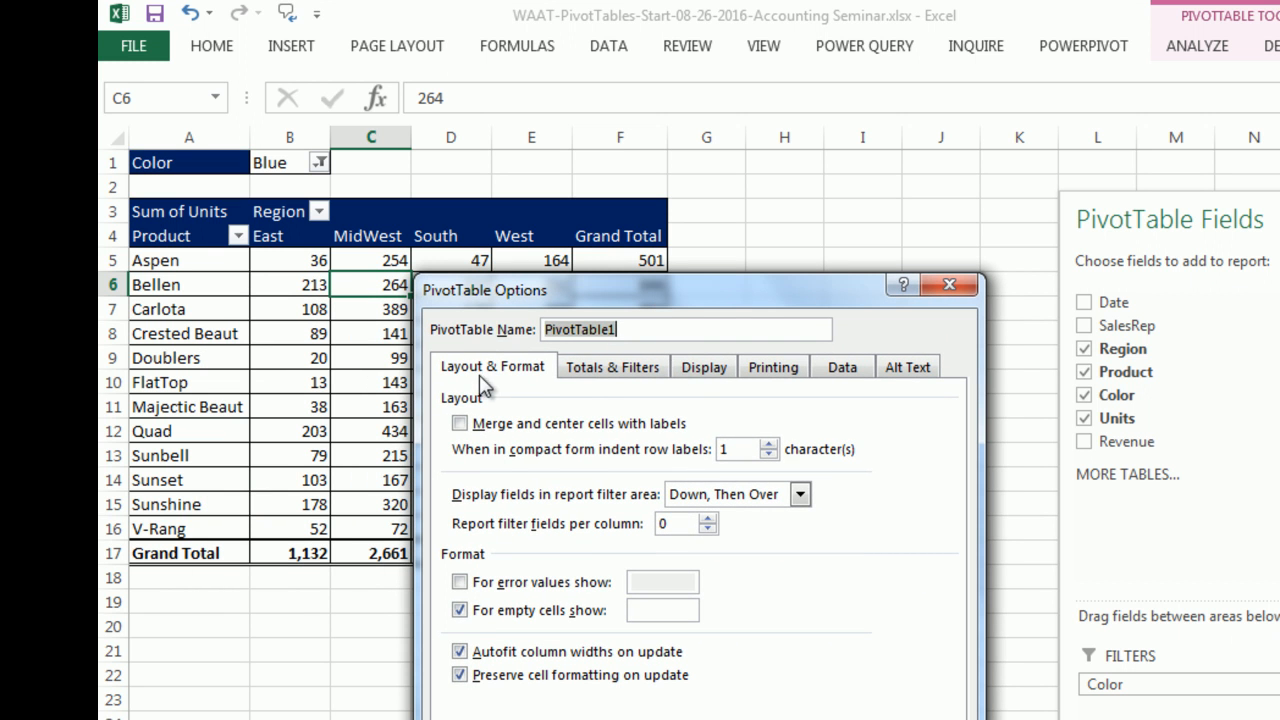
pyautogui.click(463, 653)
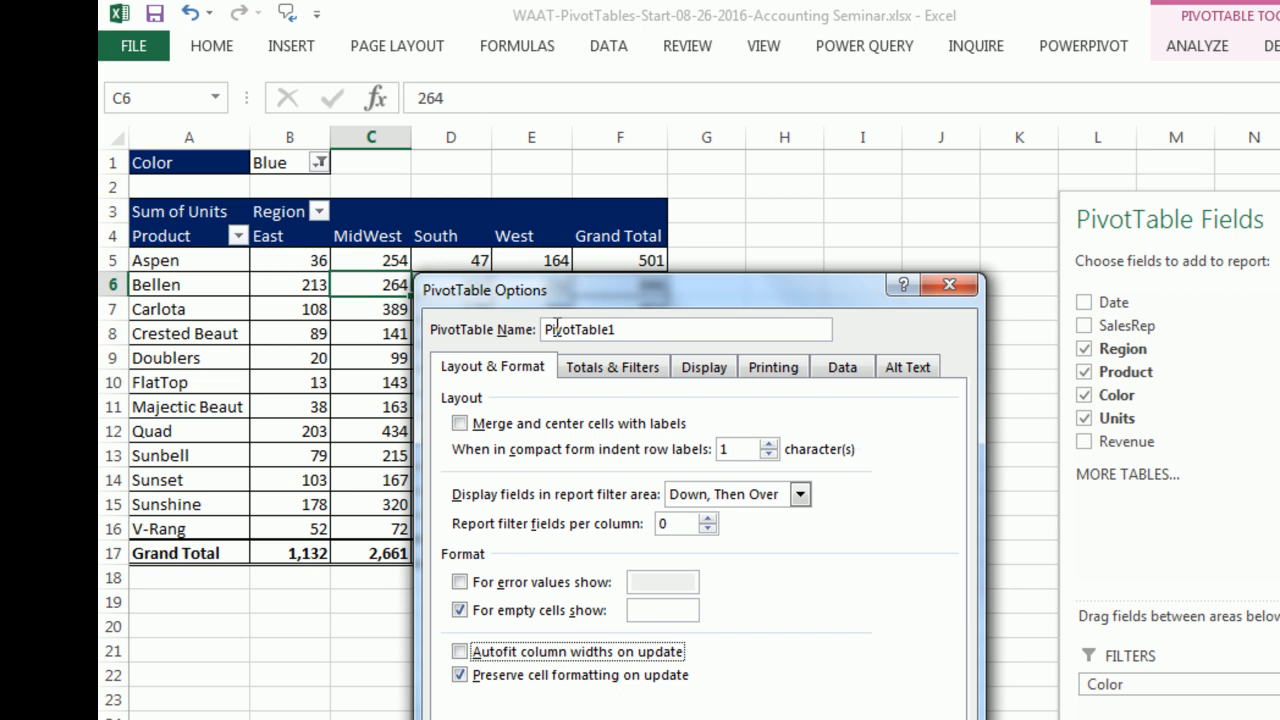
pyautogui.moveTo(634, 328); pyautogui.dragTo(477, 316)
pyautogui.write('ProductPivot01')
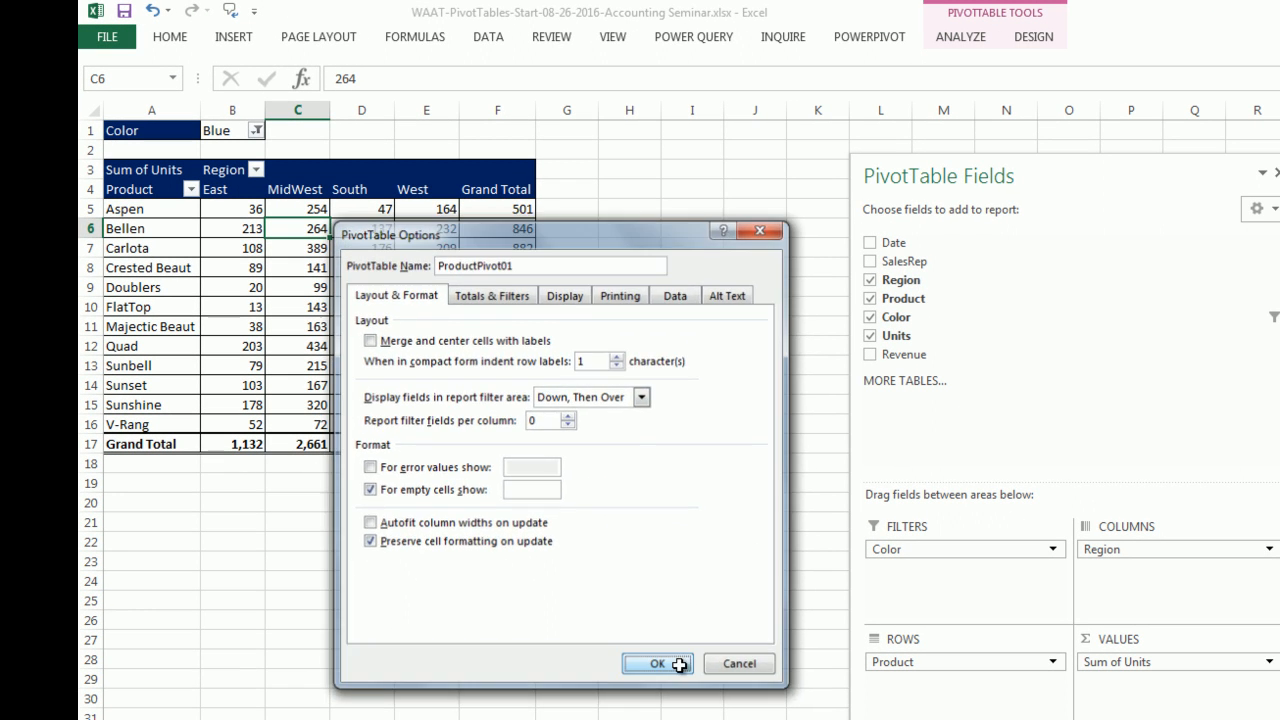
pyautogui.click(835, 719)
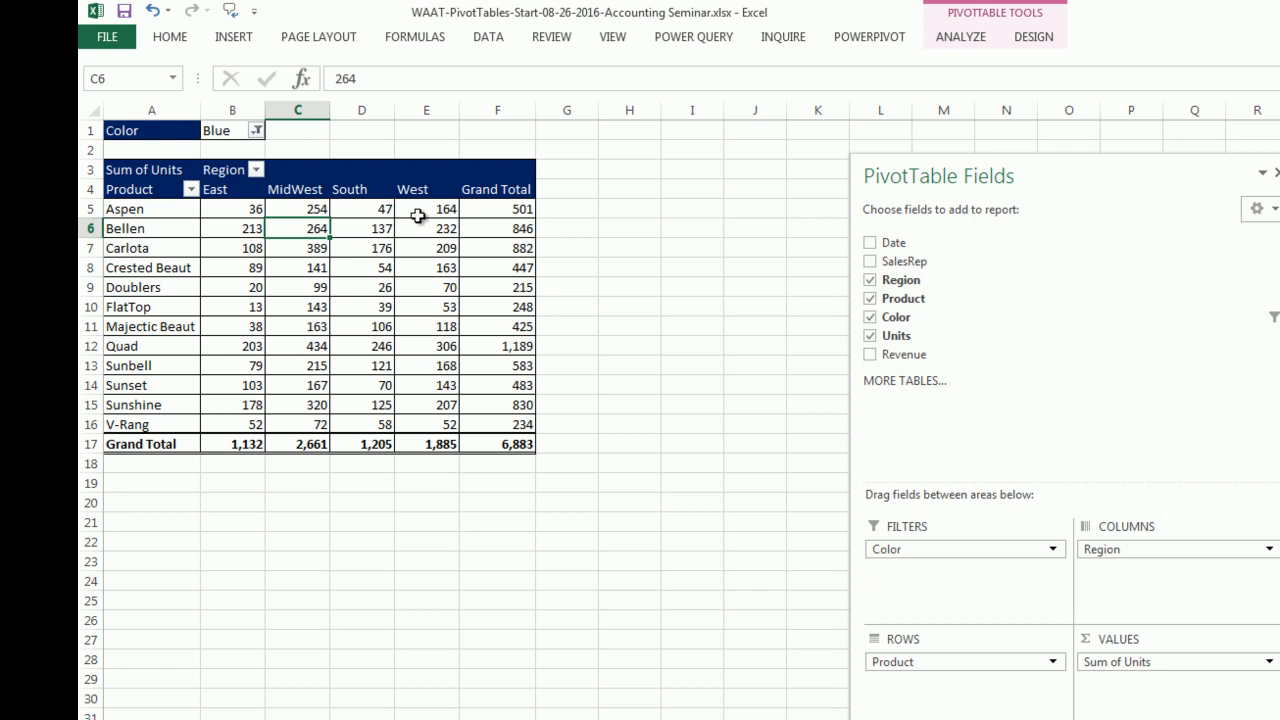
# Step: Insert a SalesRep slicer for the PivotTable and place it directly beside the report
pyautogui.click(956, 40)
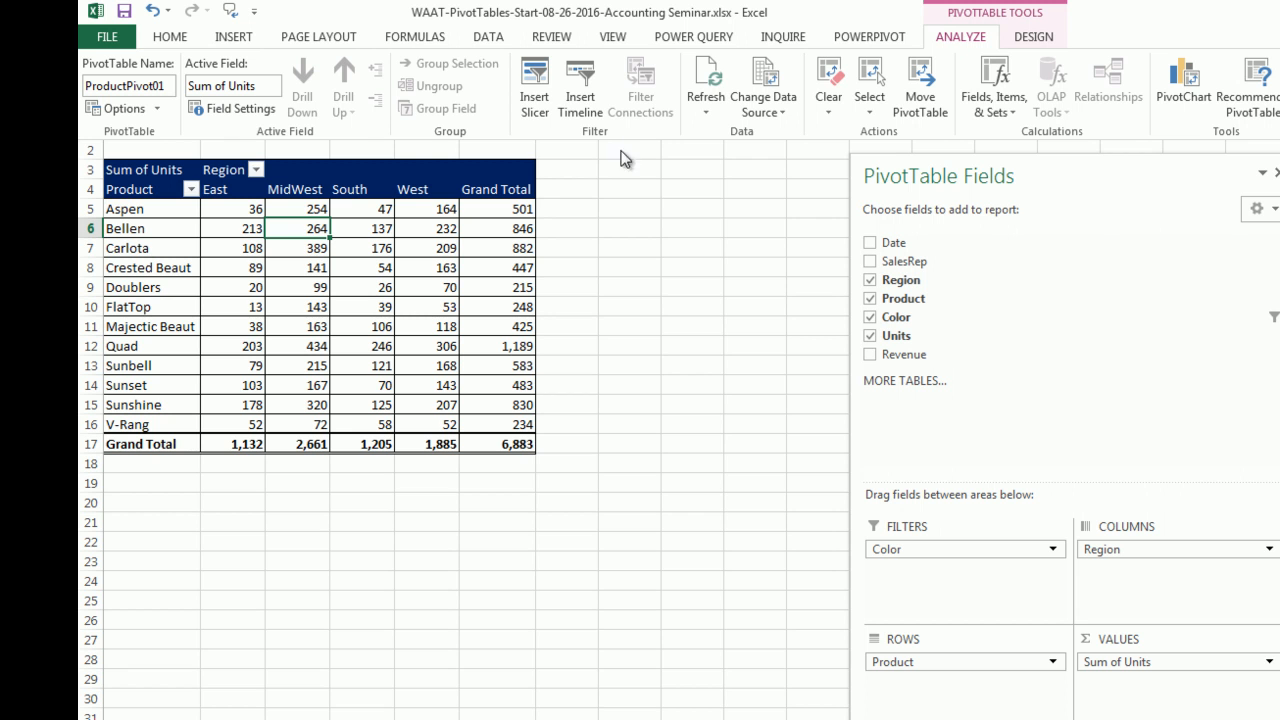
pyautogui.click(545, 105)
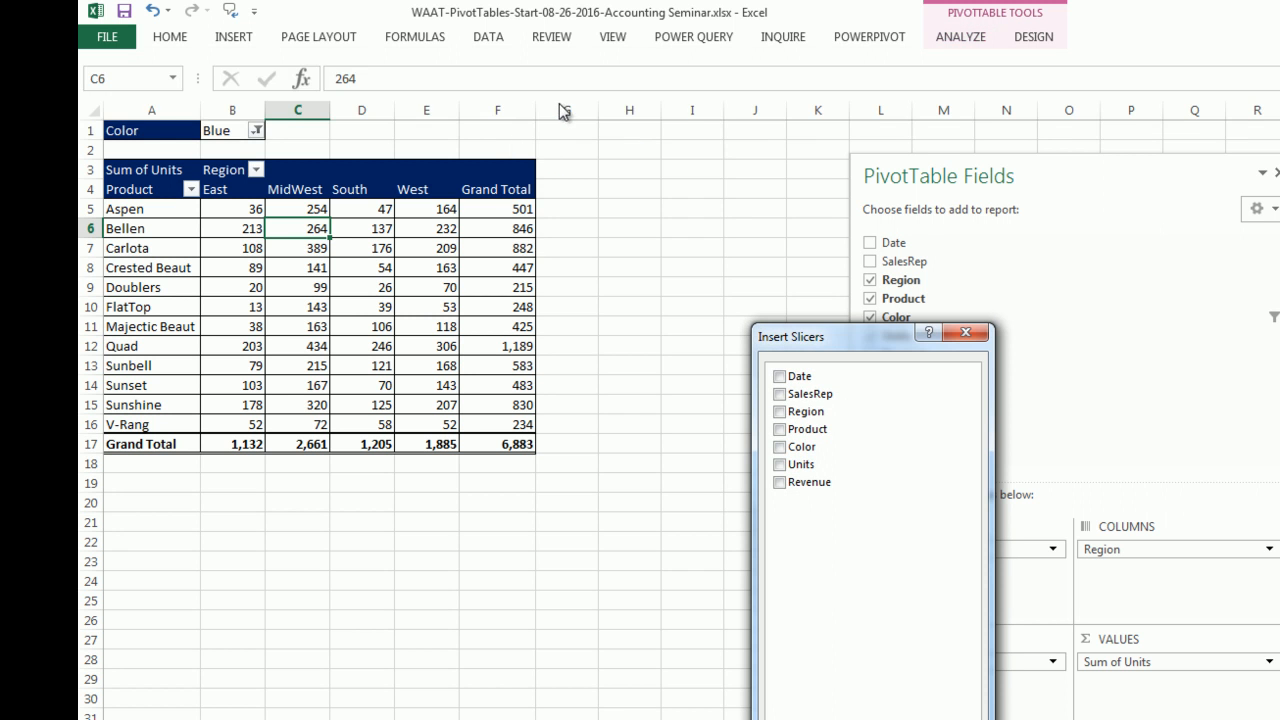
pyautogui.moveTo(828, 345); pyautogui.dragTo(660, 174)
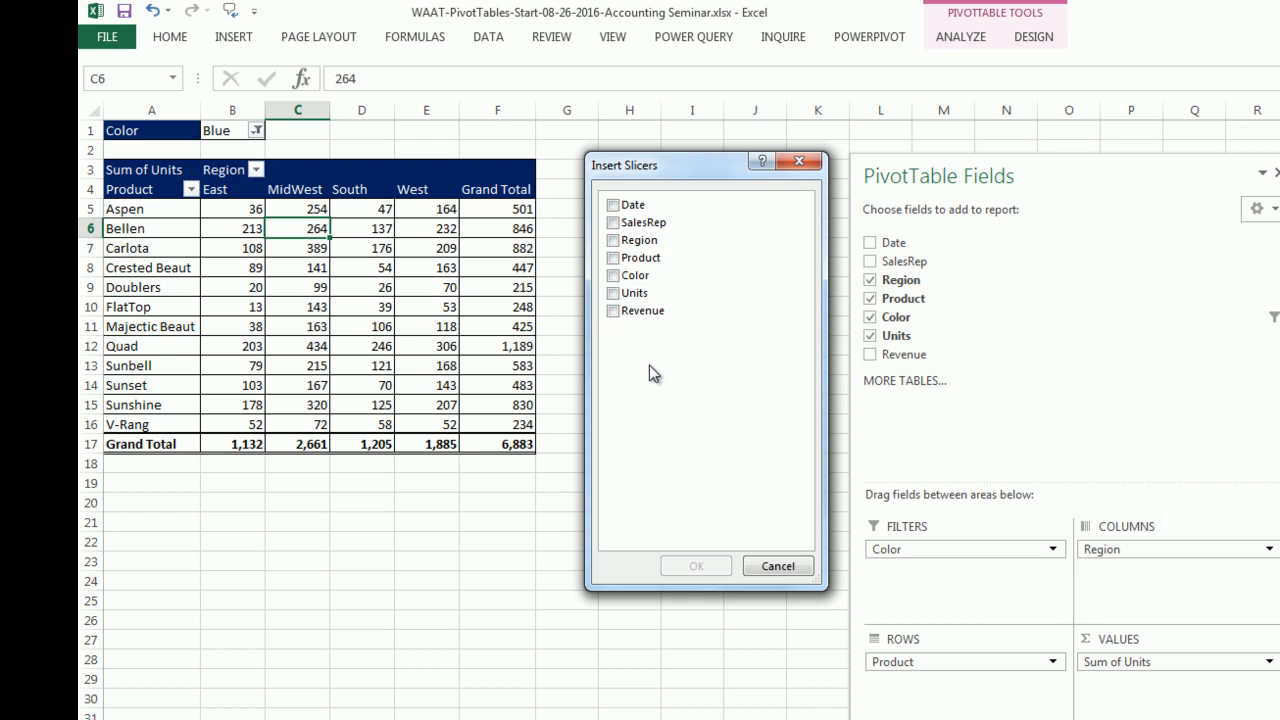
pyautogui.click(614, 225)
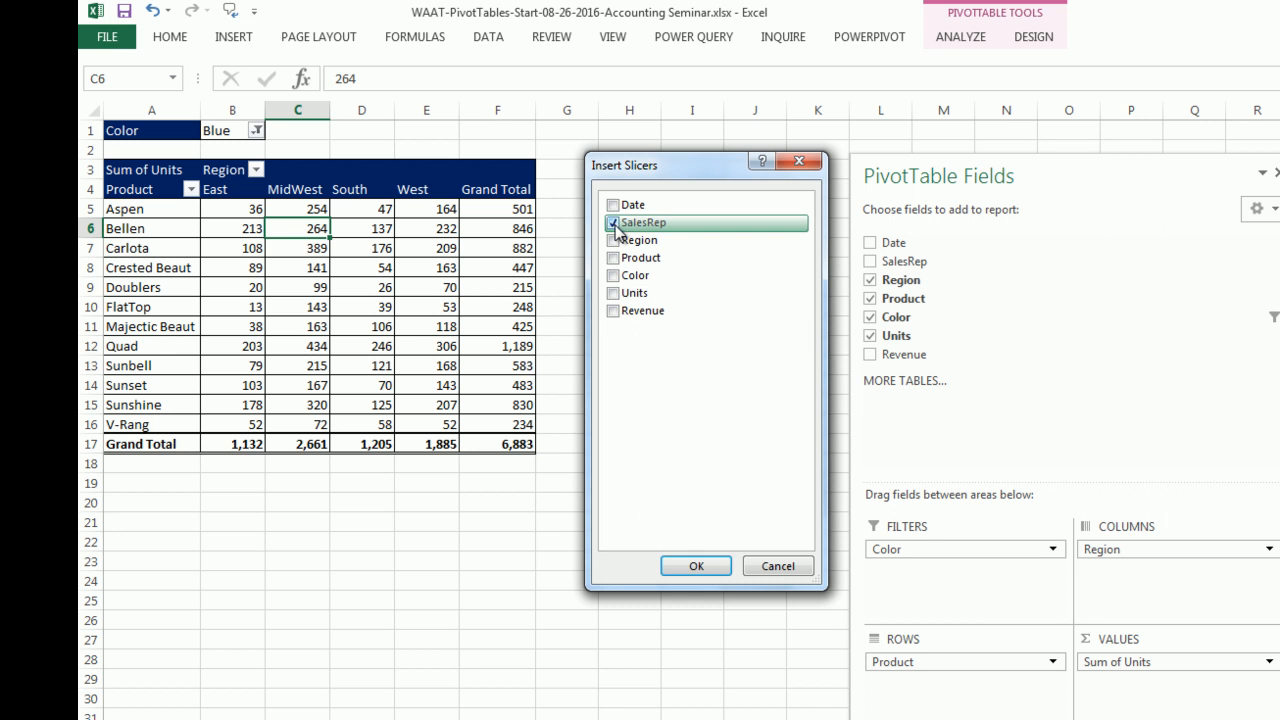
pyautogui.click(697, 566)
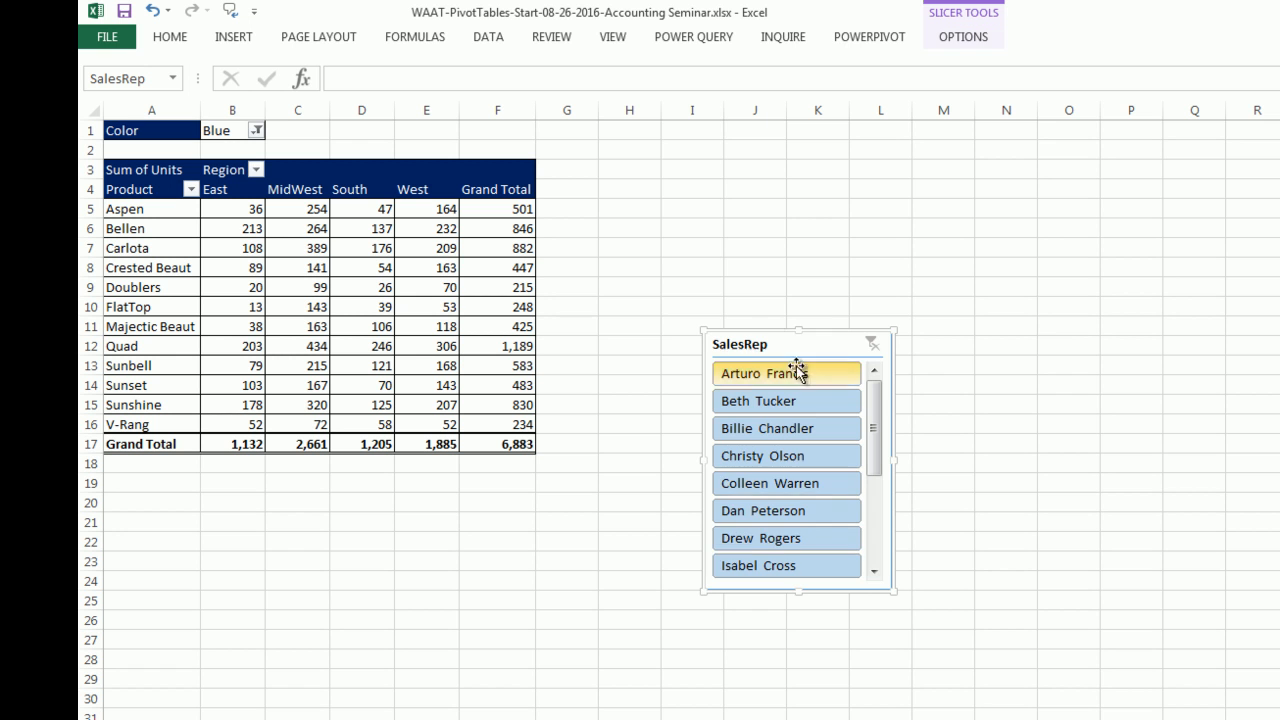
pyautogui.moveTo(757, 341); pyautogui.dragTo(617, 154)
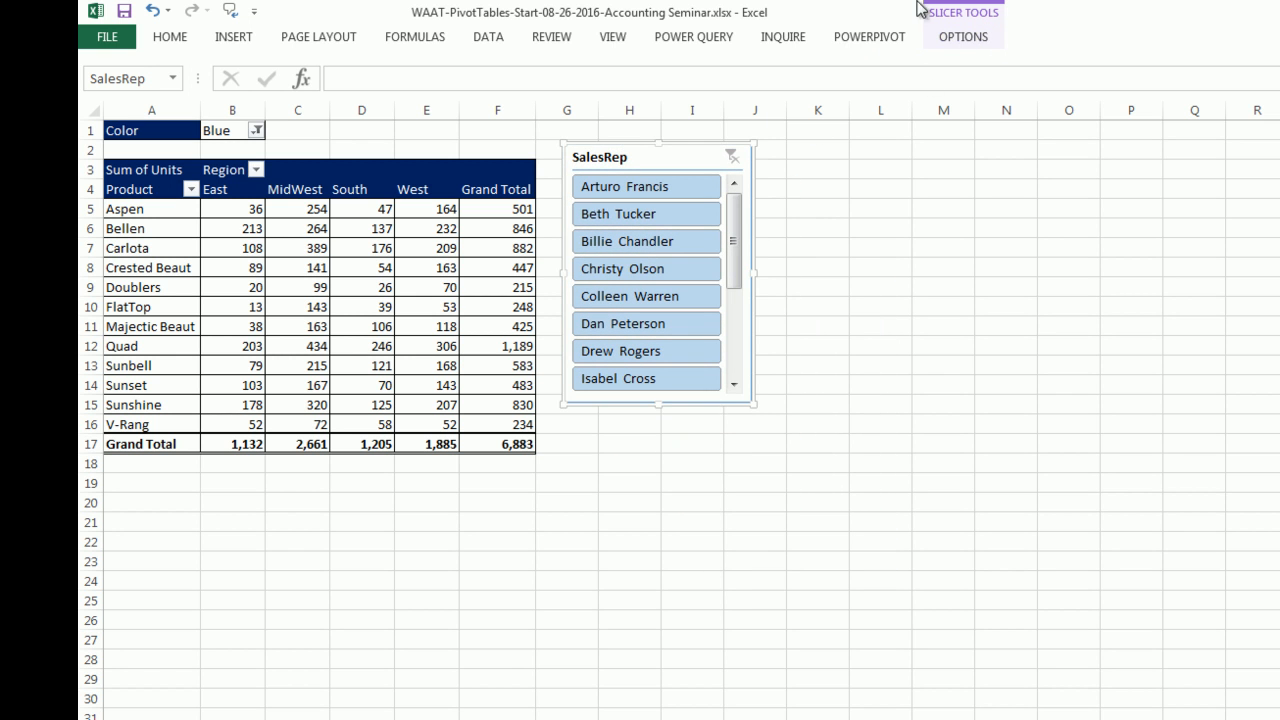
# Step: Arrange the SalesRep slicer's buttons in 2 columns
pyautogui.click(361, 203)
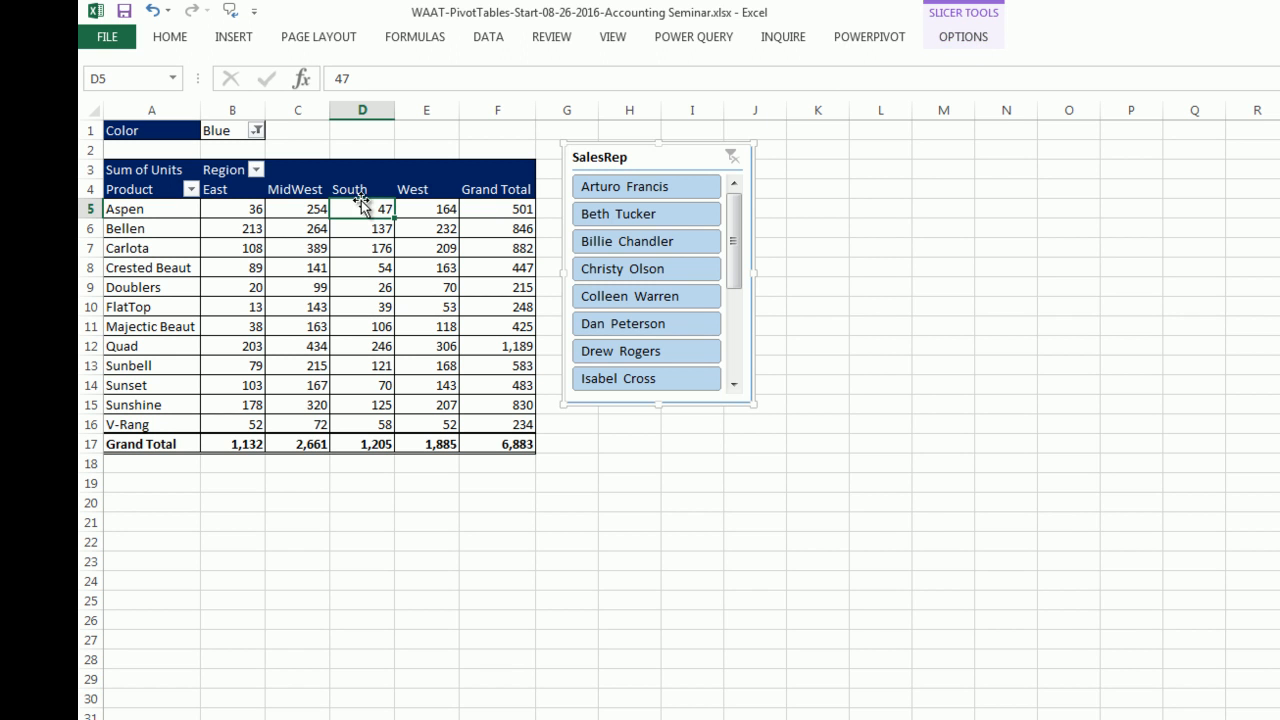
pyautogui.click(705, 165)
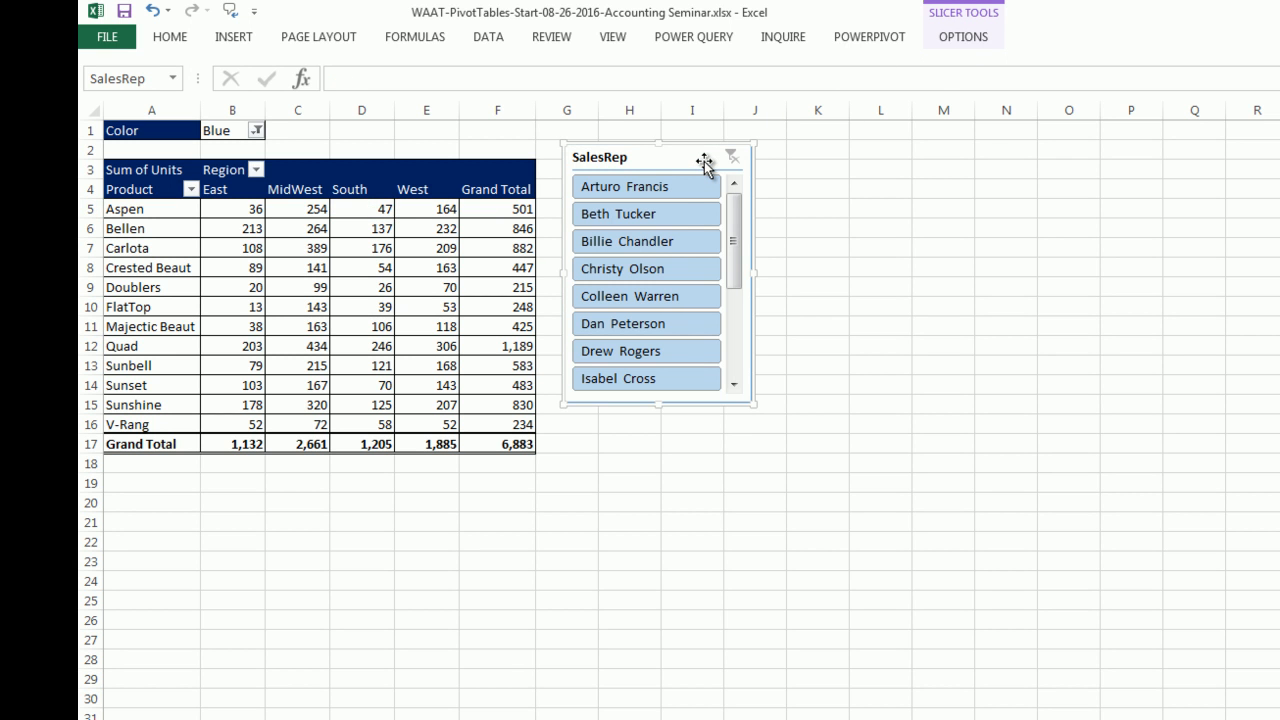
pyautogui.click(962, 40)
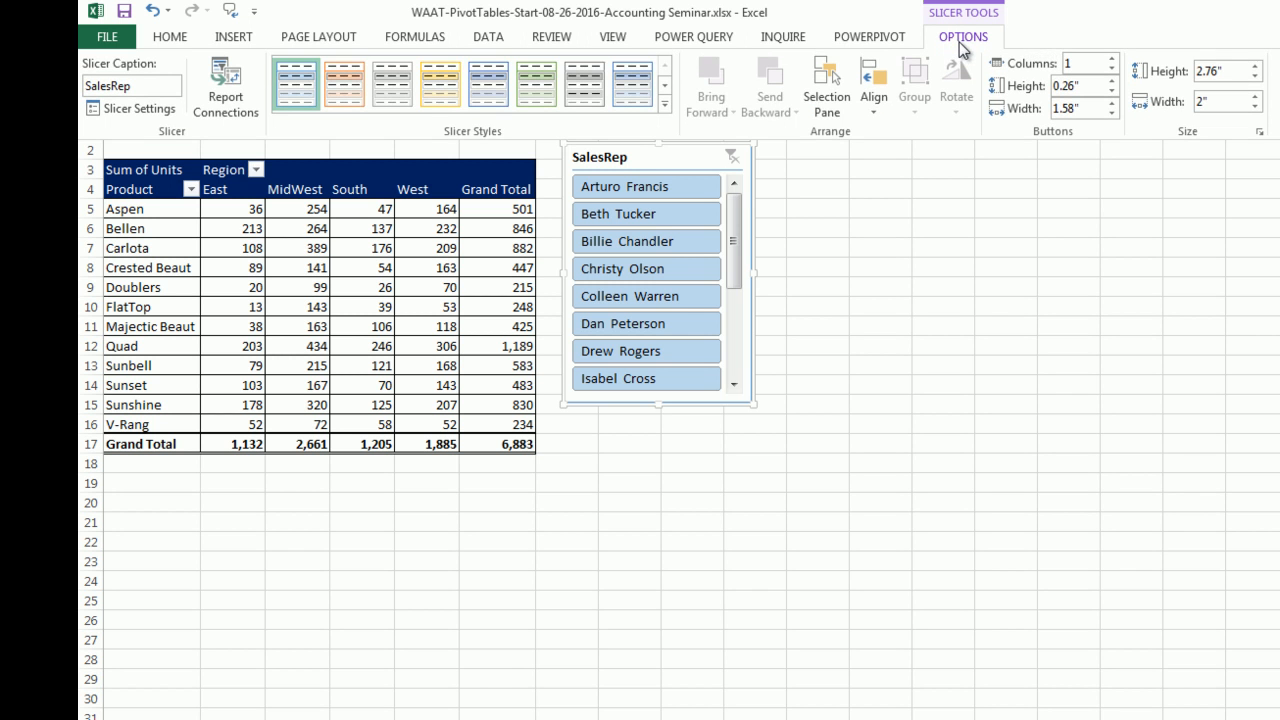
pyautogui.click(1112, 58)
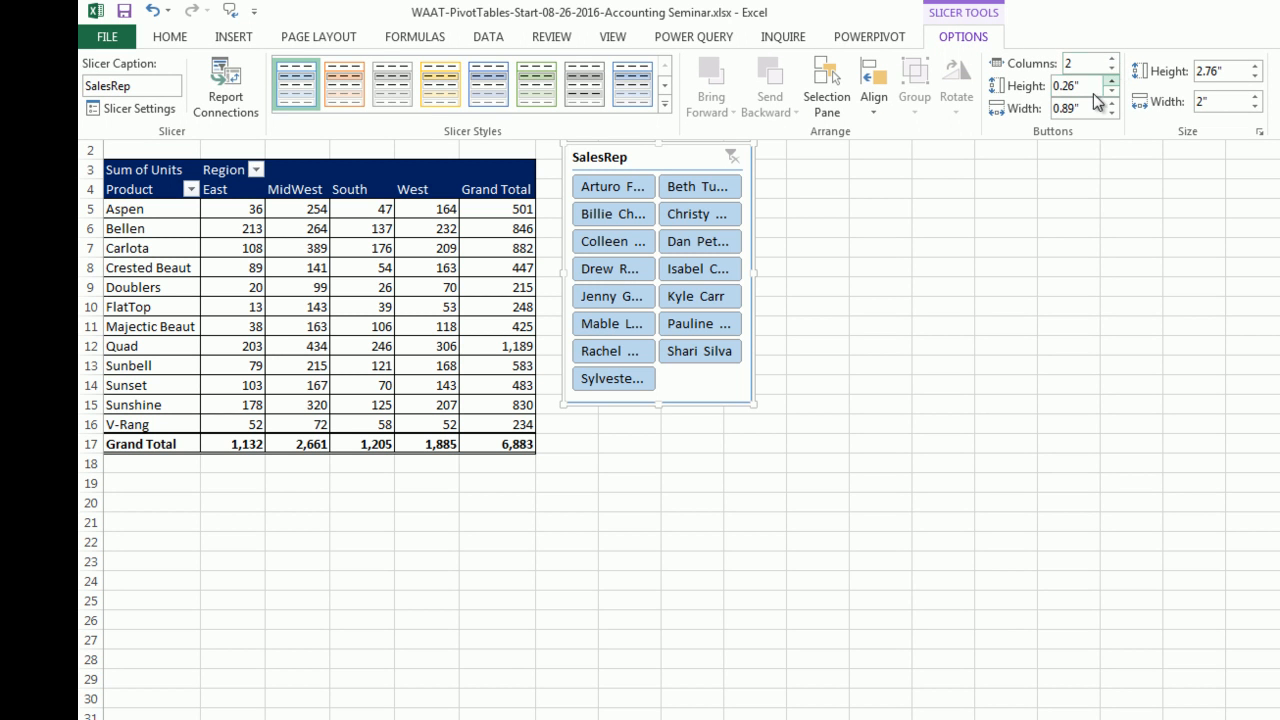
# Step: Enlarge the SalesRep slicer so the full names fit, and align it with the PivotTable's header and Grand Total row
pyautogui.click(754, 405)
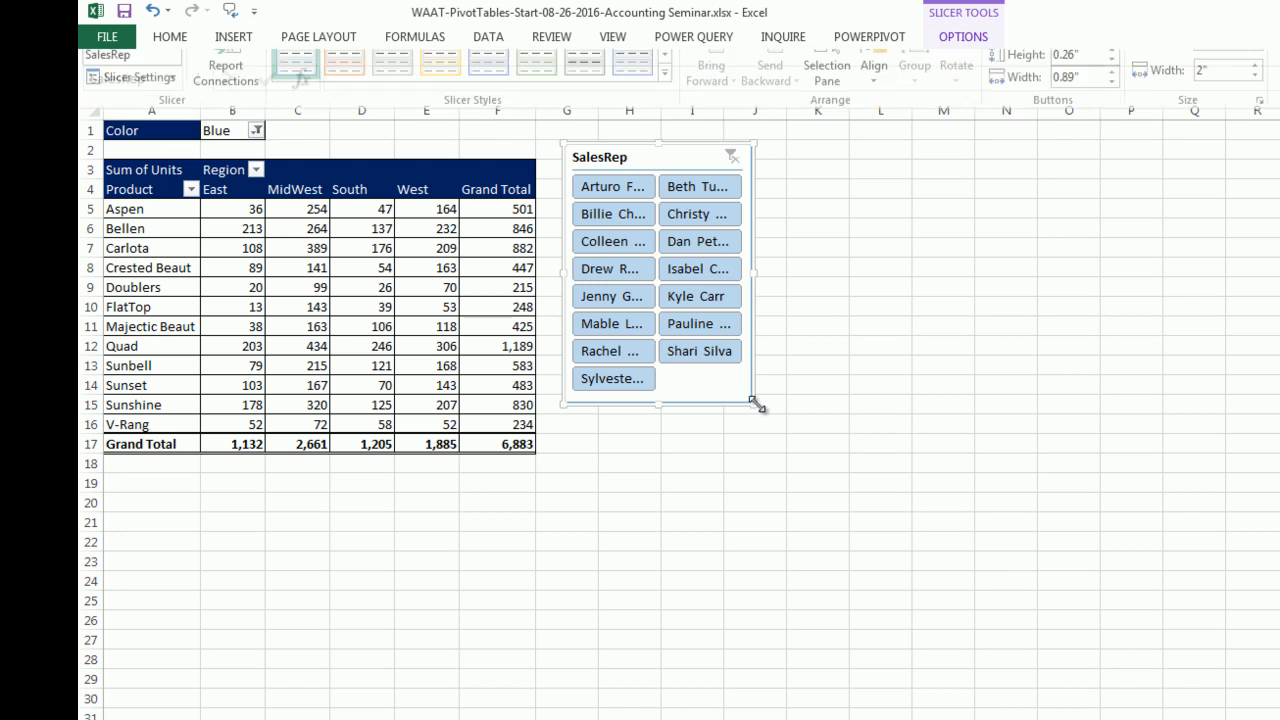
pyautogui.moveTo(753, 402); pyautogui.dragTo(871, 430)
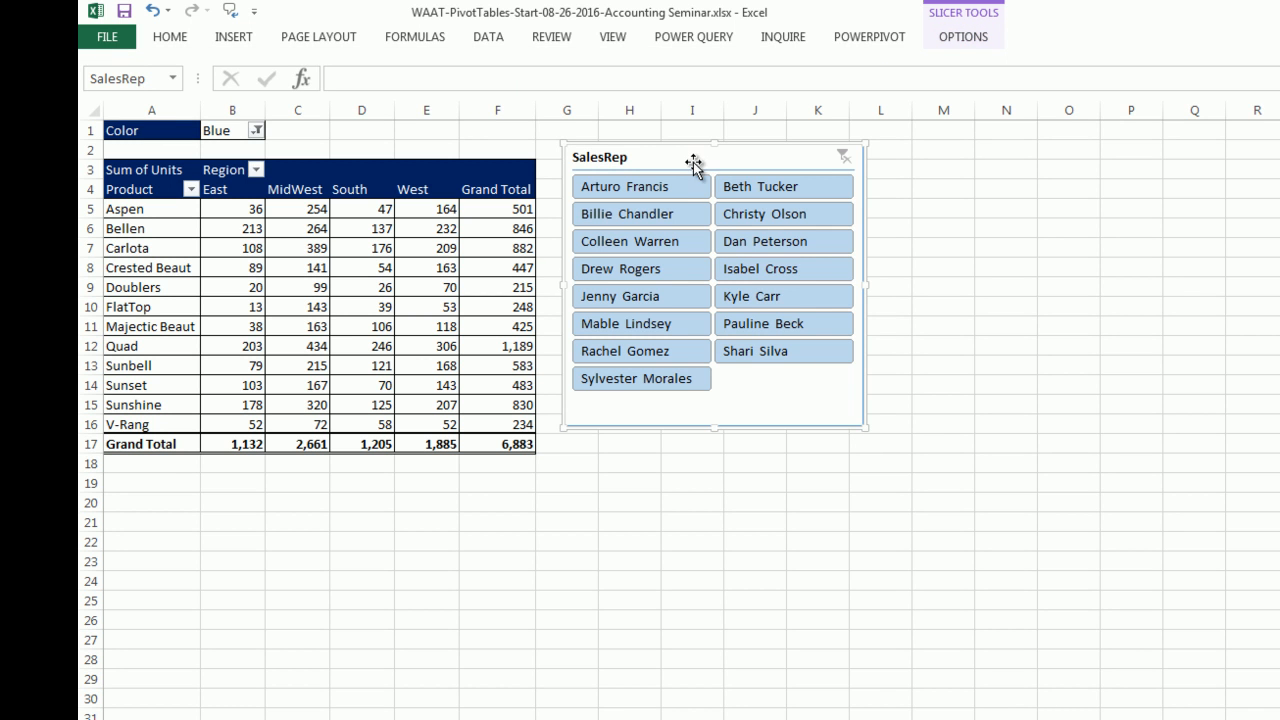
pyautogui.moveTo(689, 163); pyautogui.dragTo(686, 177)
pyautogui.moveTo(857, 443); pyautogui.dragTo(874, 453)
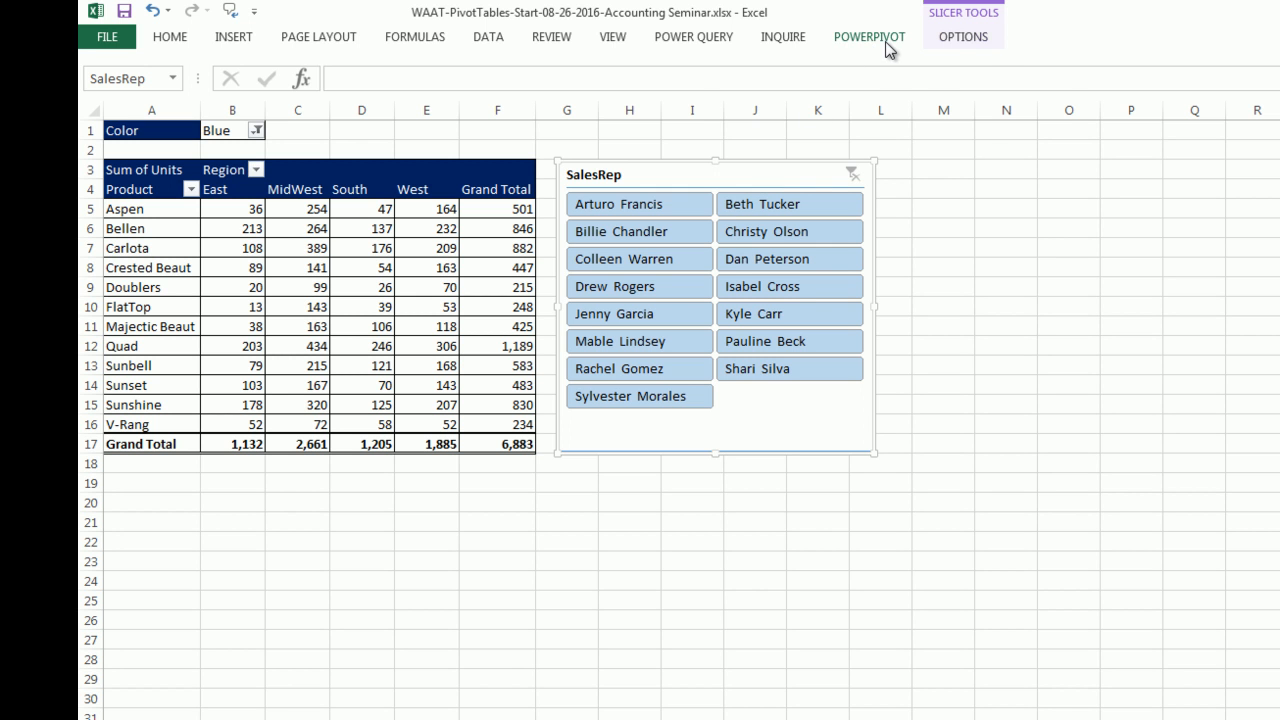
# Step: Apply the solid dark blue slicer style to the SalesRep slicer
pyautogui.click(962, 38)
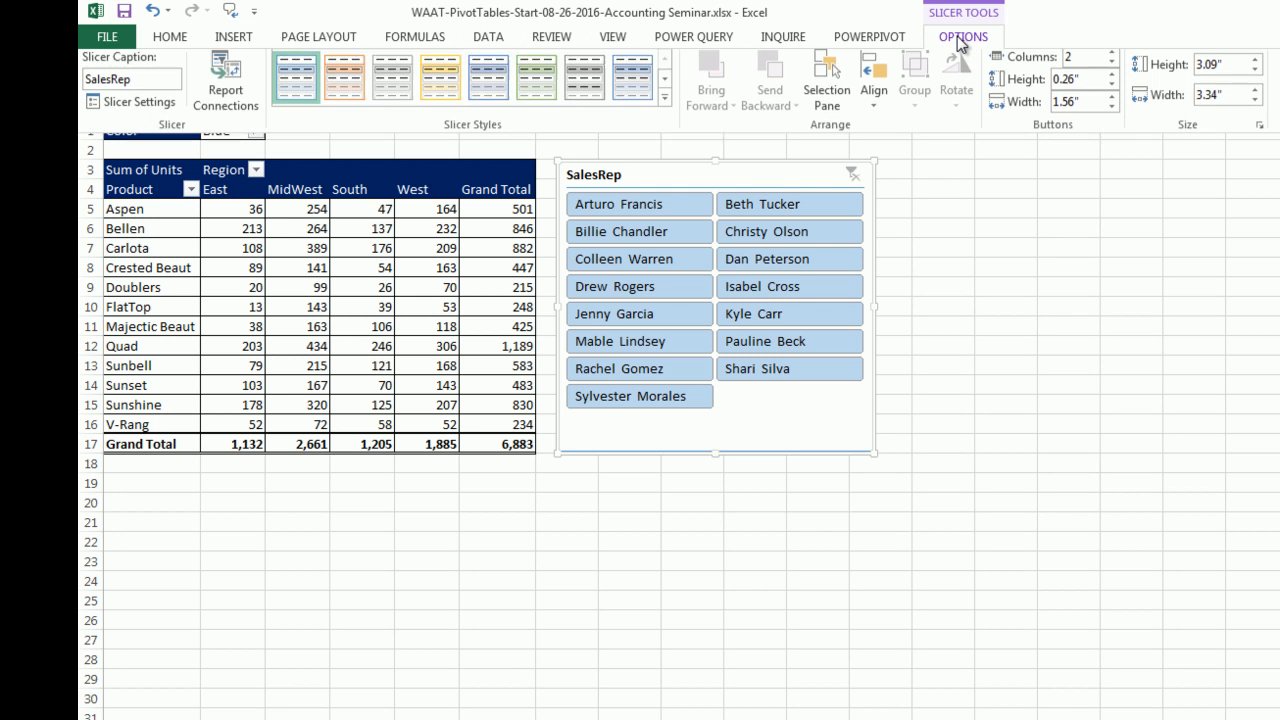
pyautogui.click(665, 104)
pyautogui.click(484, 181)
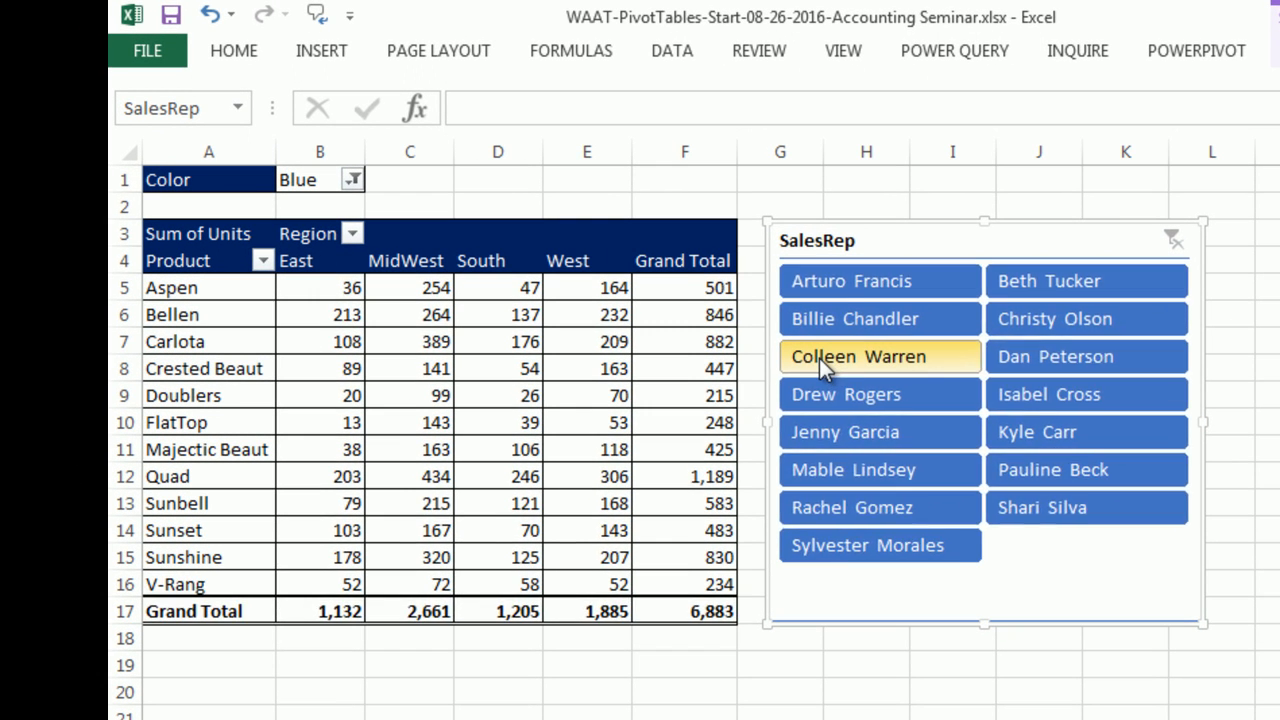
# Step: Filter the PivotTable to four sales reps: the third and fourth in the slicer's first column, the fifth and seventh in its second
pyautogui.click(627, 256)
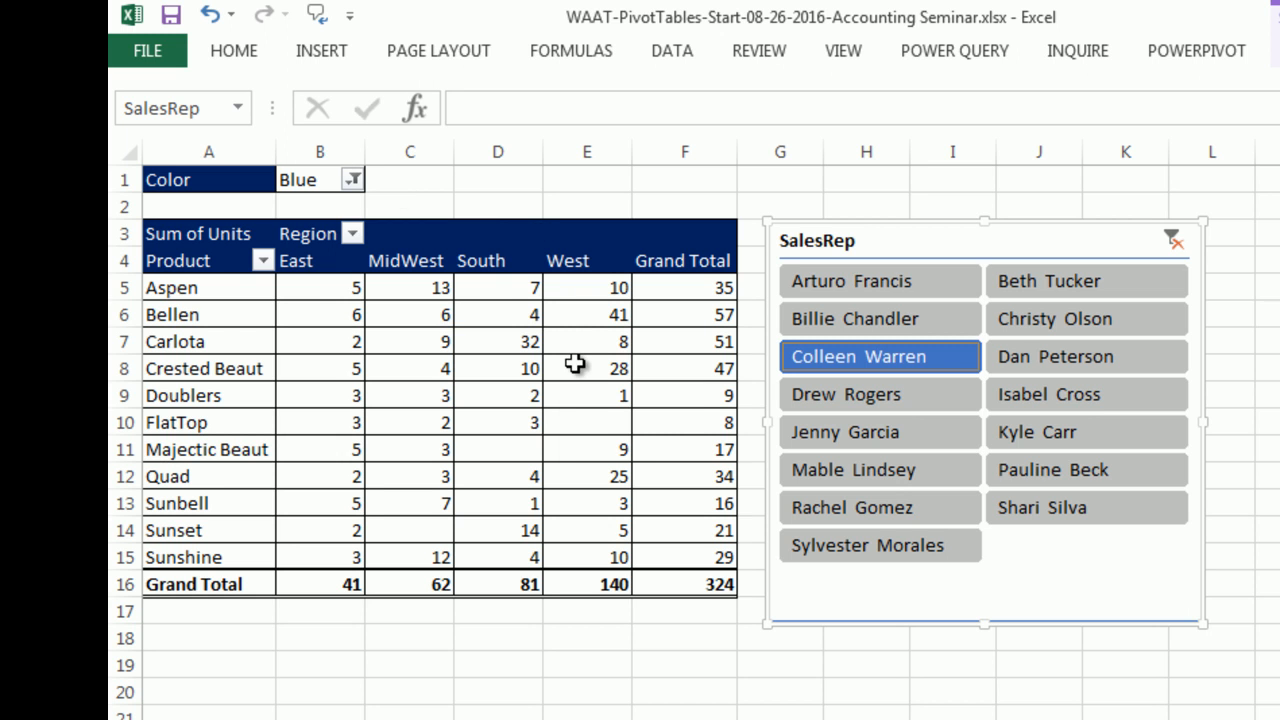
pyautogui.click(820, 362)
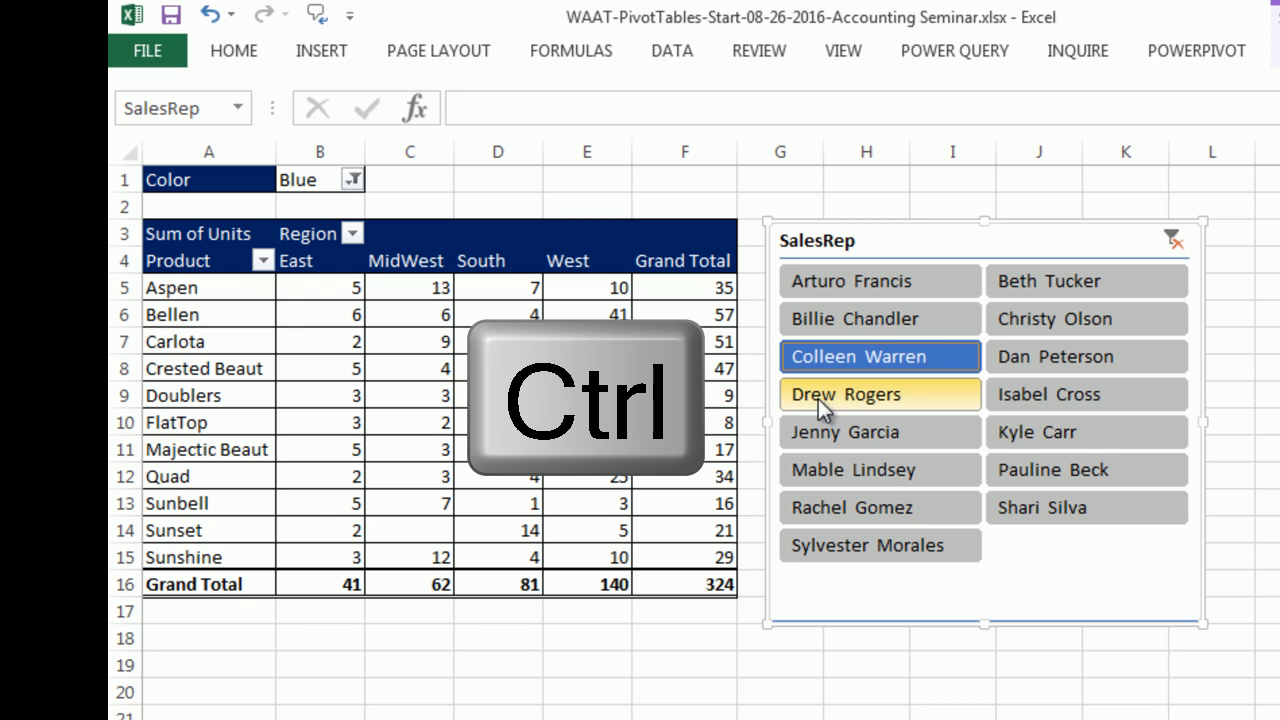
pyautogui.keyDown('ctrl'); pyautogui.click(822, 398); pyautogui.keyUp('ctrl')
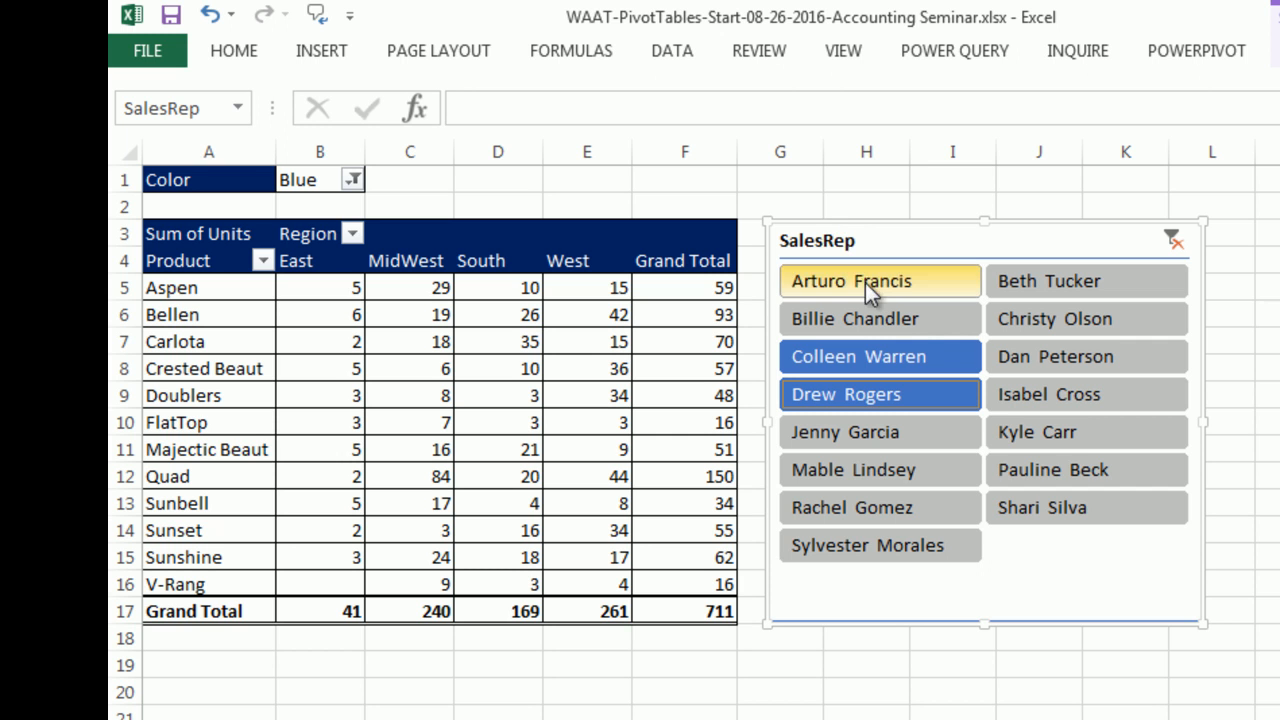
pyautogui.keyDown('ctrl'); pyautogui.click(1027, 440); pyautogui.keyUp('ctrl')
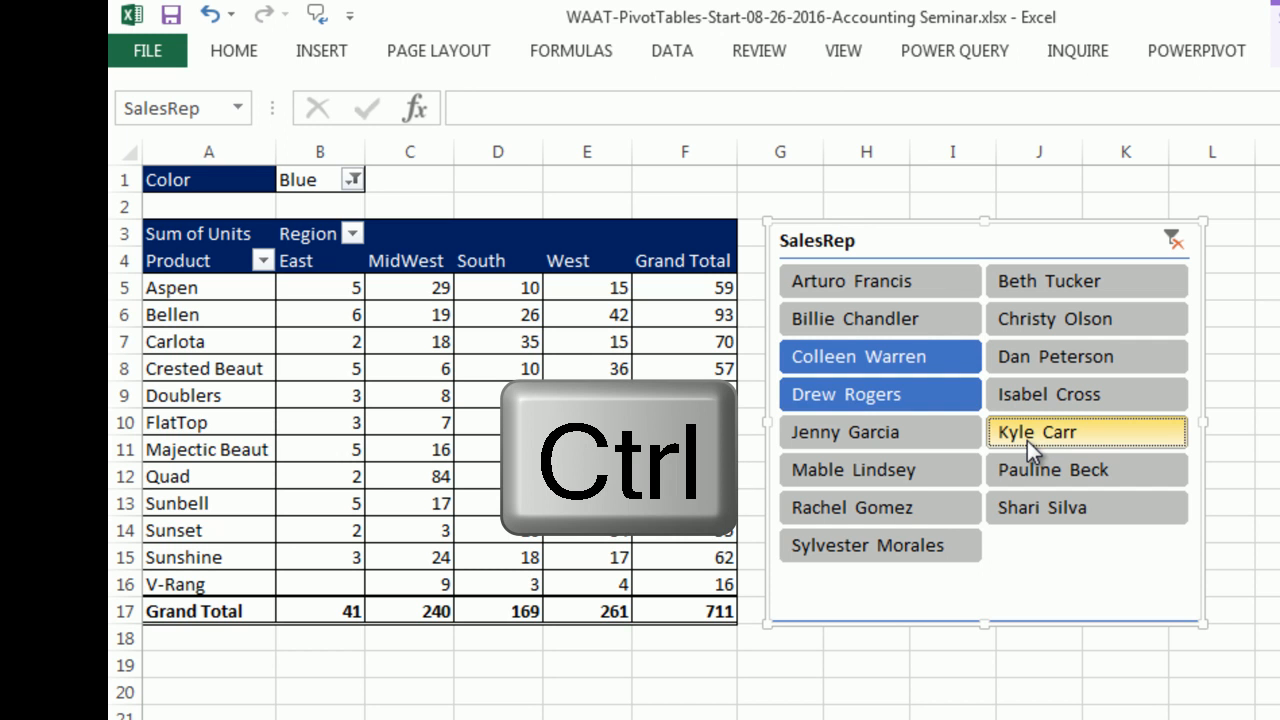
pyautogui.keyDown('ctrl'); pyautogui.click(1038, 509); pyautogui.keyUp('ctrl')
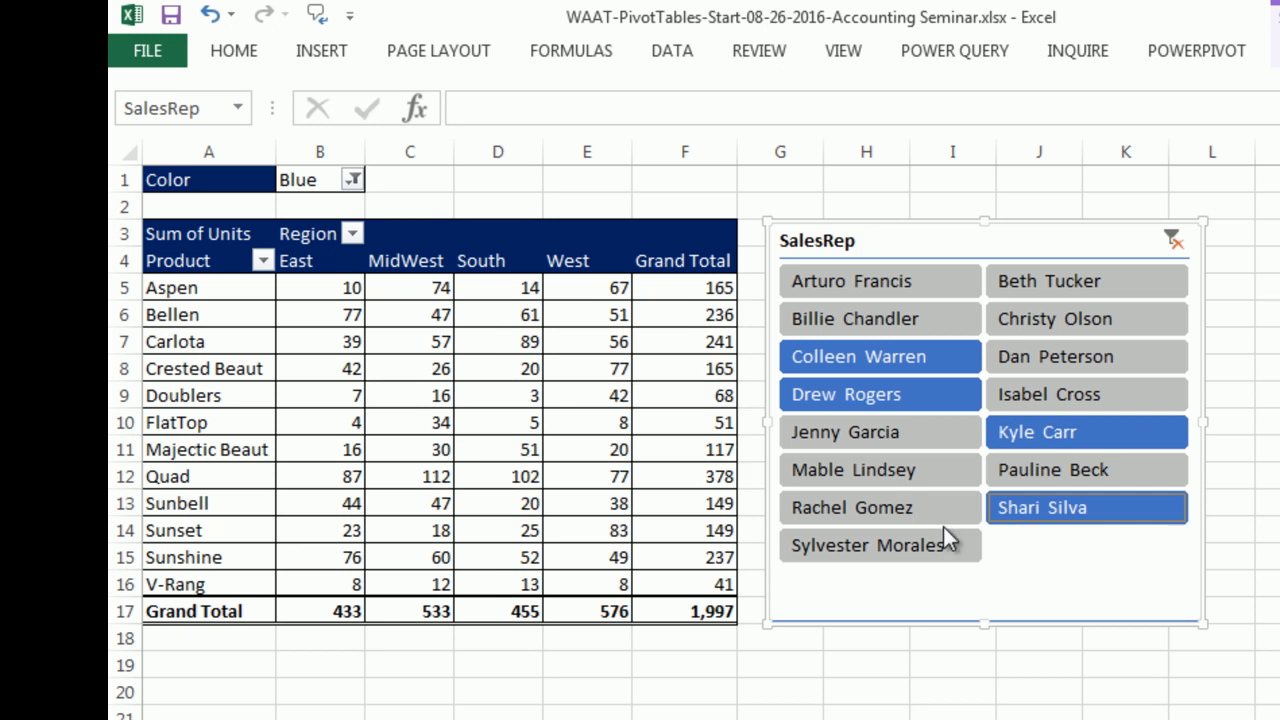
pyautogui.click(509, 478)
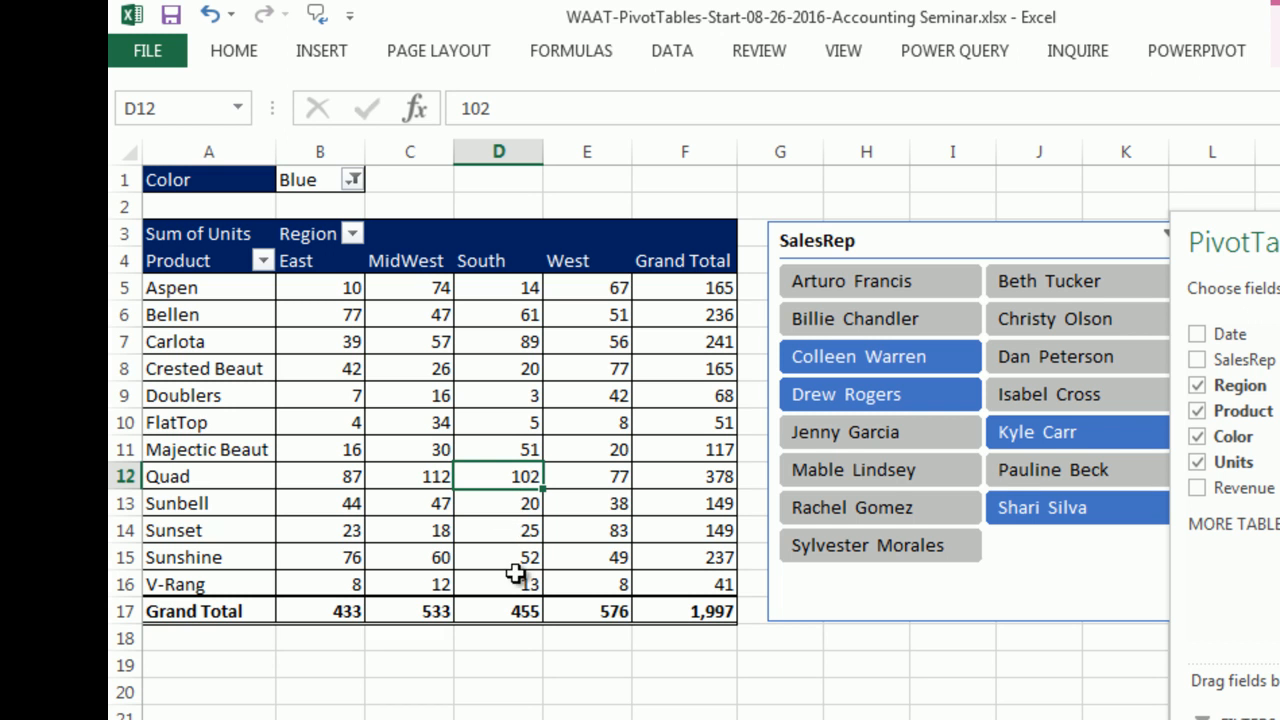
pyautogui.moveTo(513, 497)
pyautogui.keyDown('ctrl'); pyautogui.click(822, 392); pyautogui.keyUp('ctrl')
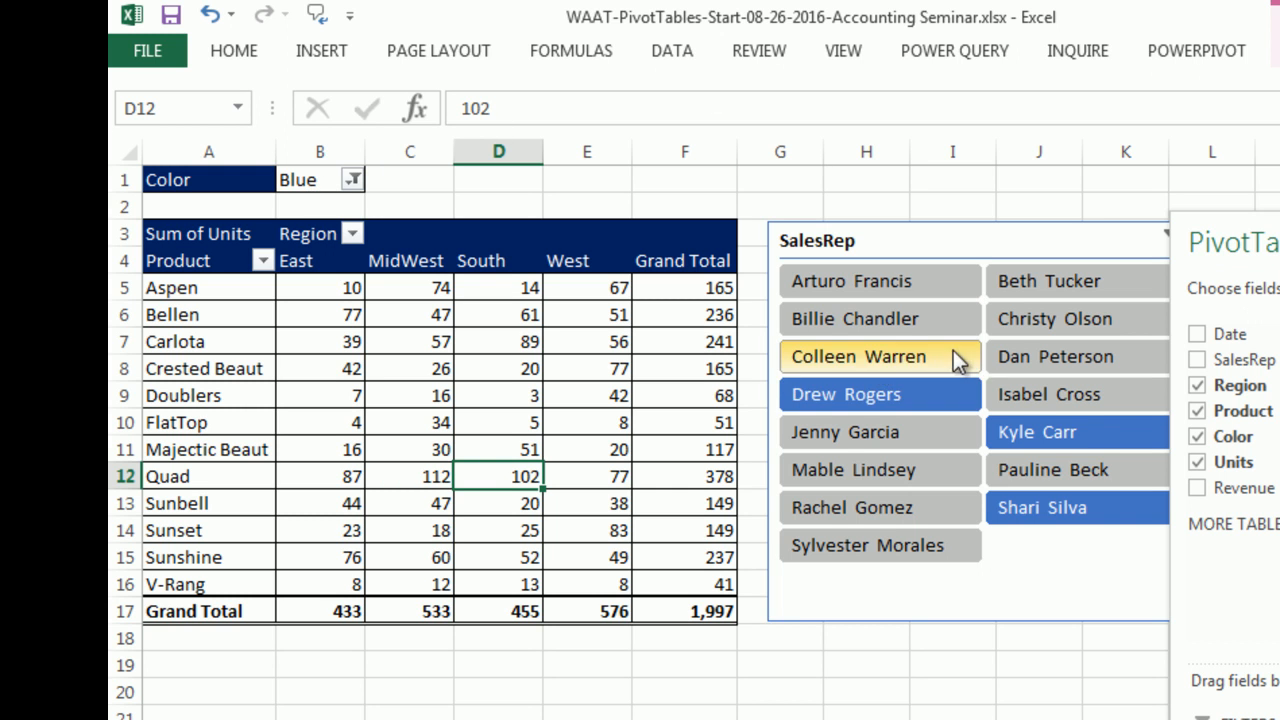
pyautogui.keyDown('ctrl'); pyautogui.click(1015, 510); pyautogui.keyUp('ctrl')
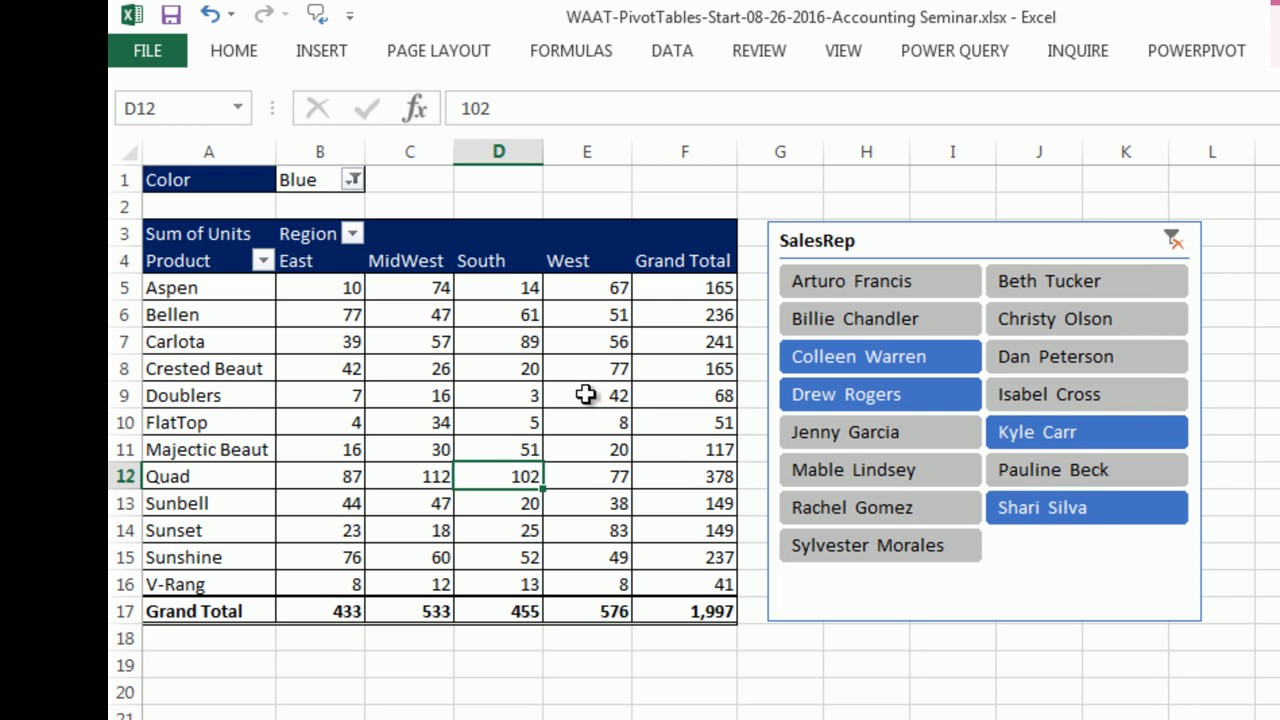
# Step: Modify the BluePivot PivotTable style so its Header Row fill is the medium theme blue matching the slicer
pyautogui.click(516, 265)
pyautogui.click(903, 31)
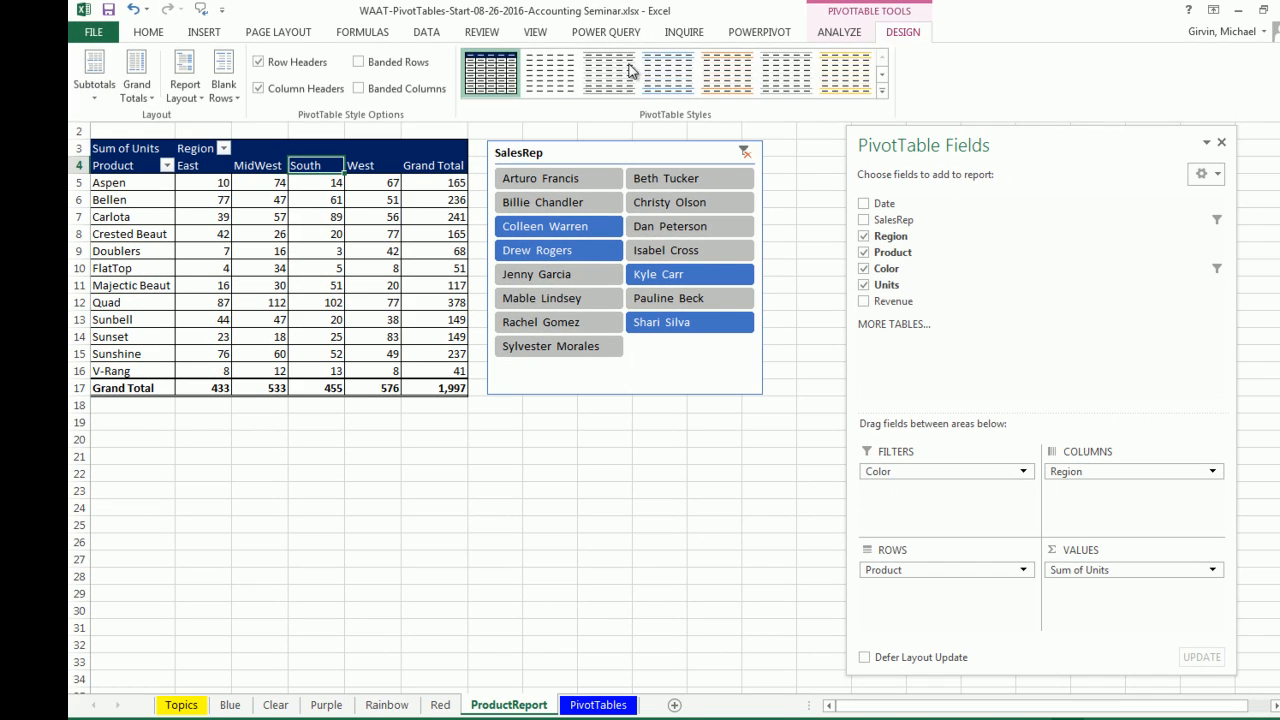
pyautogui.rightClick(487, 80)
pyautogui.click(502, 119)
pyautogui.click(418, 301)
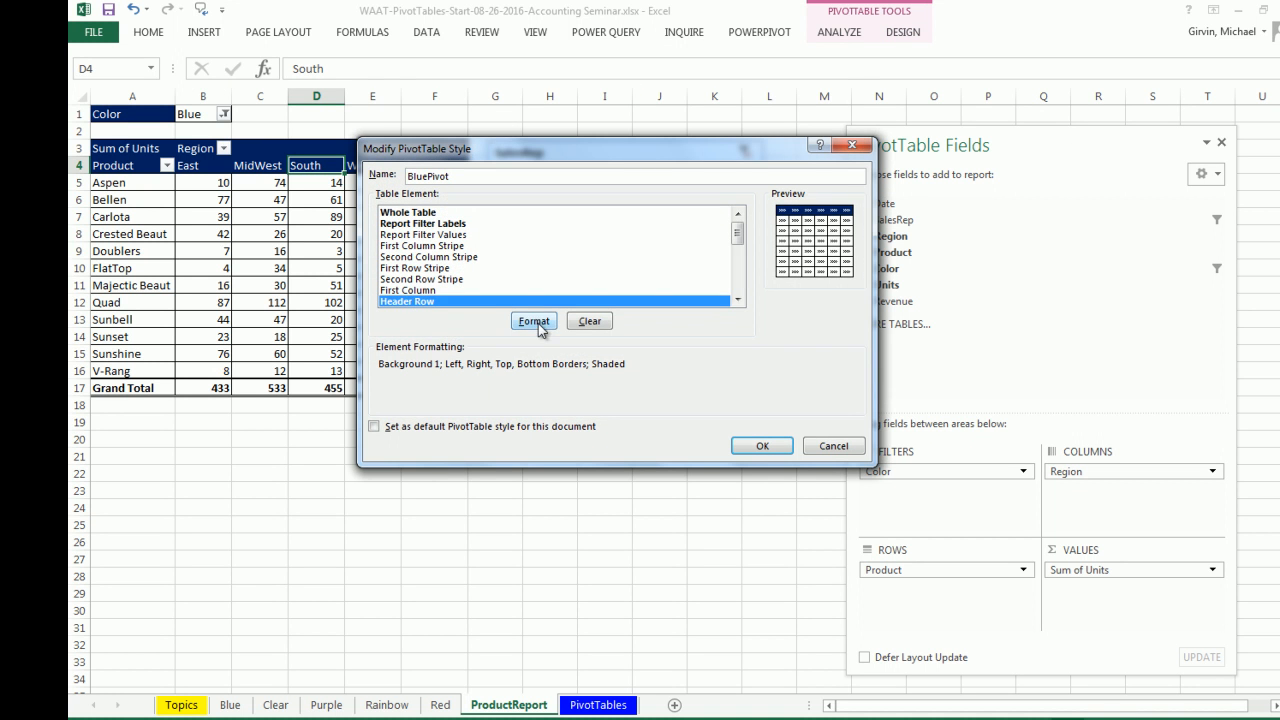
pyautogui.click(534, 321)
pyautogui.click(514, 120)
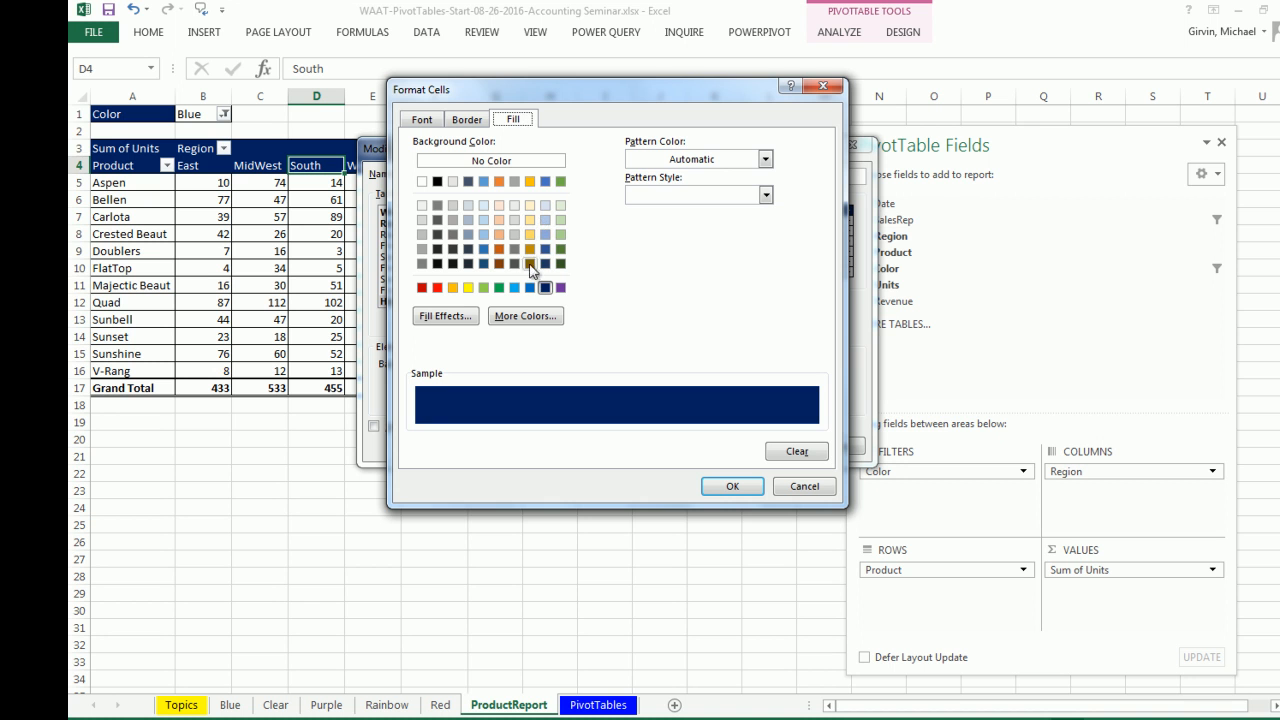
pyautogui.click(545, 182)
pyautogui.click(718, 486)
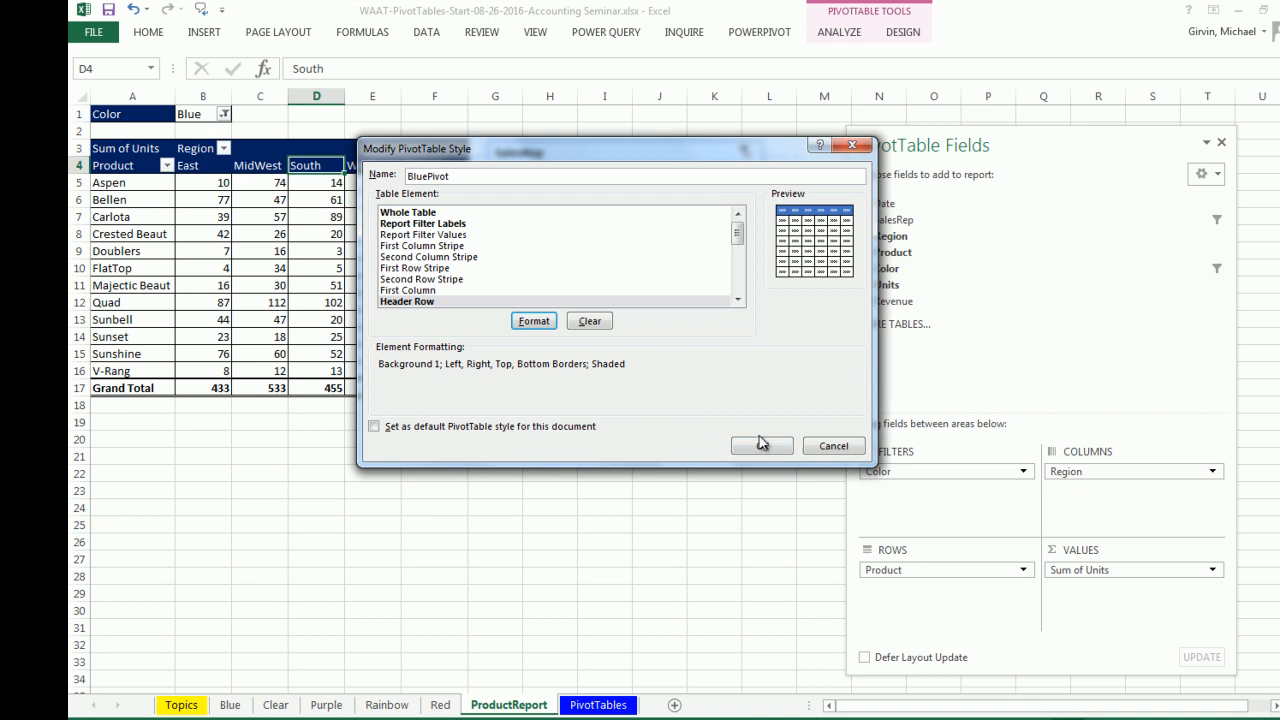
# Step: Set the BluePivot style's Report Filter Labels fill to the same medium theme blue and save the style
pyautogui.click(438, 224)
pyautogui.click(534, 321)
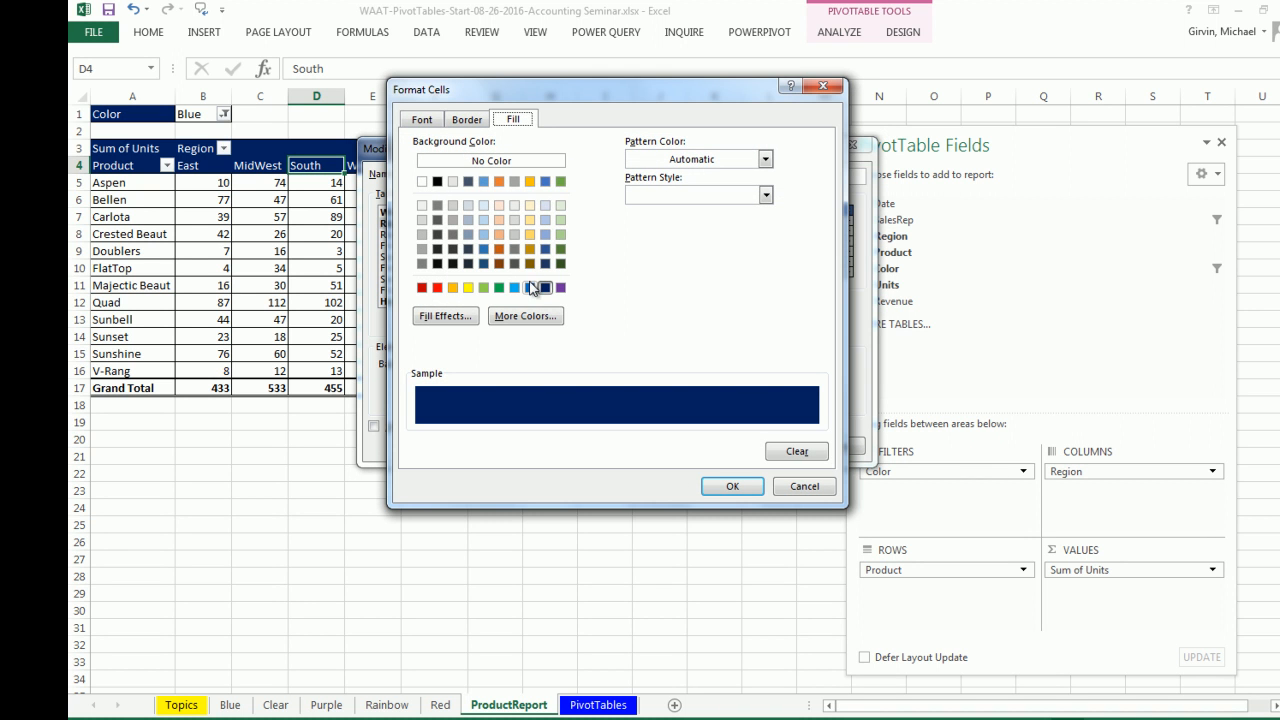
pyautogui.click(546, 181)
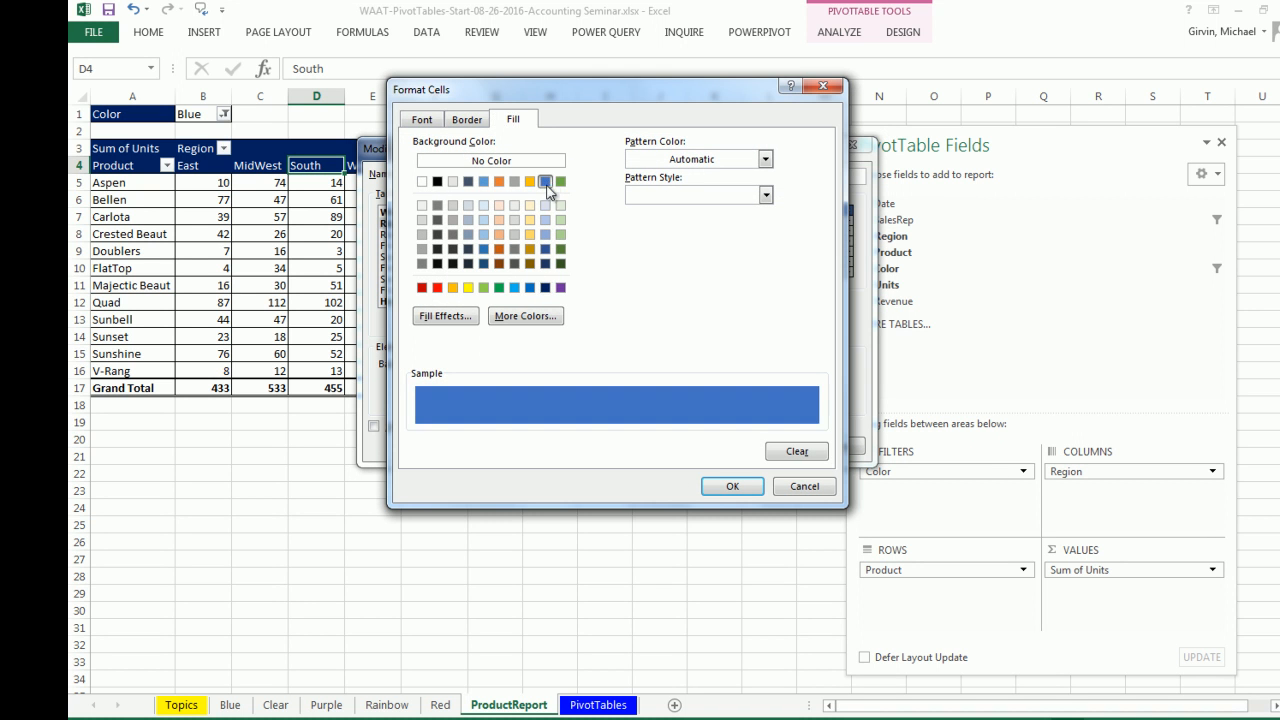
pyautogui.click(731, 486)
pyautogui.click(752, 444)
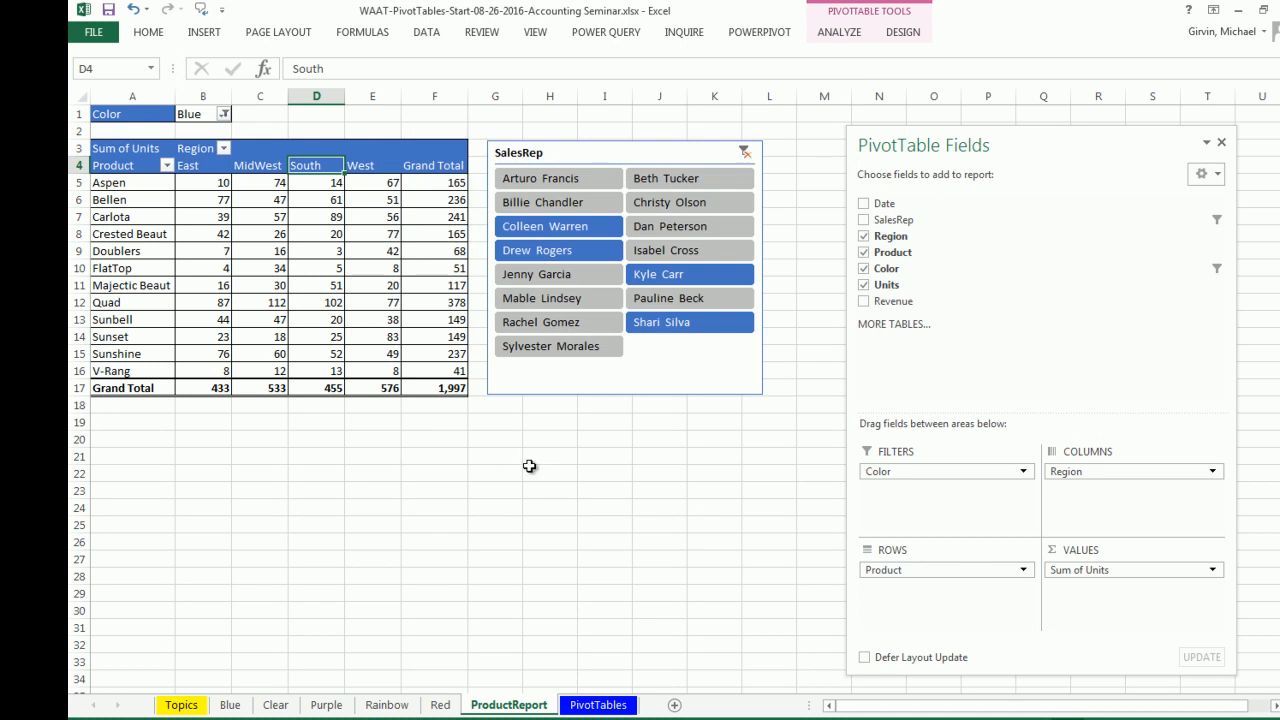
pyautogui.click(428, 436)
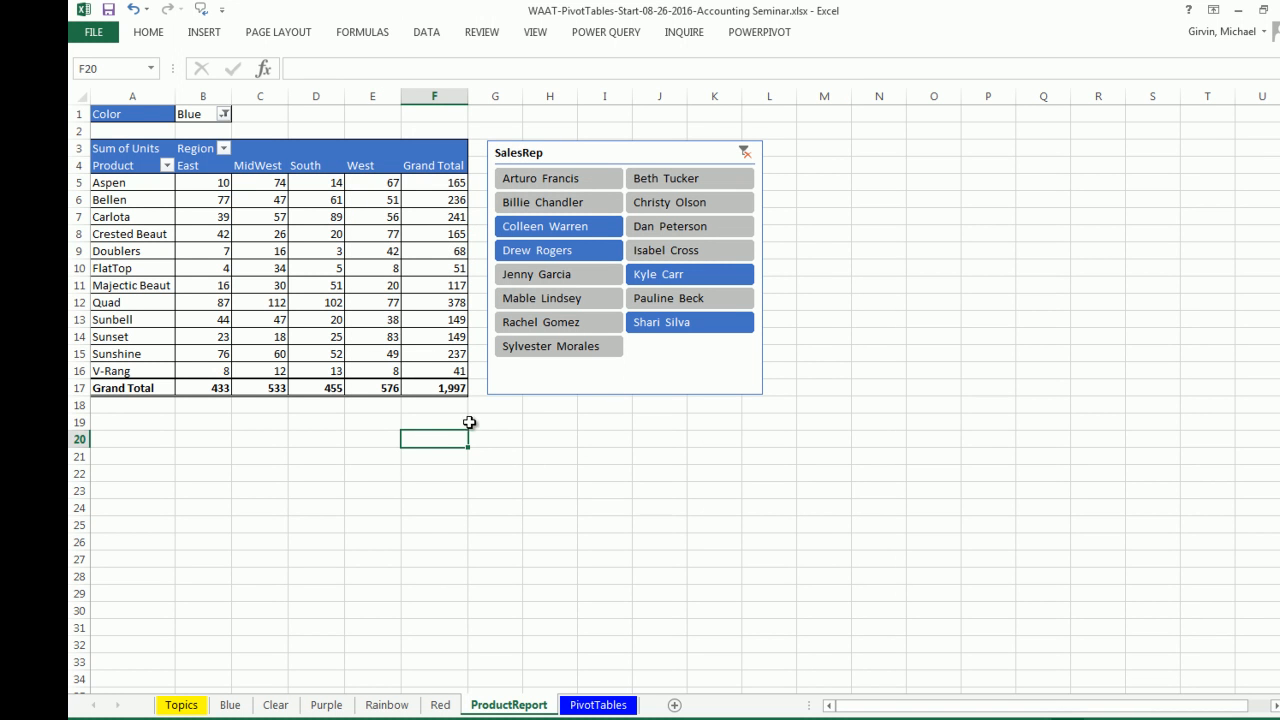
# Step: Create a PivotTable on a new worksheet from the PivotTables sheet's data in A2:G9973, following Example #3 on the Topics sheet
pyautogui.click(181, 706)
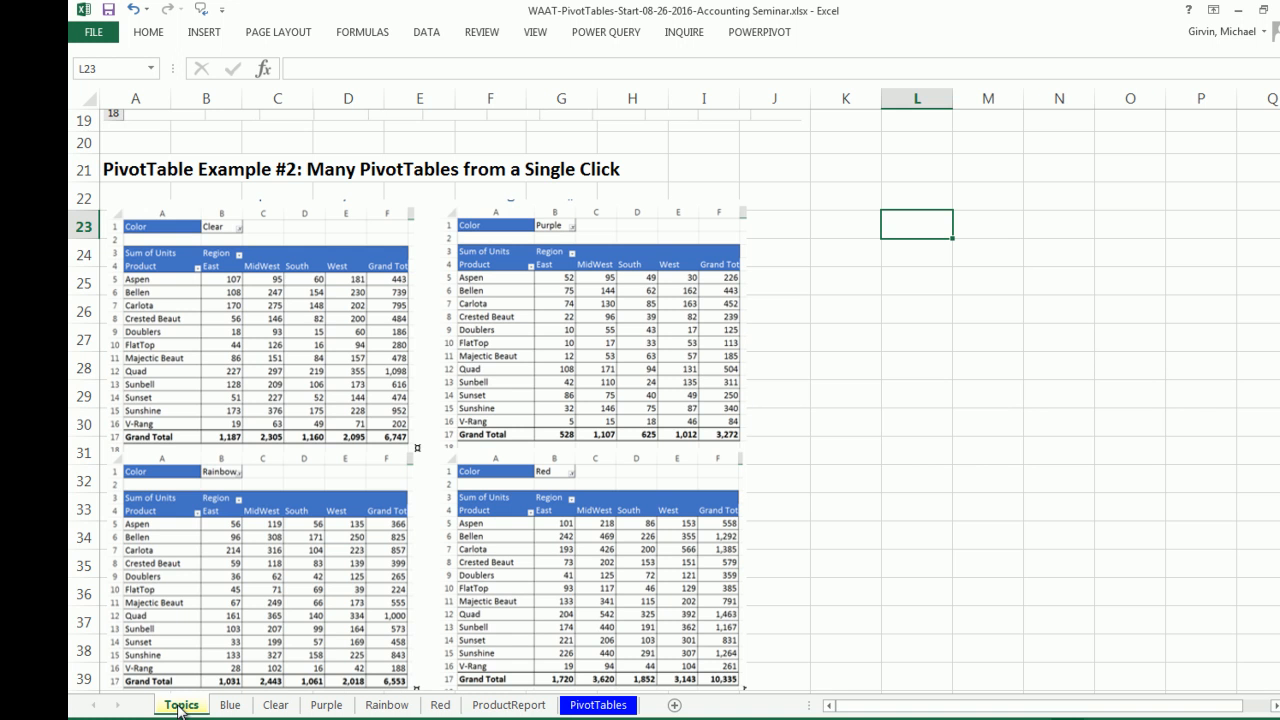
pyautogui.scroll(-1, 243, 405)
pyautogui.scroll(-4, 243, 405)
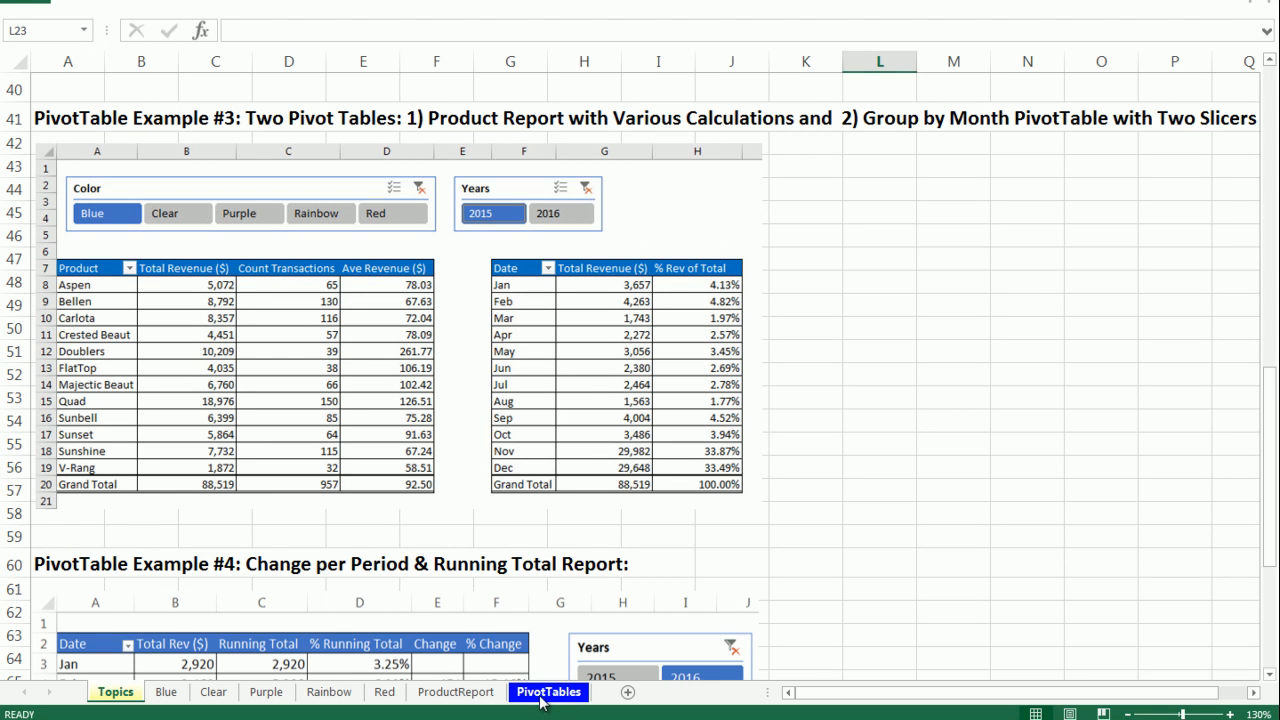
pyautogui.click(541, 693)
pyautogui.scroll(1, 480, 580)
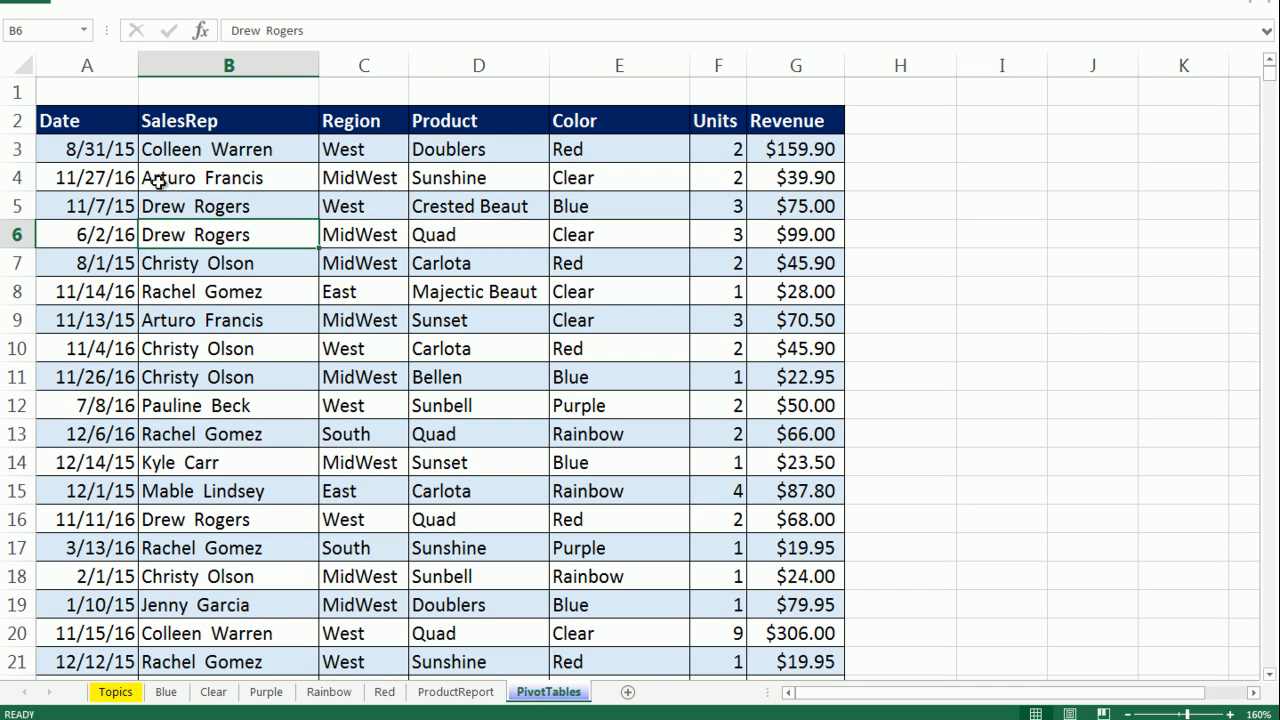
pyautogui.click(113, 130)
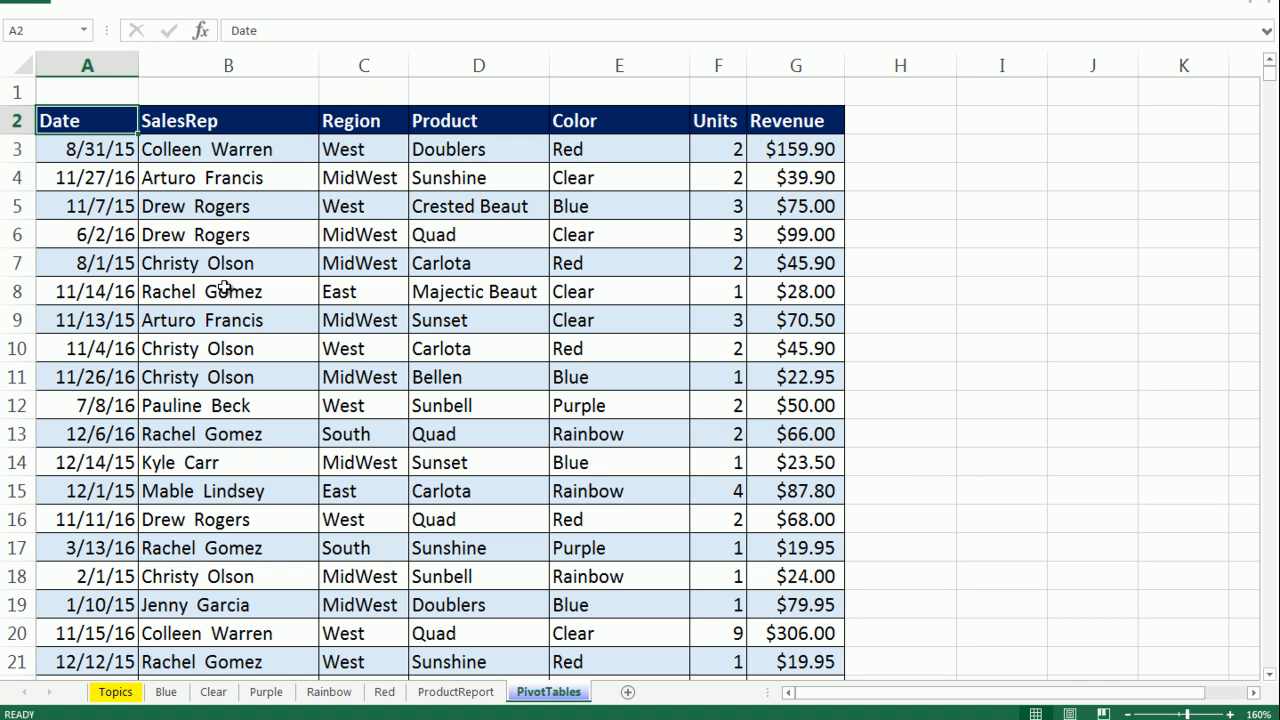
pyautogui.hotkey('alt', 'n')
pyautogui.press('v')
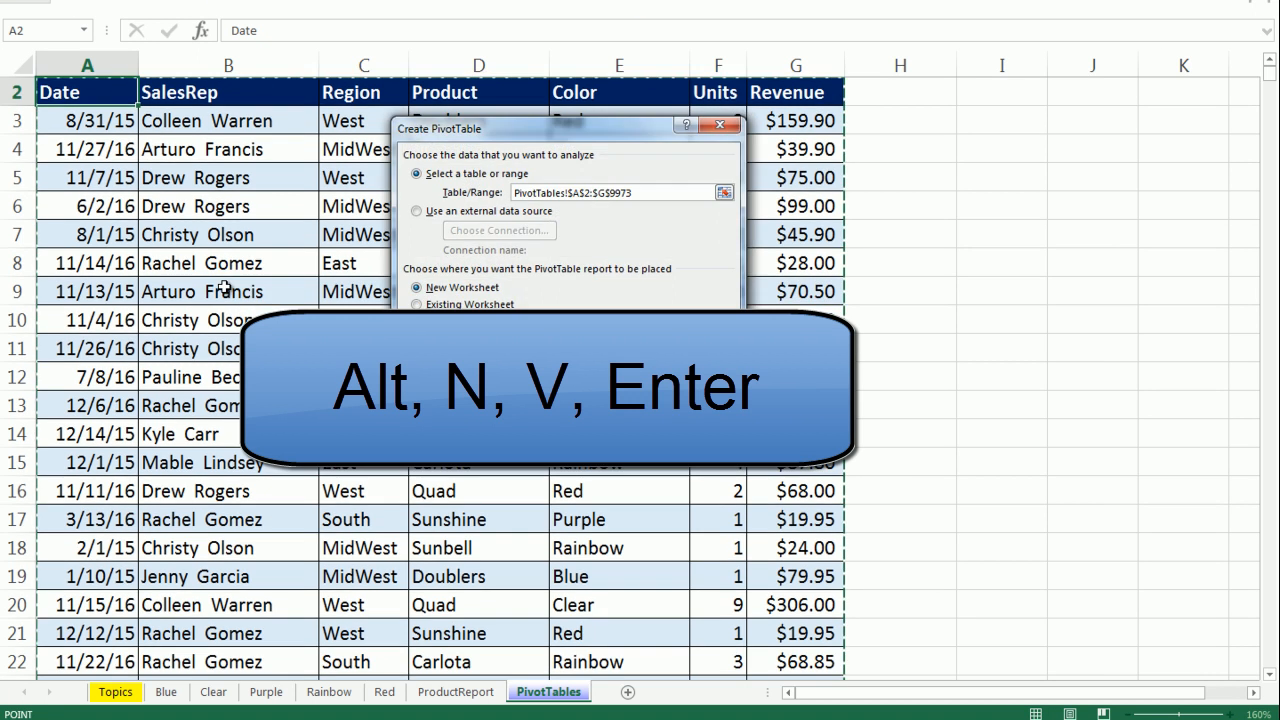
pyautogui.press('Return')
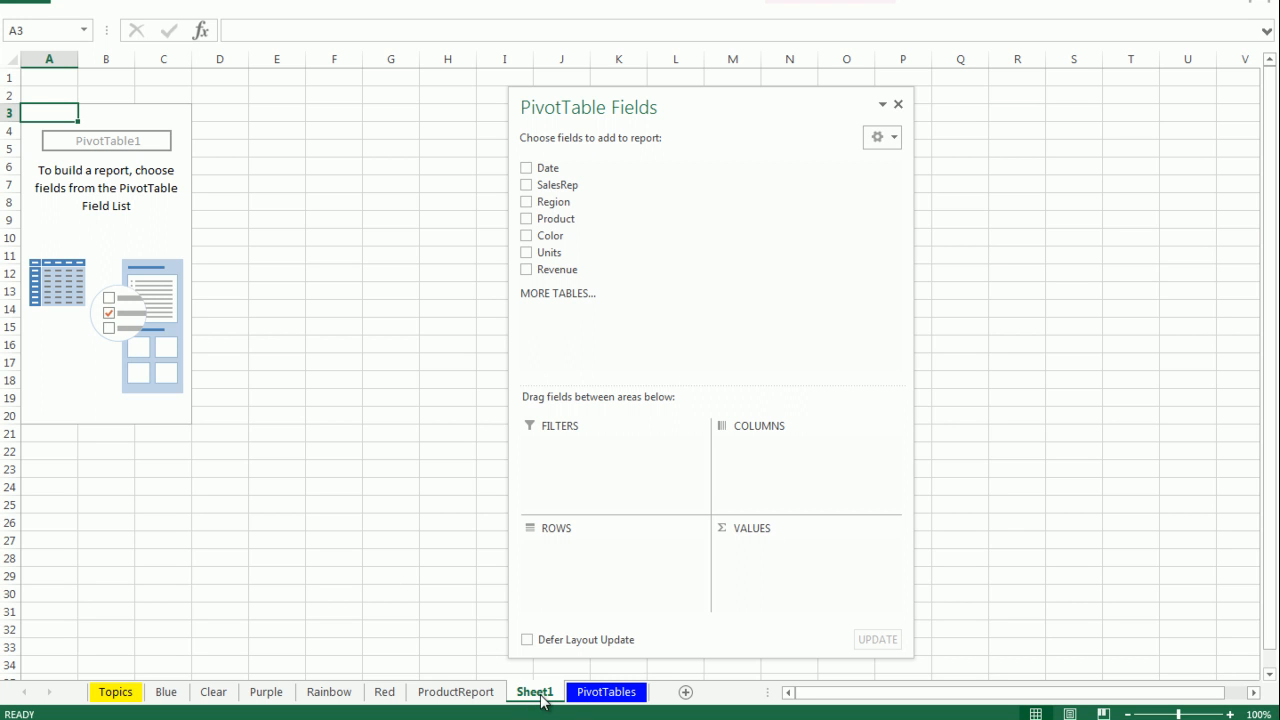
# Step: Rename the new PivotTable's worksheet as 2PivotsReport
pyautogui.doubleClick(537, 692)
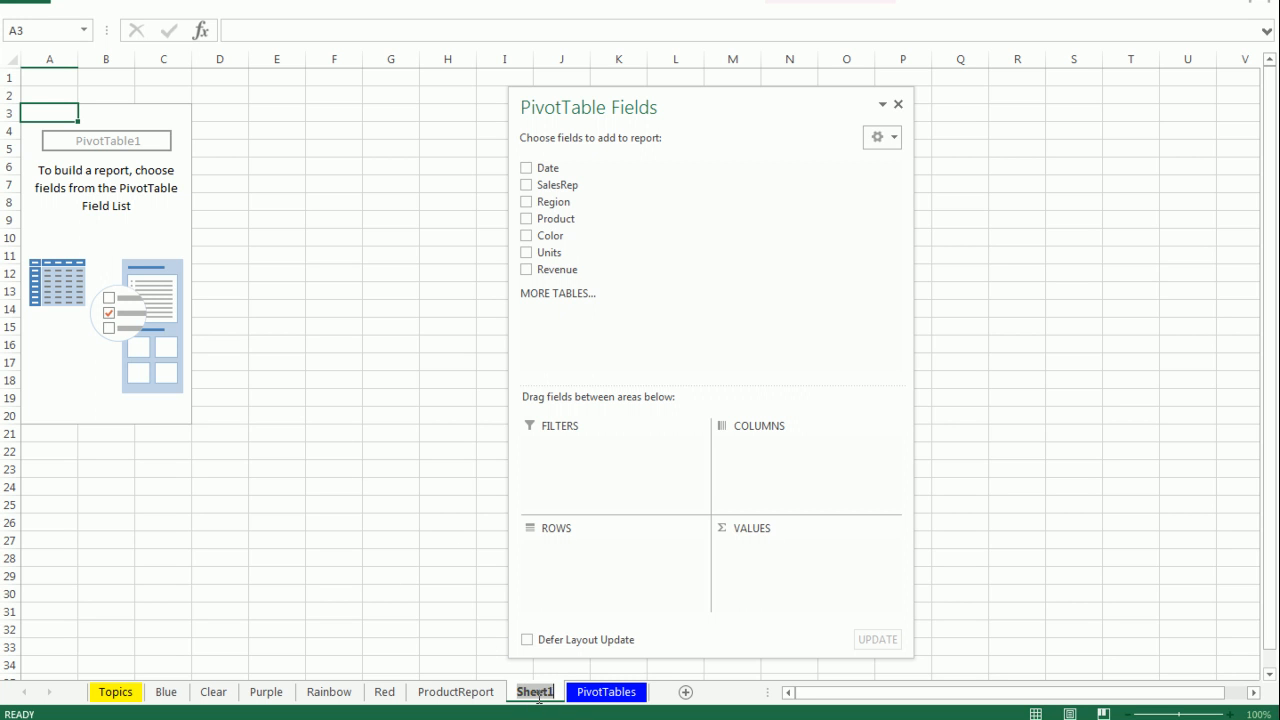
pyautogui.write('2PivotsReport')
pyautogui.press('Return')
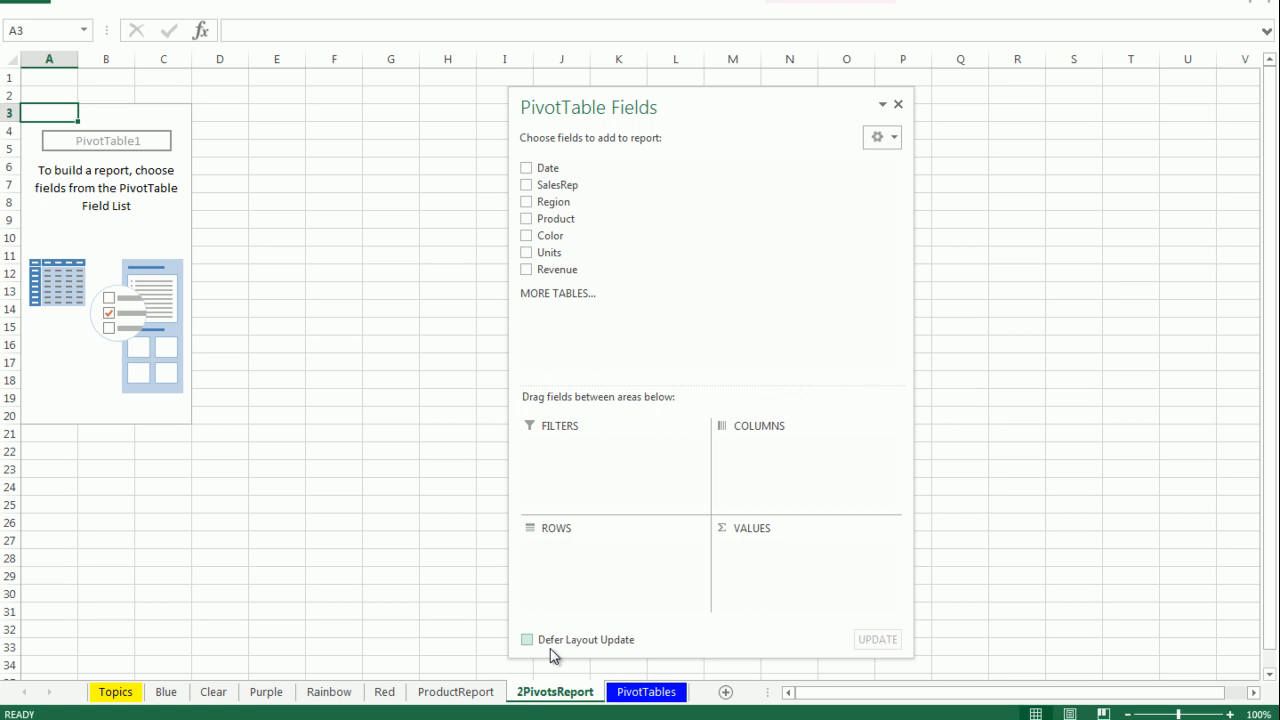
# Step: Place Product in the Rows area and Revenue in the Values area of the new PivotTable
pyautogui.moveTo(607, 101); pyautogui.dragTo(402, 91)
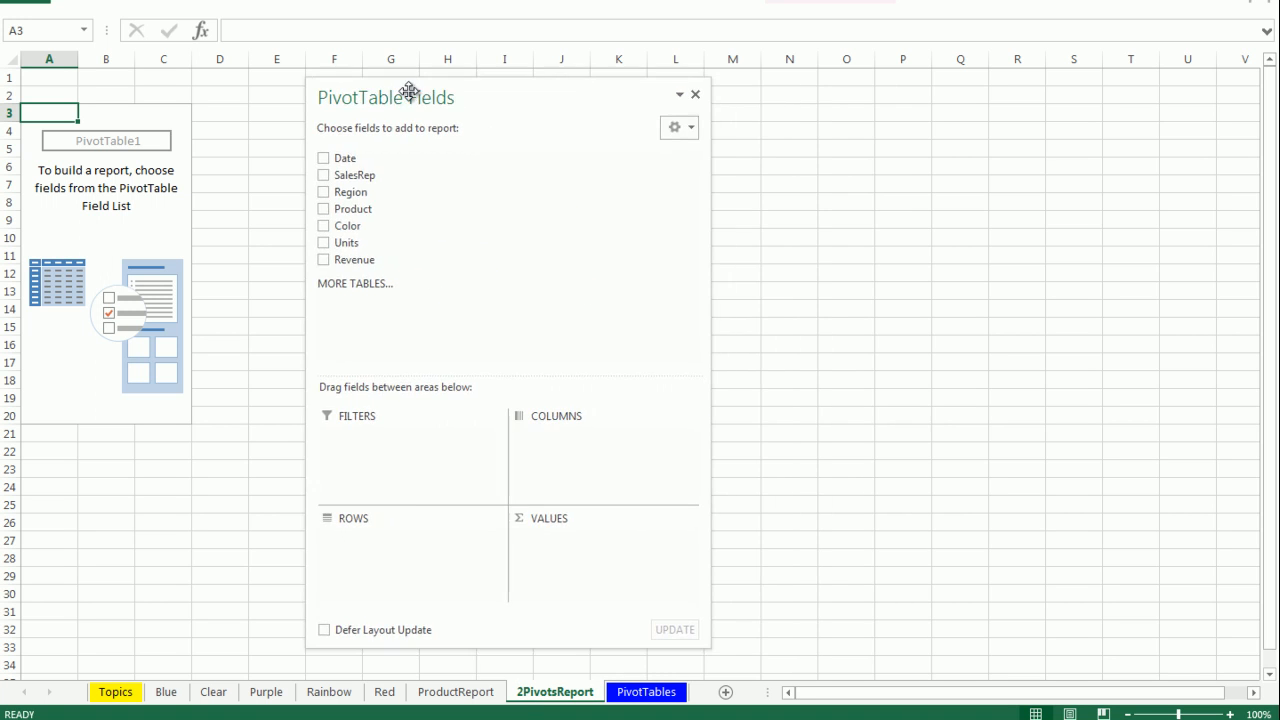
pyautogui.moveTo(350, 216); pyautogui.dragTo(413, 546)
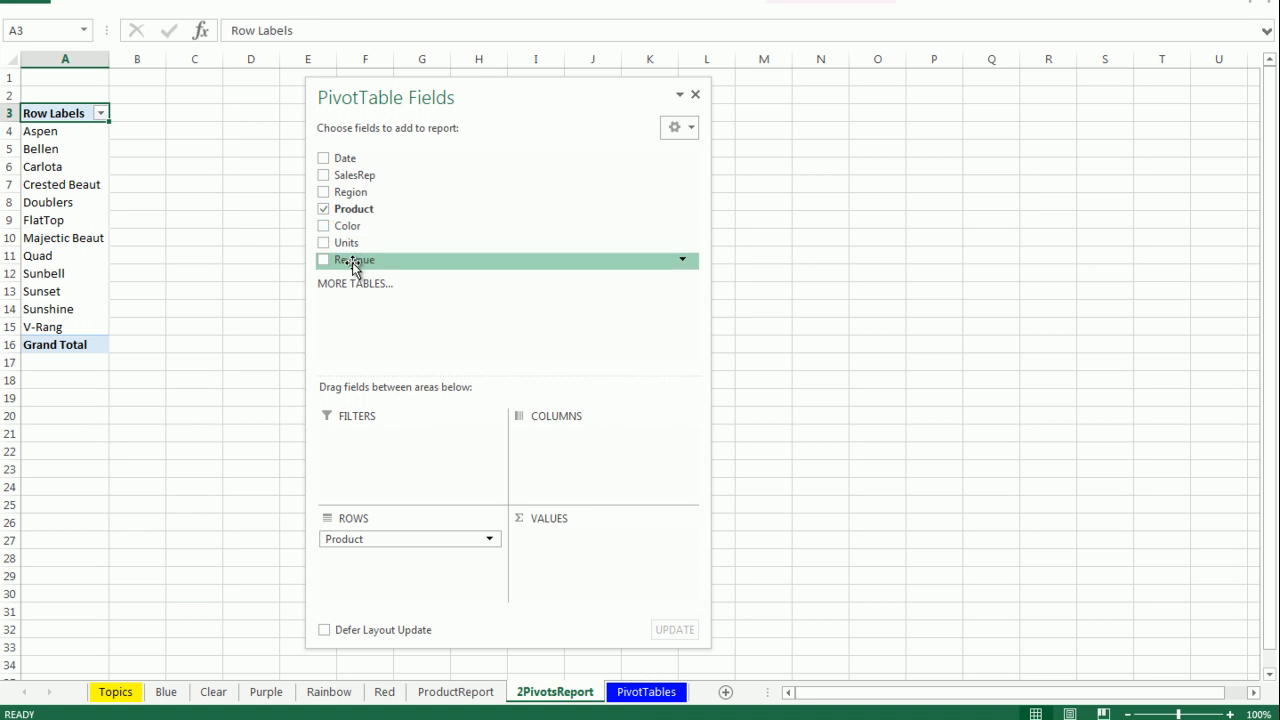
pyautogui.moveTo(346, 264); pyautogui.dragTo(567, 541)
# Step: Add Product and a second copy of Revenue to the Values area, keeping the field list clear of the report
pyautogui.moveTo(492, 97); pyautogui.dragTo(571, 93)
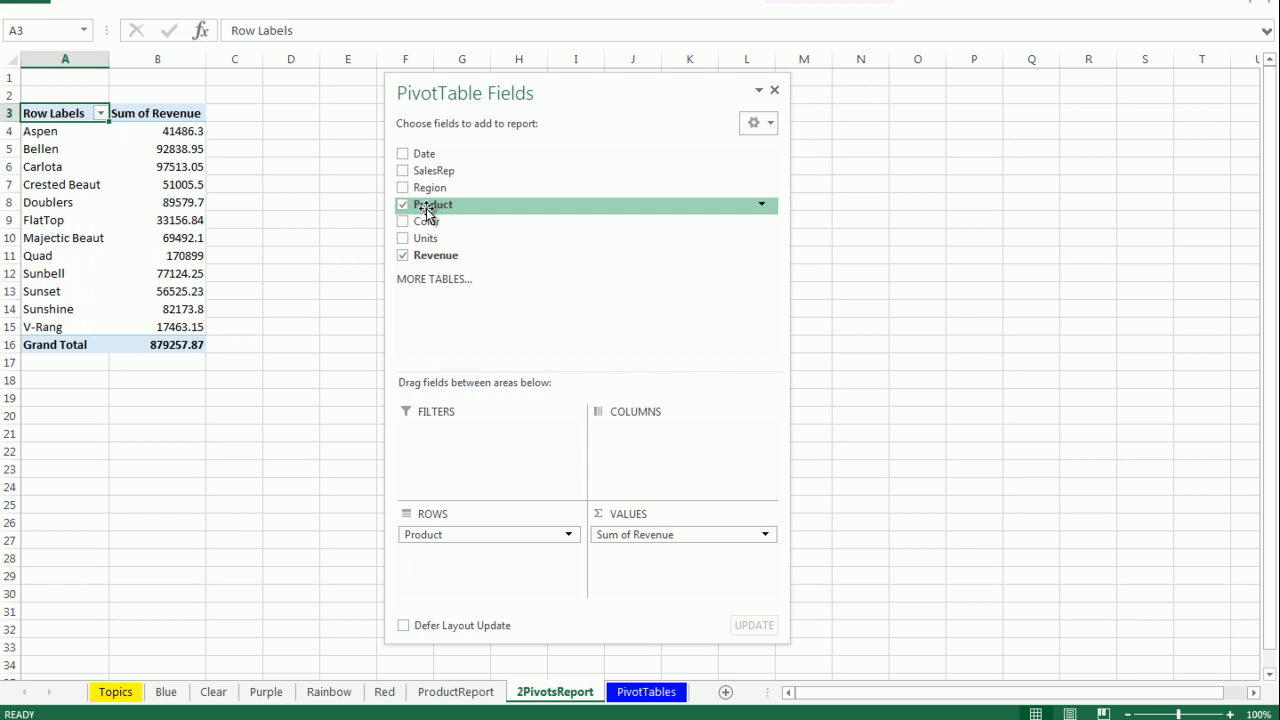
pyautogui.moveTo(424, 210); pyautogui.dragTo(643, 546)
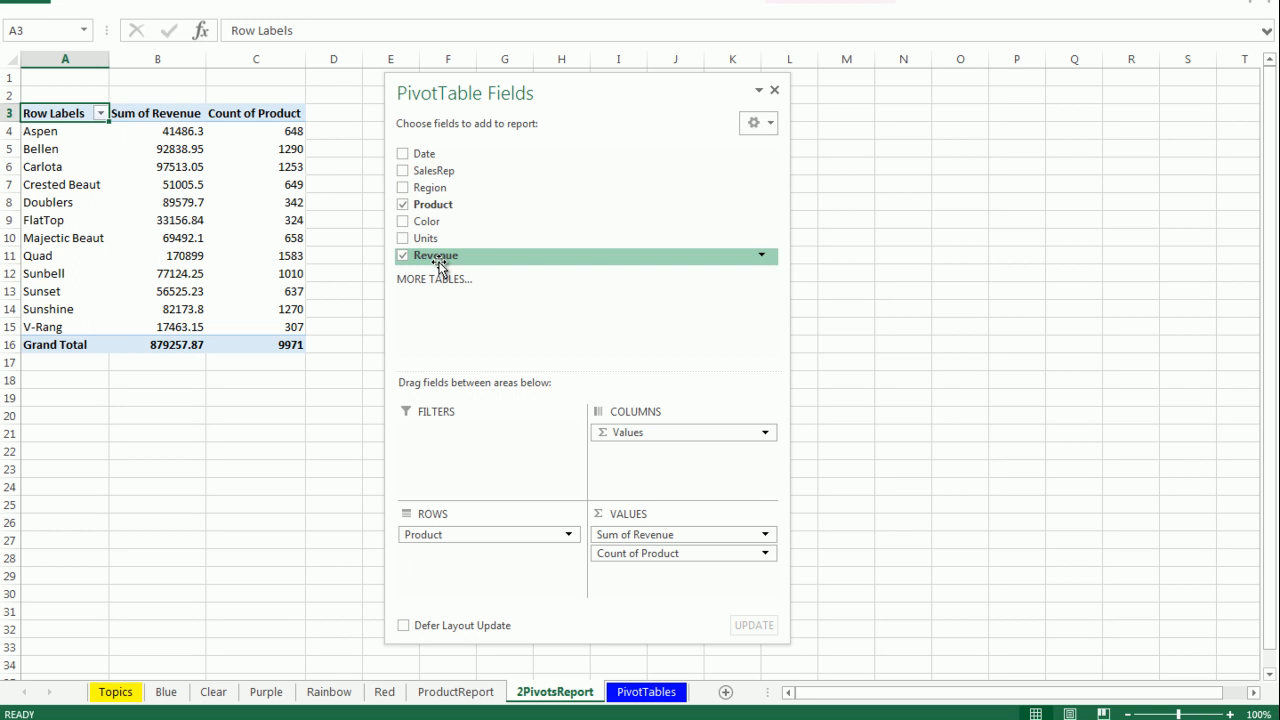
pyautogui.moveTo(432, 260); pyautogui.dragTo(655, 576)
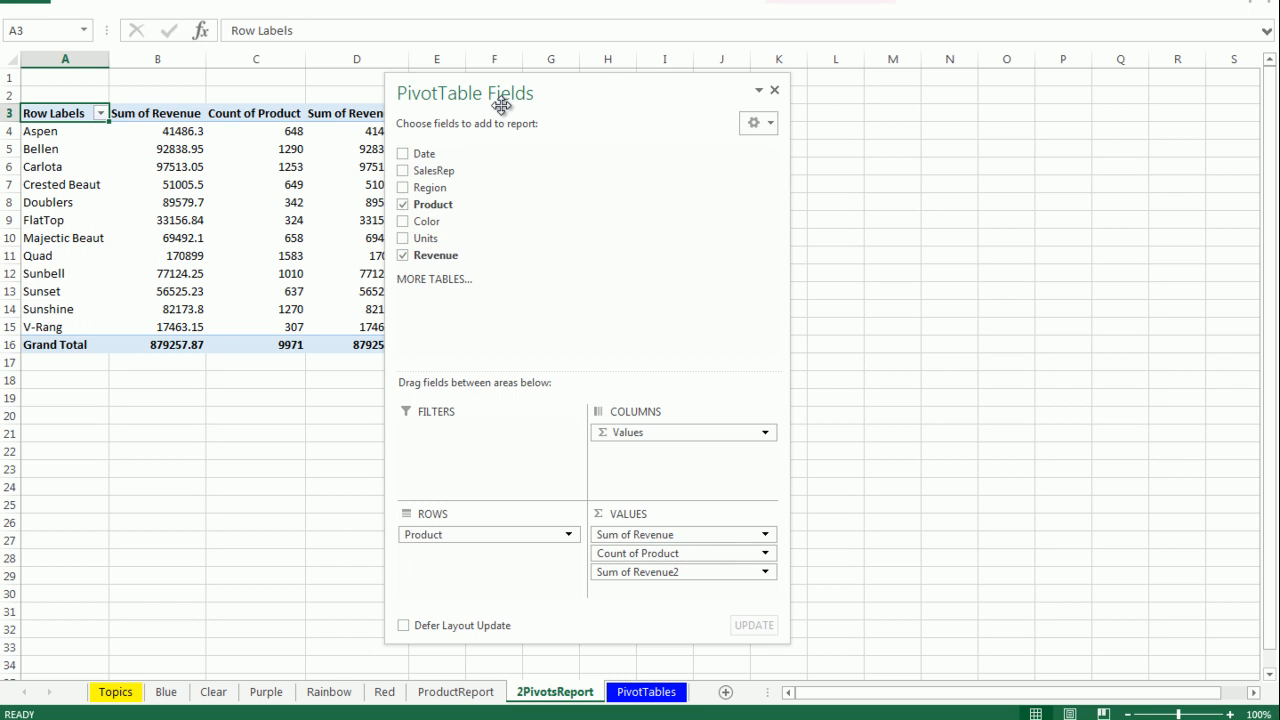
pyautogui.moveTo(505, 92); pyautogui.dragTo(610, 95)
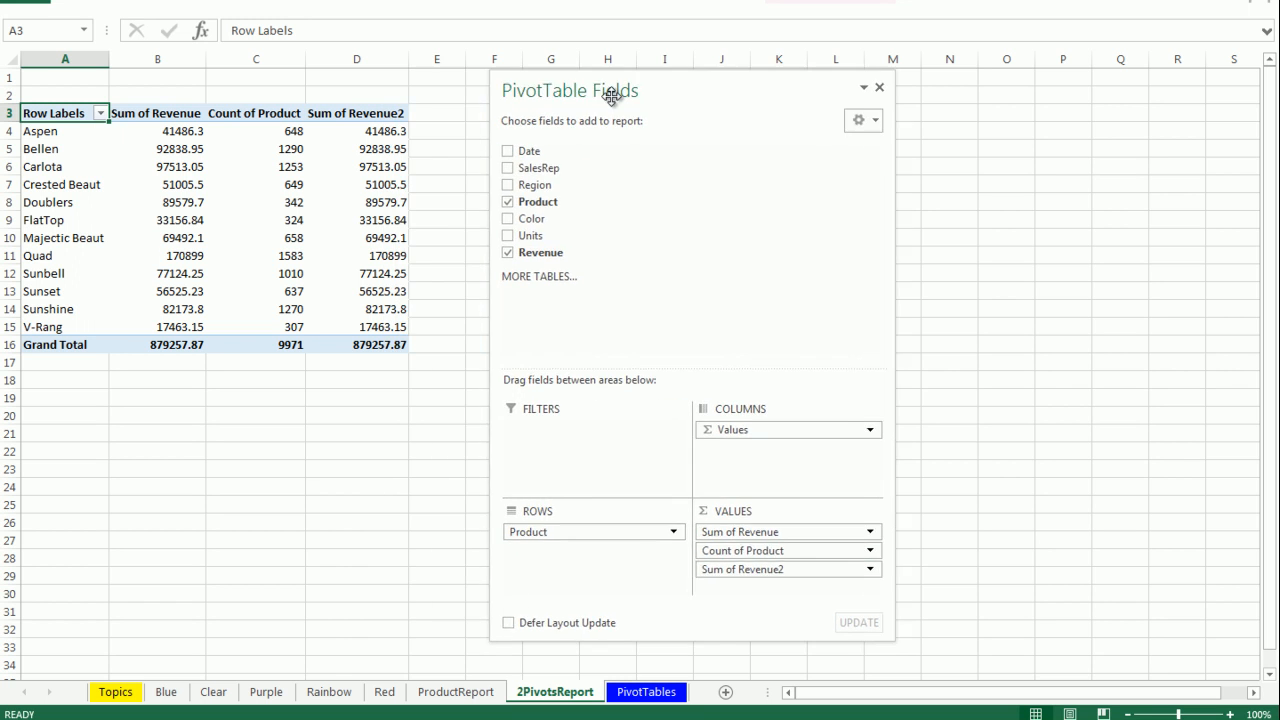
# Step: Examine the two revenue columns and the product count for Bellen in the PivotTable
pyautogui.click(166, 150)
pyautogui.click(254, 148)
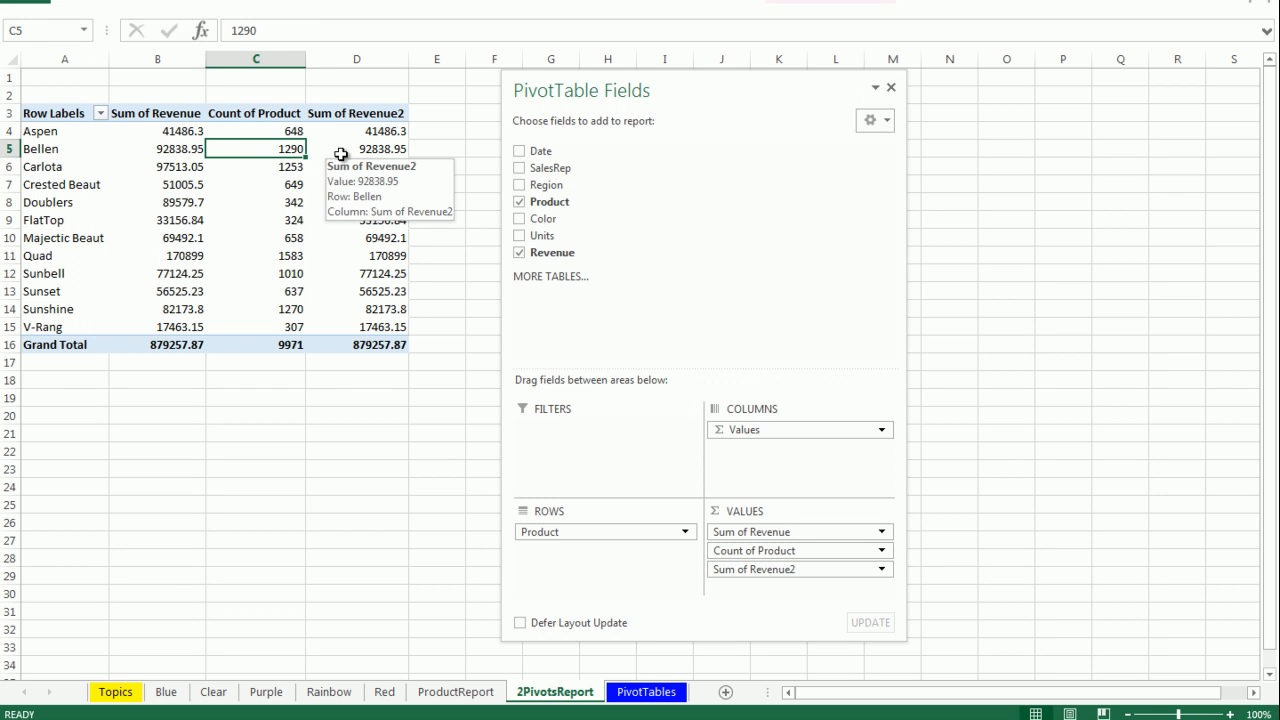
pyautogui.click(341, 154)
pyautogui.click(179, 152)
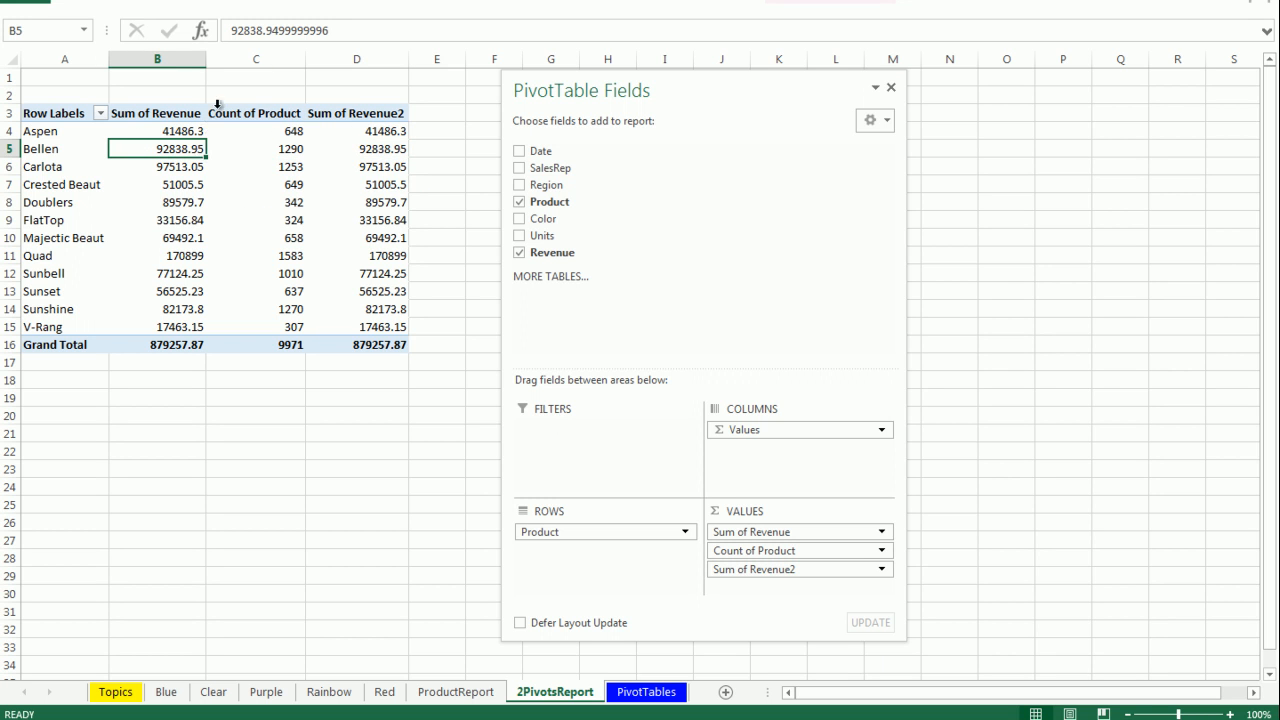
pyautogui.moveTo(159, 152)
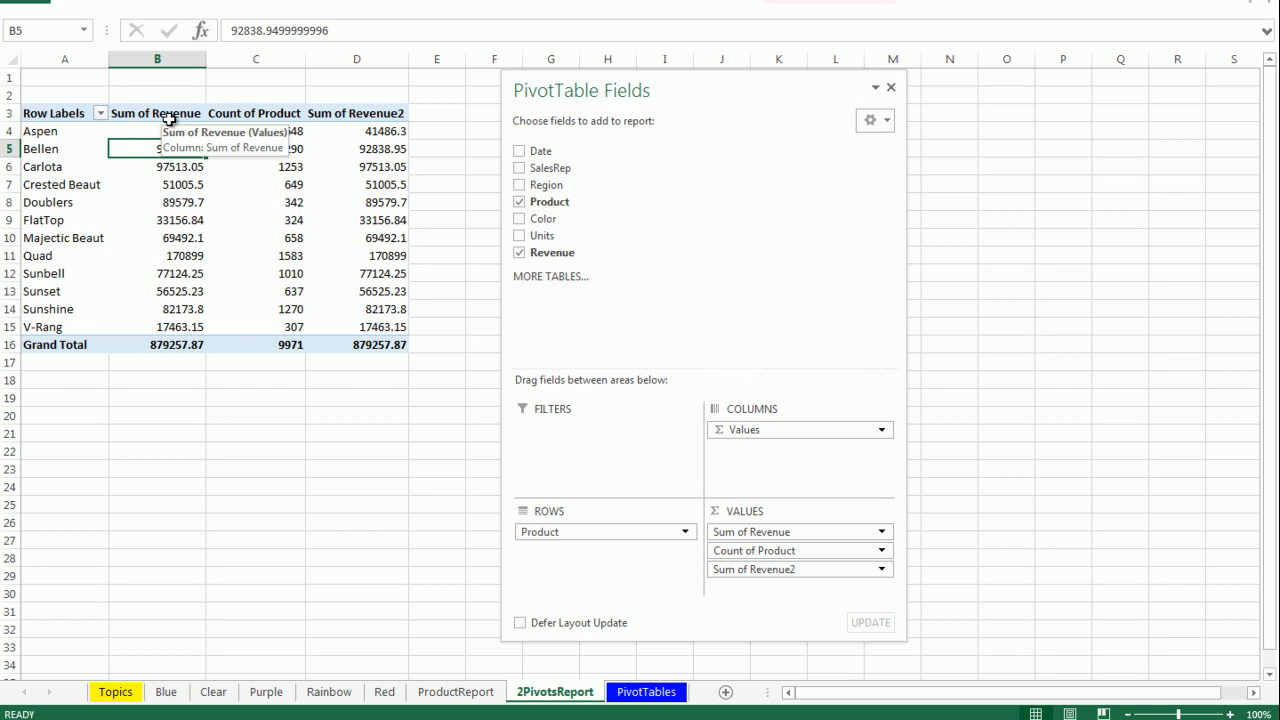
# Step: Format the first revenue column of the PivotTable as Number with a thousands separator and 0 decimal places
pyautogui.rightClick(152, 135)
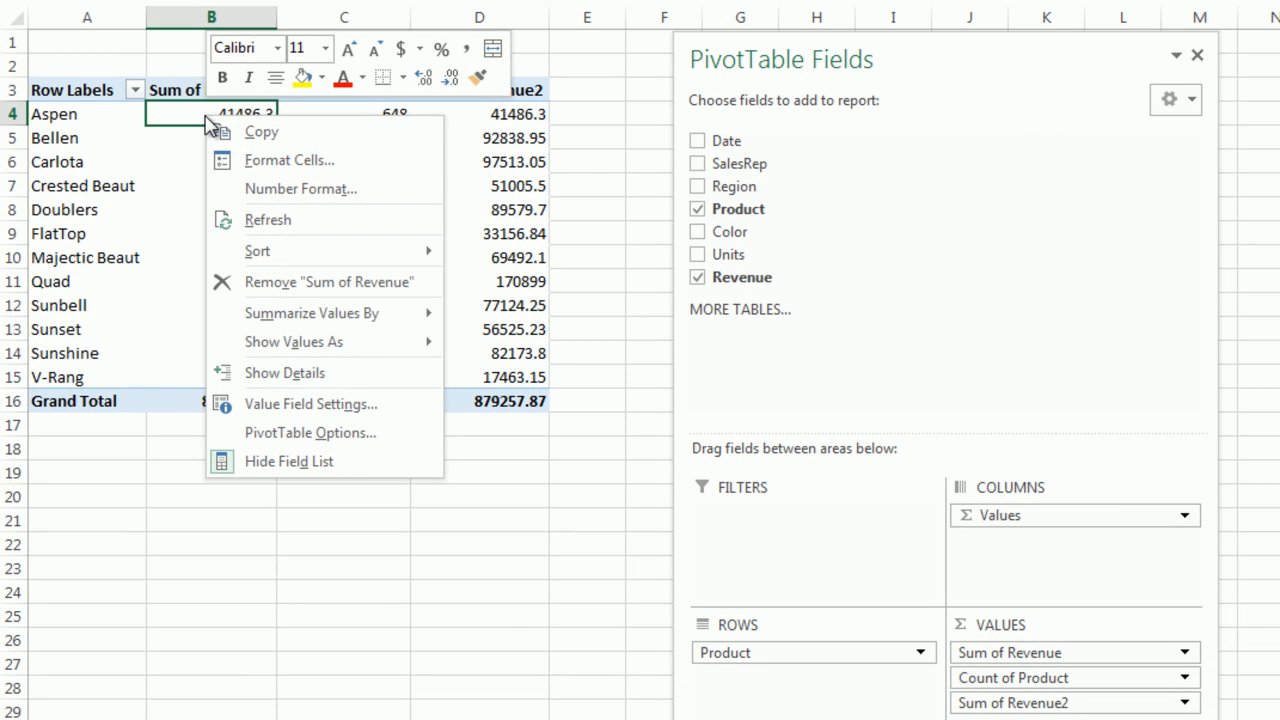
pyautogui.click(253, 190)
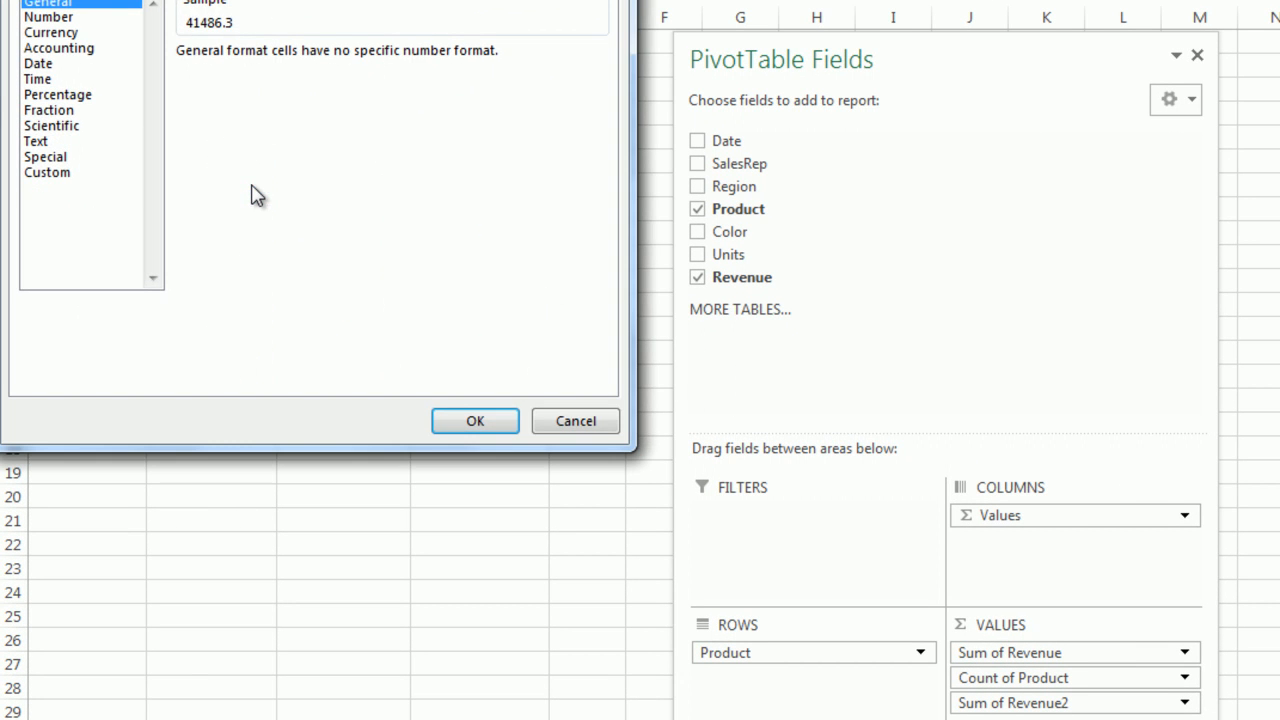
pyautogui.moveTo(174, 0); pyautogui.dragTo(509, 152)
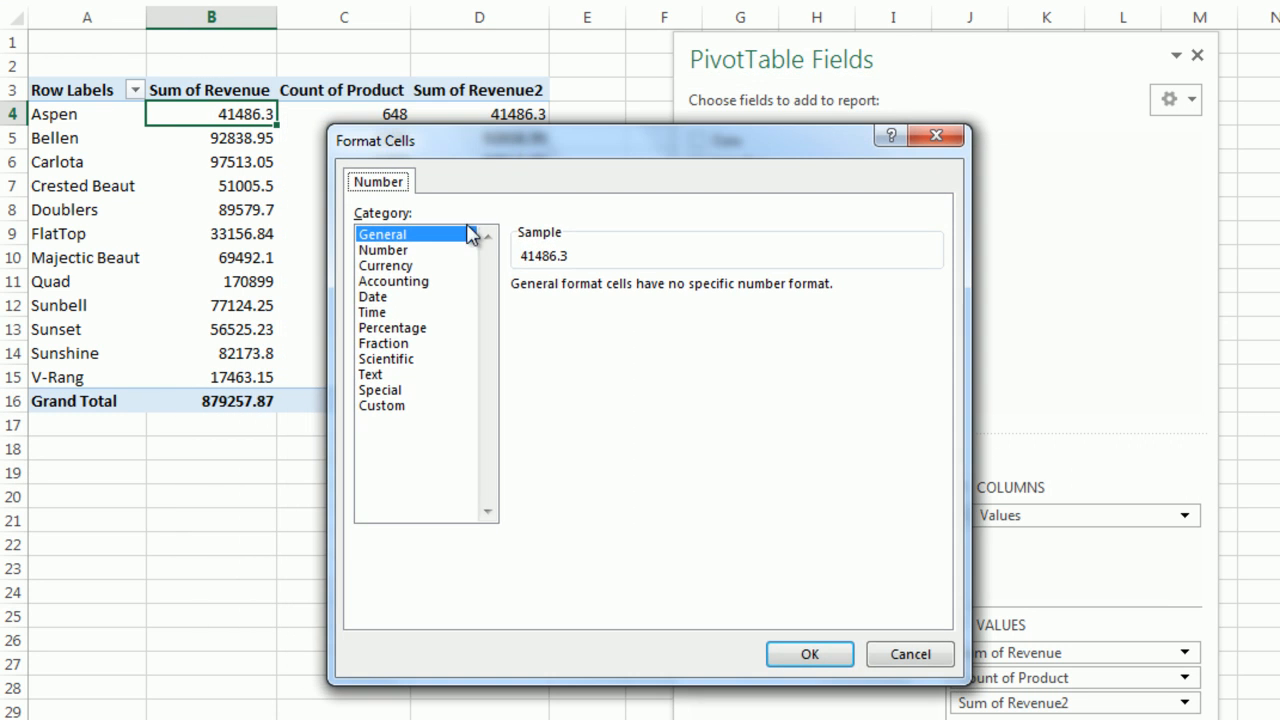
pyautogui.click(385, 251)
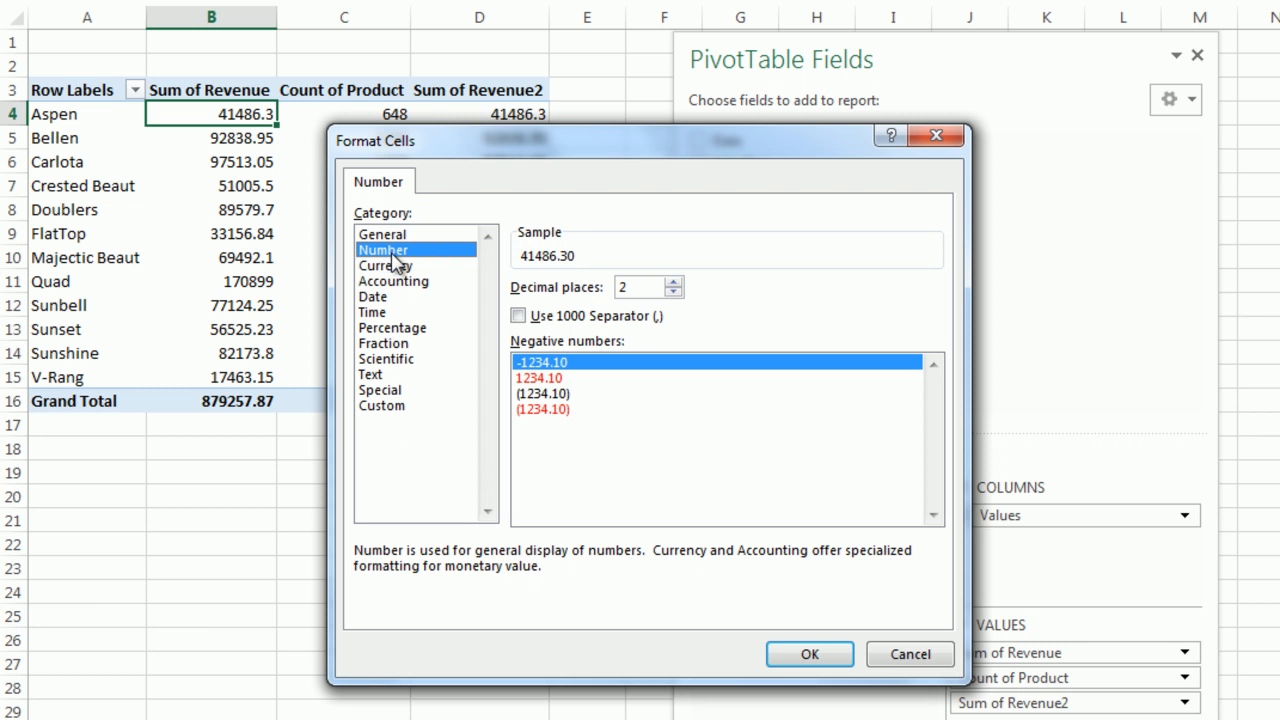
pyautogui.click(520, 318)
pyautogui.click(673, 292)
pyautogui.click(673, 292)
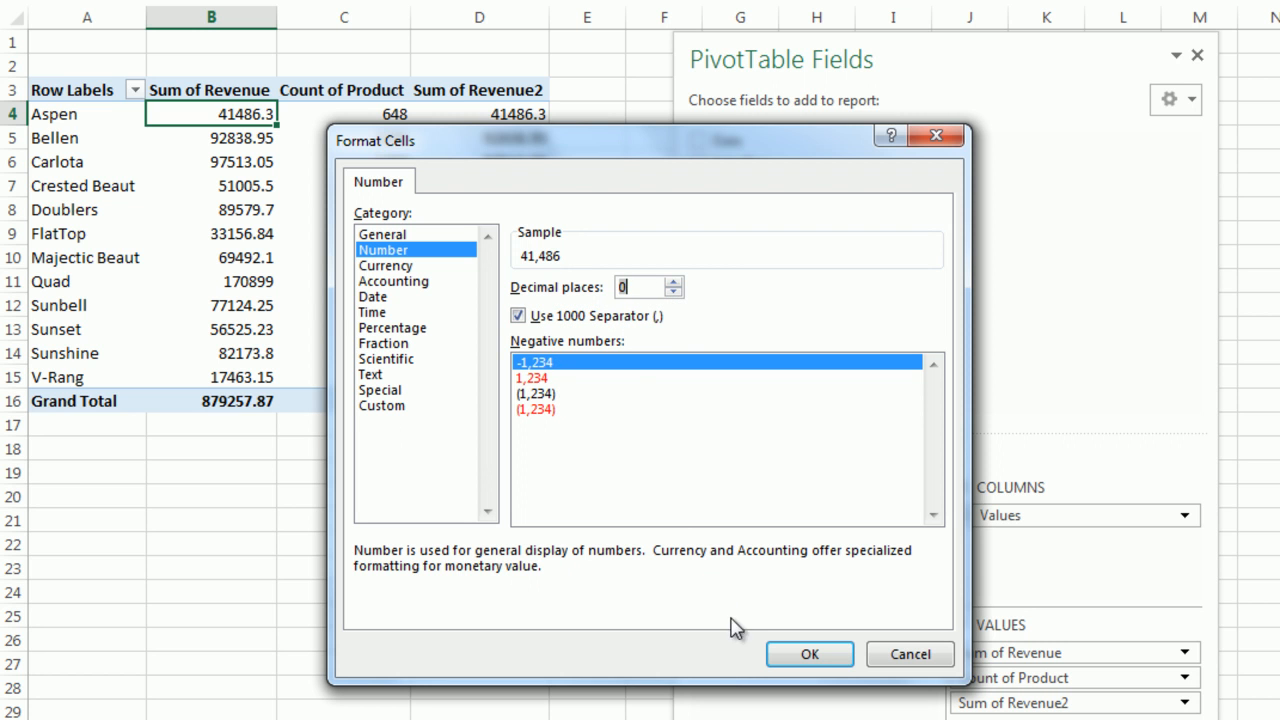
pyautogui.click(809, 655)
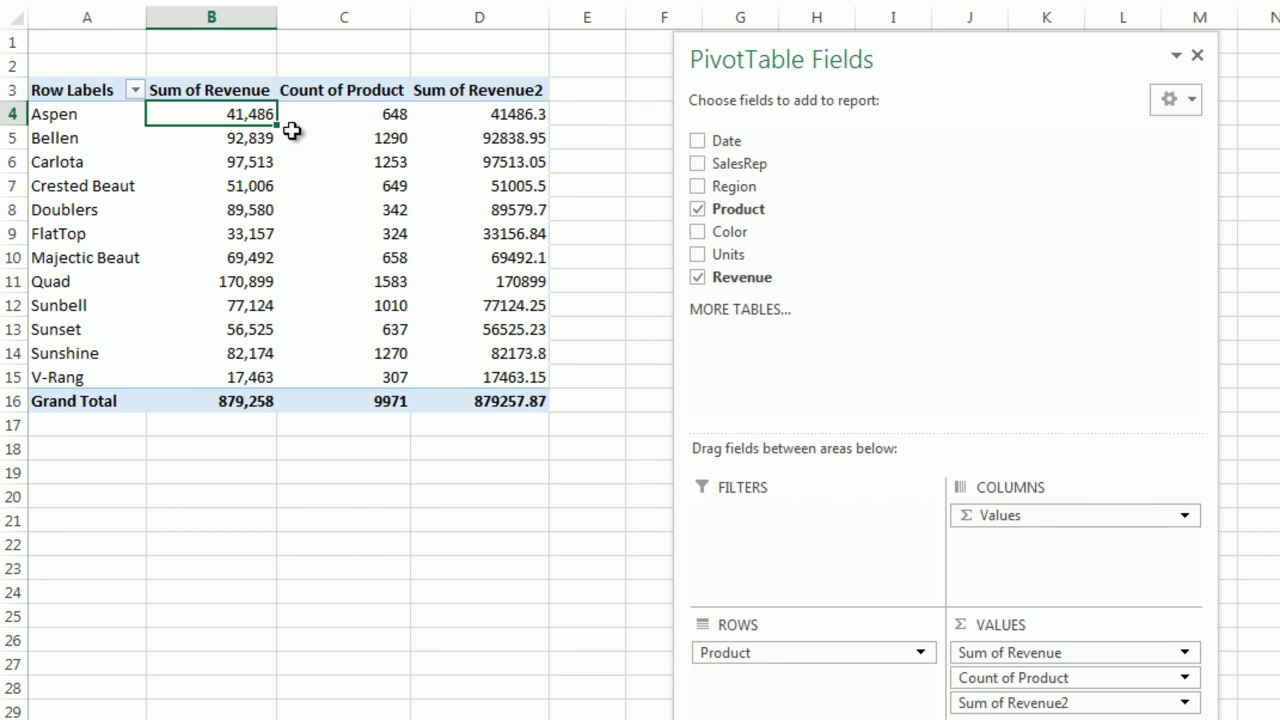
# Step: Rename the Sum of Revenue heading as Total Revenue ($) and widen column B to fit it
pyautogui.click(205, 94)
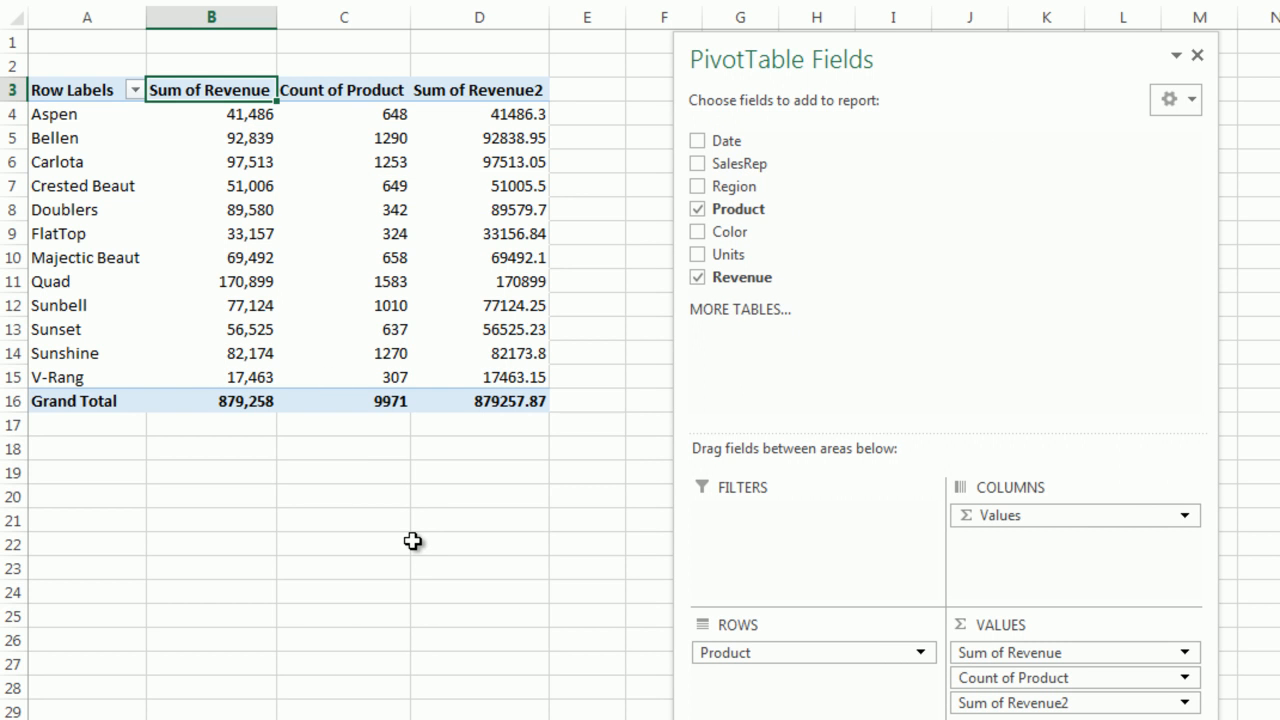
pyautogui.write('Total Revenue ($')
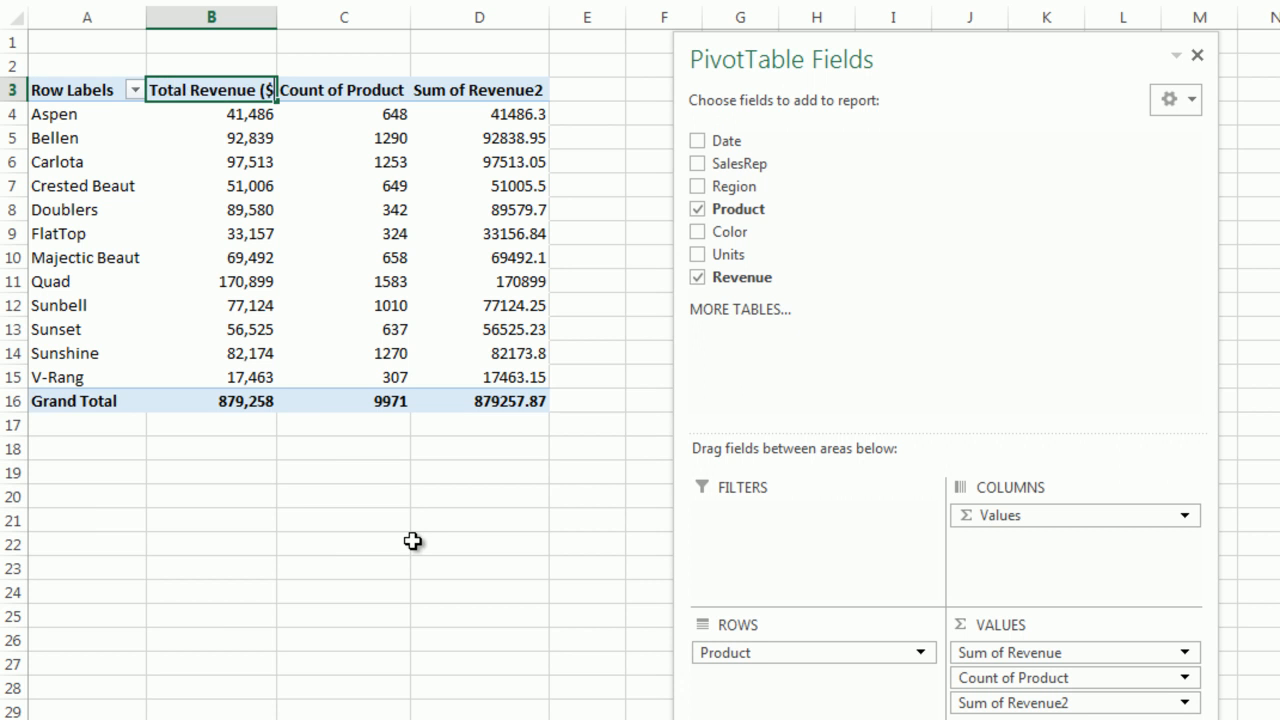
pyautogui.write(')')
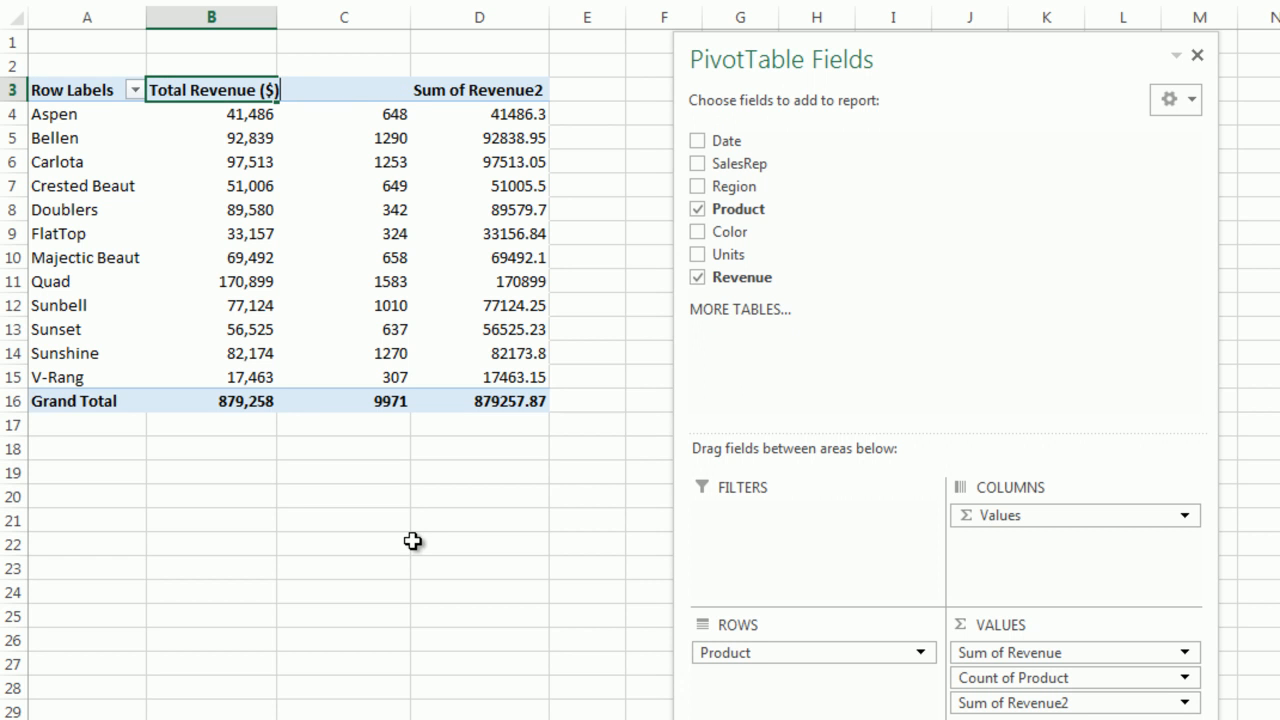
pyautogui.press('Return')
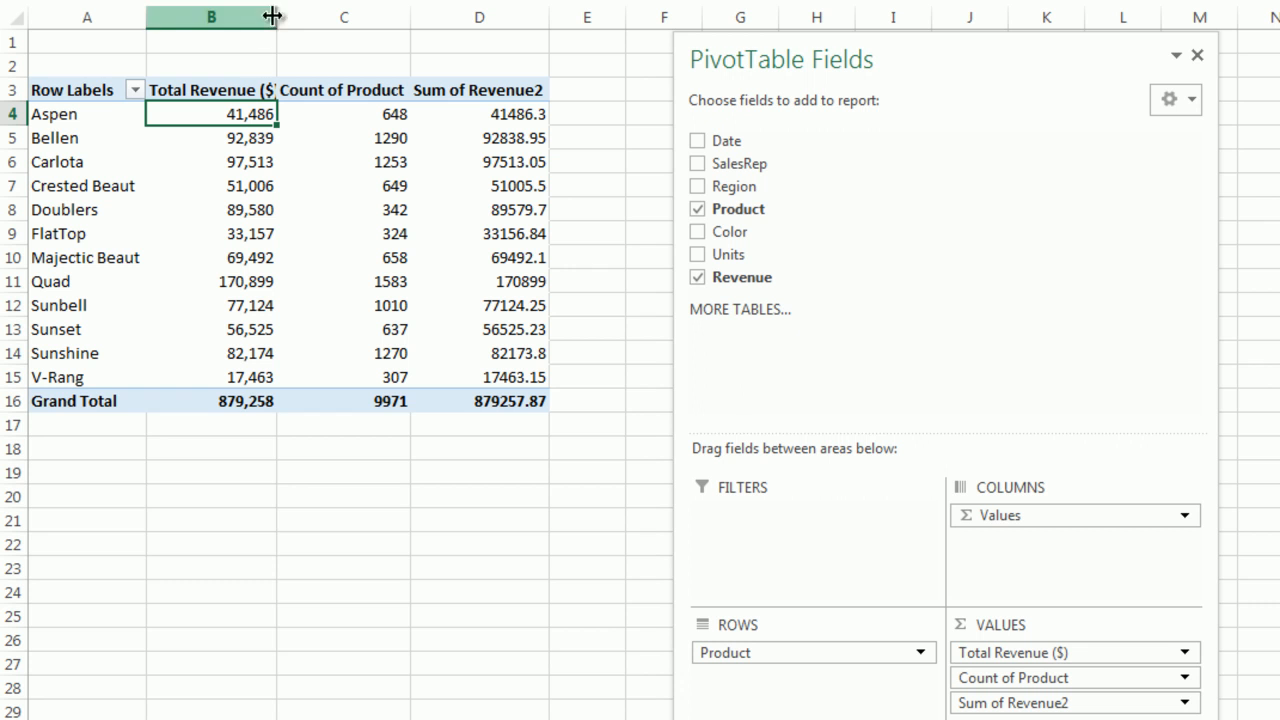
pyautogui.moveTo(282, 18); pyautogui.dragTo(297, 18)
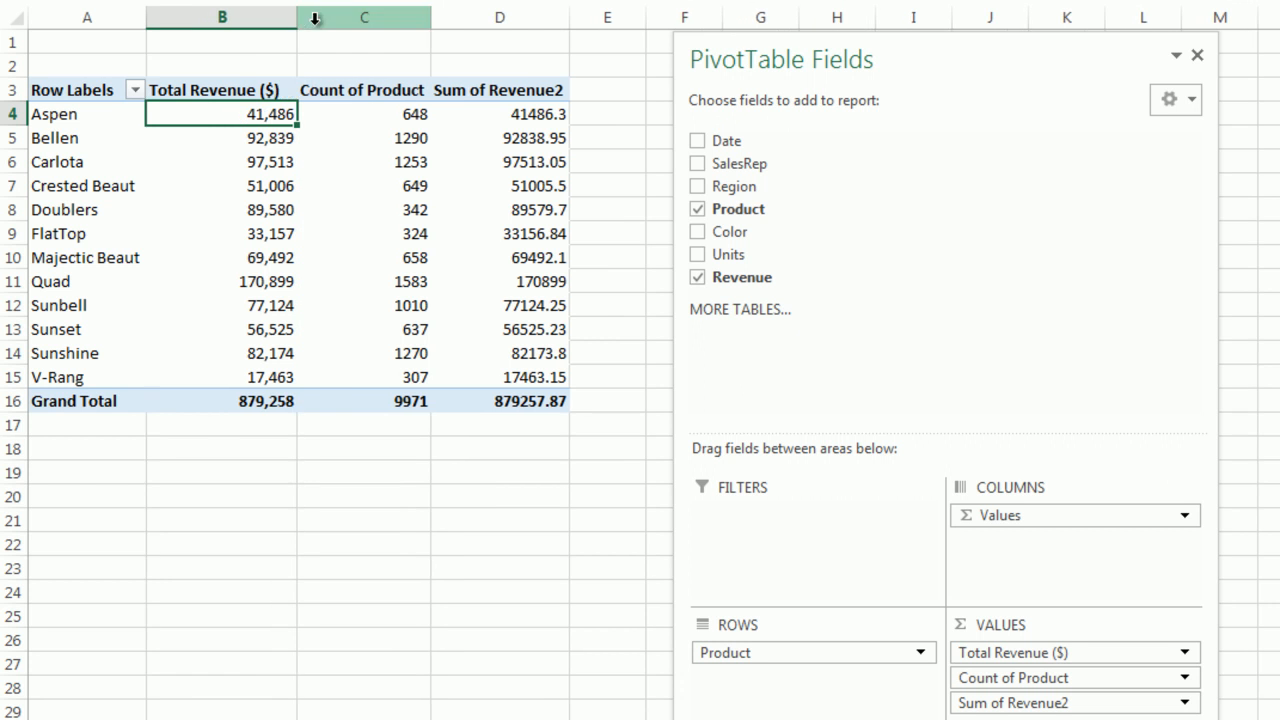
# Step: Format the Count of Product values as Number with a thousands separator and 0 decimal places
pyautogui.click(371, 118)
pyautogui.rightClick(371, 119)
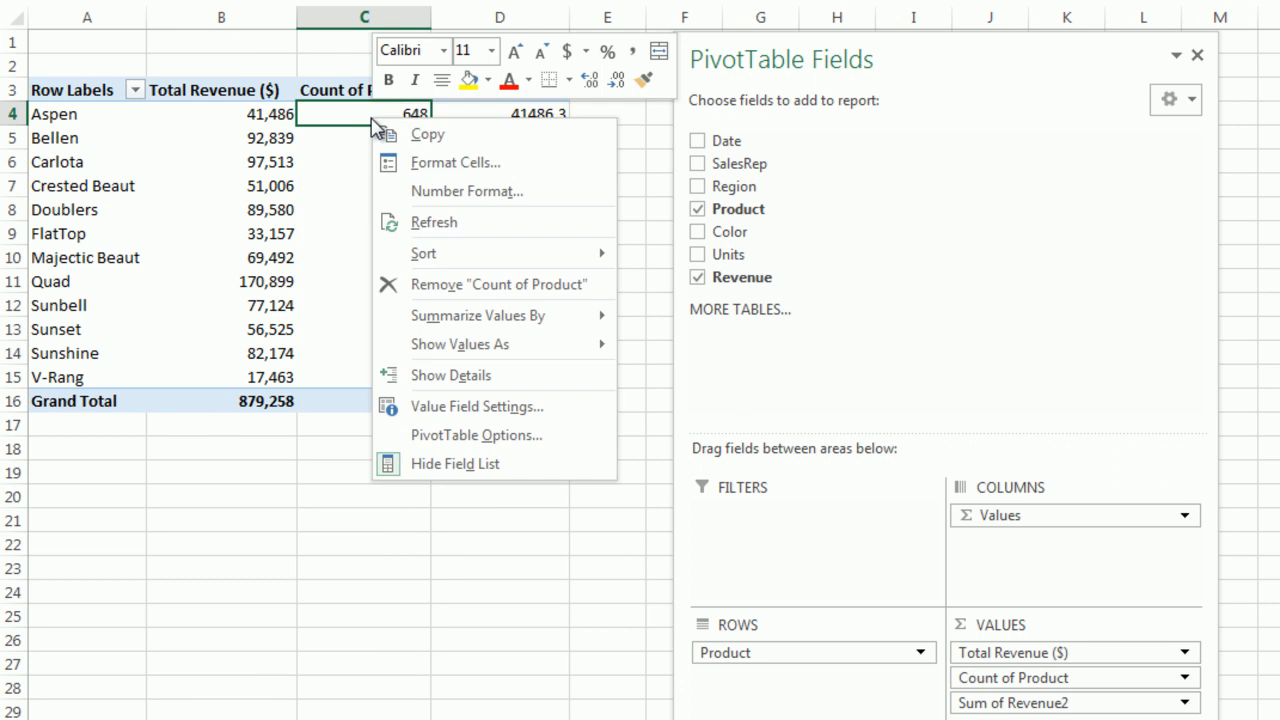
pyautogui.click(441, 197)
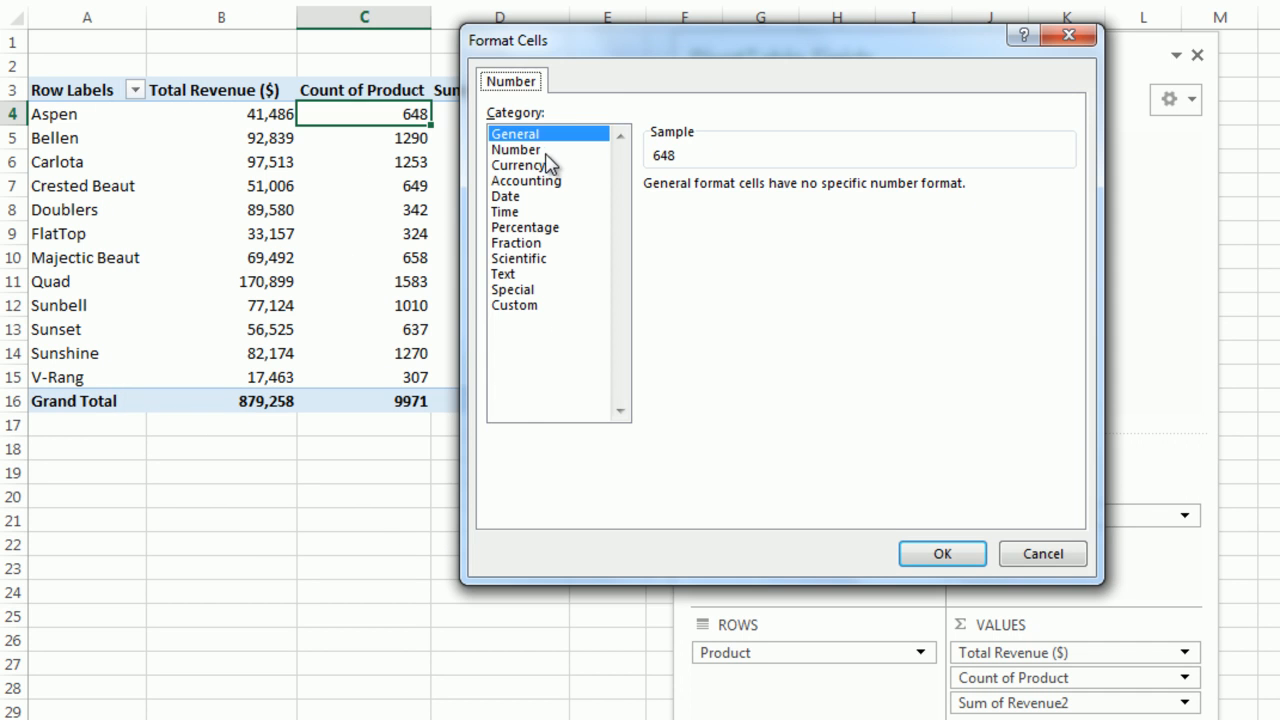
pyautogui.click(544, 152)
pyautogui.click(652, 217)
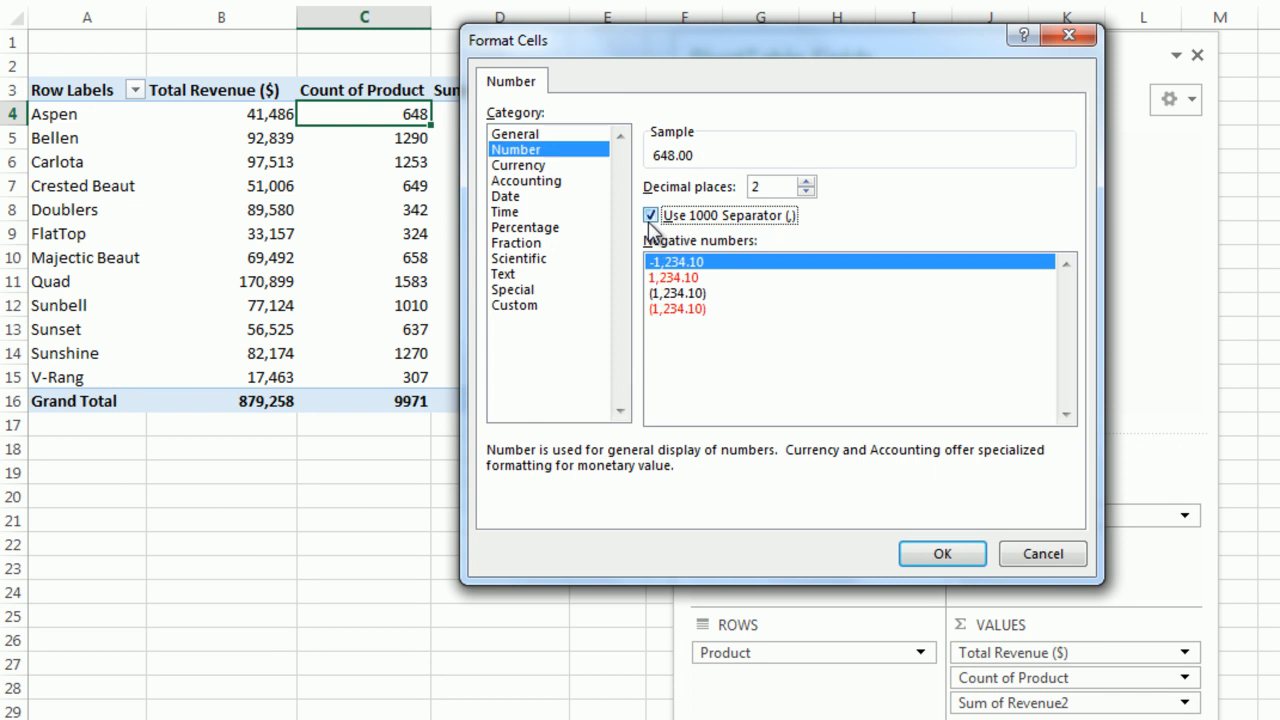
pyautogui.doubleClick(752, 188)
pyautogui.write('0')
pyautogui.click(944, 560)
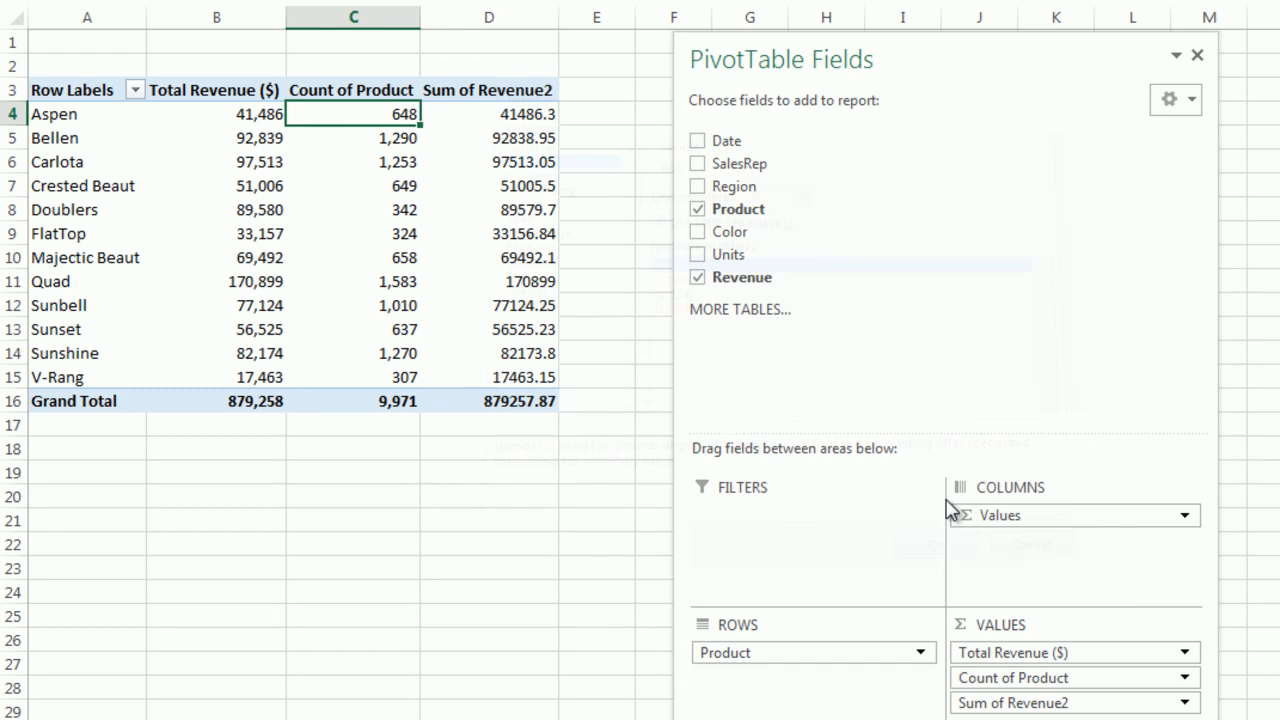
# Step: Rename the Count of Product heading as Count Transactions and widen column C to fit it
pyautogui.click(363, 91)
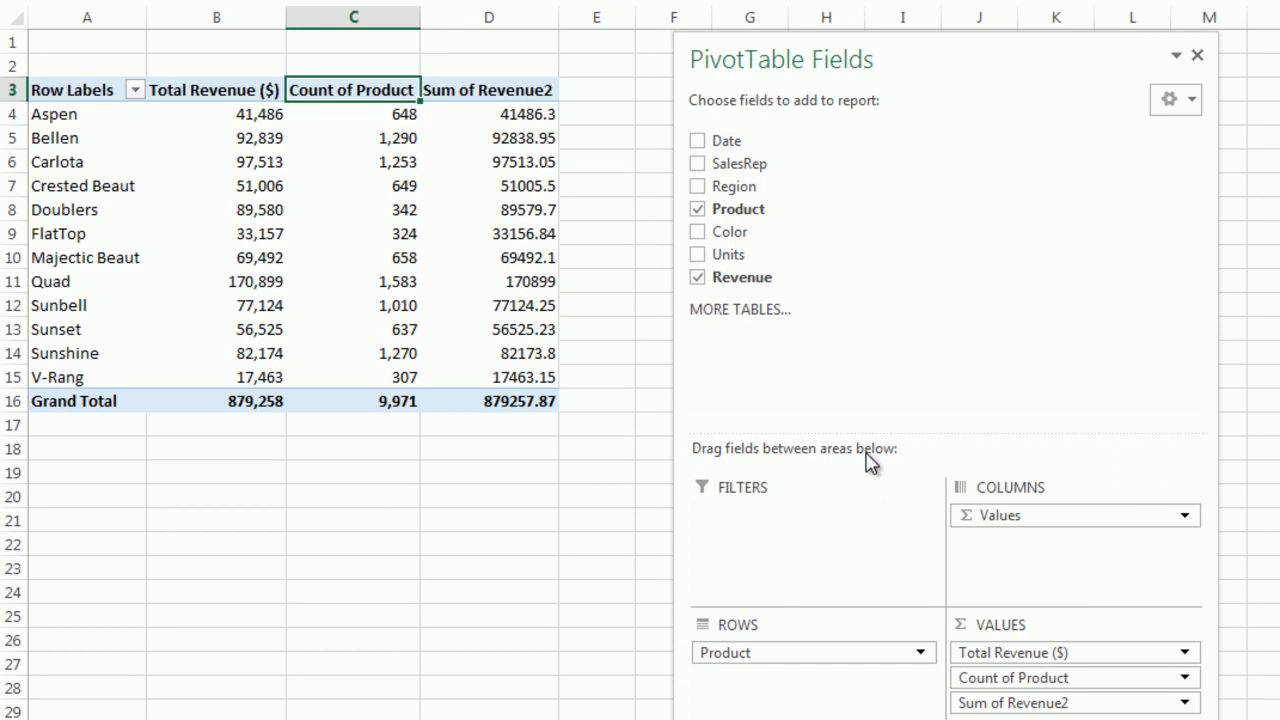
pyautogui.write('Count')
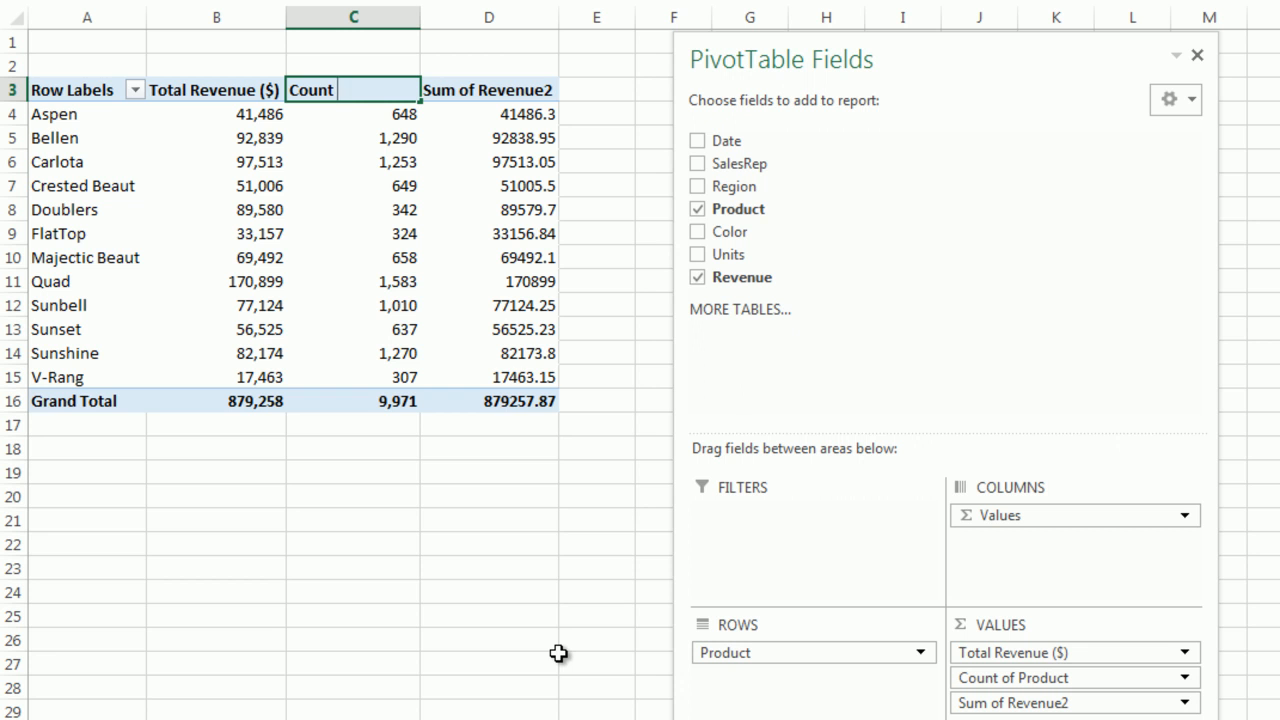
pyautogui.write(' Tracnsactions')
pyautogui.press('Return')
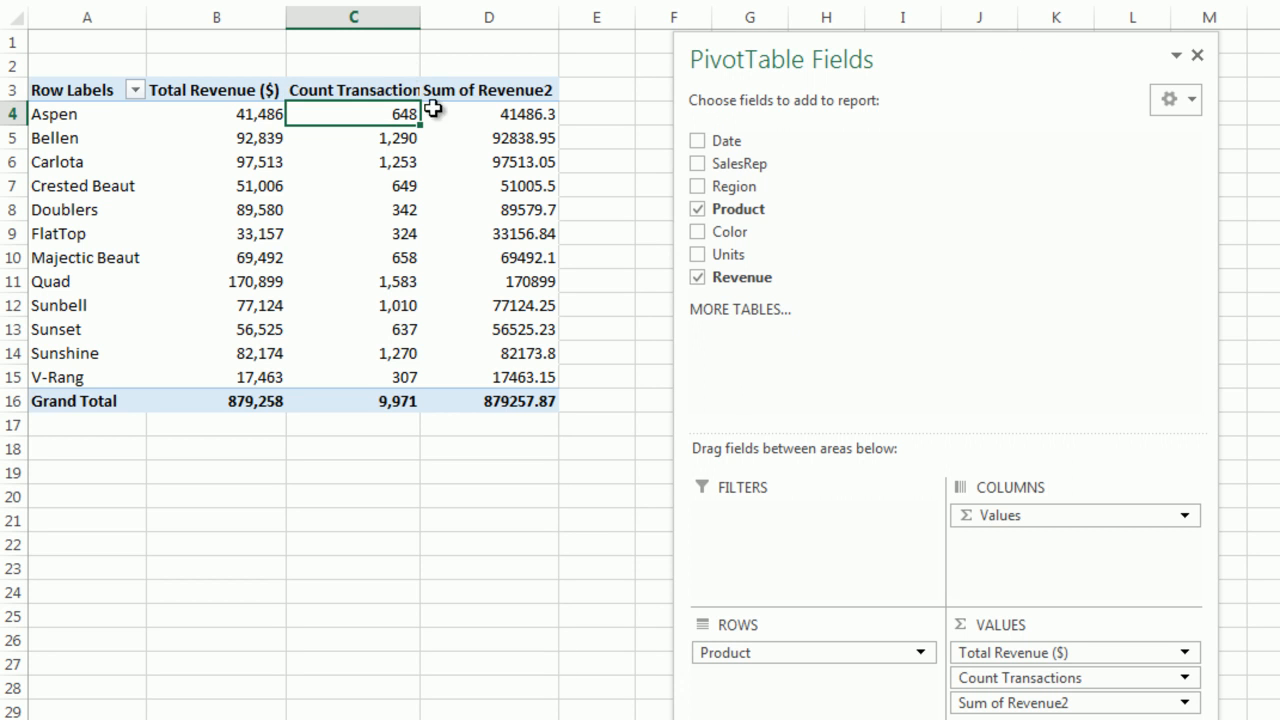
pyautogui.moveTo(420, 20); pyautogui.dragTo(446, 22)
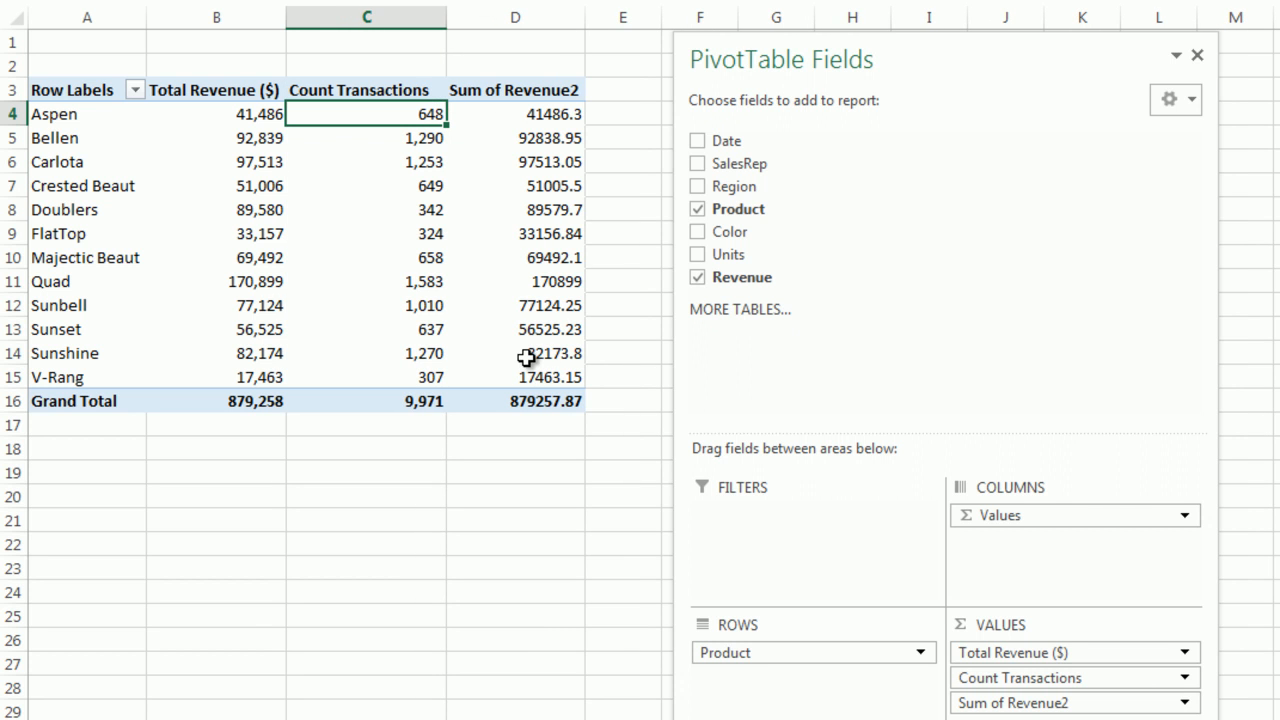
# Step: Summarize the Sum of Revenue2 field by Average and give it the custom name Ave Revenue ($)
pyautogui.click(508, 90)
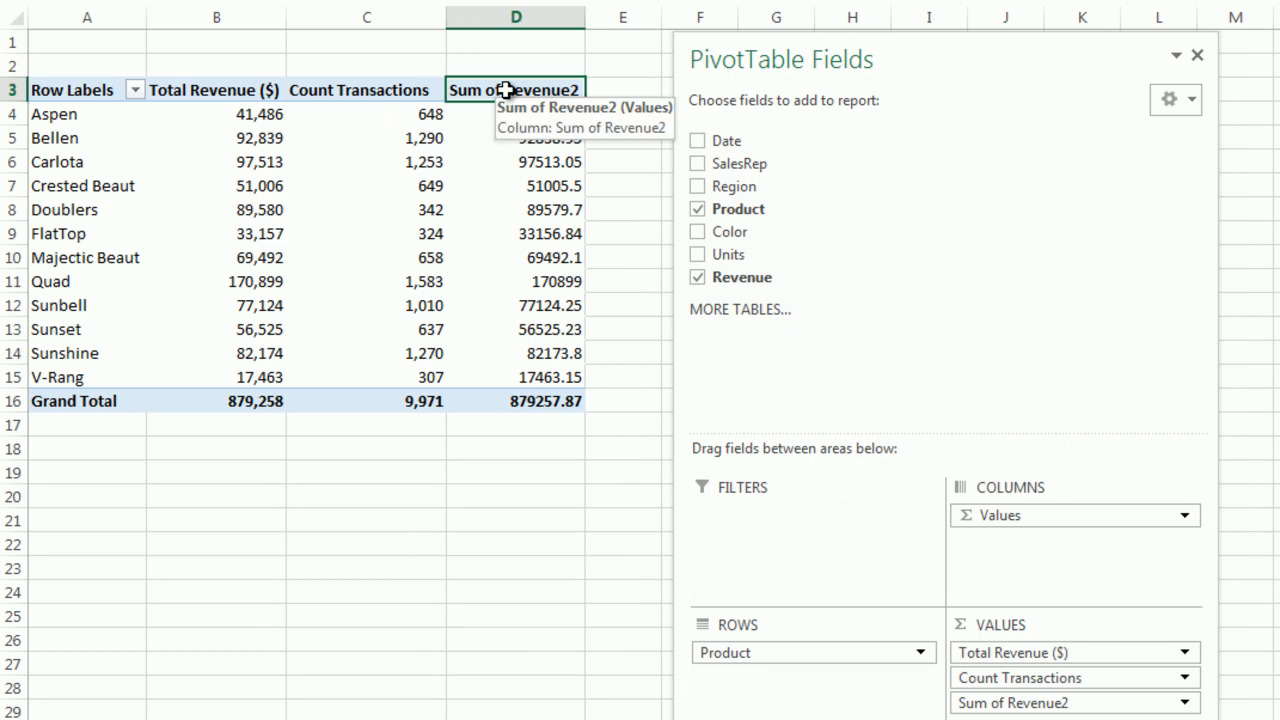
pyautogui.click(500, 114)
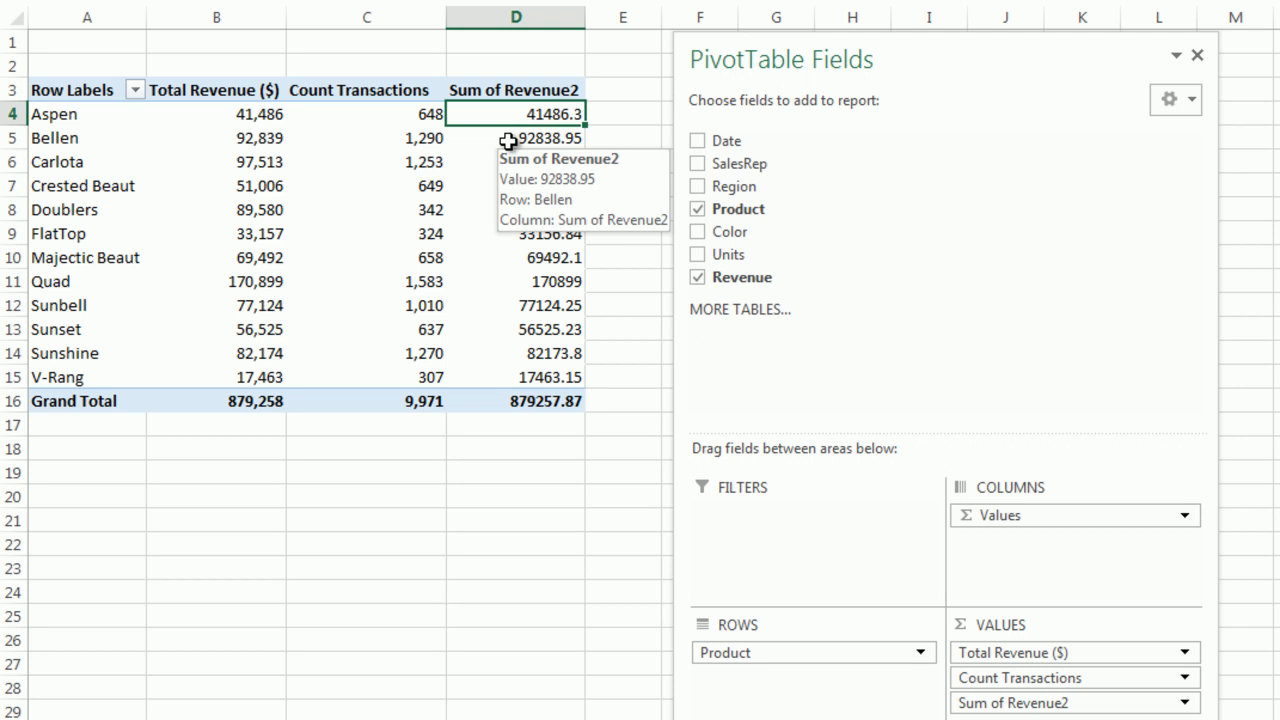
pyautogui.rightClick(485, 119)
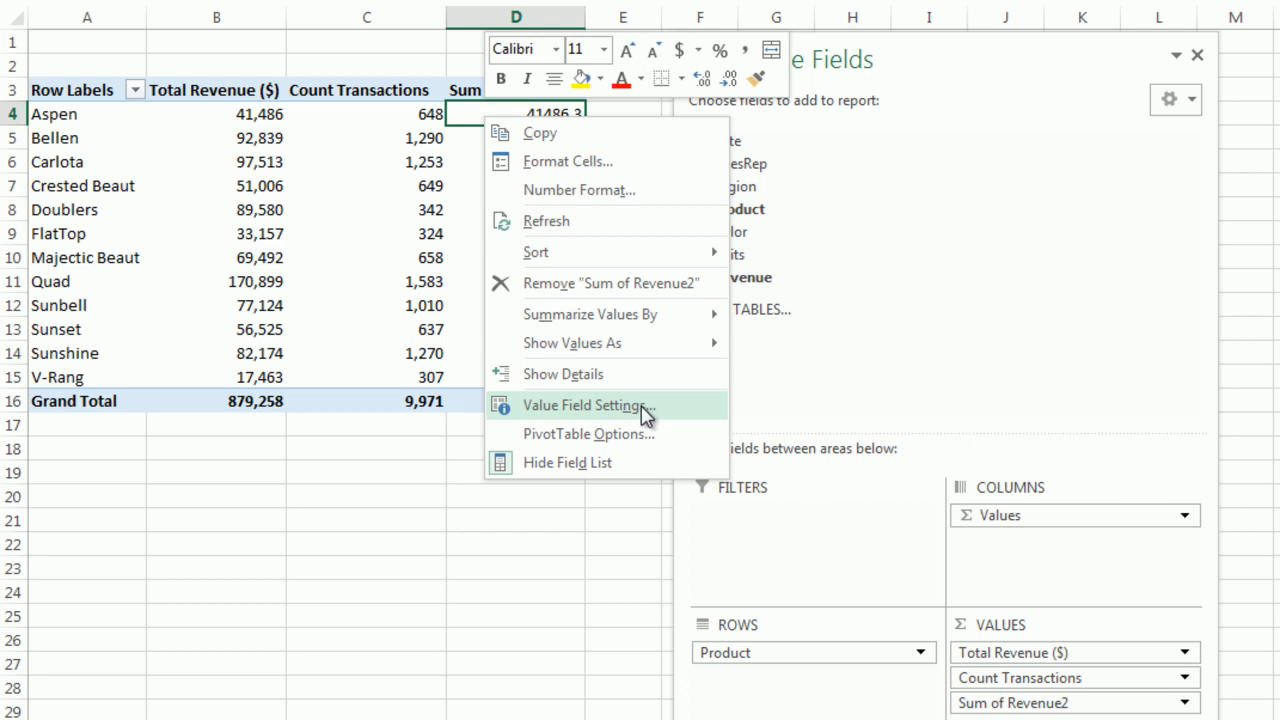
pyautogui.click(575, 410)
pyautogui.moveTo(522, 236); pyautogui.dragTo(797, 133)
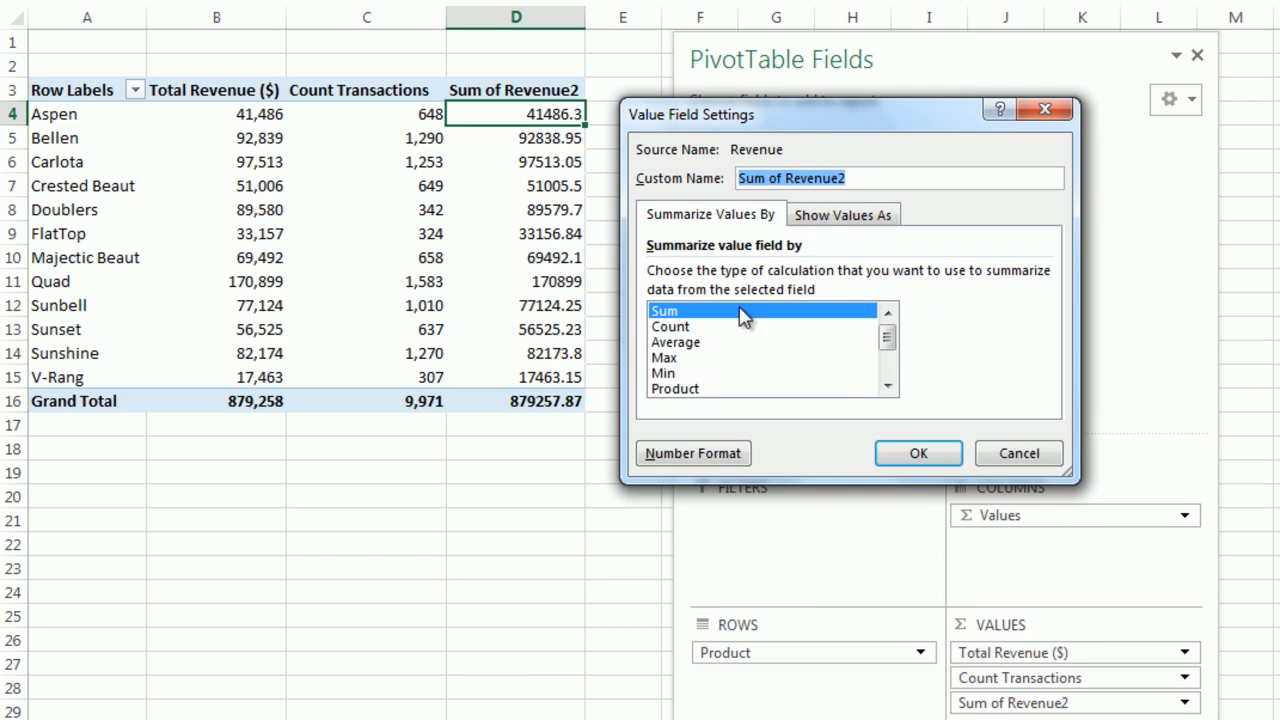
pyautogui.click(686, 342)
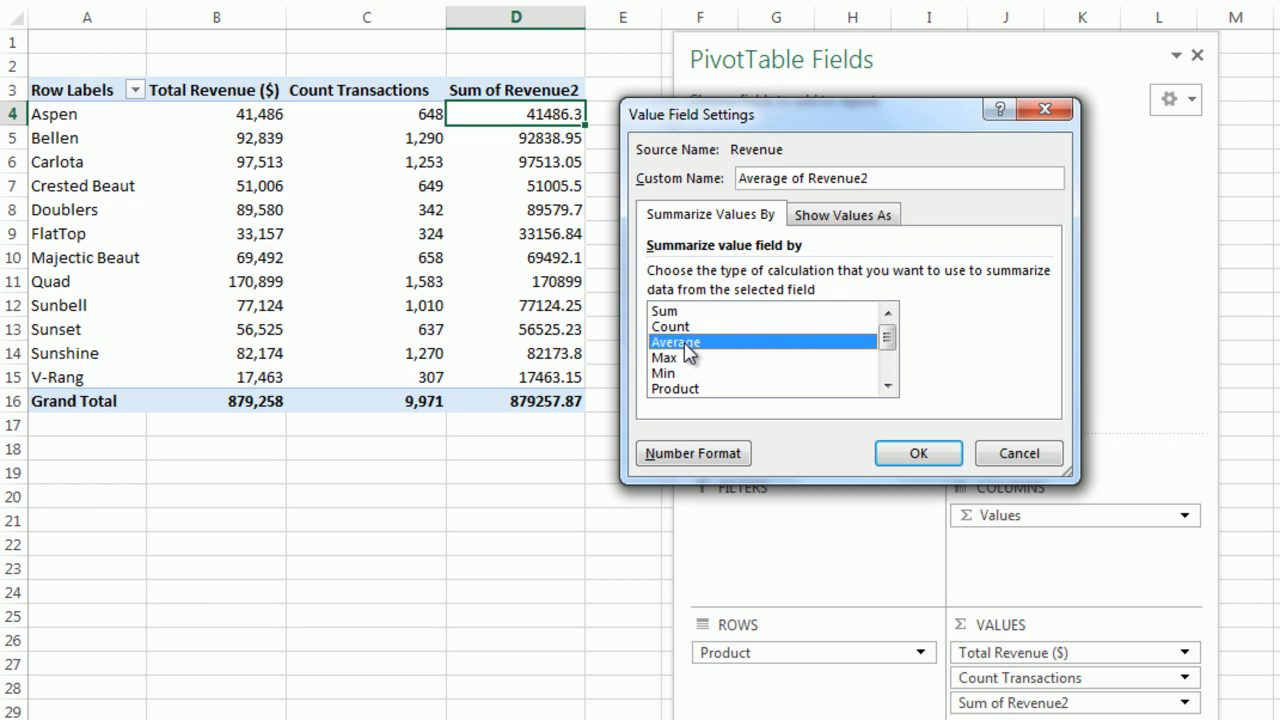
pyautogui.moveTo(888, 338)
pyautogui.mouseDown()
pyautogui.moveTo(893, 375)
pyautogui.moveTo(887, 335)
pyautogui.mouseUp()
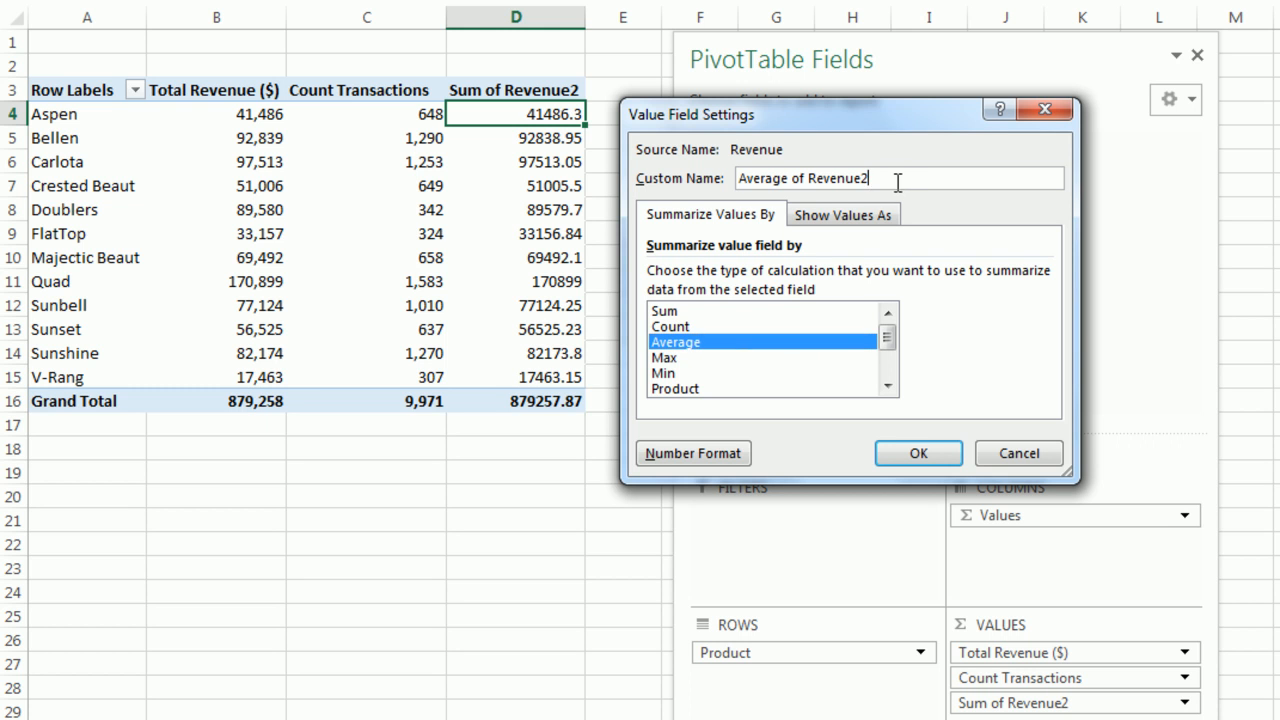
pyautogui.moveTo(899, 182); pyautogui.dragTo(694, 187)
pyautogui.write('Ave Revenue')
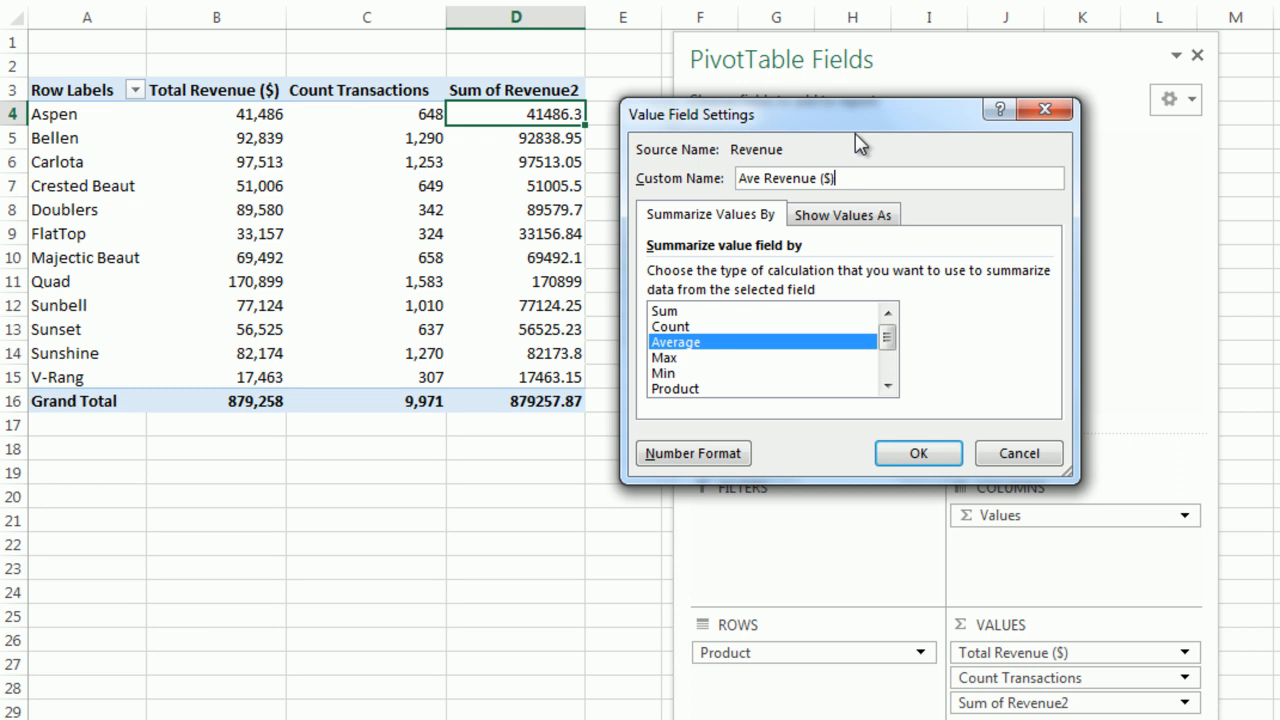
# Step: Format the average revenue field as Number with 2 decimal places and a thousands separator, and apply the field settings
pyautogui.click(691, 456)
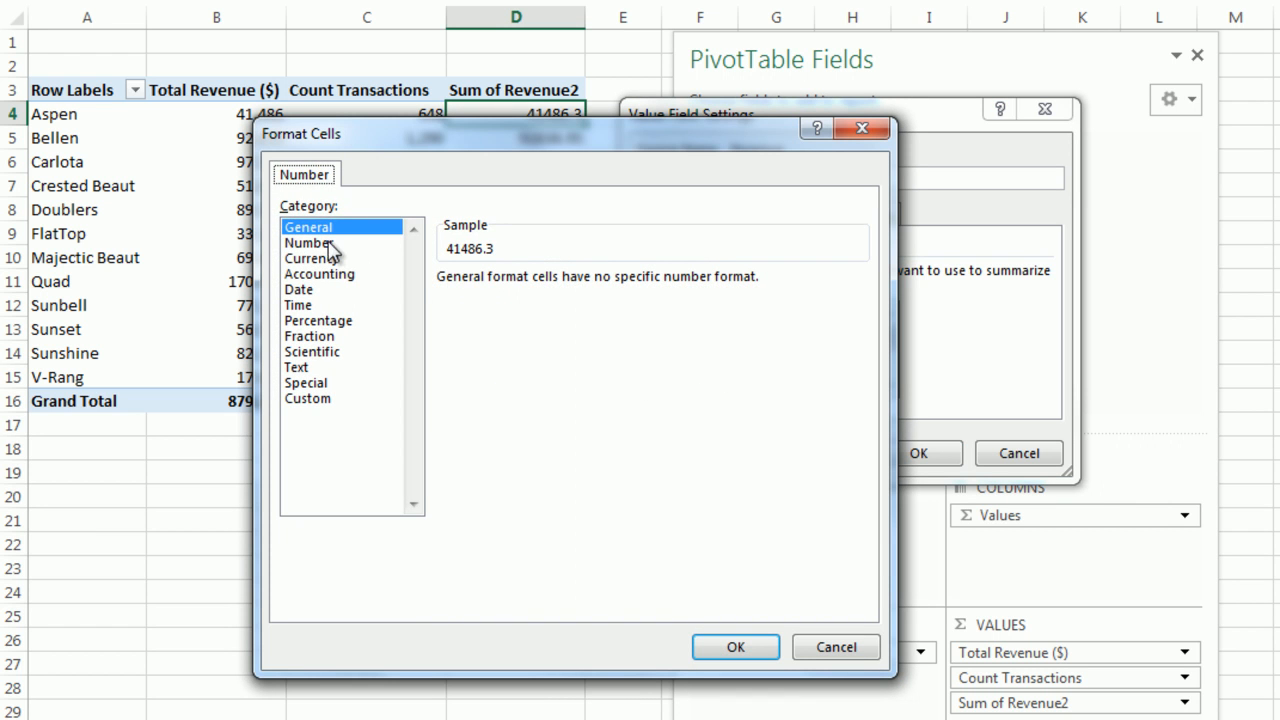
pyautogui.click(333, 246)
pyautogui.click(443, 308)
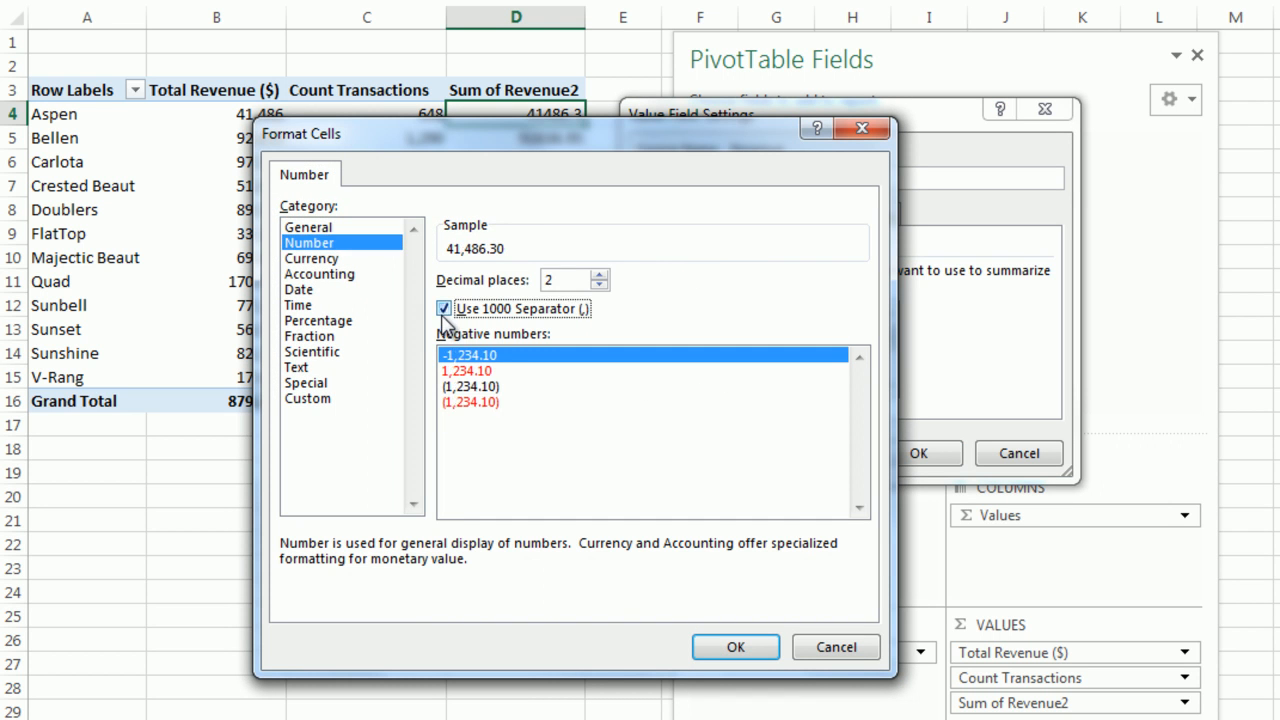
pyautogui.click(740, 648)
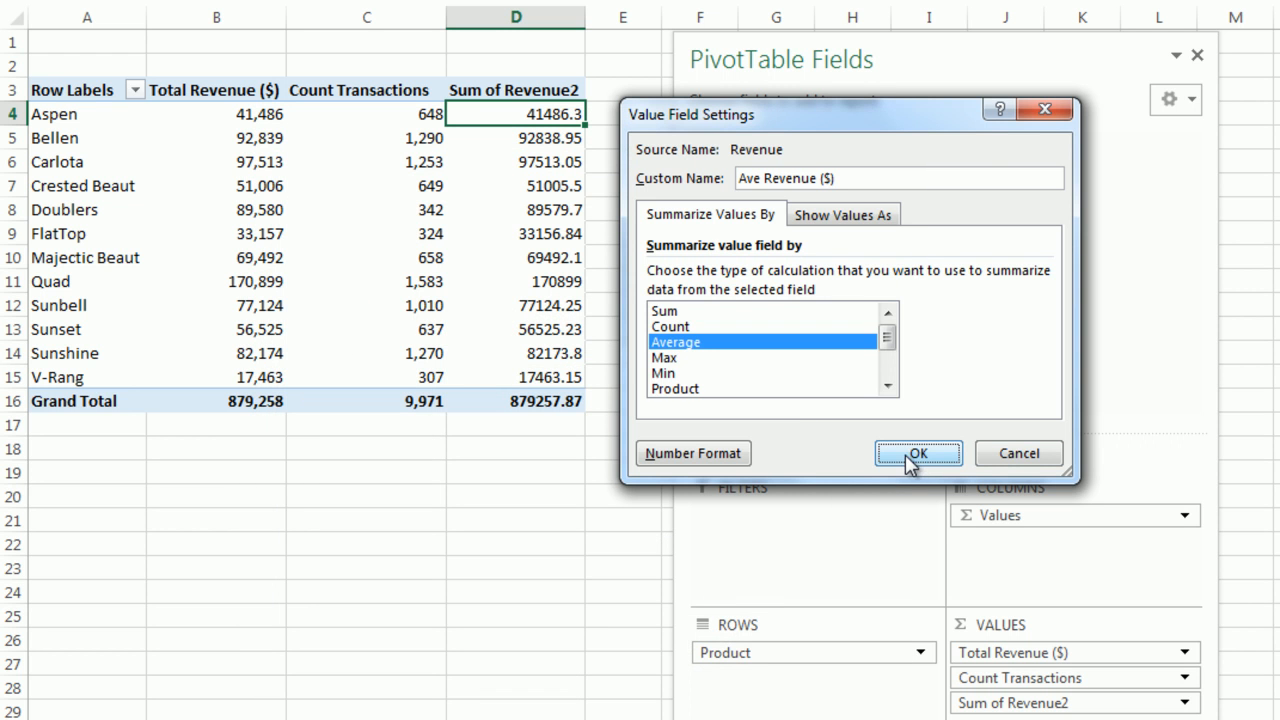
pyautogui.click(912, 456)
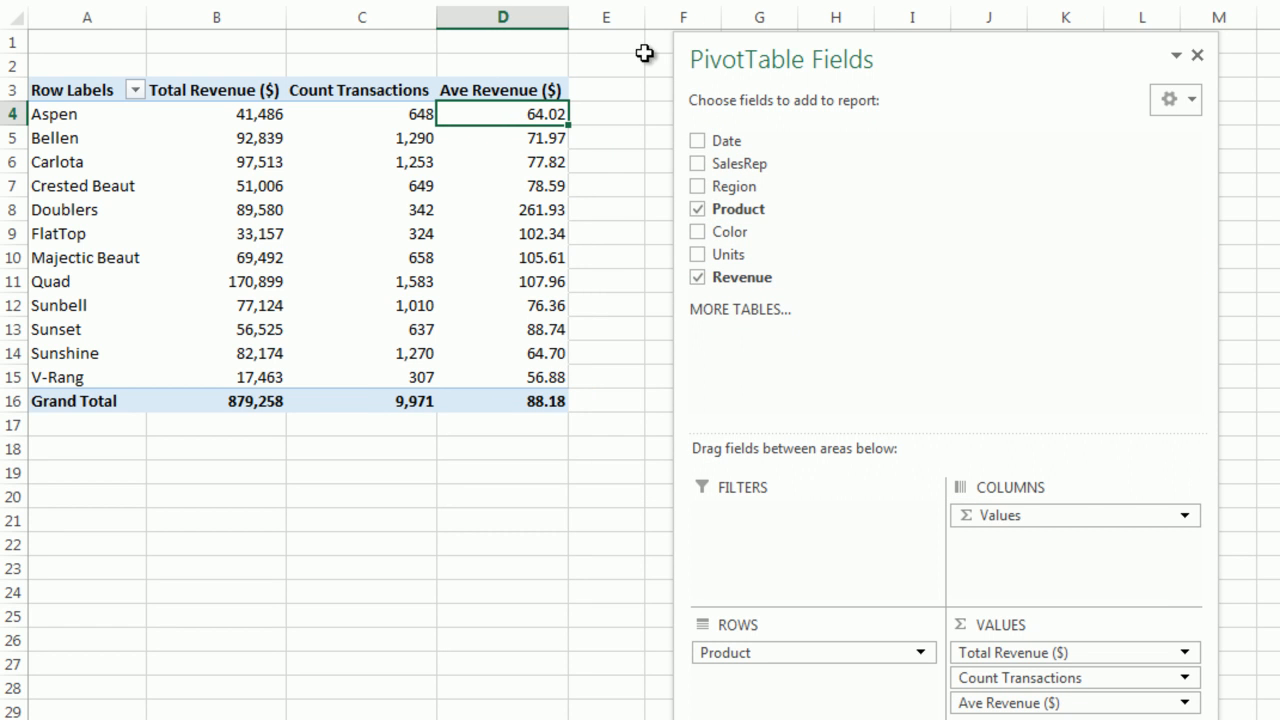
# Step: Show the PivotTable report in Tabular Form and select a blank cell below it
pyautogui.moveTo(566, 137)
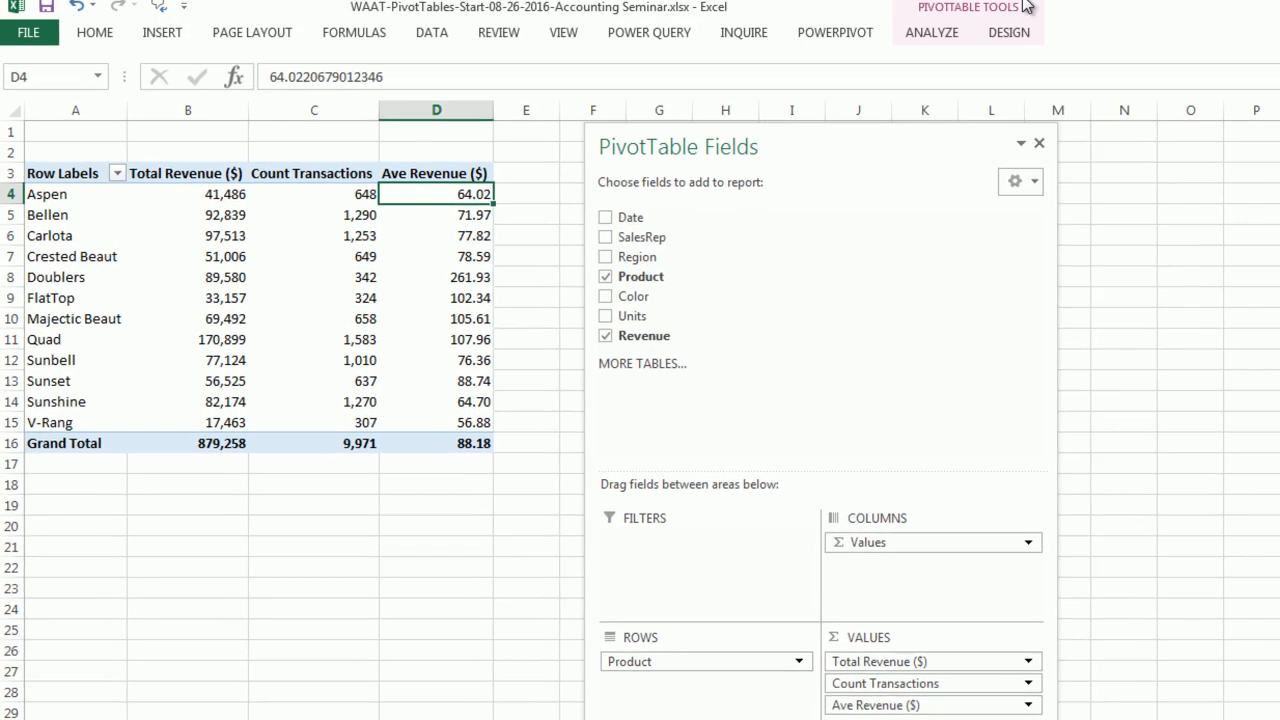
pyautogui.click(1009, 32)
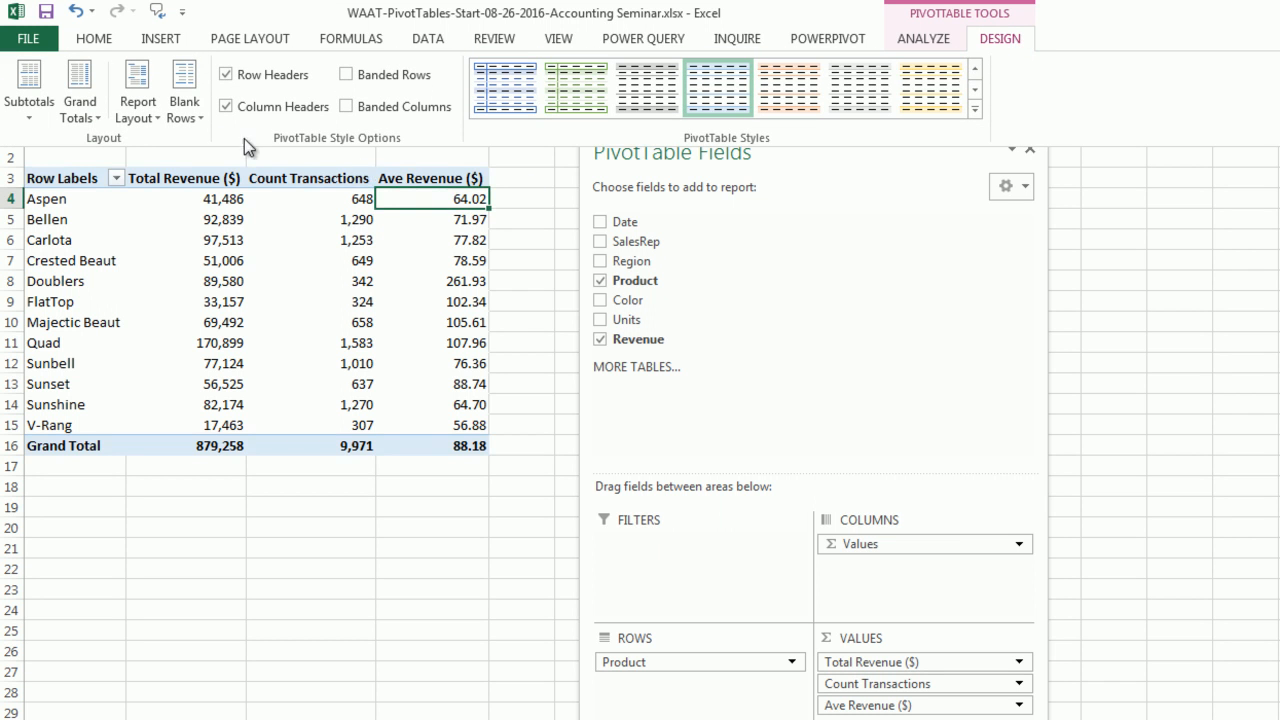
pyautogui.click(137, 112)
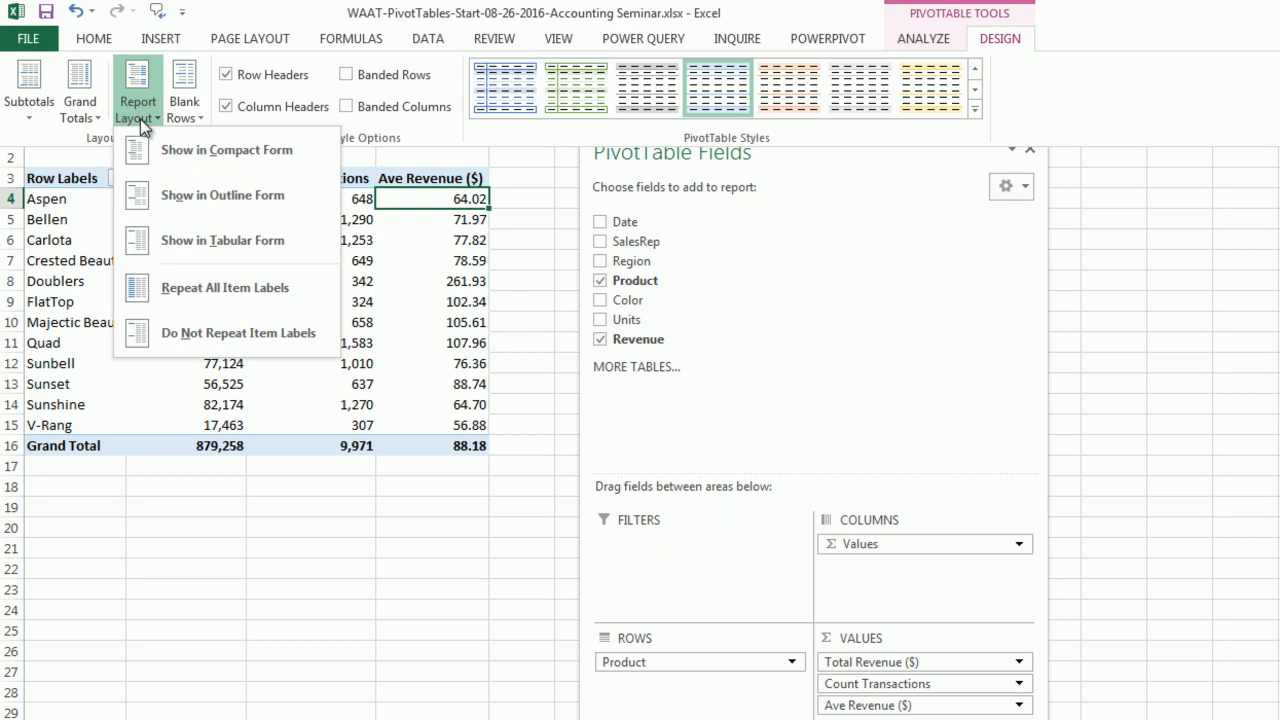
pyautogui.click(195, 242)
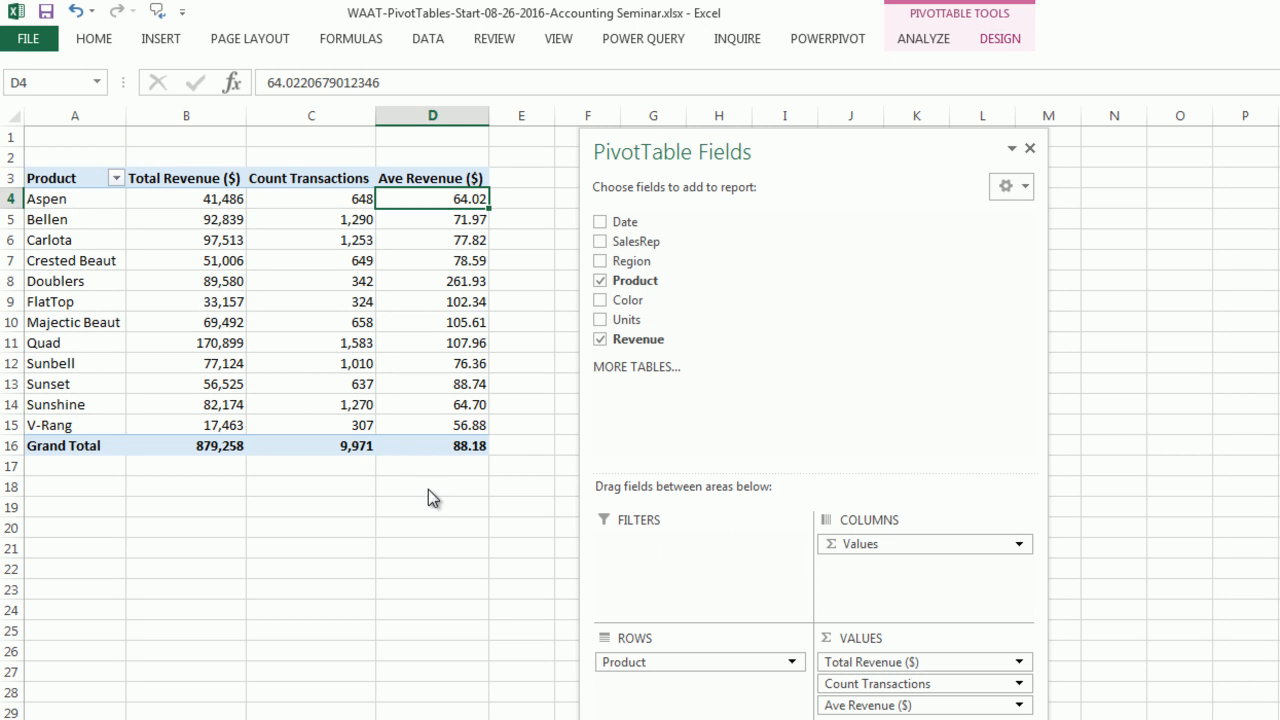
pyautogui.click(460, 488)
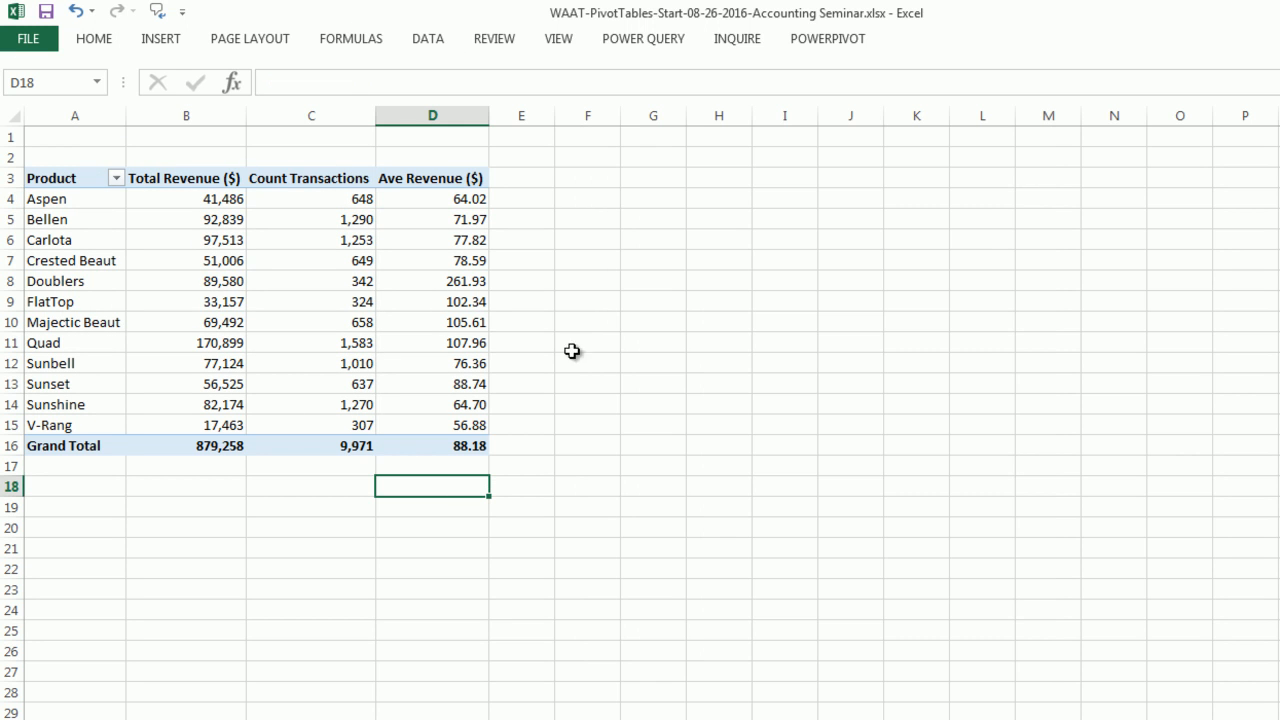
# Step: Create a PivotTable from the PivotTables sheet range A2:G9973, placed in cell F3 of the existing 2PivotsReport sheet
pyautogui.click(603, 182)
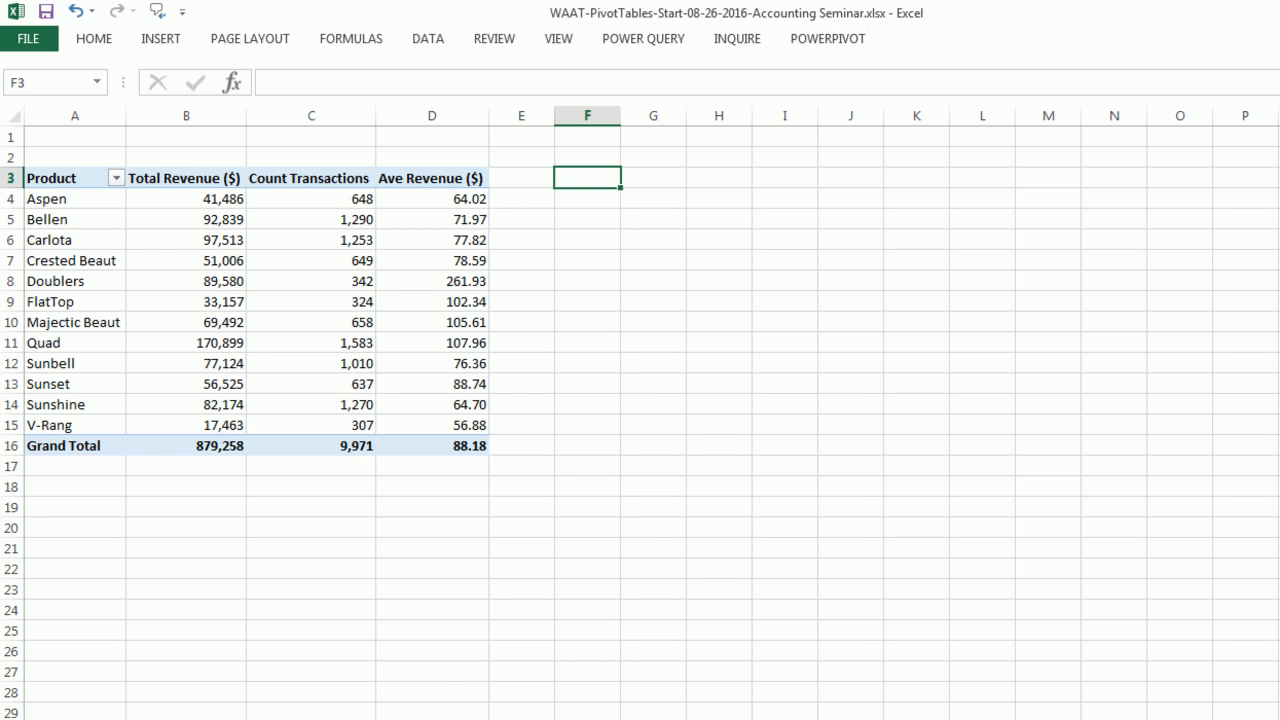
pyautogui.hotkey('ctrl', 'pagedown')
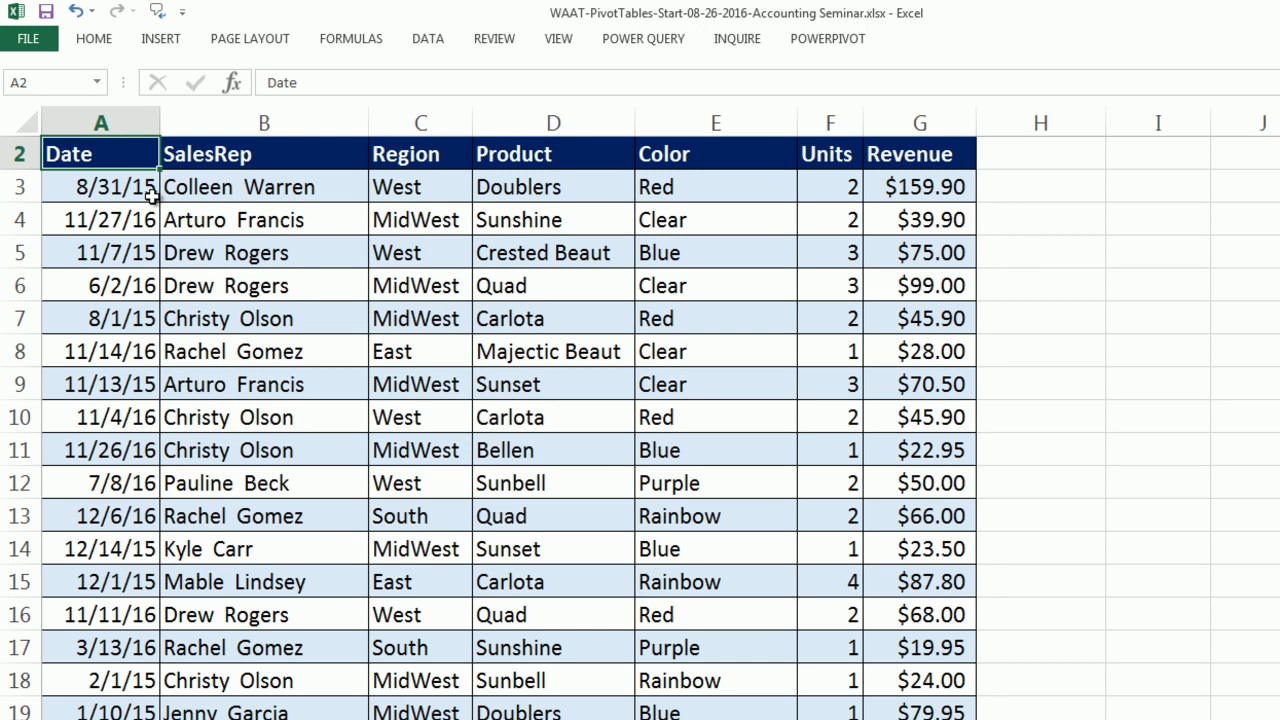
pyautogui.scroll(1, 323, 414)
pyautogui.hotkey('alt', 'n')
pyautogui.press('v')
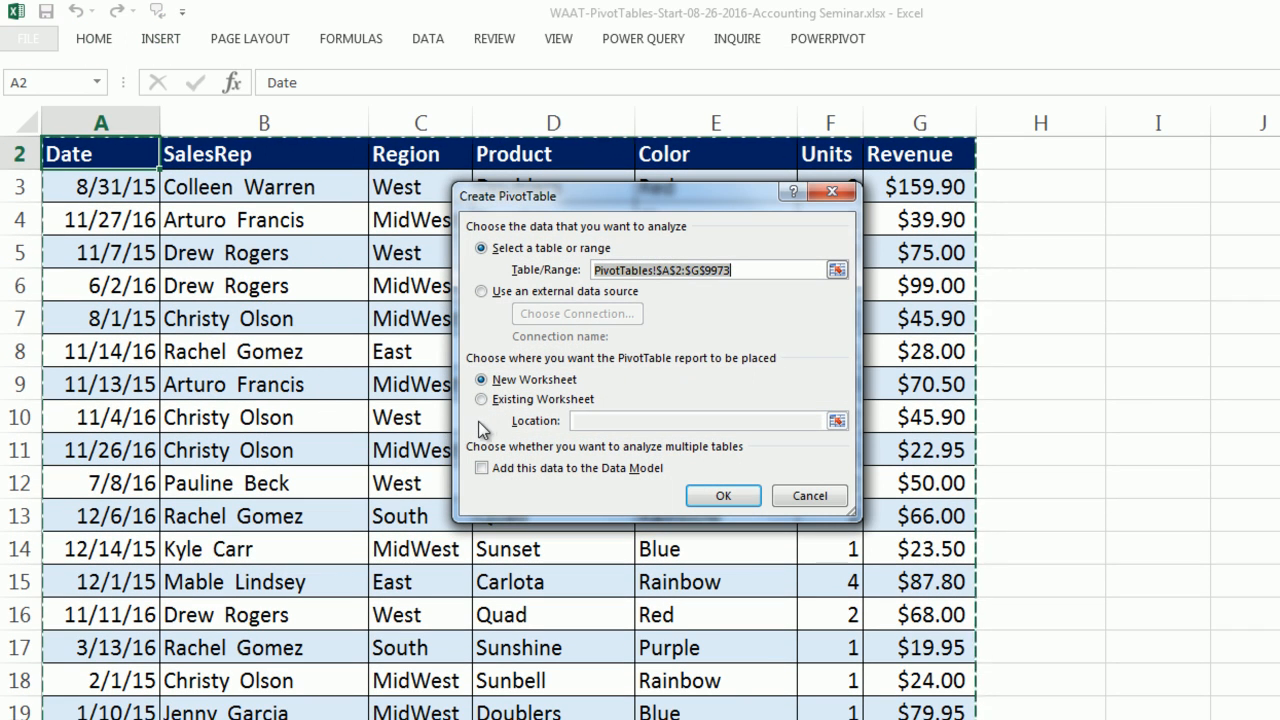
pyautogui.click(484, 401)
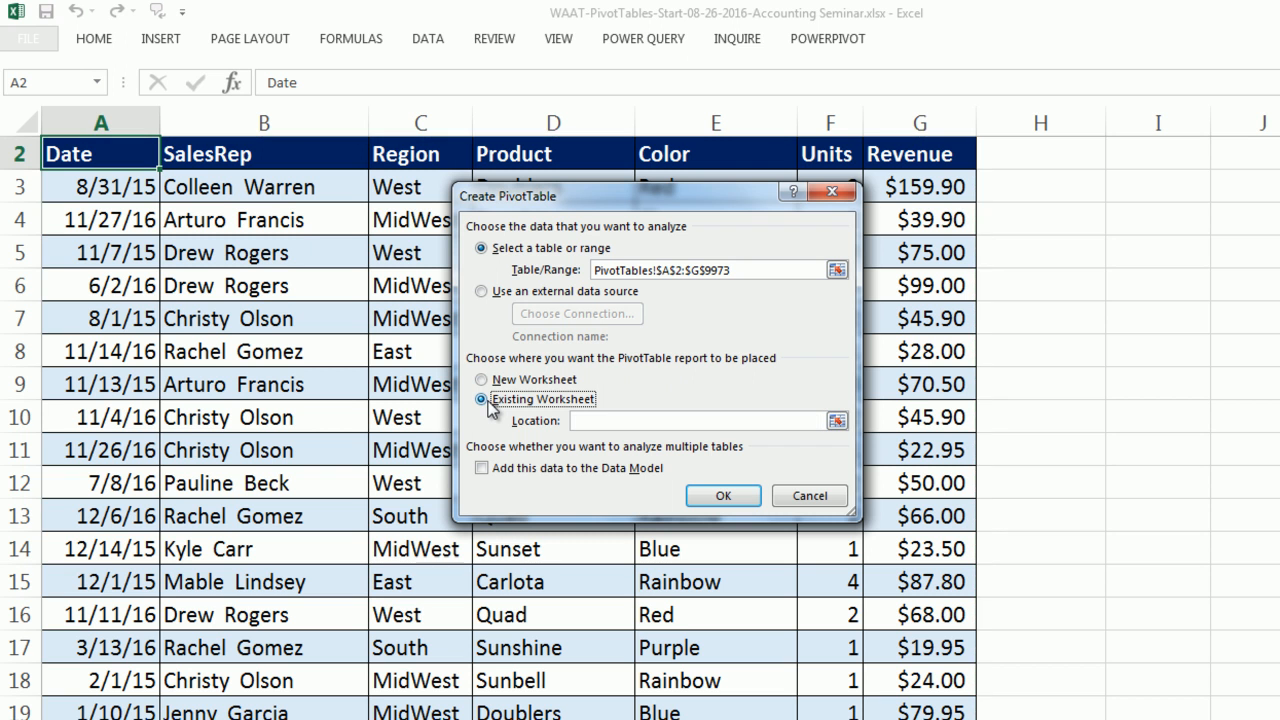
pyautogui.click(643, 420)
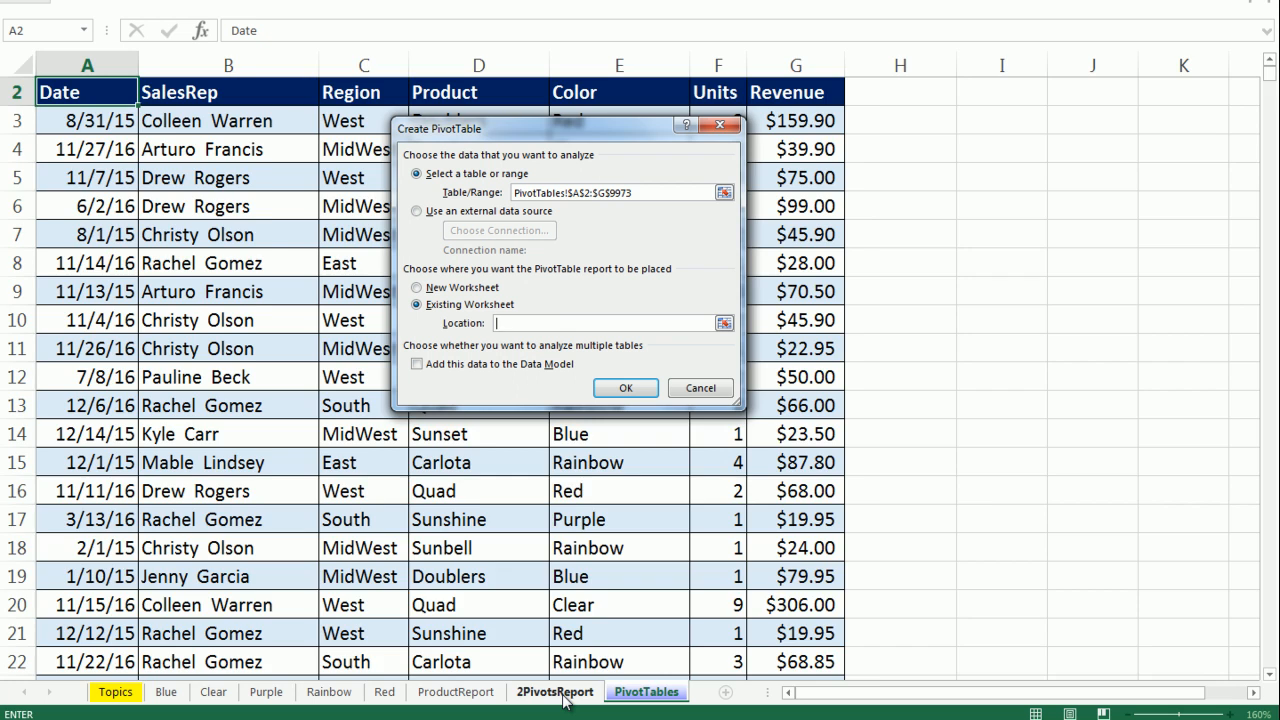
pyautogui.click(646, 719)
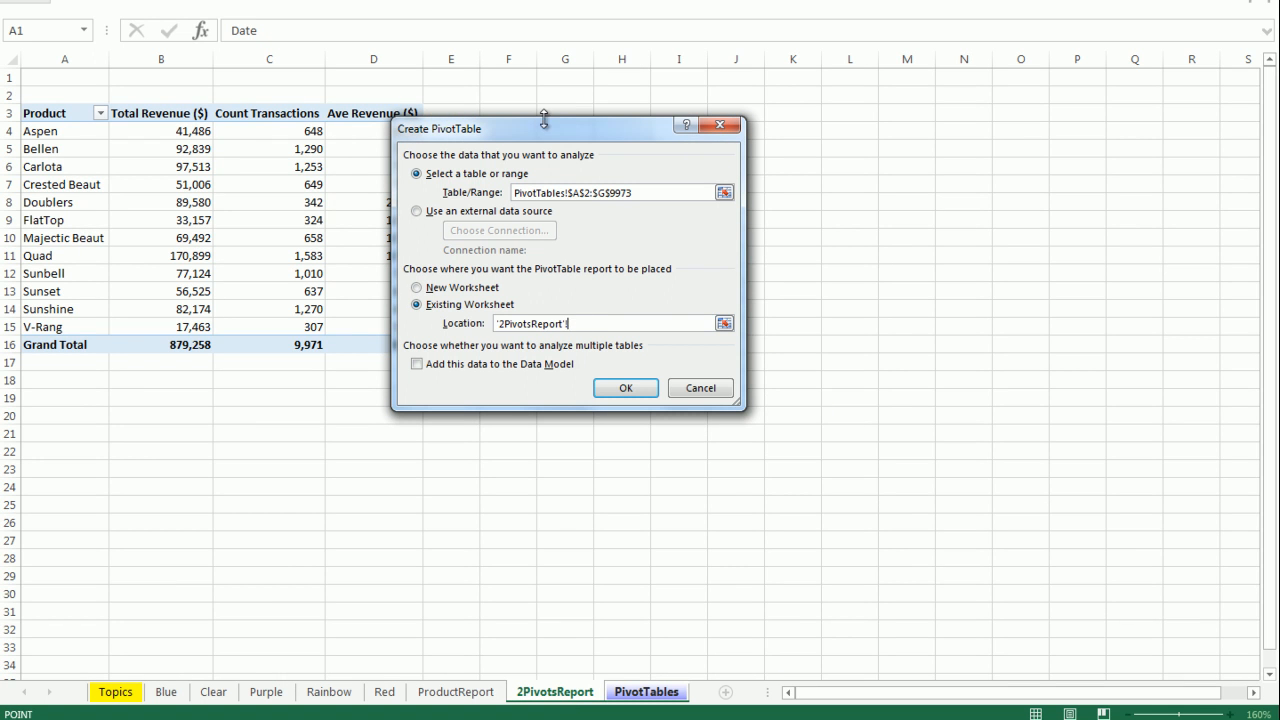
pyautogui.moveTo(533, 131); pyautogui.dragTo(759, 117)
pyautogui.click(516, 113)
pyautogui.click(853, 375)
# Step: Add Date to the Rows area of the new PivotTable and group the dates by Months and Years
pyautogui.moveTo(660, 95); pyautogui.dragTo(851, 103)
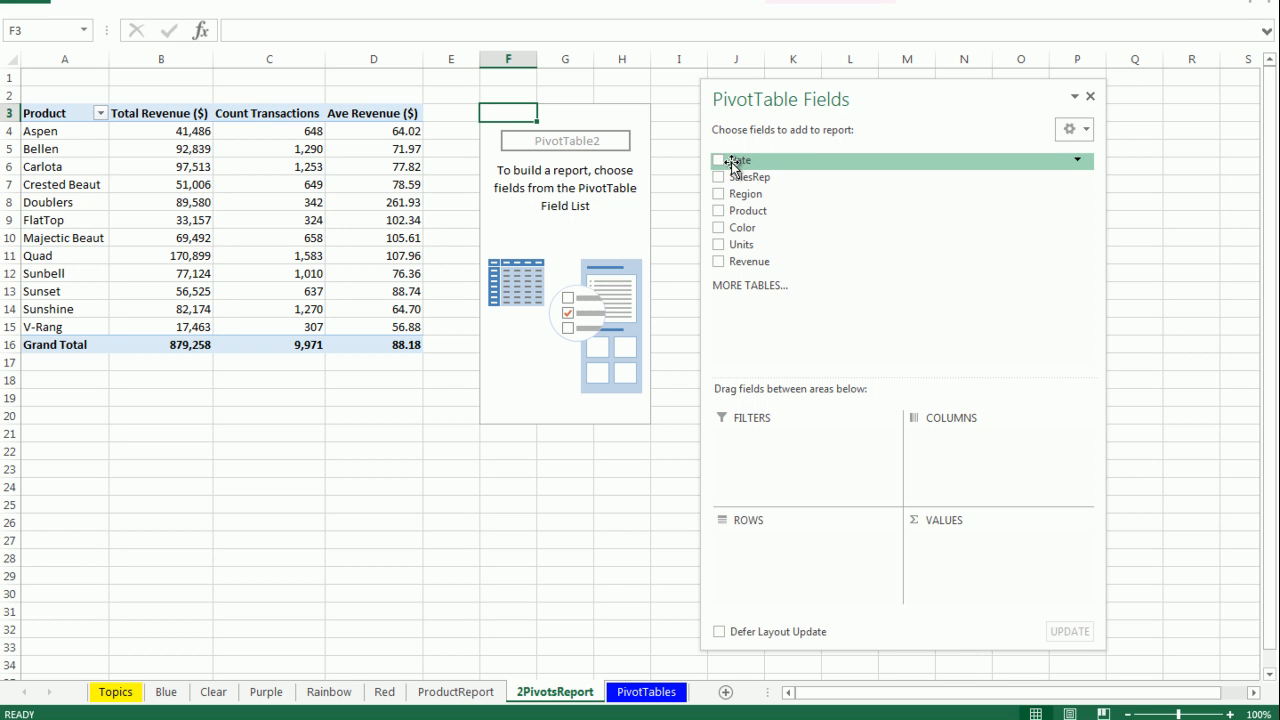
pyautogui.moveTo(731, 165); pyautogui.dragTo(798, 562)
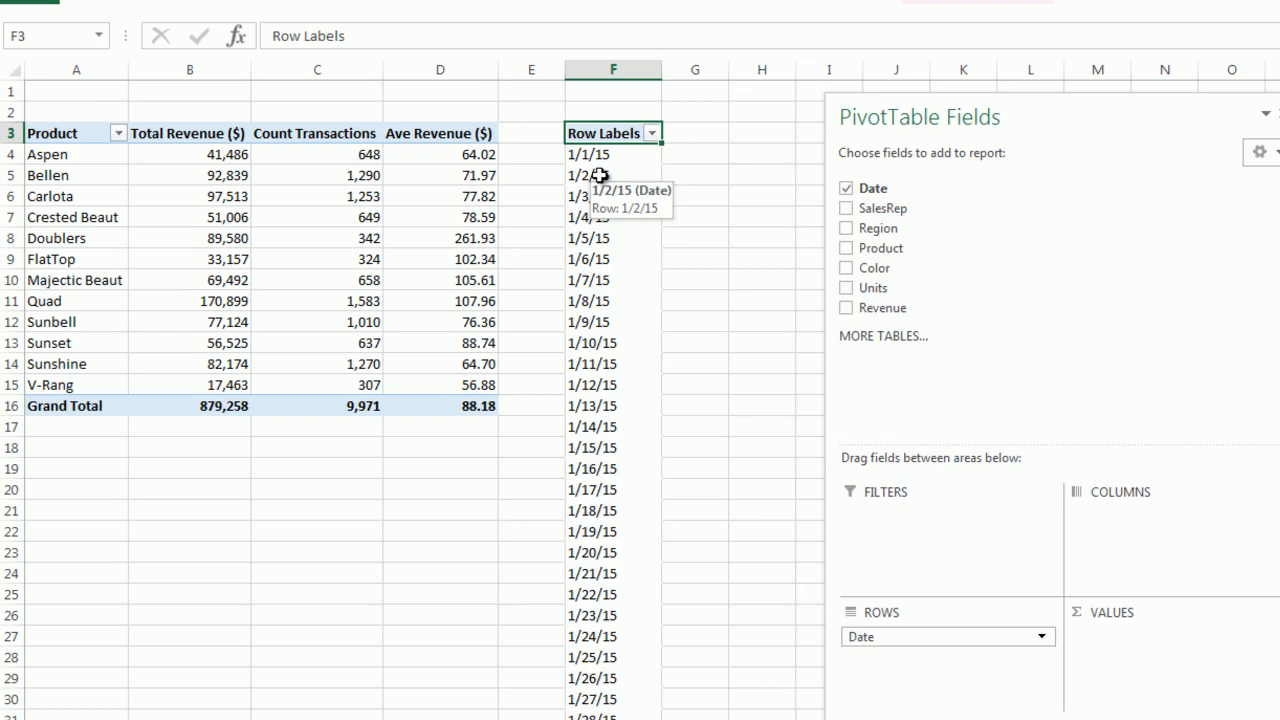
pyautogui.rightClick(510, 148)
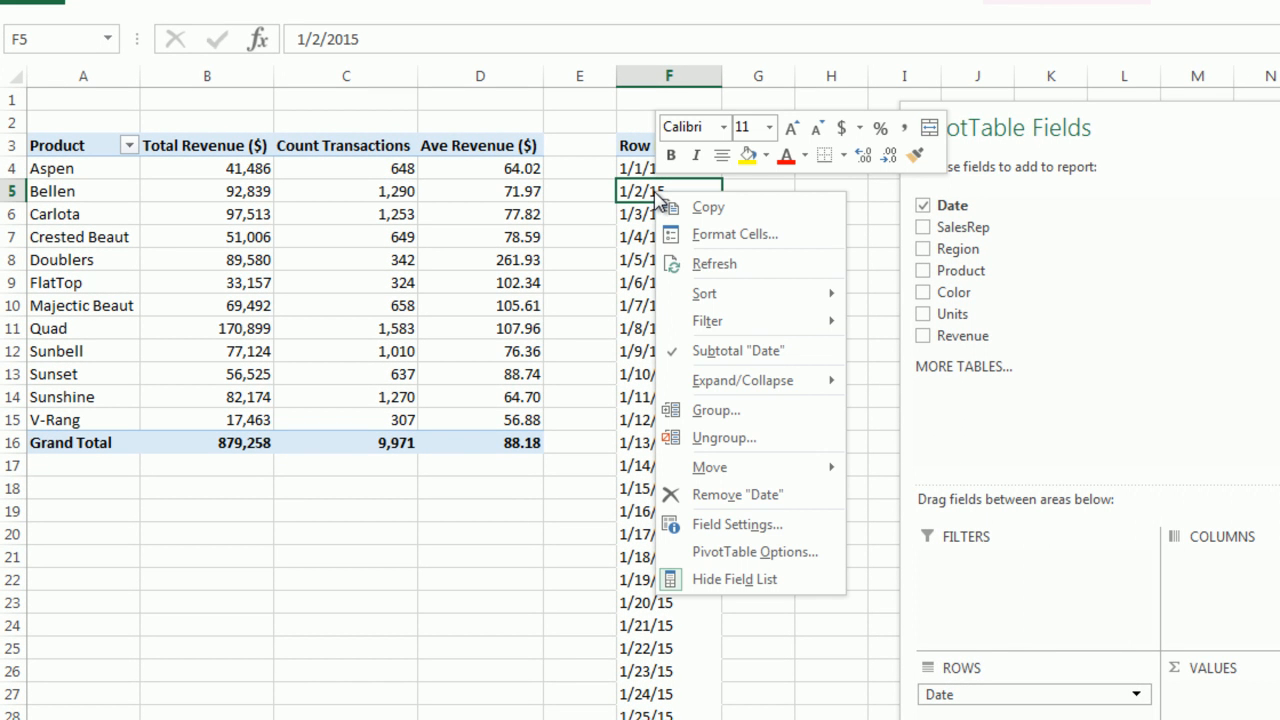
pyautogui.click(695, 419)
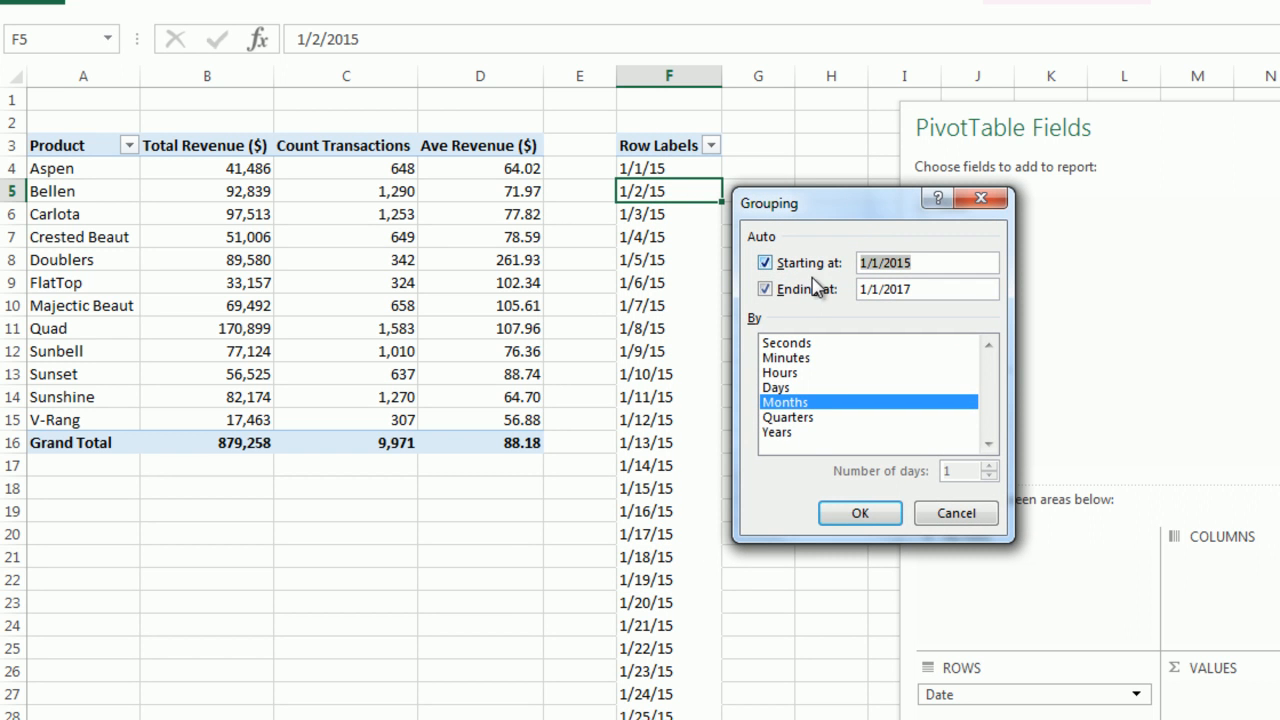
pyautogui.click(787, 432)
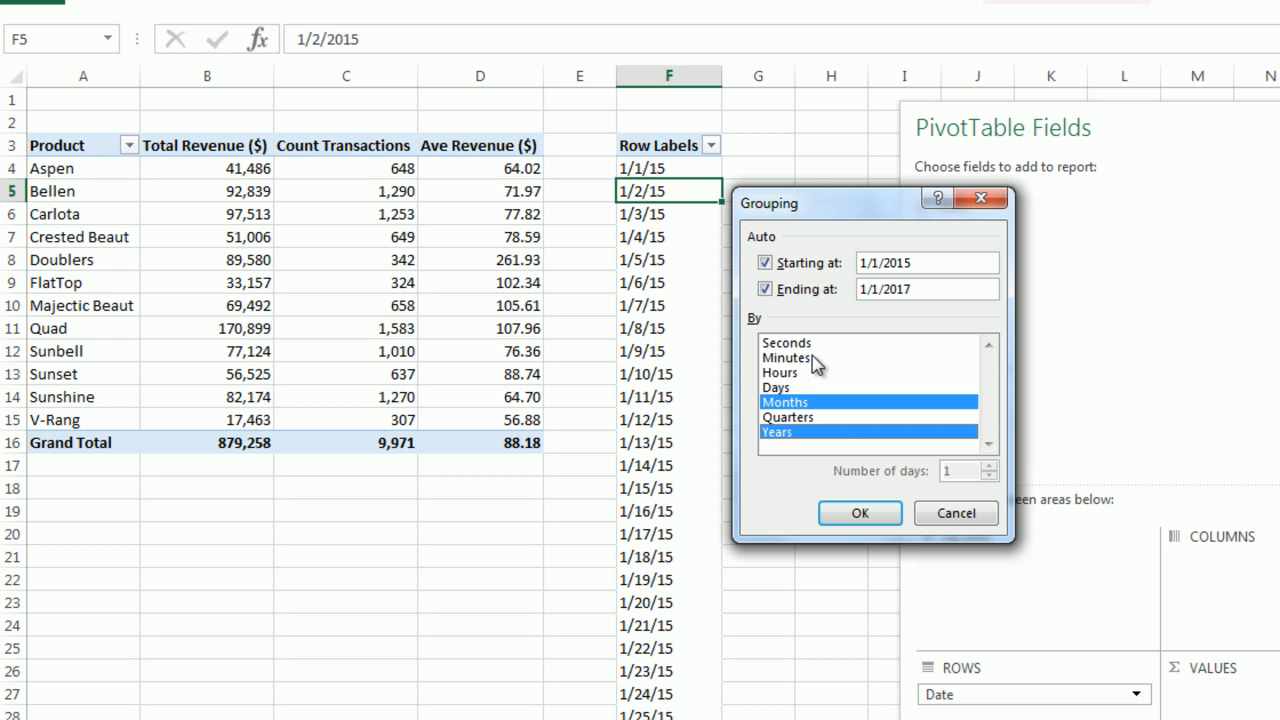
pyautogui.click(868, 514)
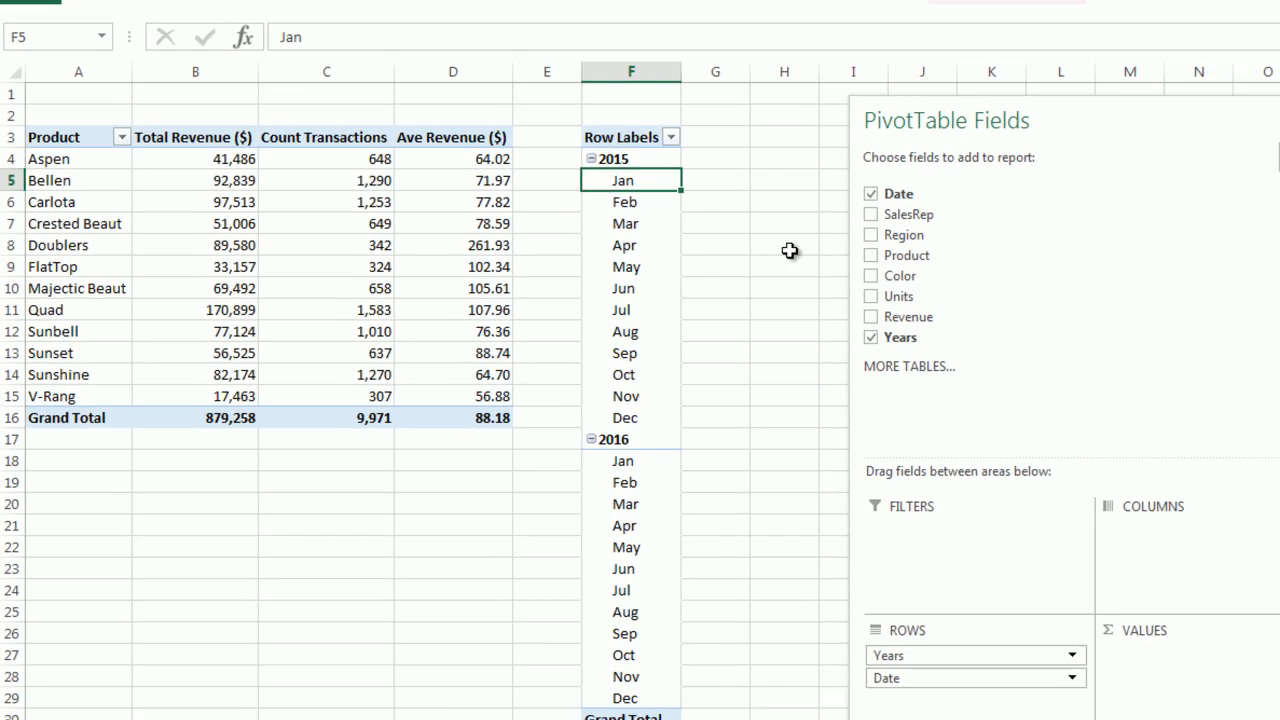
# Step: Add Revenue to the Values area and remove Years from the Rows area of the date PivotTable
pyautogui.moveTo(885, 318); pyautogui.dragTo(1143, 579)
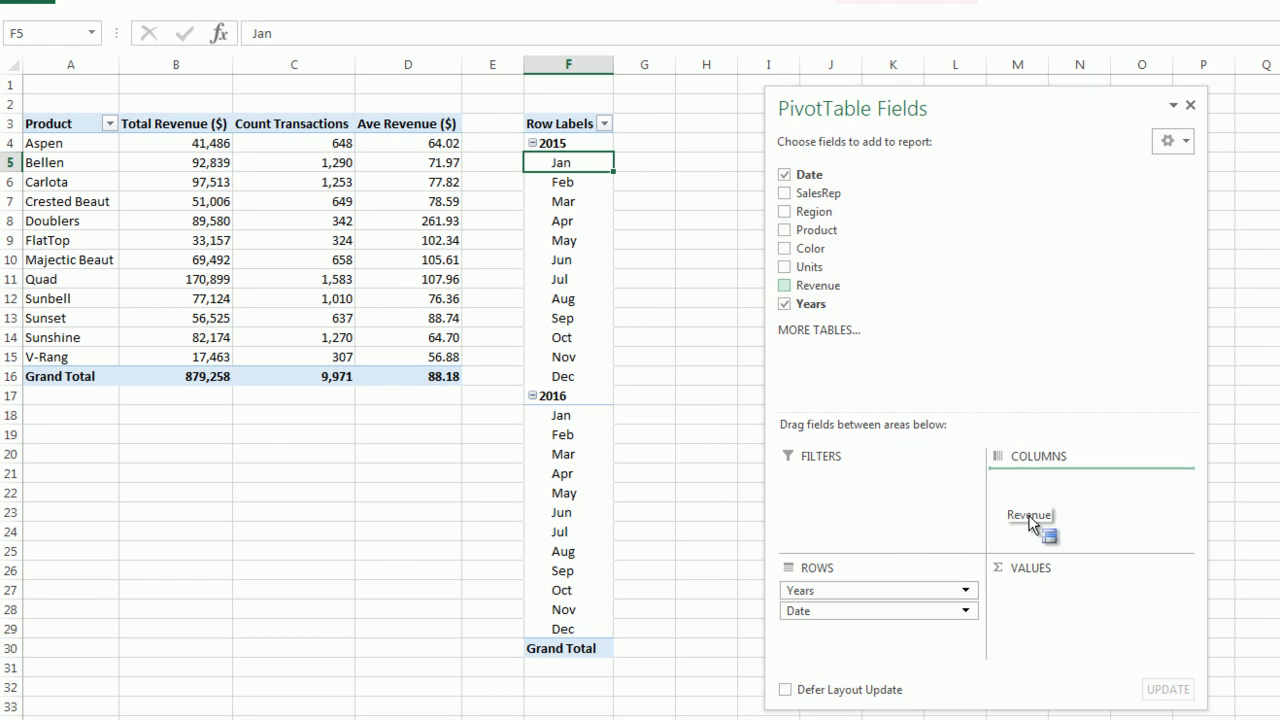
pyautogui.moveTo(1031, 522); pyautogui.dragTo(1055, 598)
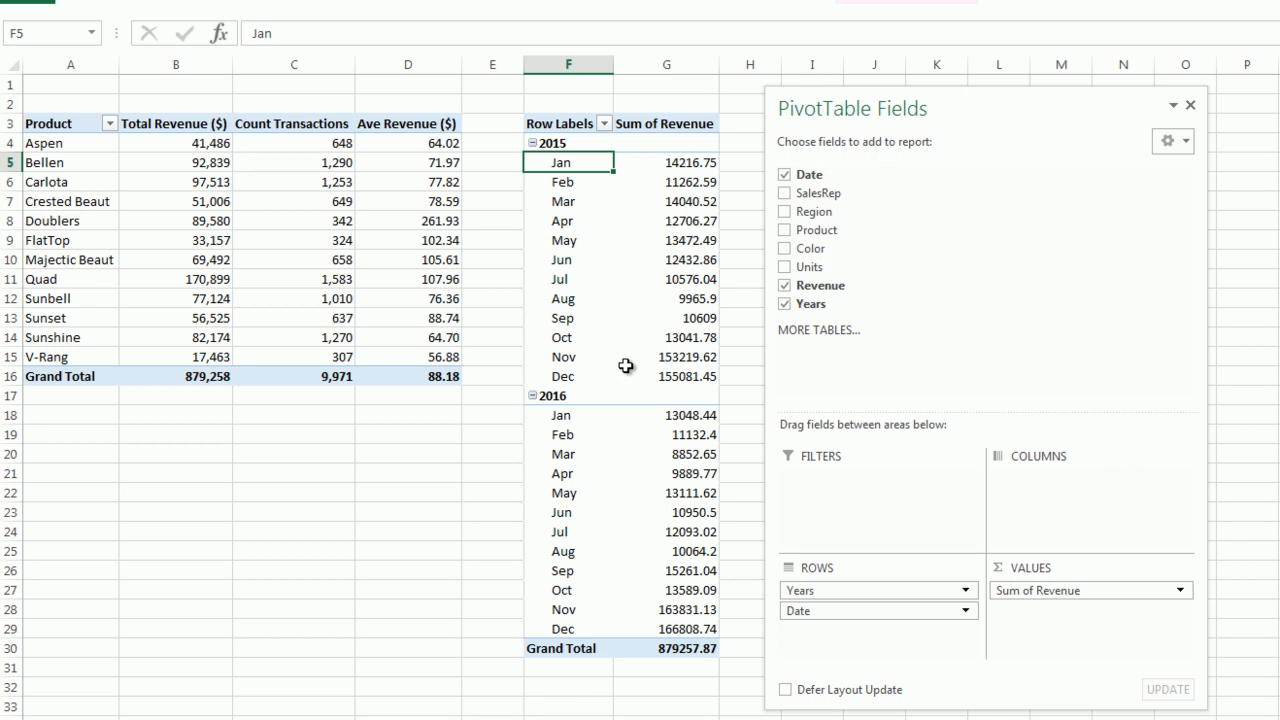
pyautogui.moveTo(818, 598); pyautogui.dragTo(375, 505)
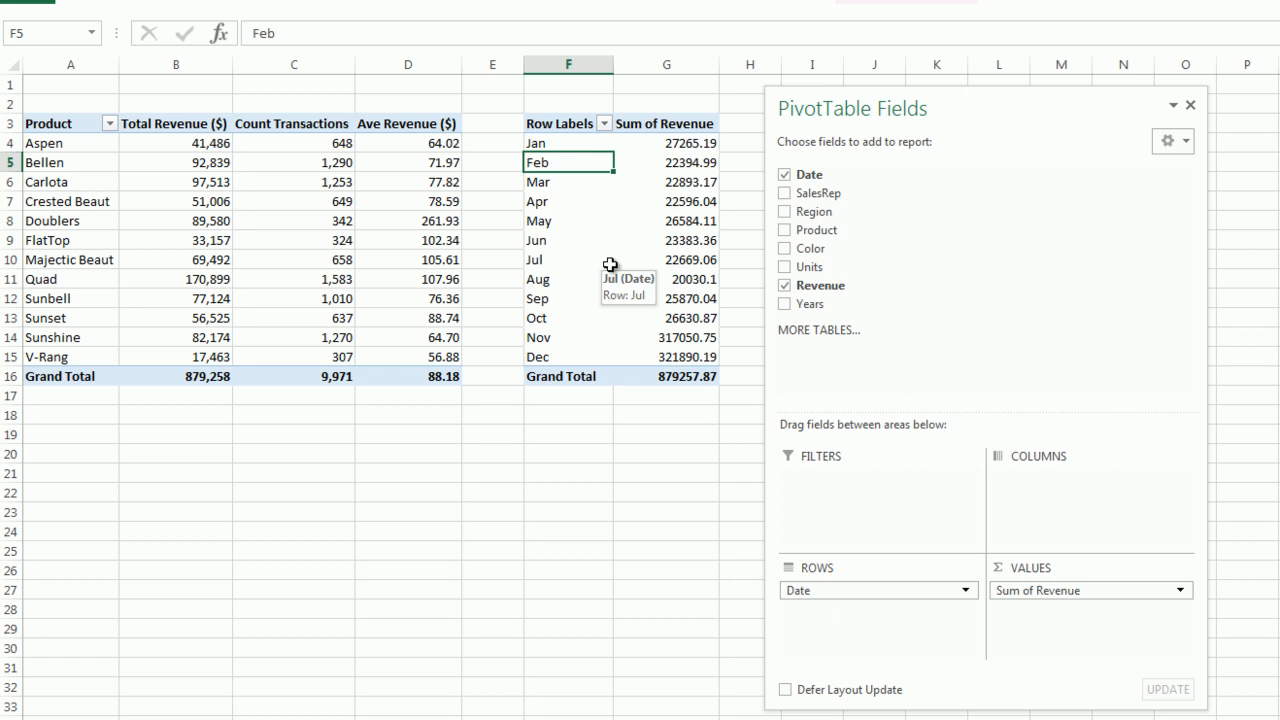
# Step: Show the monthly revenue PivotTable in Tabular Form
pyautogui.click(928, 4)
pyautogui.click(132, 60)
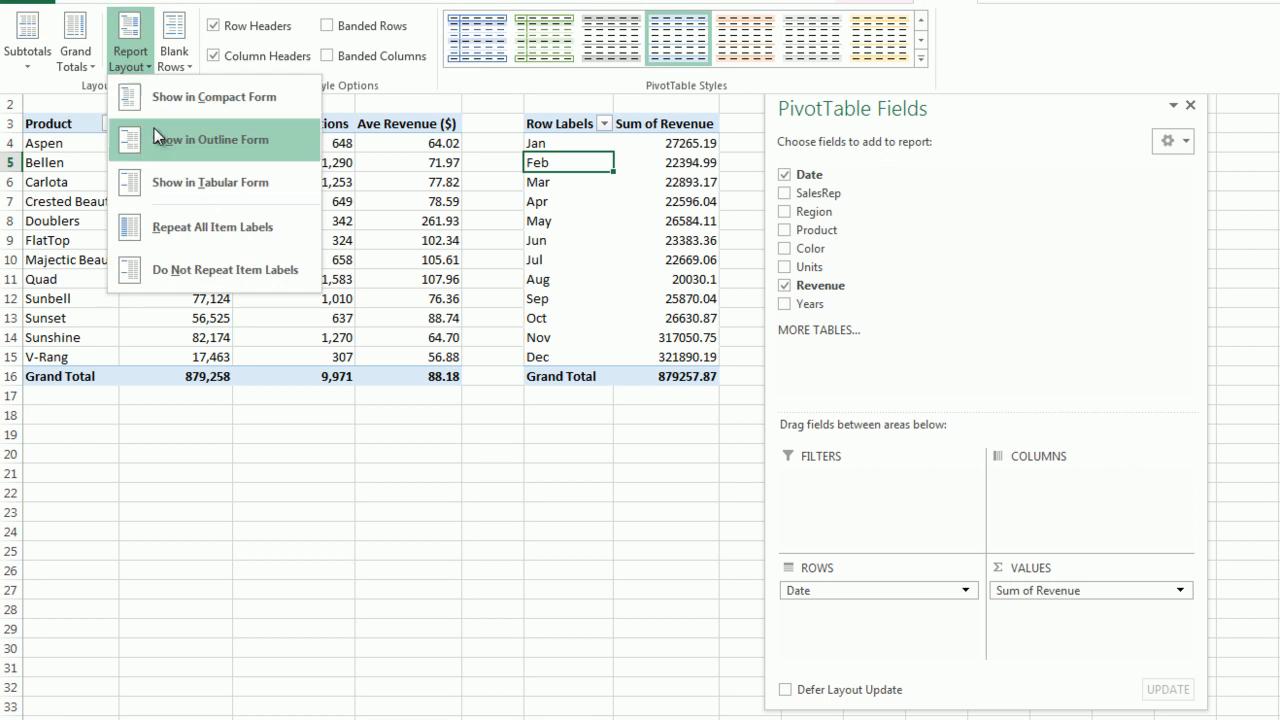
pyautogui.click(218, 178)
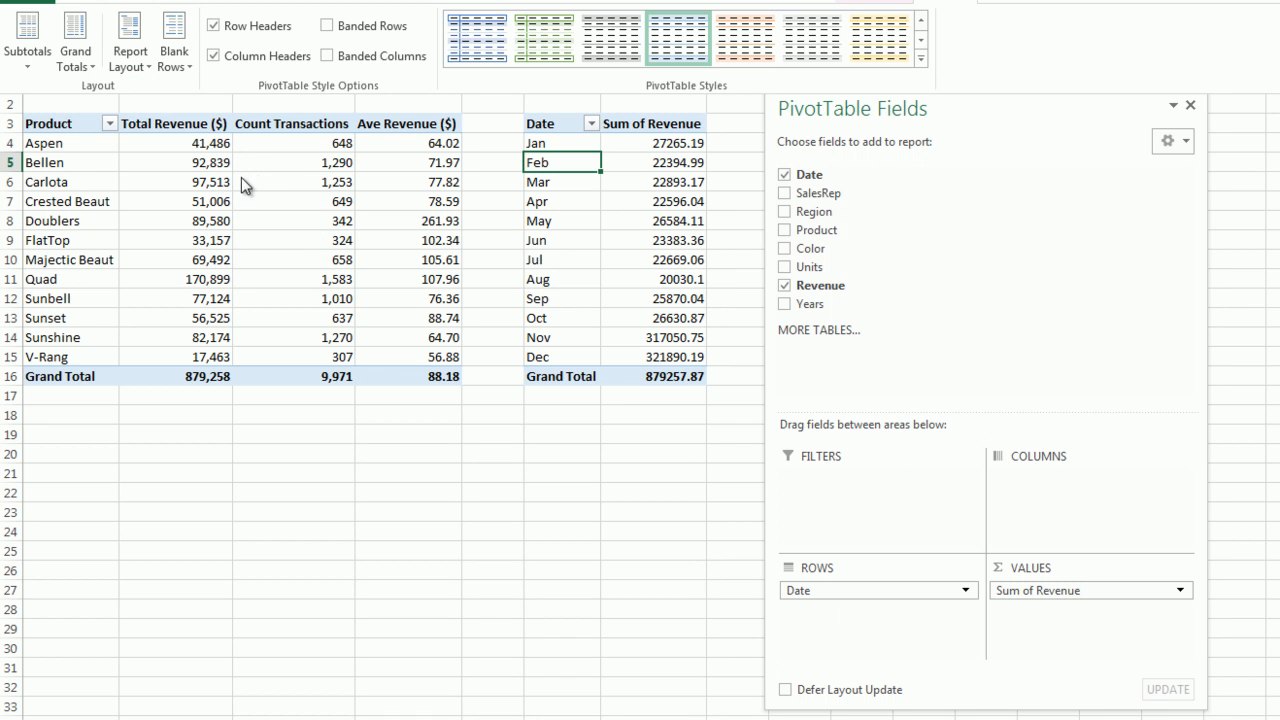
# Step: Format the Sum of Revenue field in the monthly PivotTable as Number with 0 decimal places and a thousands separator
pyautogui.rightClick(647, 145)
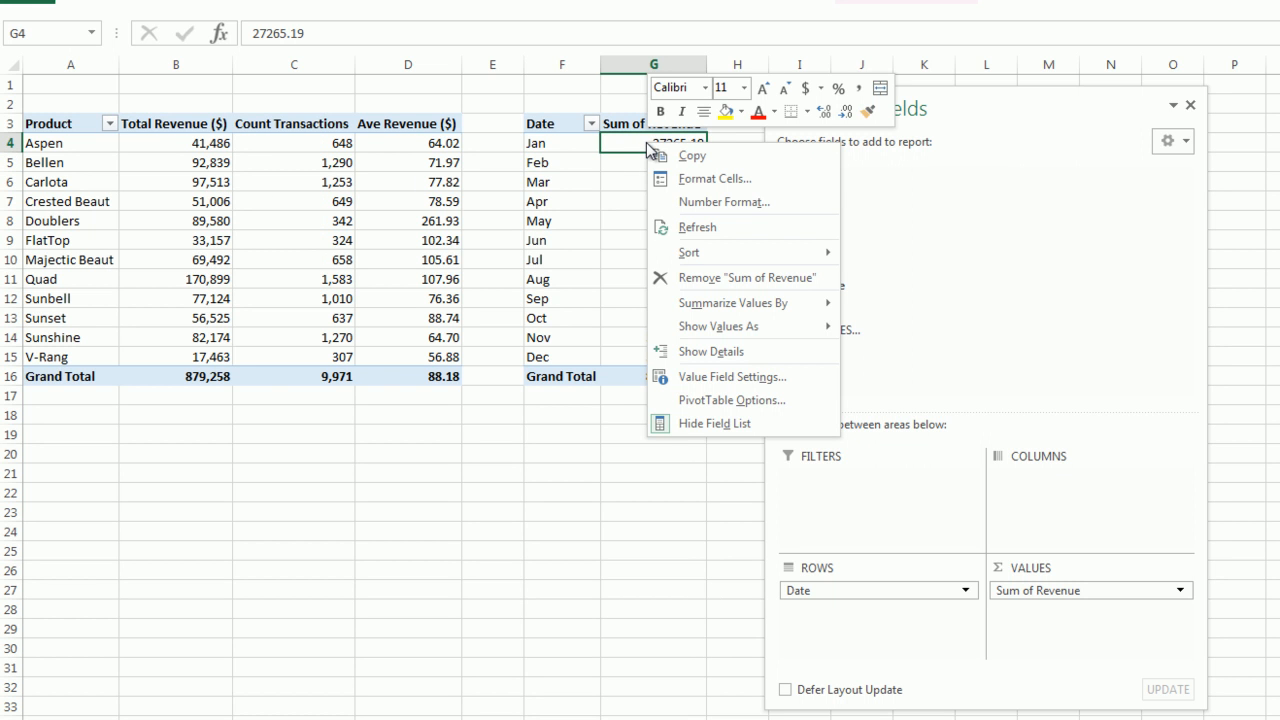
pyautogui.click(705, 205)
pyautogui.moveTo(632, 3); pyautogui.dragTo(860, 123)
pyautogui.click(744, 198)
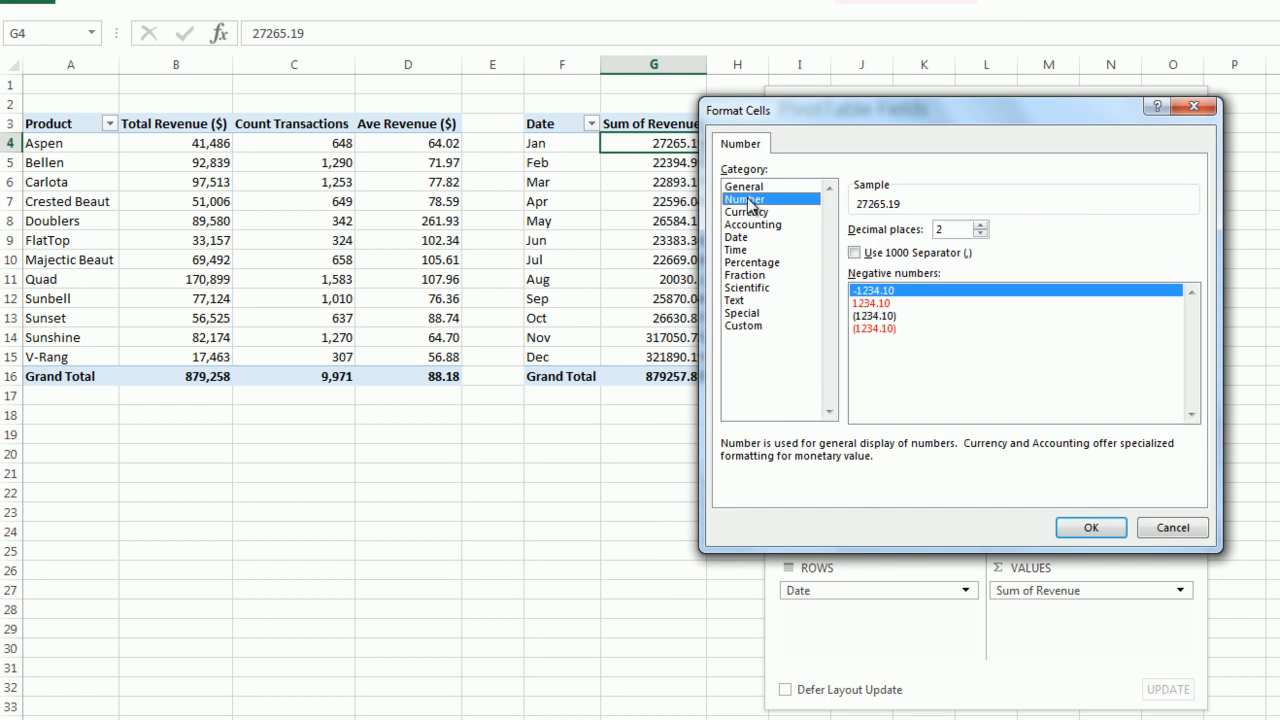
pyautogui.click(855, 253)
pyautogui.click(981, 234)
pyautogui.click(981, 234)
pyautogui.click(1091, 527)
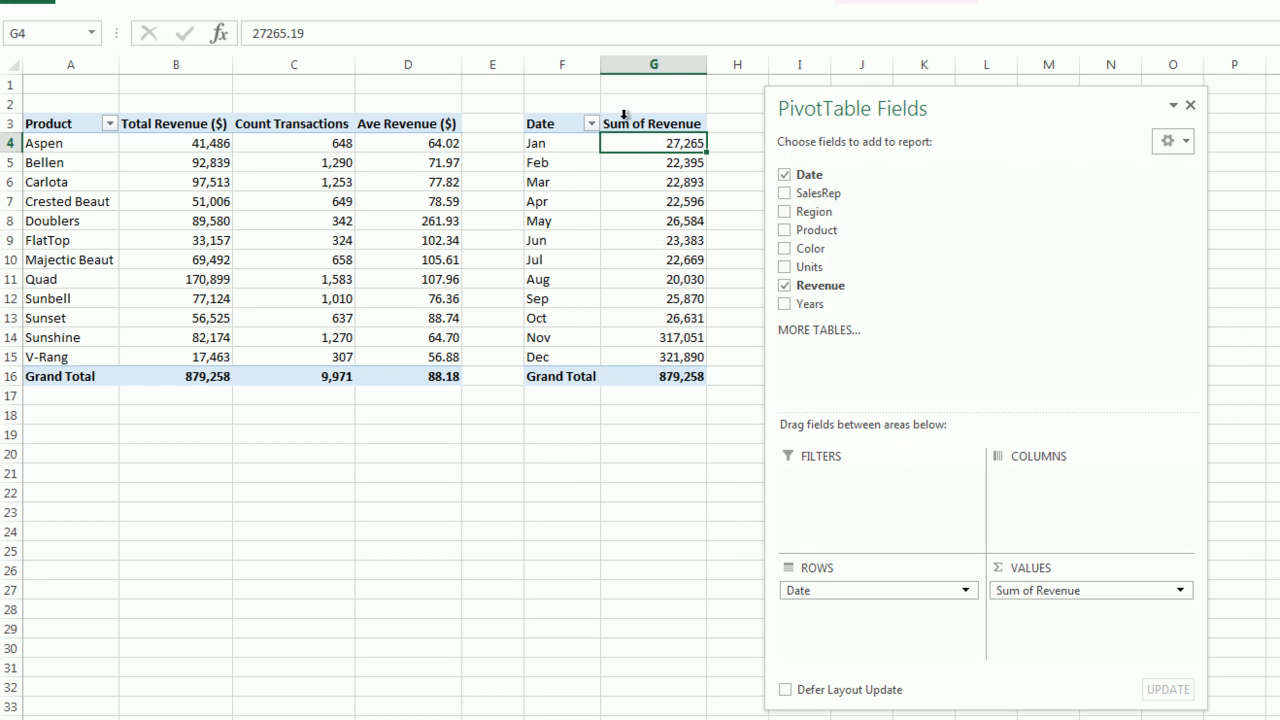
# Step: Rename the Sum of Revenue heading in G3 as Total Revenue ($) and widen column G to fit it
pyautogui.click(626, 121)
pyautogui.write('Total Revenue')
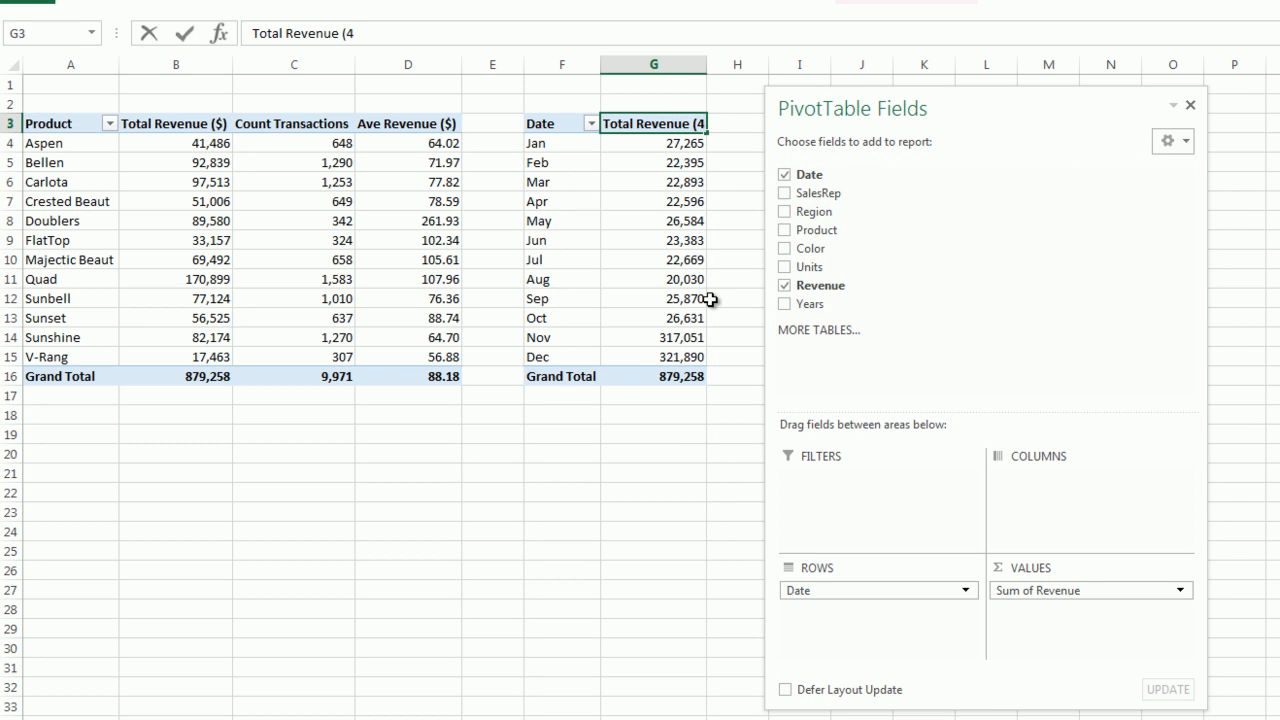
pyautogui.write(' ($)')
pyautogui.press('Return')
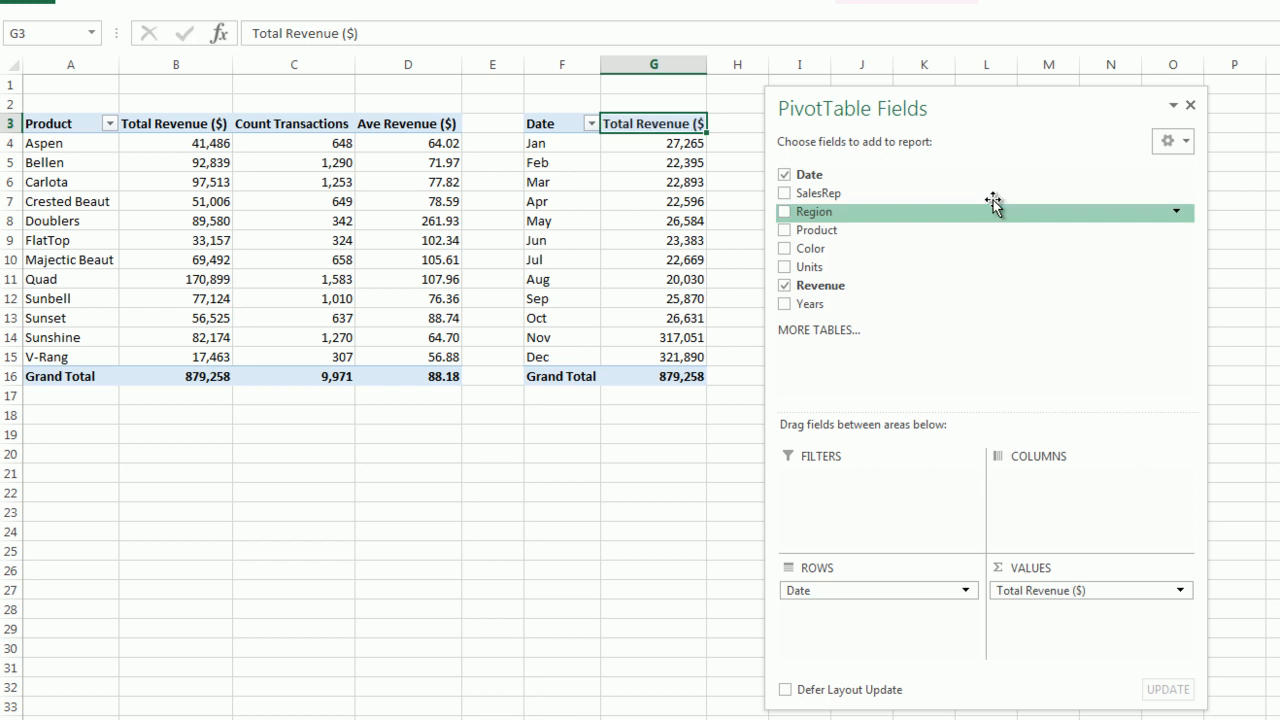
pyautogui.moveTo(706, 68); pyautogui.dragTo(724, 68)
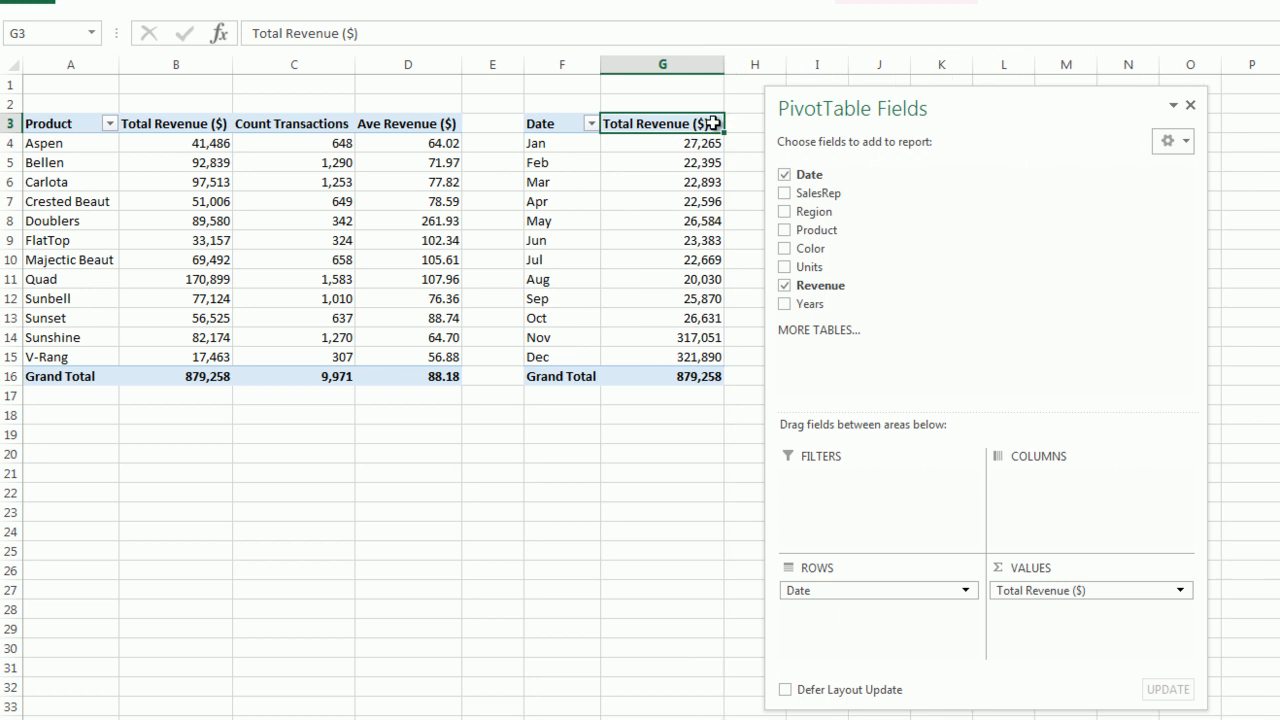
# Step: Add Revenue a second time to the Values area below Total Revenue ($), keeping the field list clear of the PivotTable
pyautogui.moveTo(818, 112); pyautogui.dragTo(905, 110)
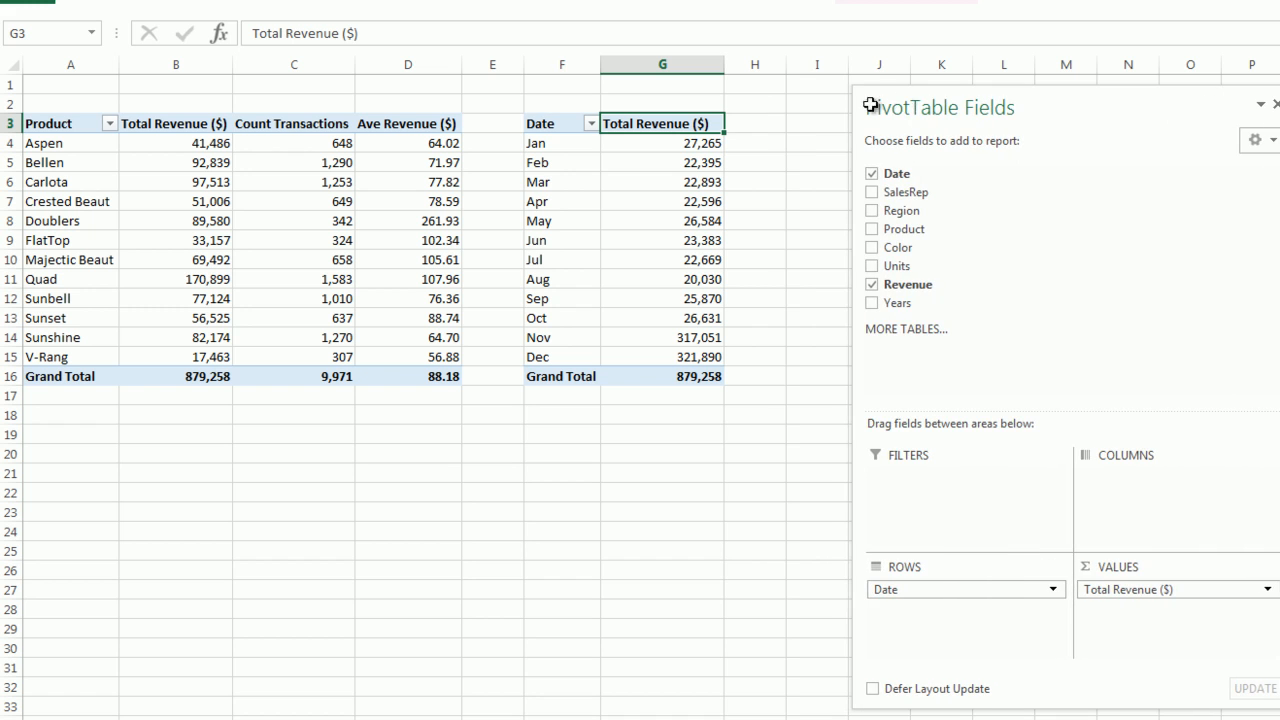
pyautogui.moveTo(704, 170)
pyautogui.moveTo(889, 286); pyautogui.dragTo(1143, 626)
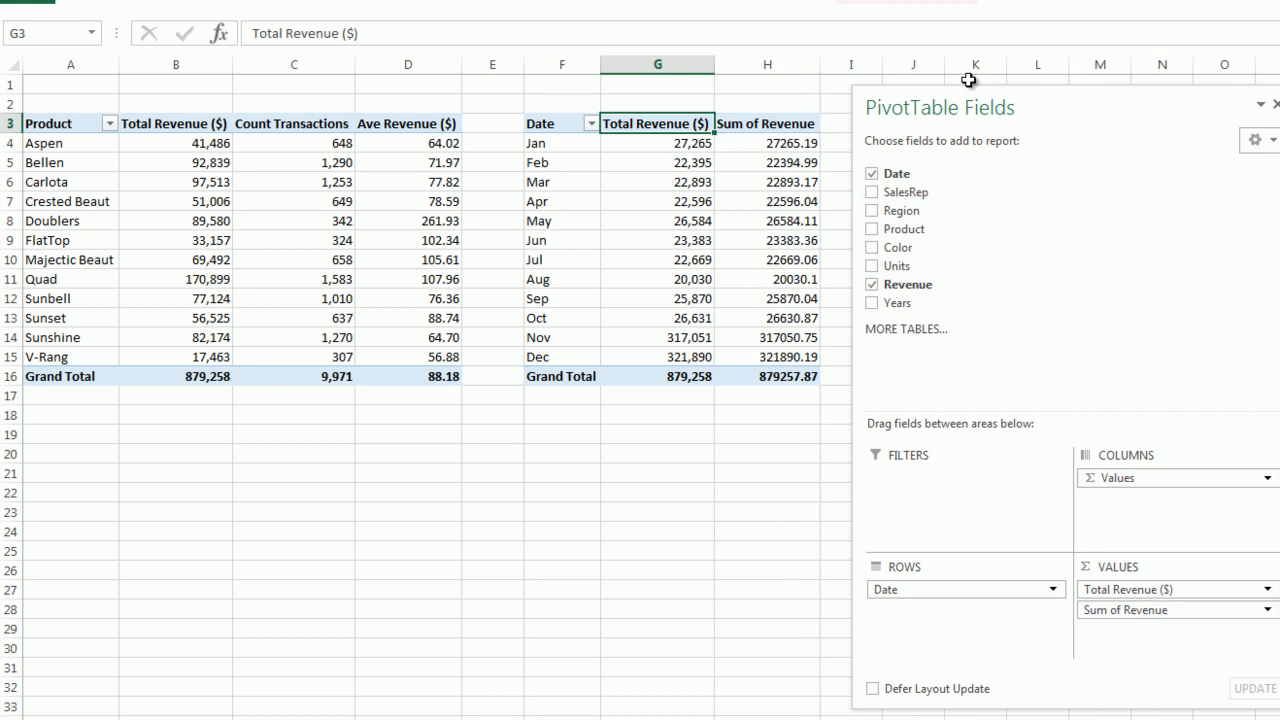
pyautogui.moveTo(917, 101); pyautogui.dragTo(1007, 105)
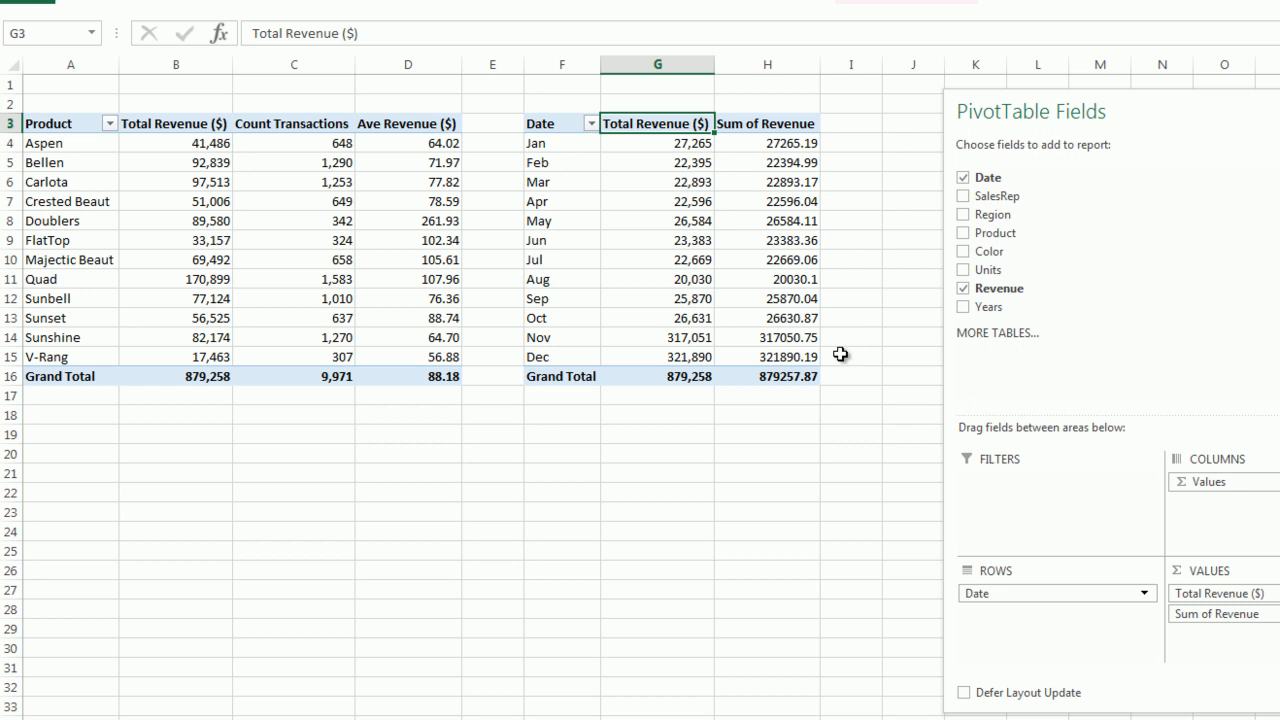
# Step: Show the second revenue field in column H as % of Grand Total
pyautogui.click(750, 147)
pyautogui.rightClick(747, 146)
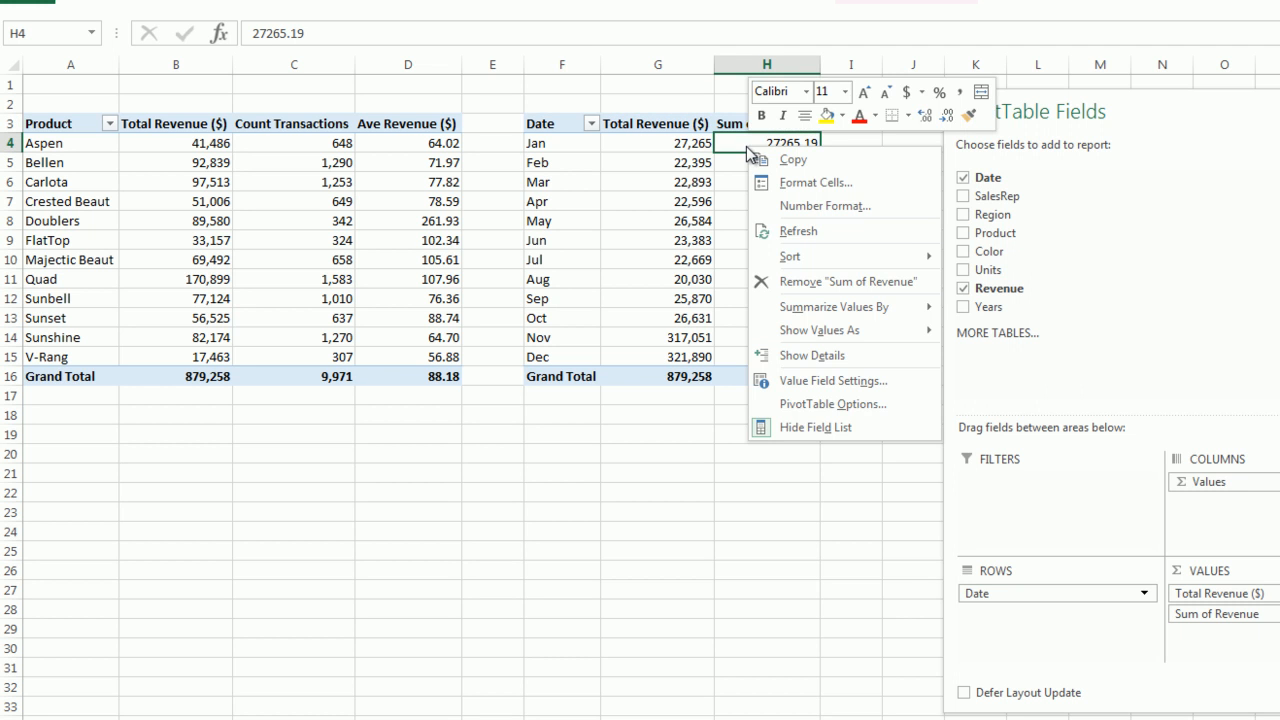
pyautogui.moveTo(803, 310)
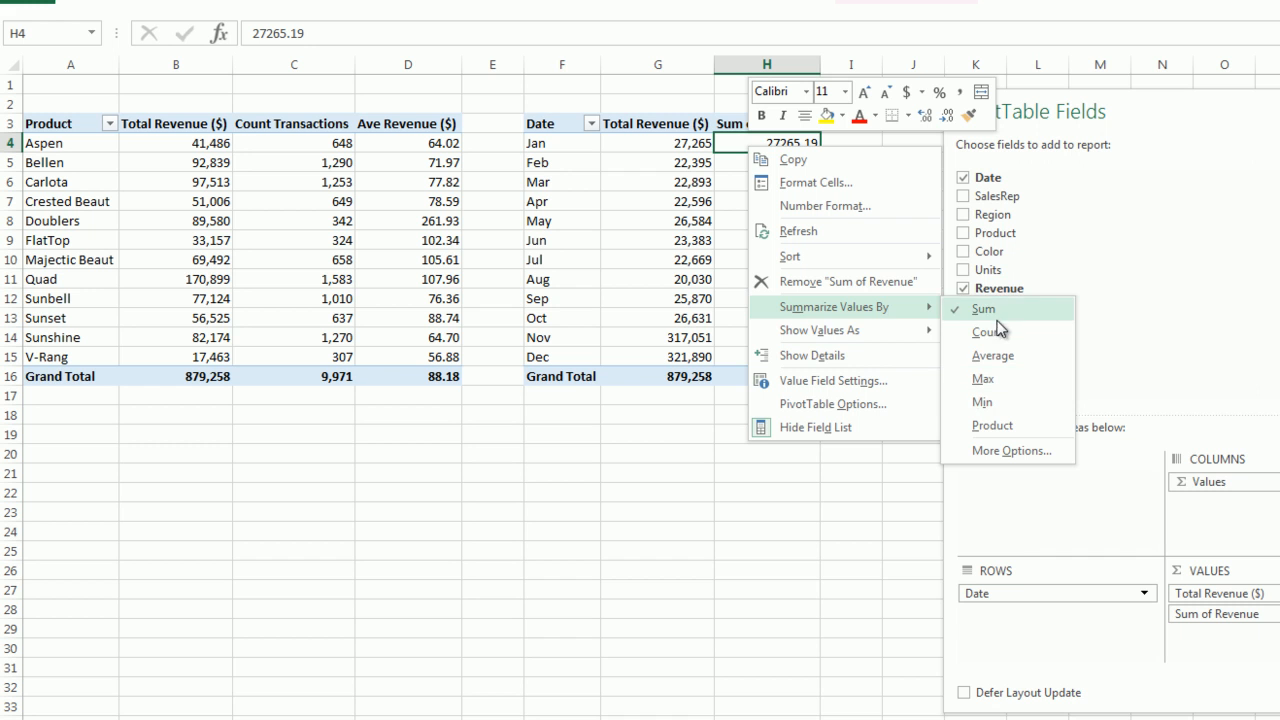
pyautogui.moveTo(820, 340)
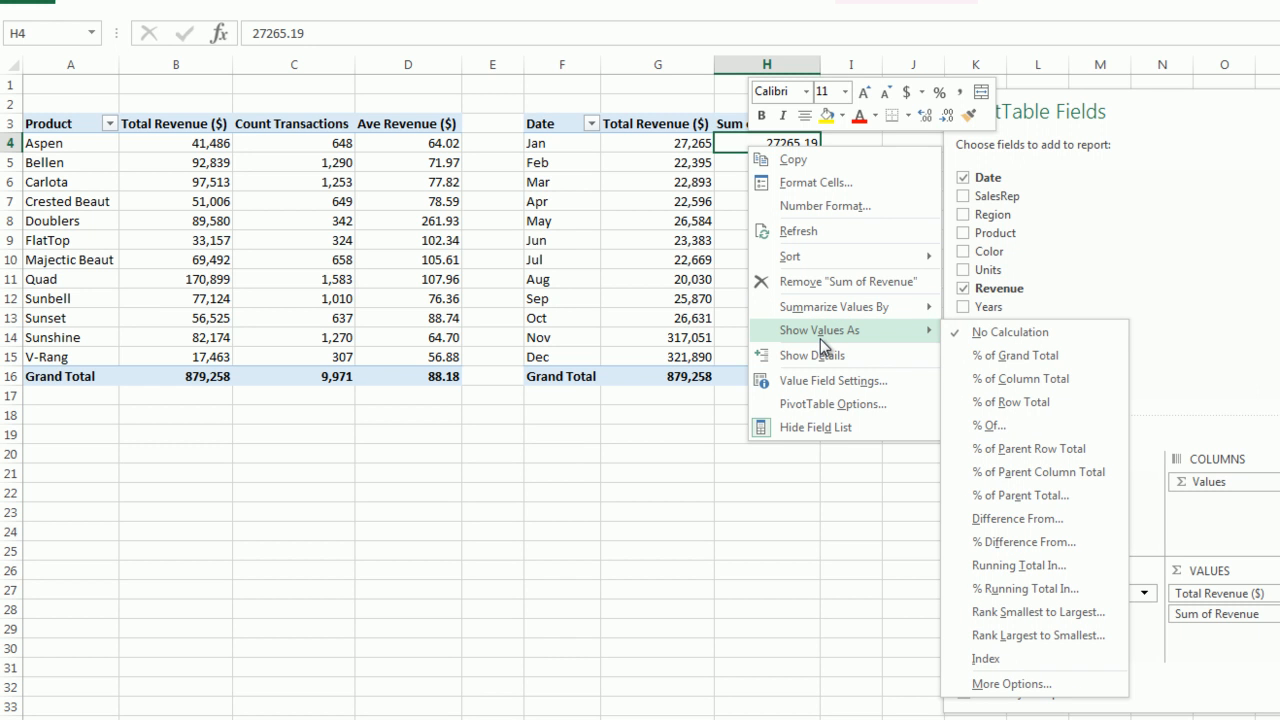
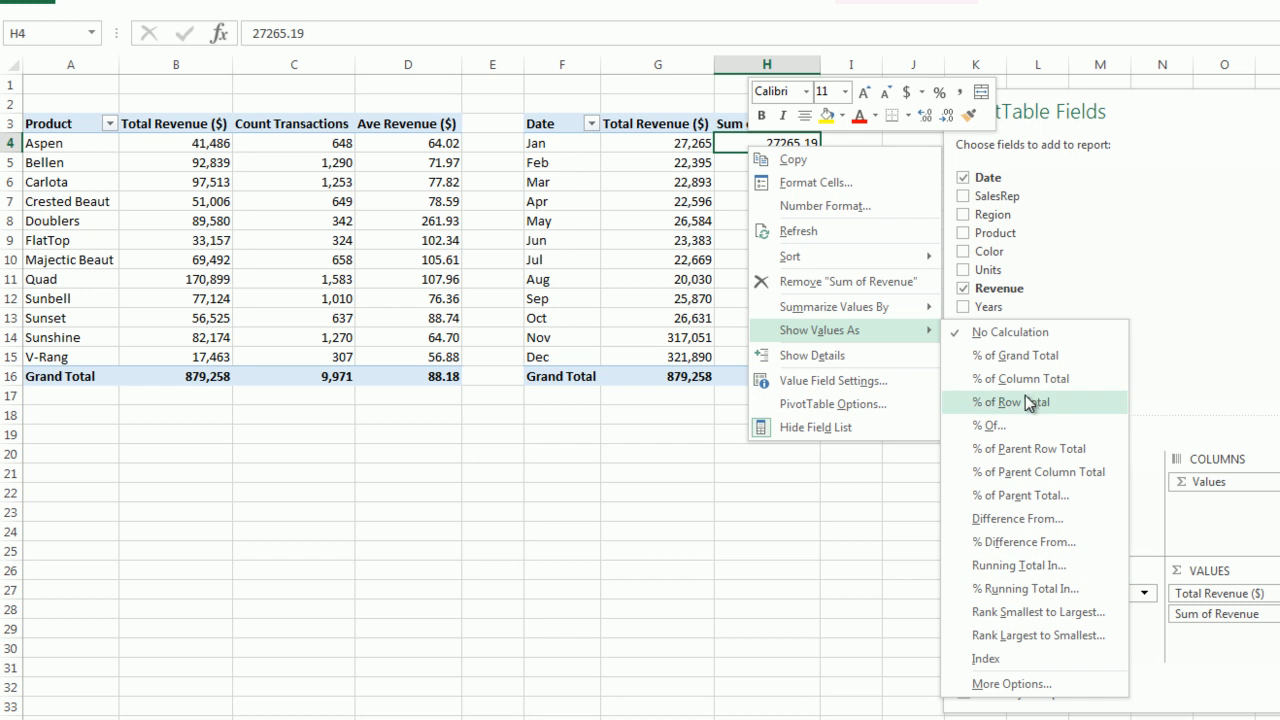
pyautogui.click(1021, 359)
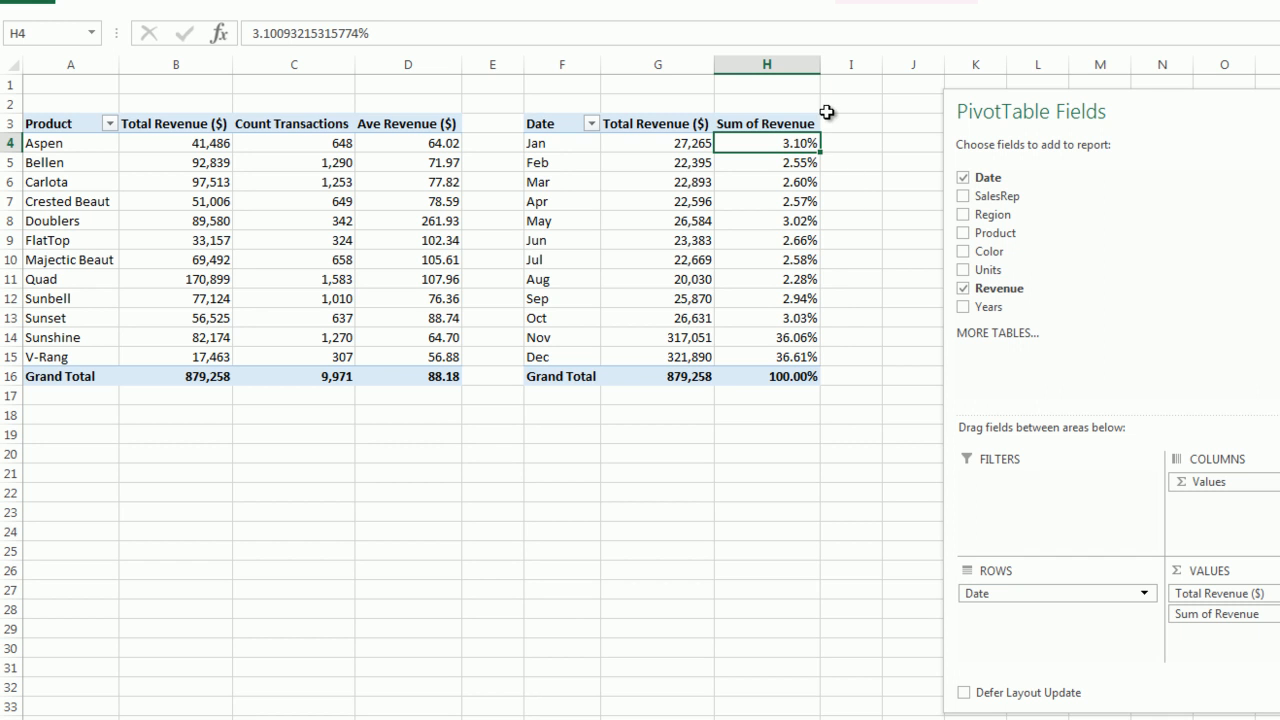
# Step: Rename the Sum of Revenue heading in H3 as % of Rev Total
pyautogui.click(771, 123)
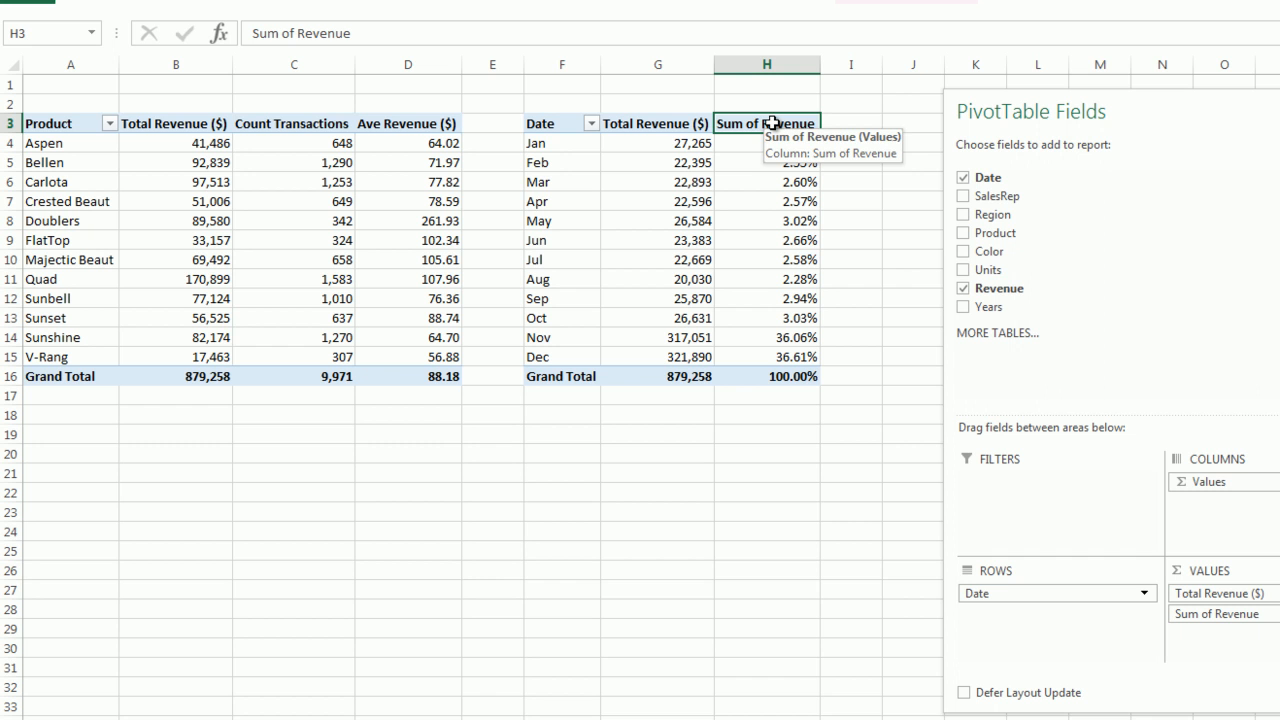
pyautogui.write('% of Rev Total')
pyautogui.press('Return')
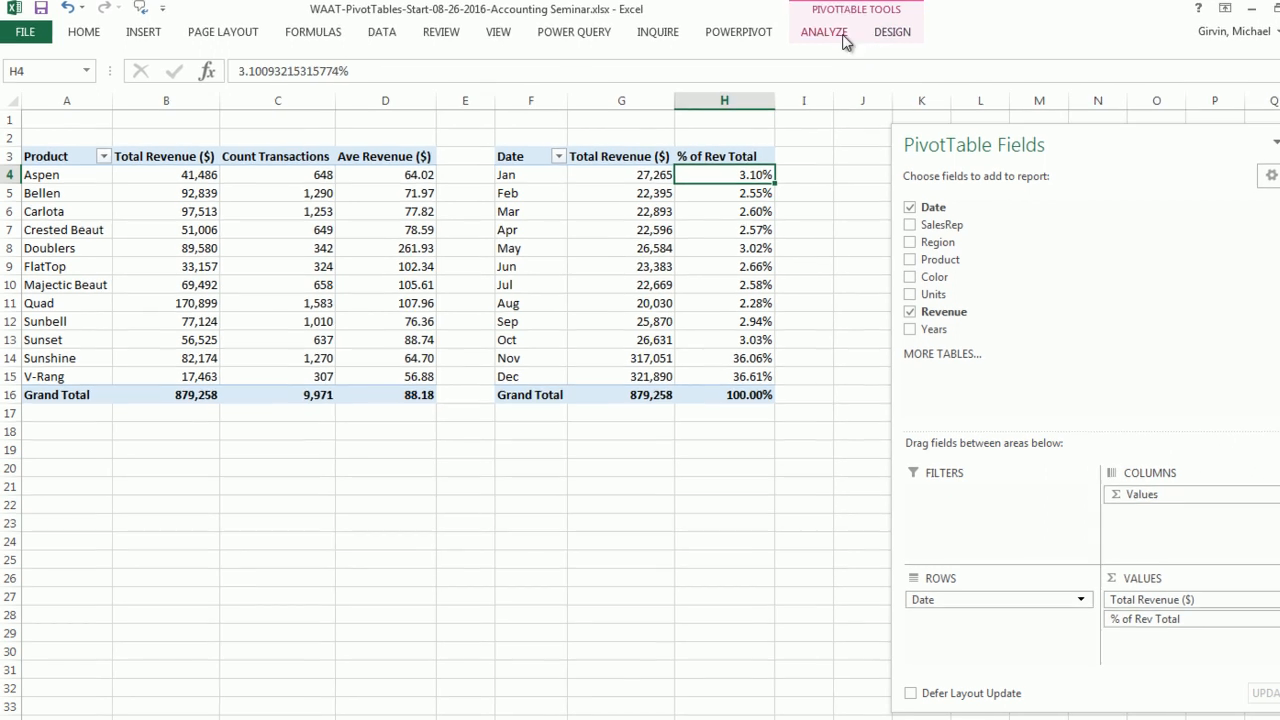
# Step: Insert slicers for the Color and Years fields from the monthly revenue PivotTable
pyautogui.click(826, 36)
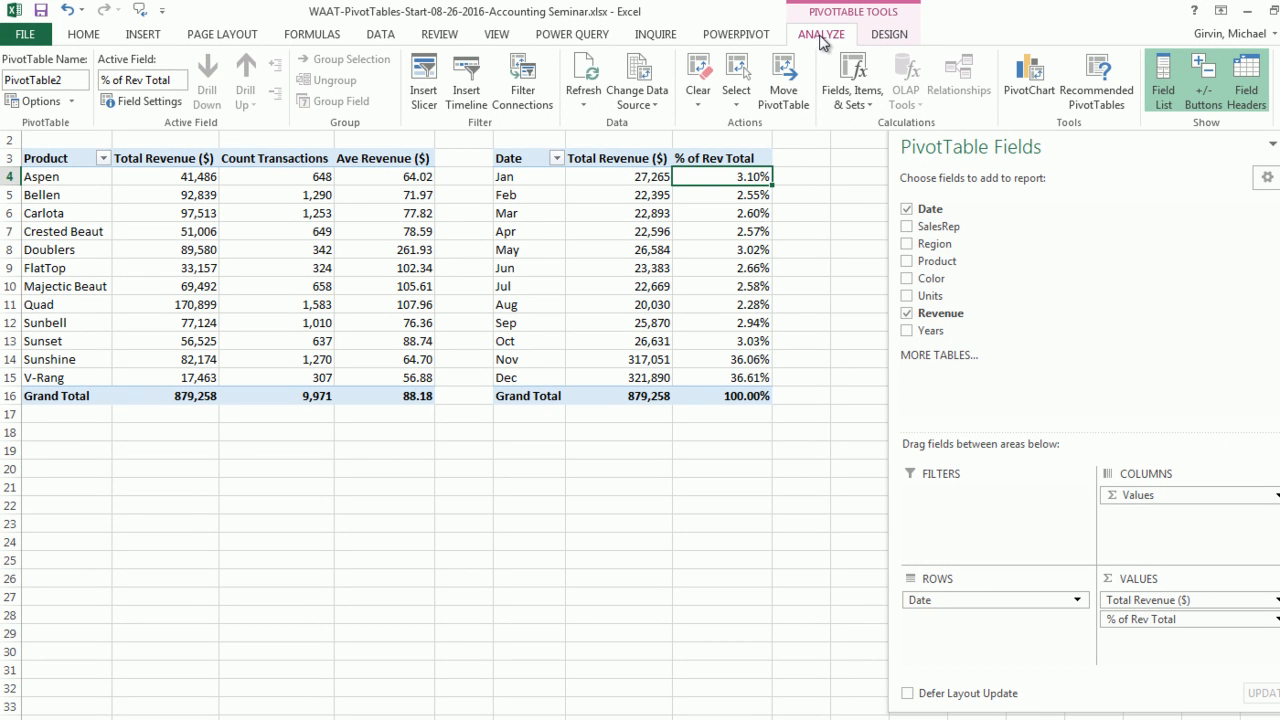
pyautogui.click(424, 90)
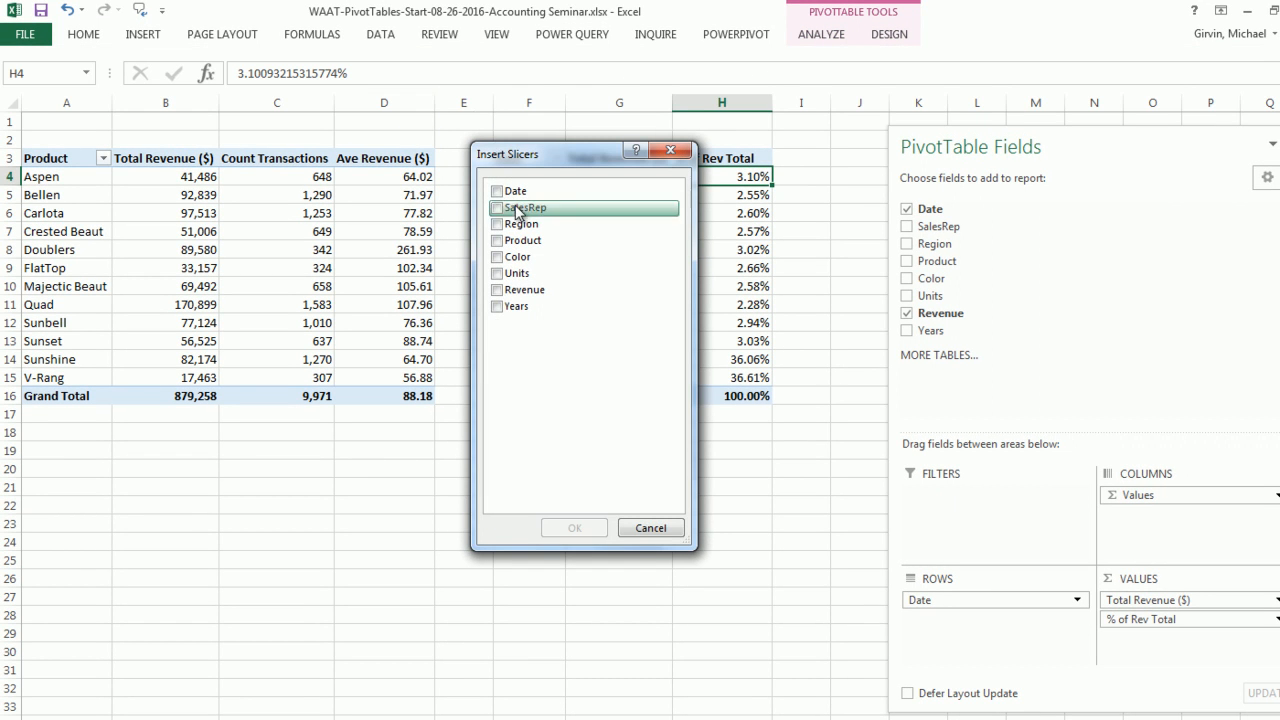
pyautogui.click(503, 260)
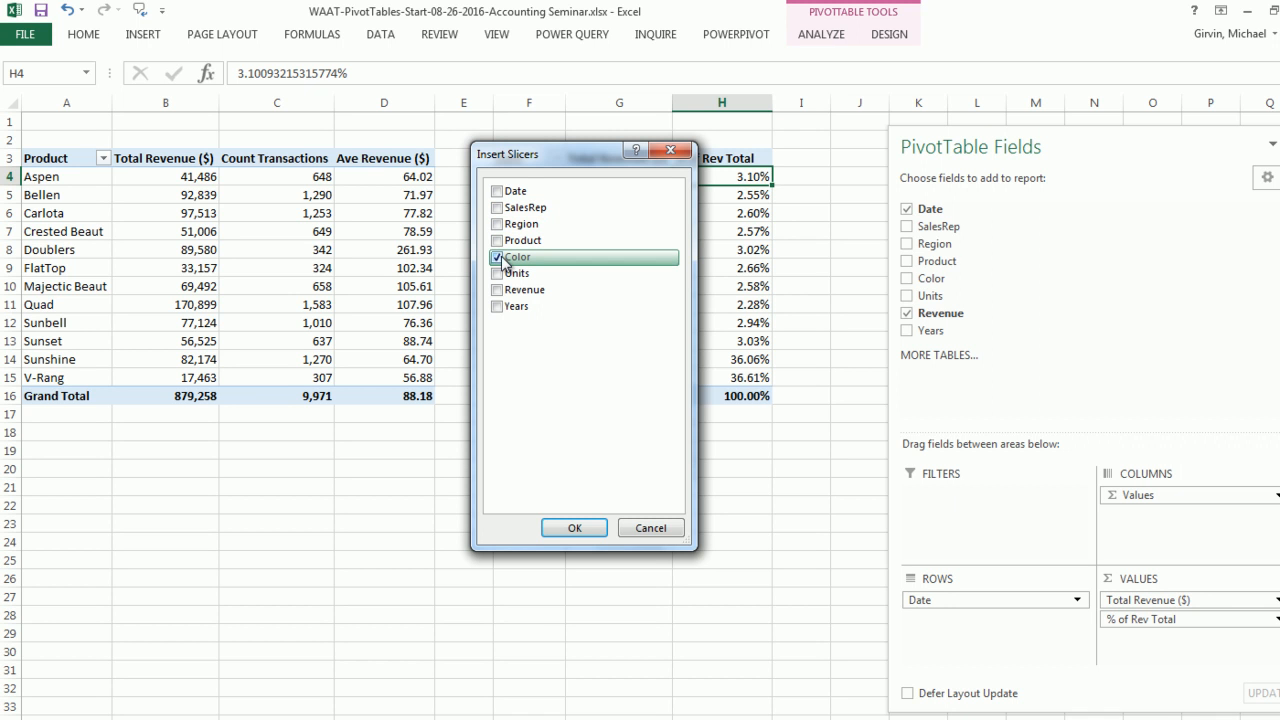
pyautogui.click(499, 309)
pyautogui.click(574, 528)
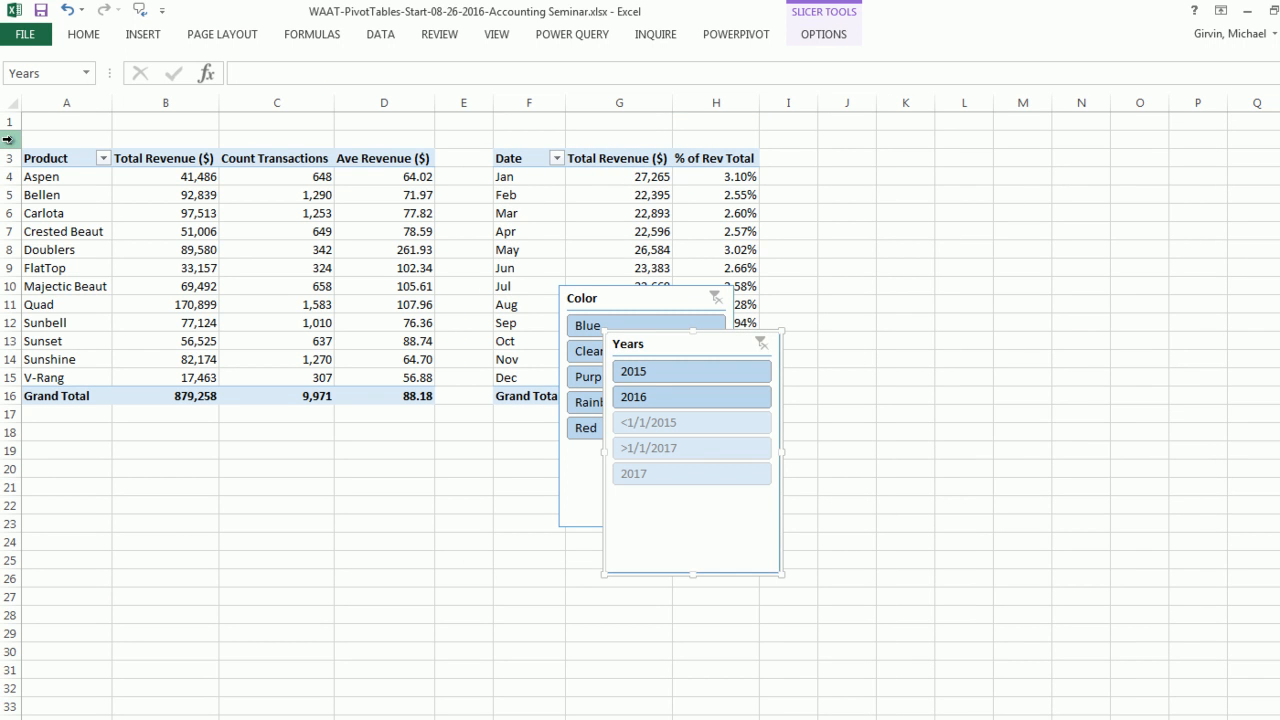
# Step: Insert four blank rows at rows 2 to 5 to make room above both PivotTables
pyautogui.moveTo(7, 139); pyautogui.dragTo(7, 194)
pyautogui.rightClick(7, 194)
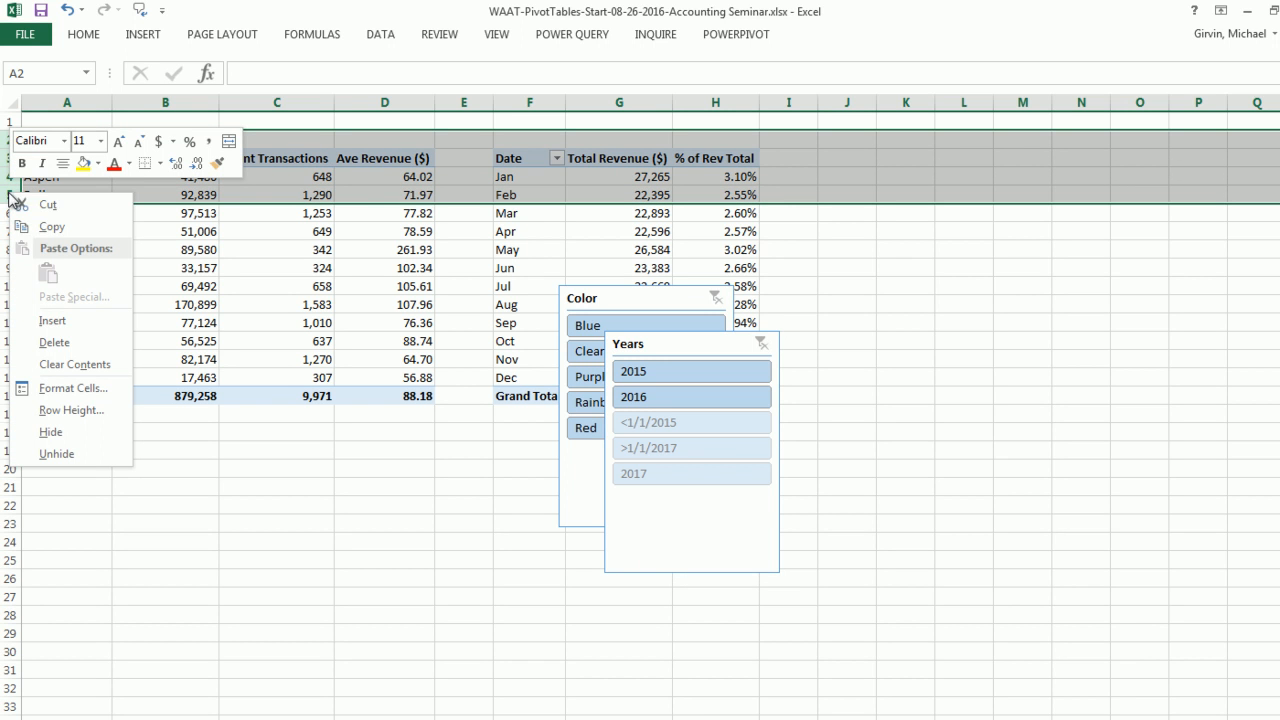
pyautogui.click(11, 175)
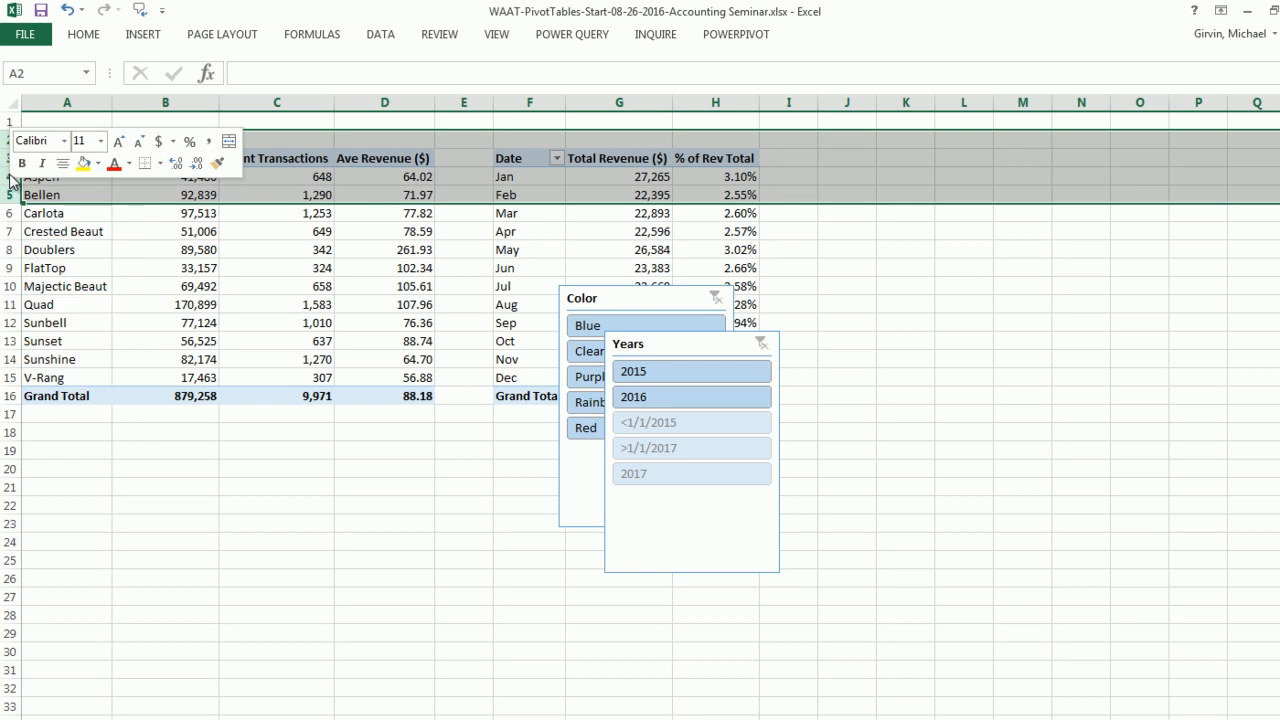
pyautogui.click(11, 167)
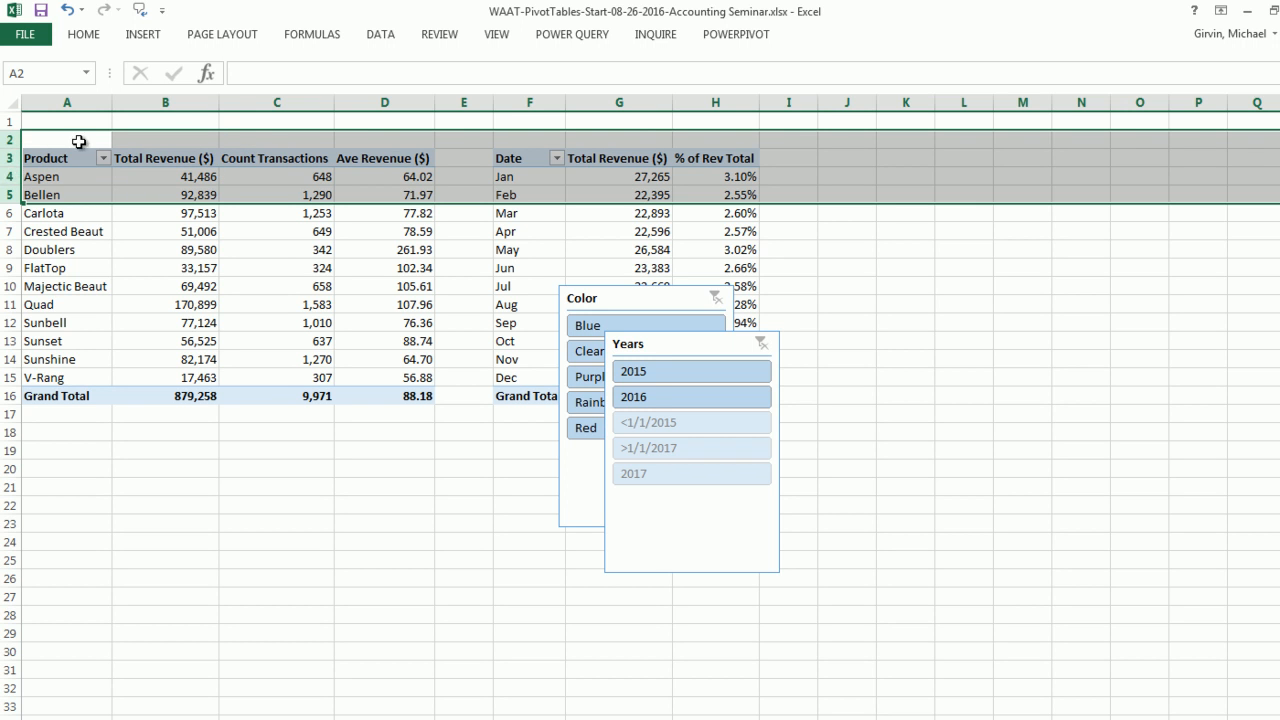
pyautogui.rightClick(9, 170)
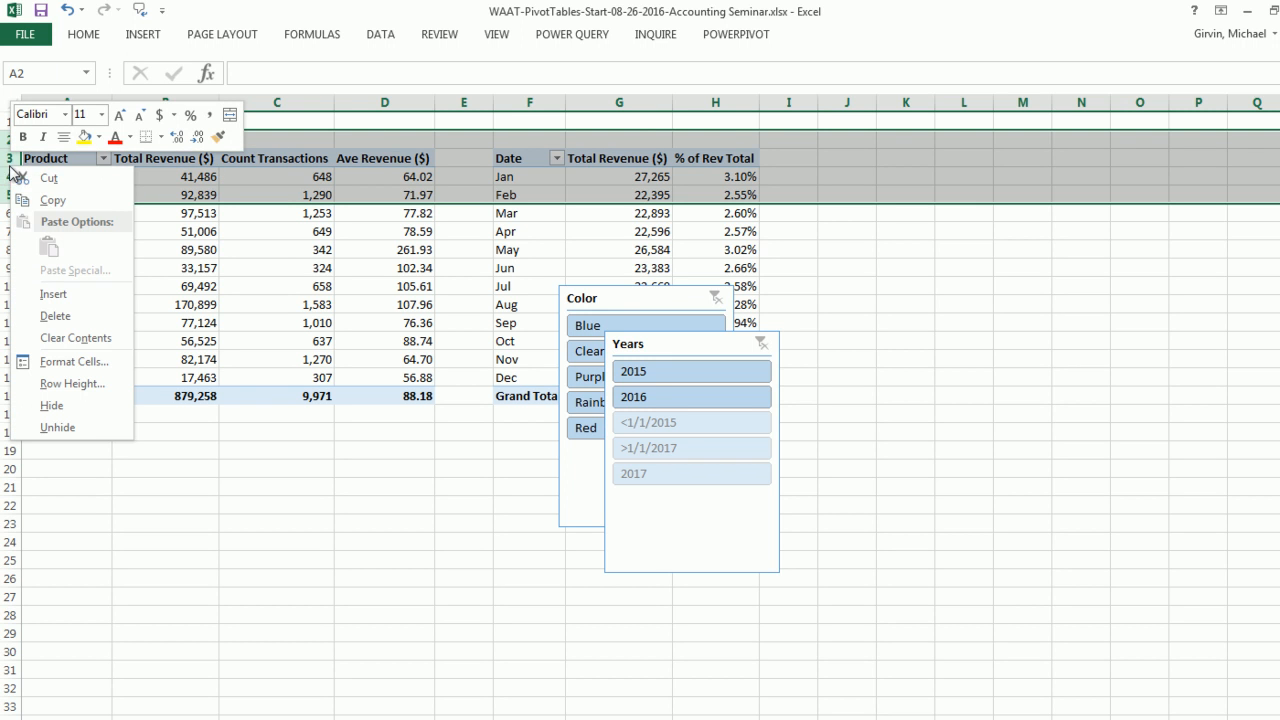
pyautogui.click(53, 294)
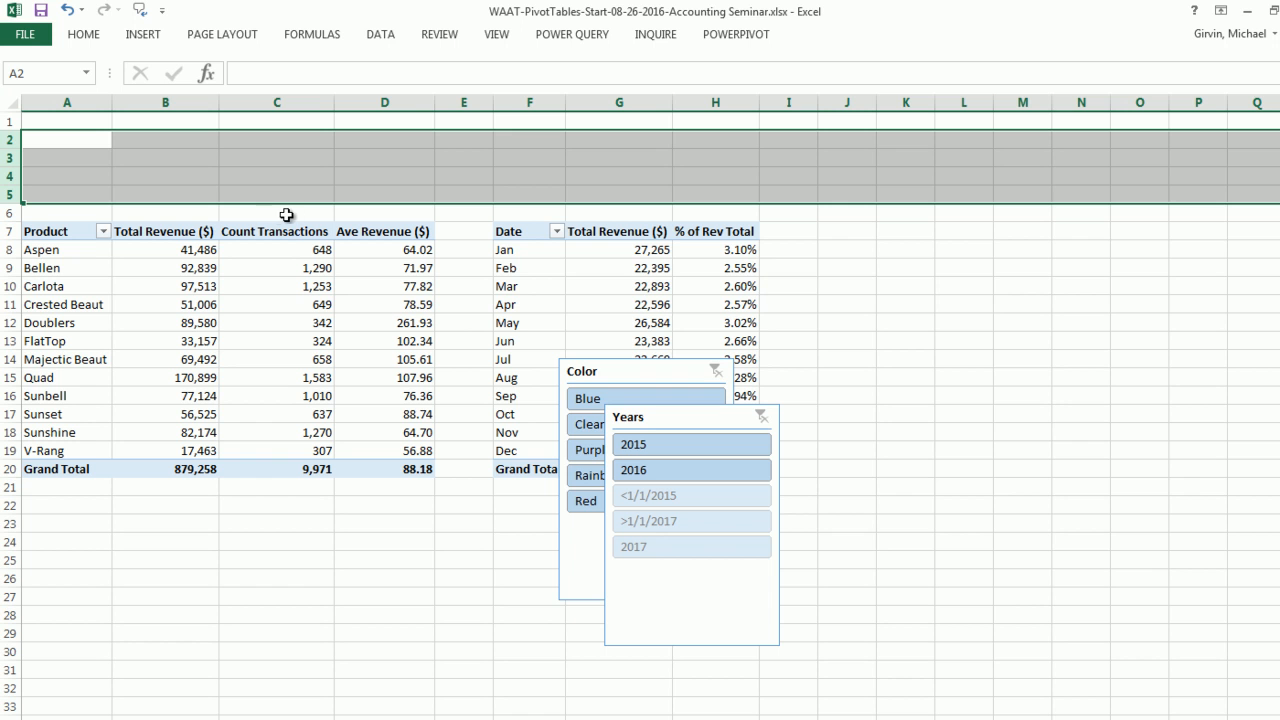
# Step: Place the Color slicer above the product PivotTable, arranged in 5 columns and resized to about 0.72" high by 5.12" wide
pyautogui.moveTo(580, 360); pyautogui.dragTo(76, 137)
pyautogui.click(823, 36)
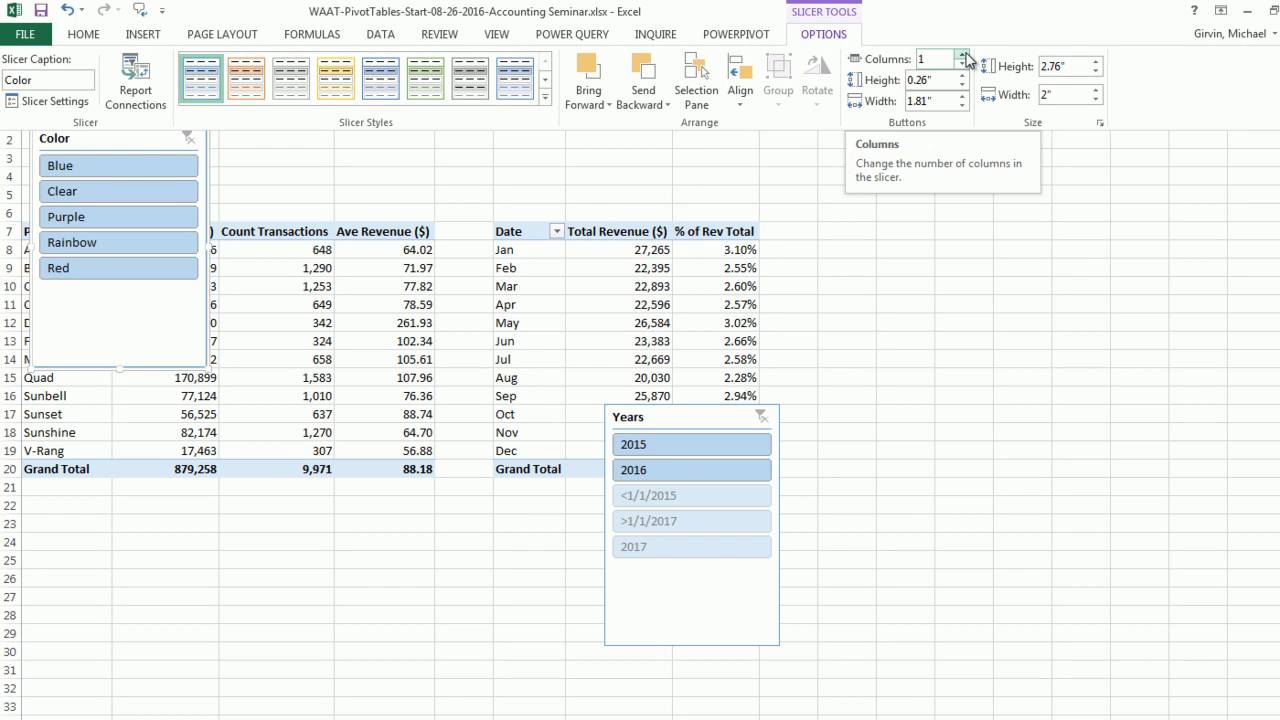
pyautogui.click(963, 55)
pyautogui.click(963, 55)
pyautogui.click(963, 55)
pyautogui.click(963, 55)
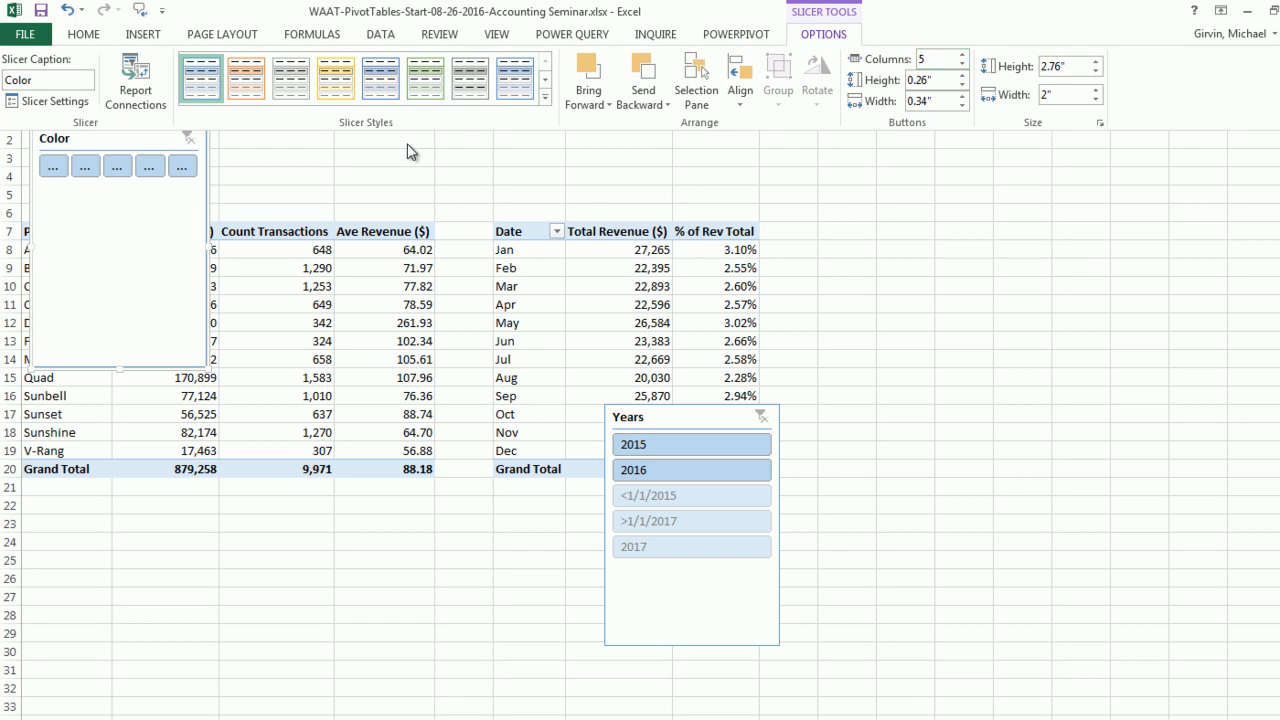
pyautogui.hotkey('ctrl', 'F1')
pyautogui.moveTo(203, 368); pyautogui.dragTo(482, 190)
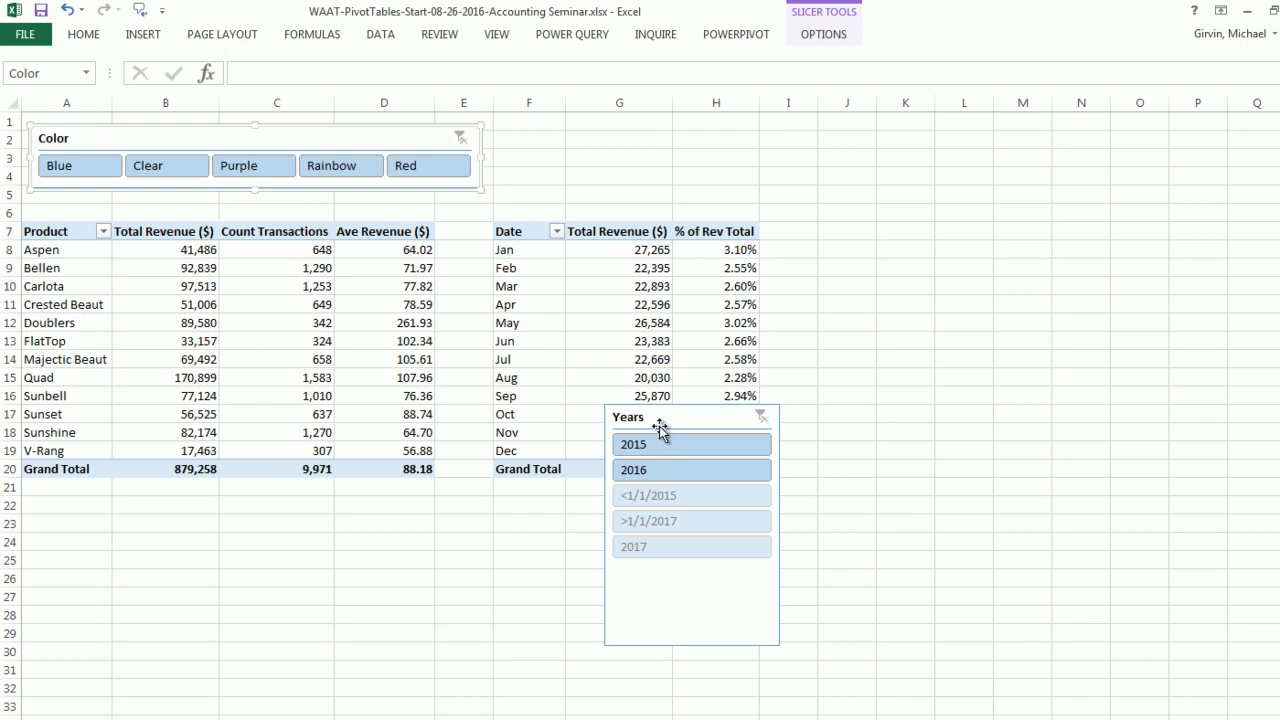
# Step: Place the Years slicer above the monthly PivotTable and arrange its buttons in 2 columns
pyautogui.moveTo(660, 418); pyautogui.dragTo(555, 141)
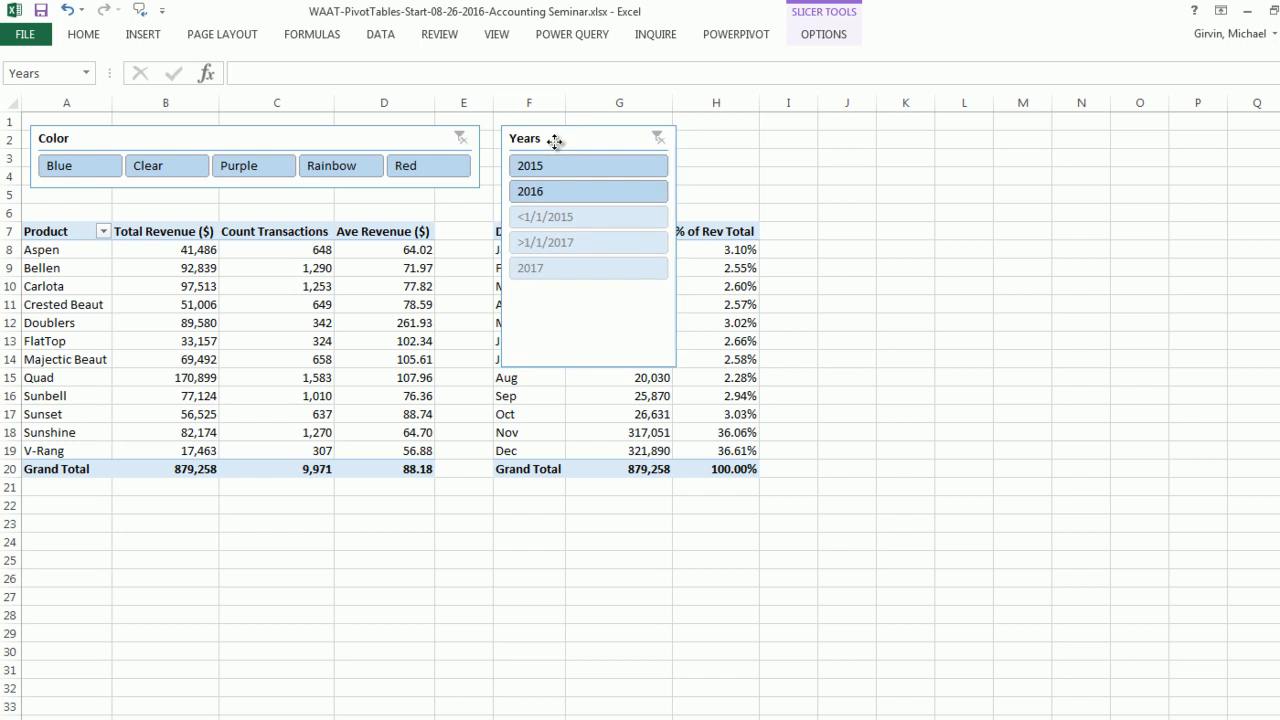
pyautogui.click(818, 38)
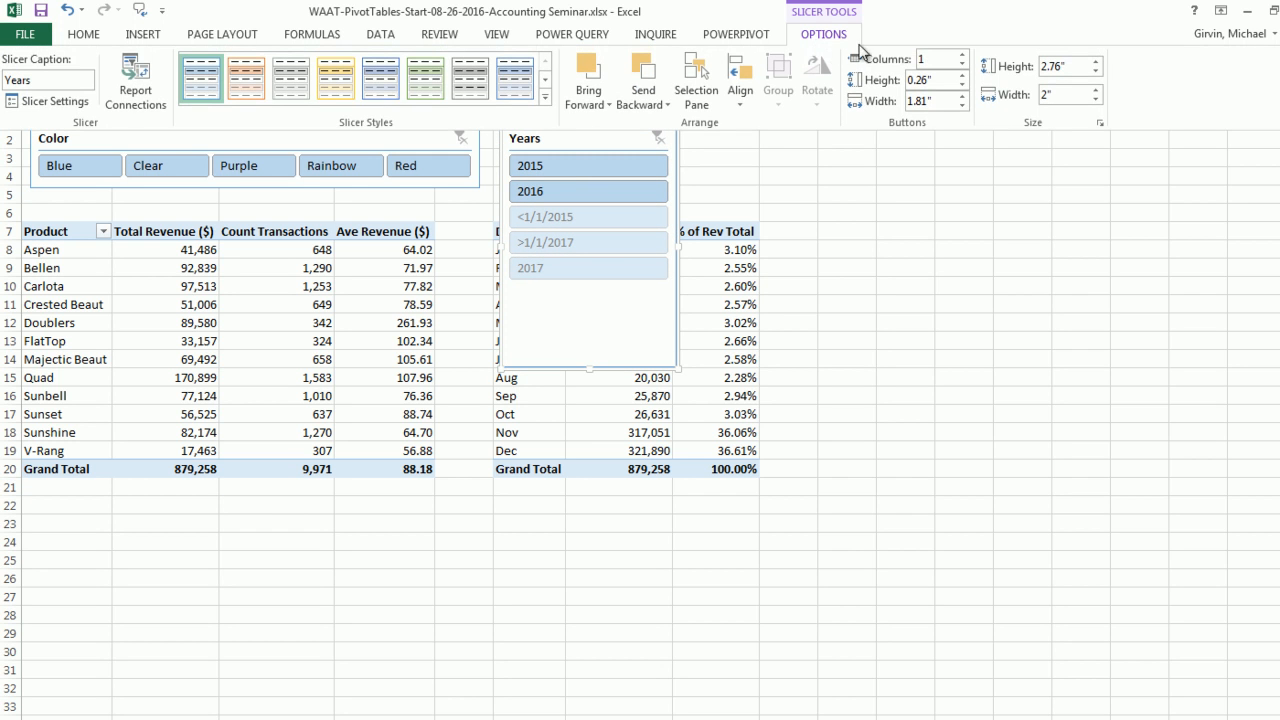
pyautogui.click(962, 54)
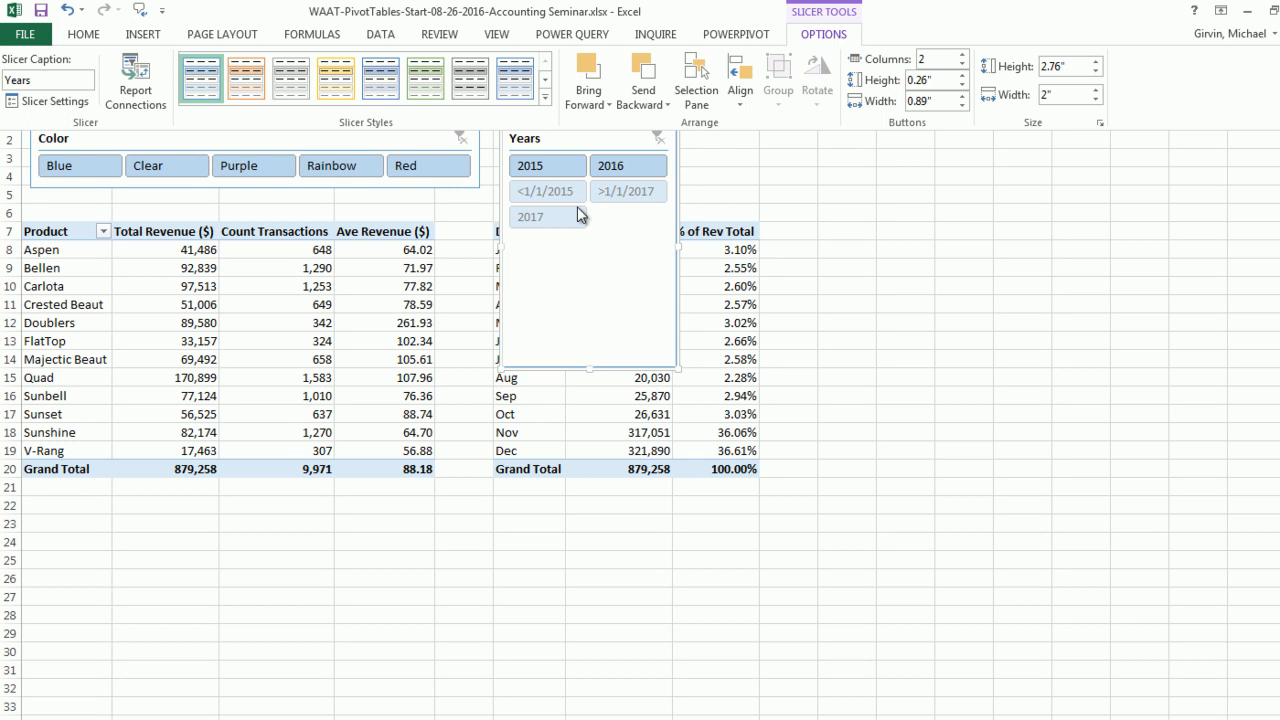
# Step: Hide items with no data in the Years slicer and resize it to about 0.68" high by 2.94" wide
pyautogui.rightClick(614, 245)
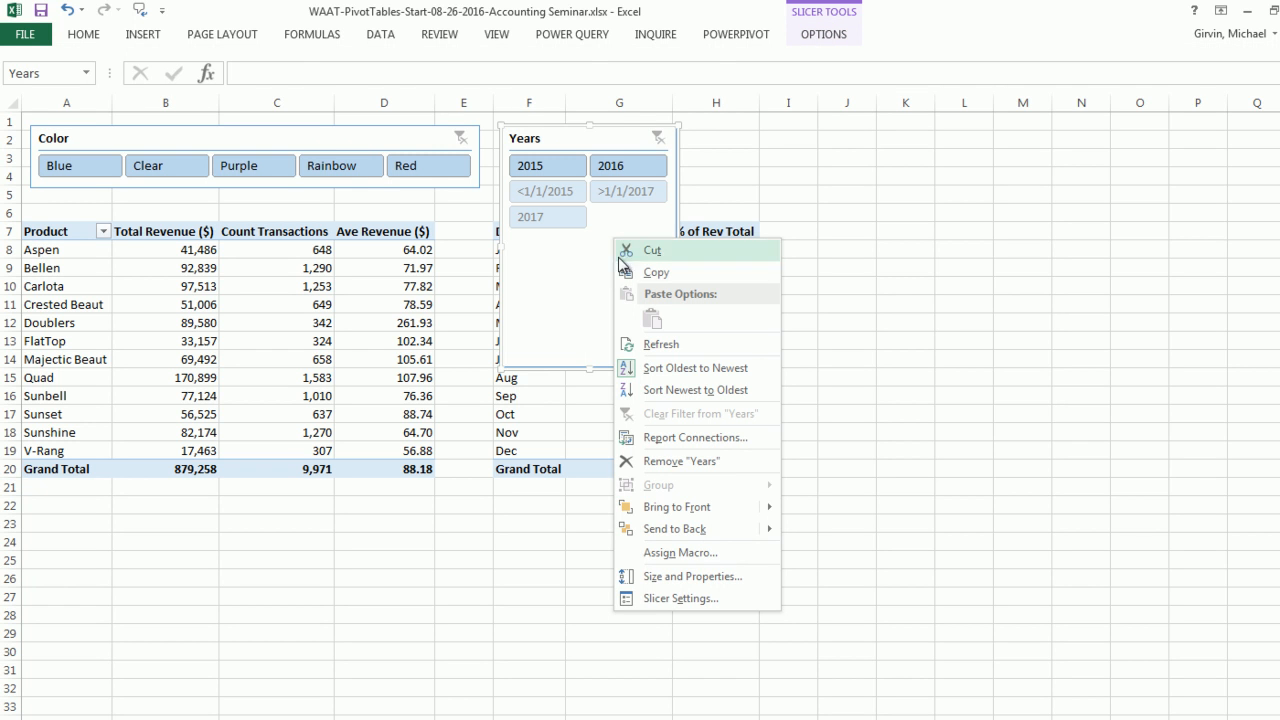
pyautogui.click(675, 598)
pyautogui.moveTo(724, 515); pyautogui.dragTo(969, 138)
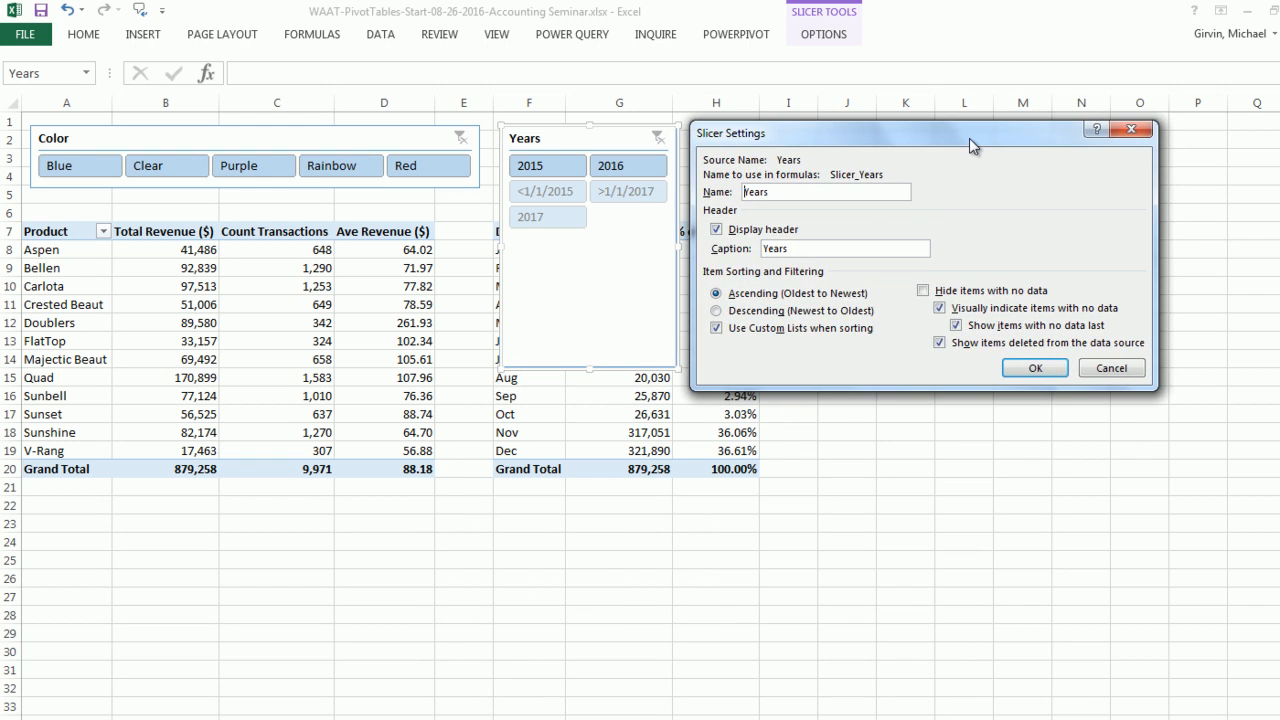
pyautogui.click(923, 291)
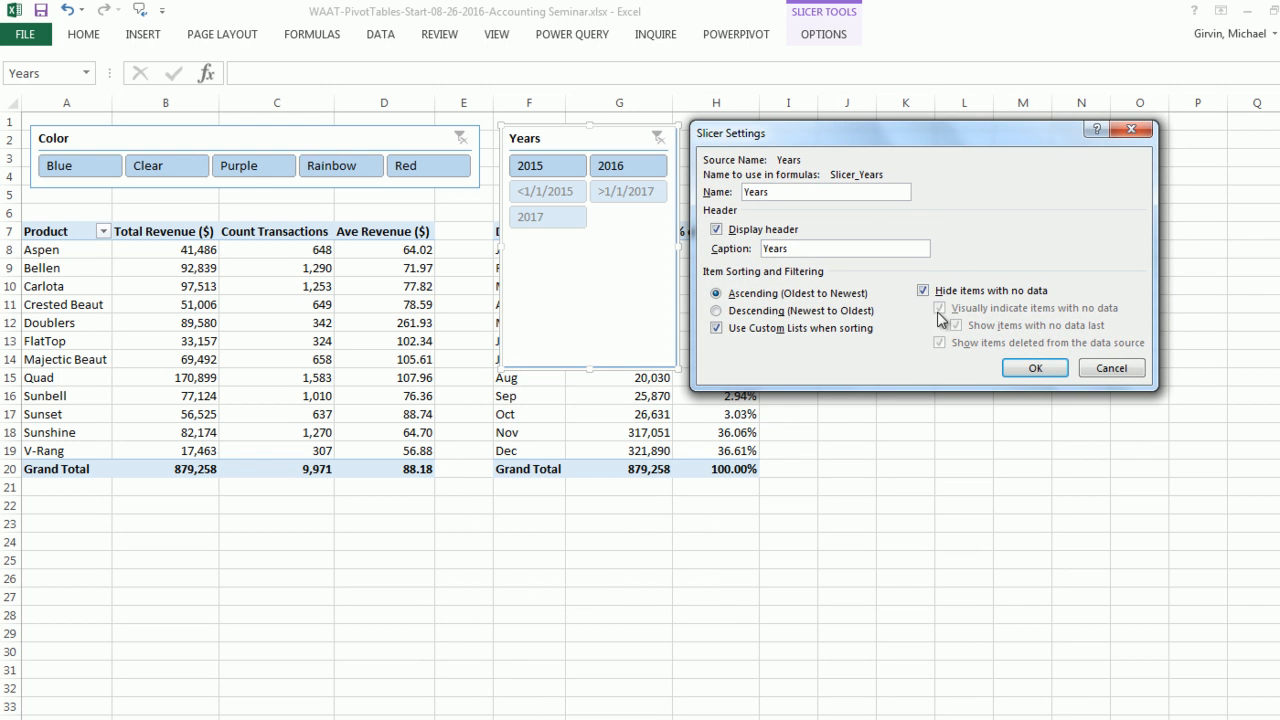
pyautogui.click(1038, 369)
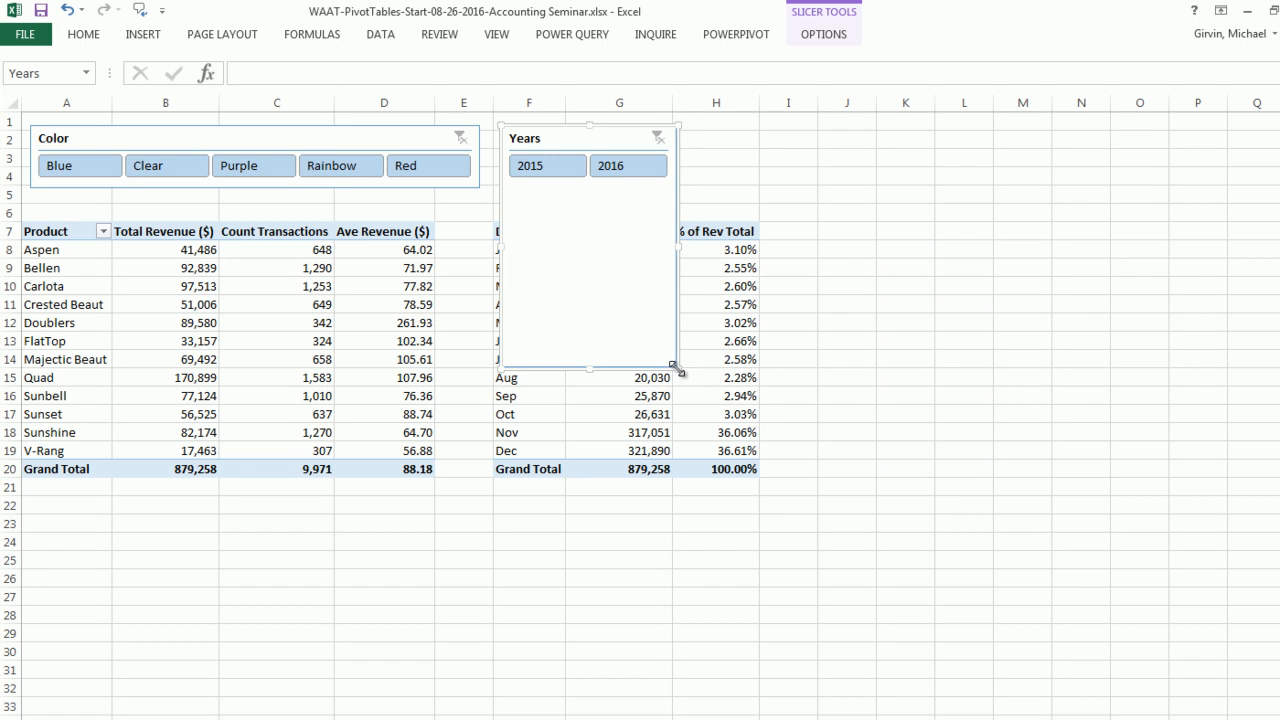
pyautogui.moveTo(678, 357); pyautogui.dragTo(760, 186)
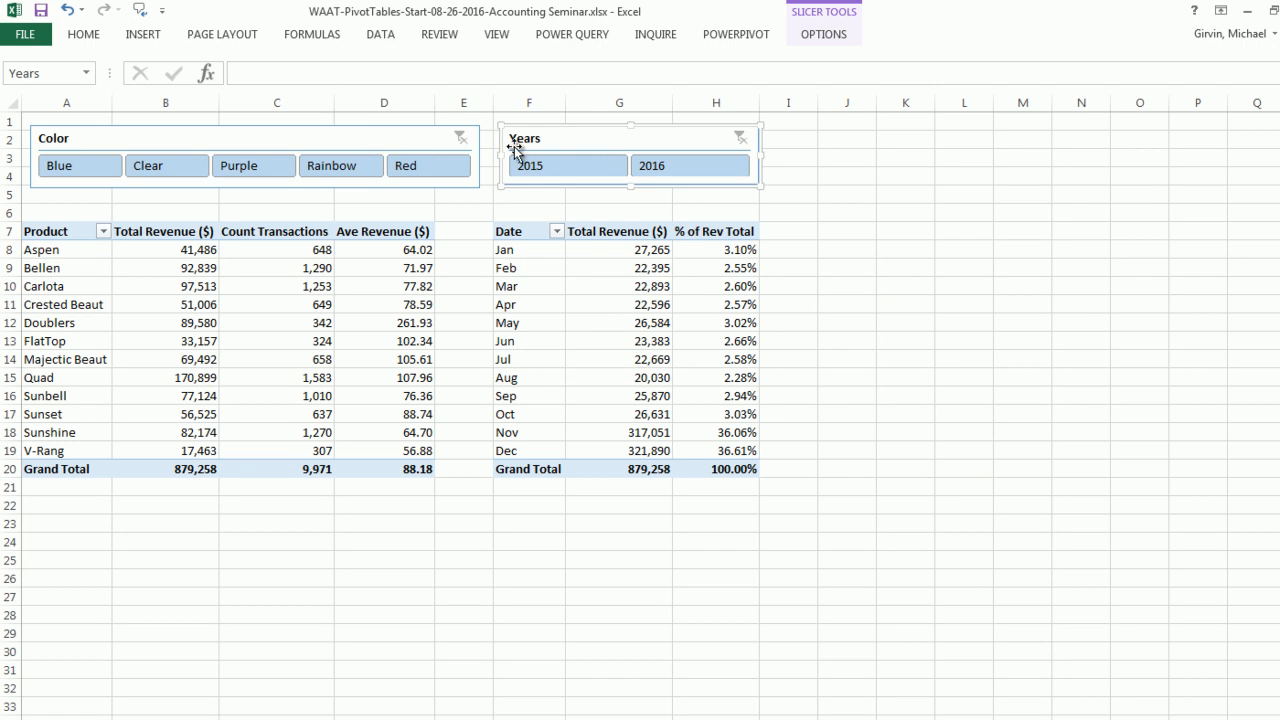
# Step: Set the Color slicer's height to 0.68" to match the Years slicer
pyautogui.click(824, 36)
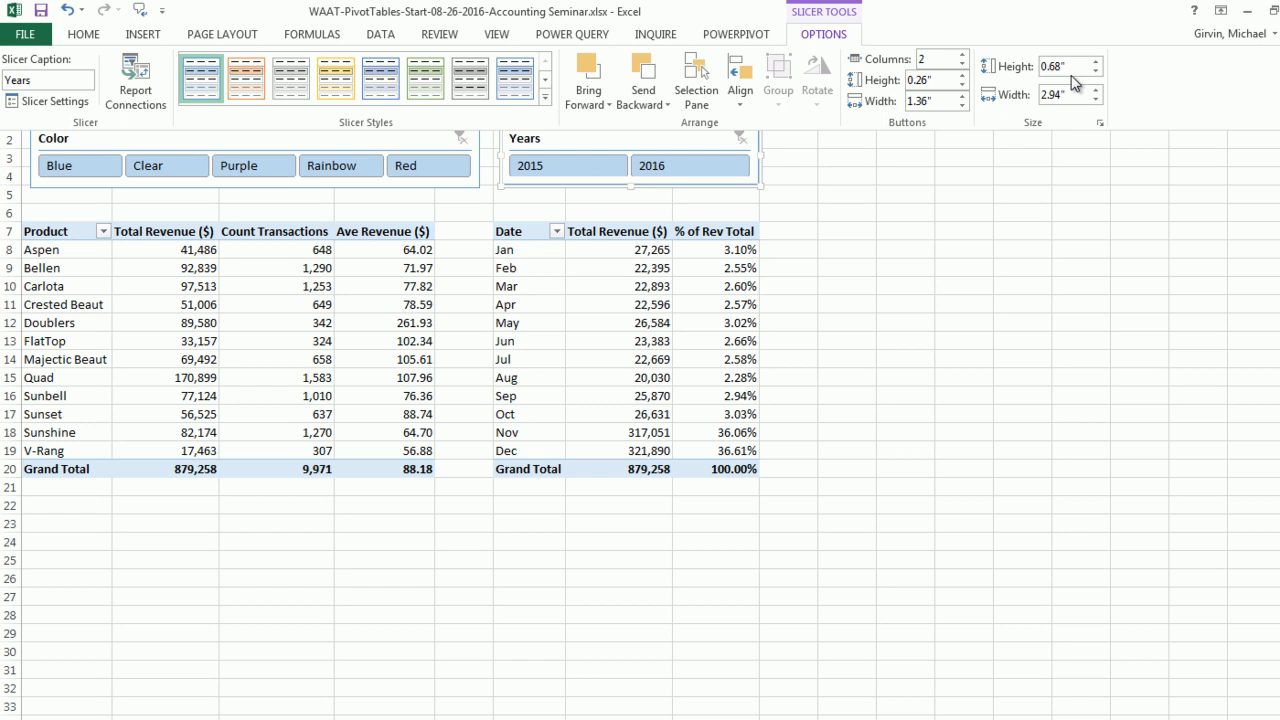
pyautogui.click(401, 140)
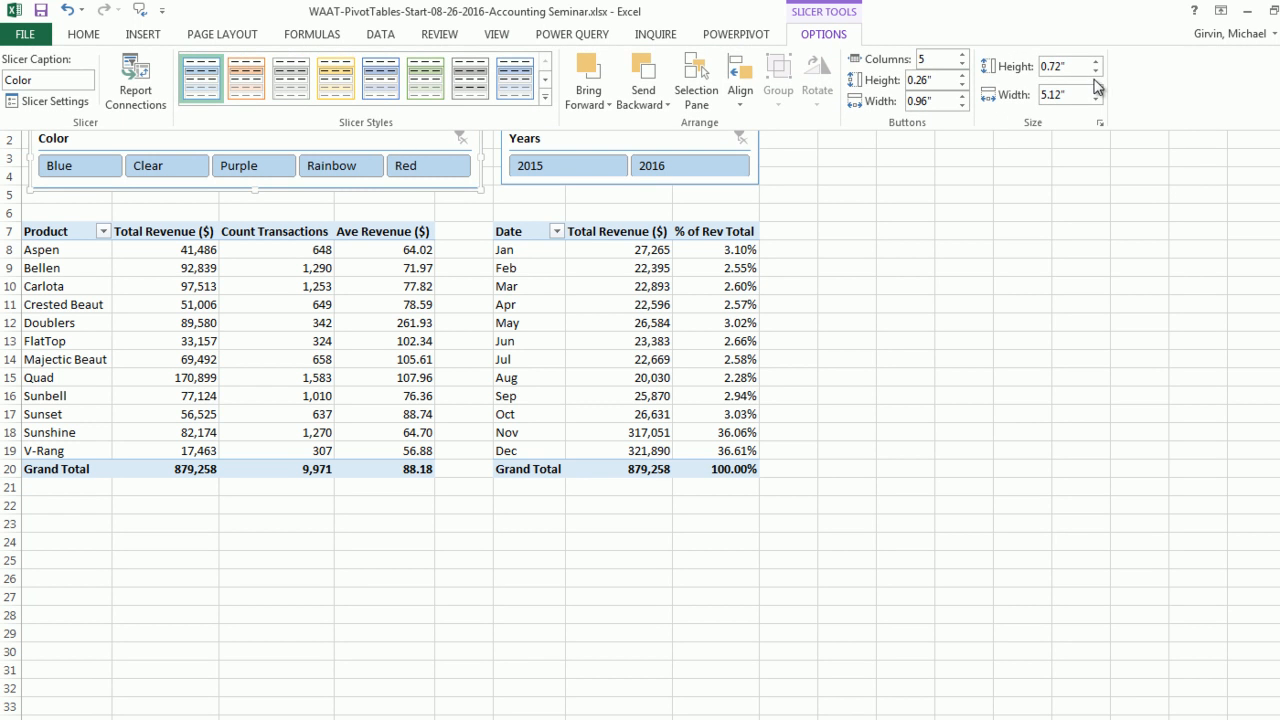
pyautogui.click(1065, 67)
pyautogui.press('BackSpace')
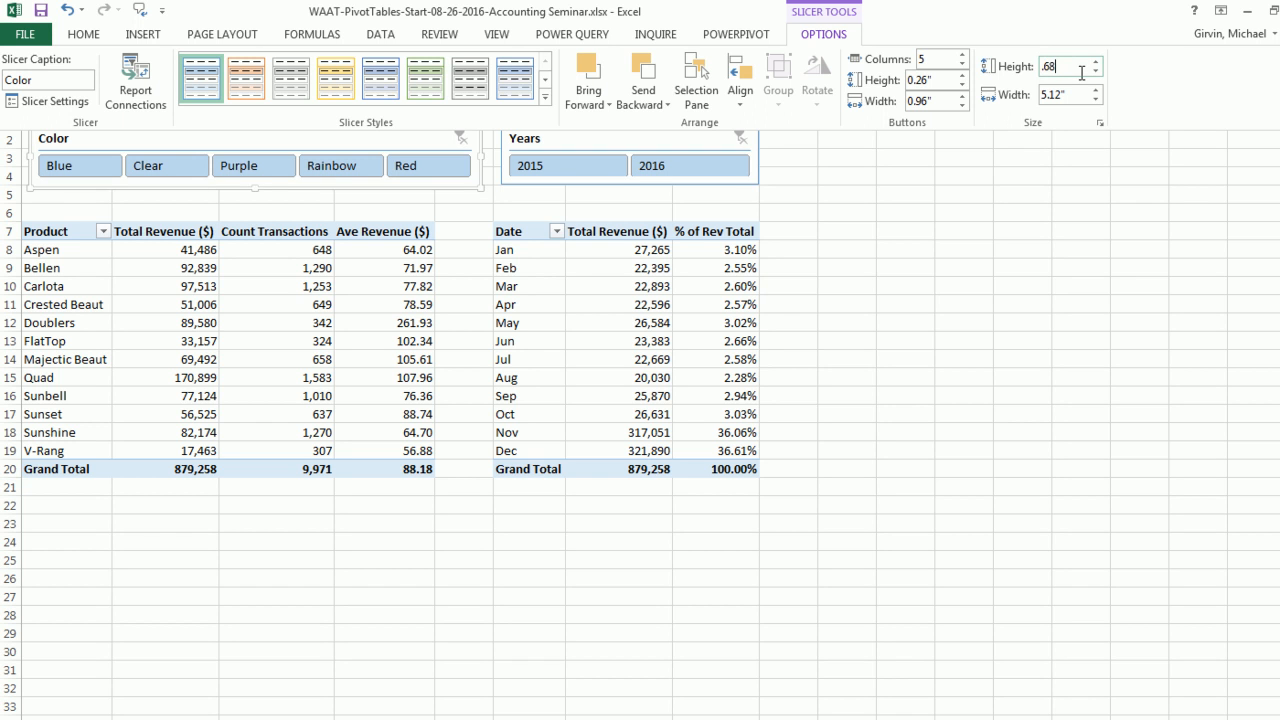
pyautogui.press('Return')
pyautogui.click(855, 212)
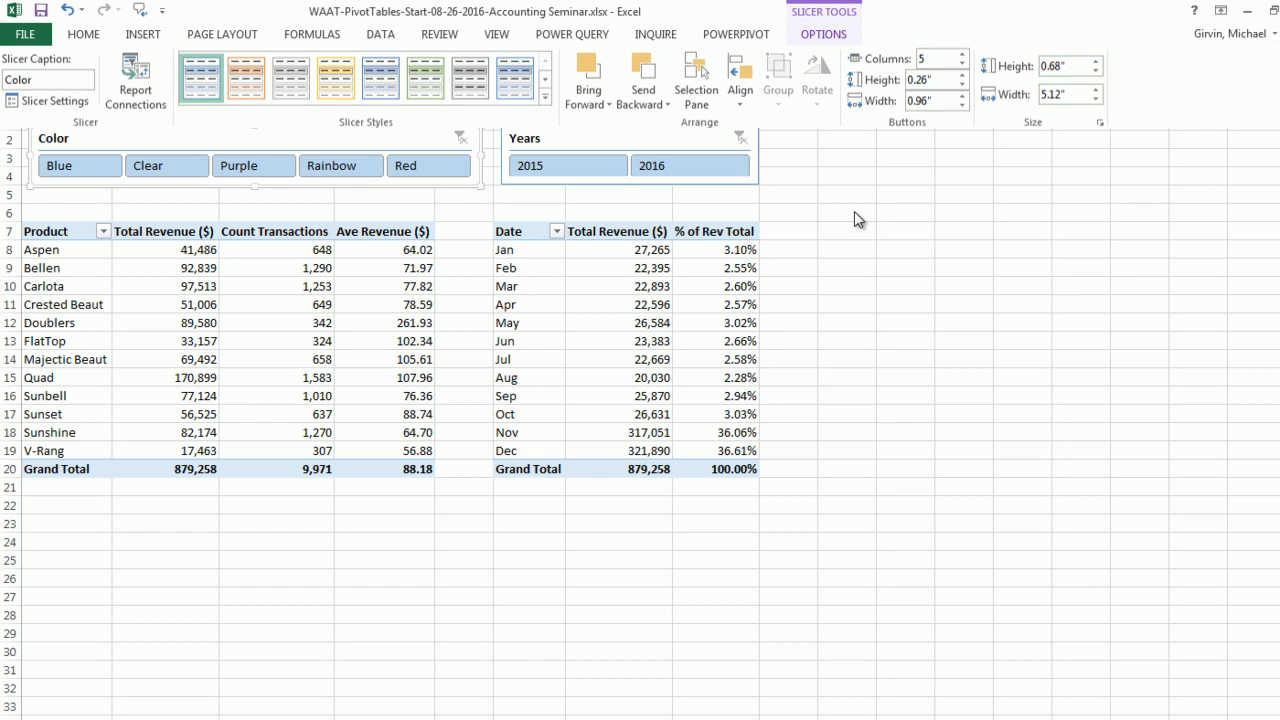
# Step: Align the Color and Years slicers along their top edges
pyautogui.keyDown('ctrl'); pyautogui.click(559, 145); pyautogui.keyUp('ctrl')
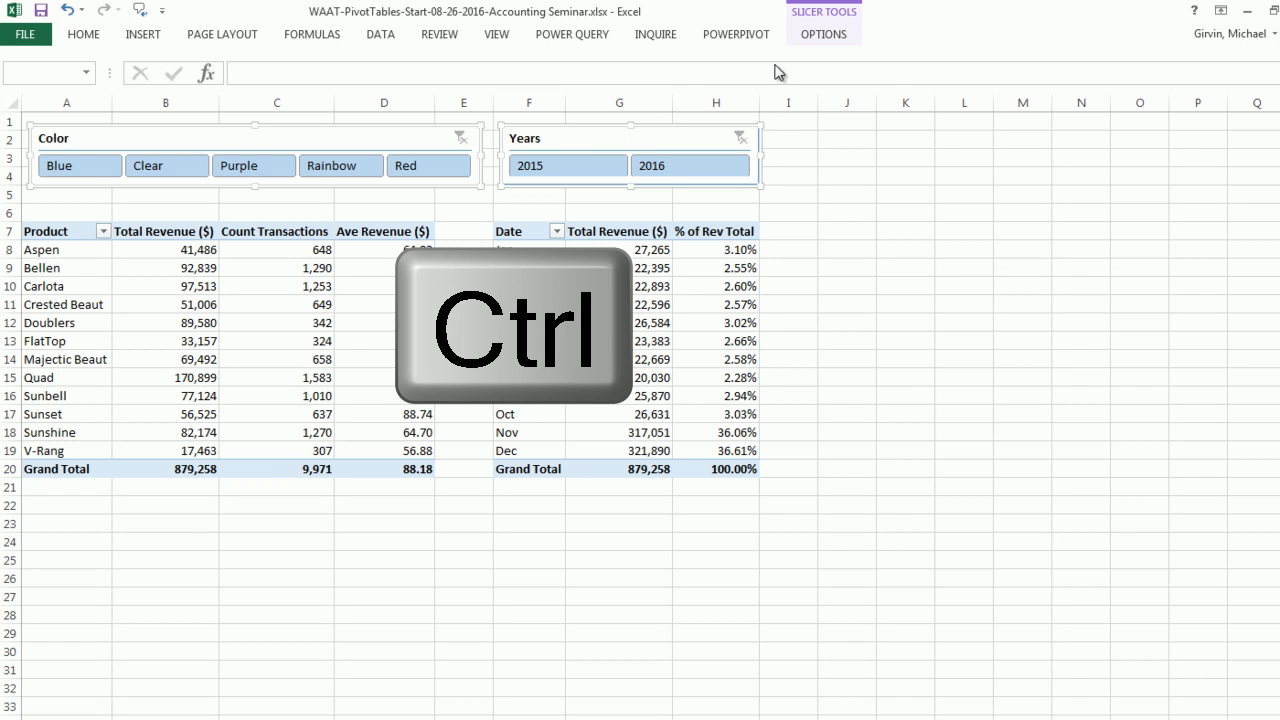
pyautogui.click(843, 44)
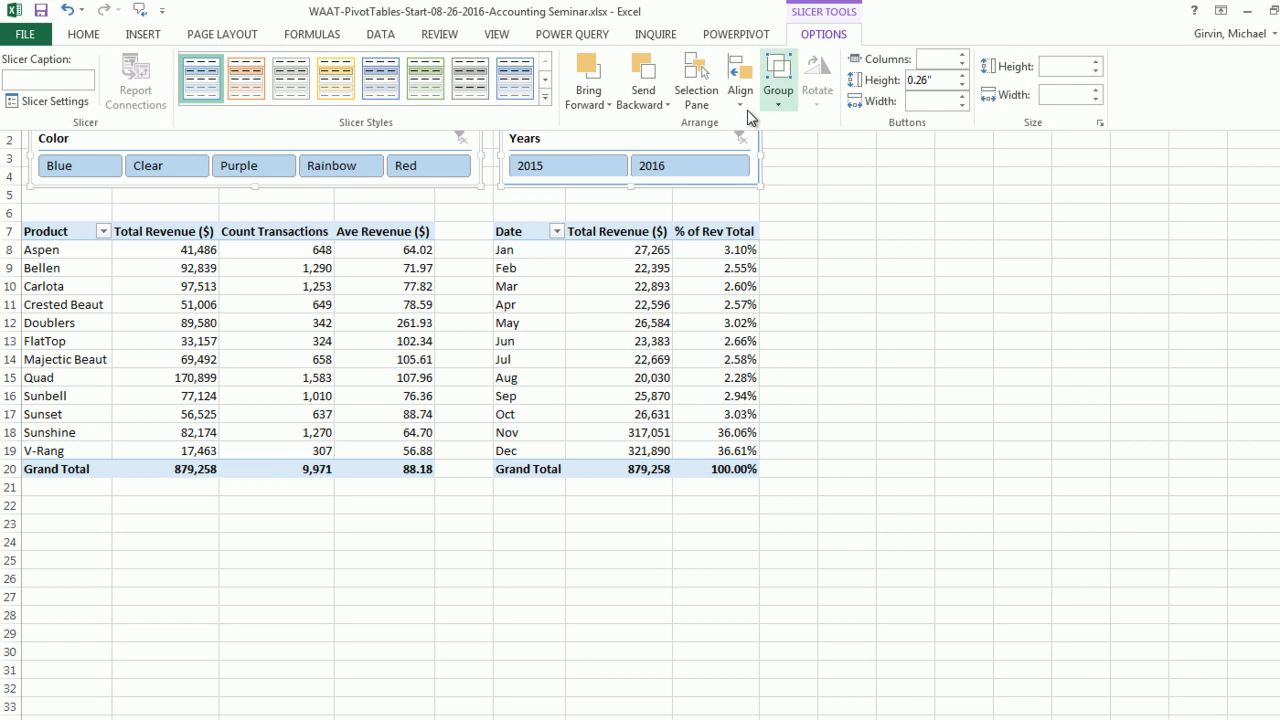
pyautogui.click(736, 101)
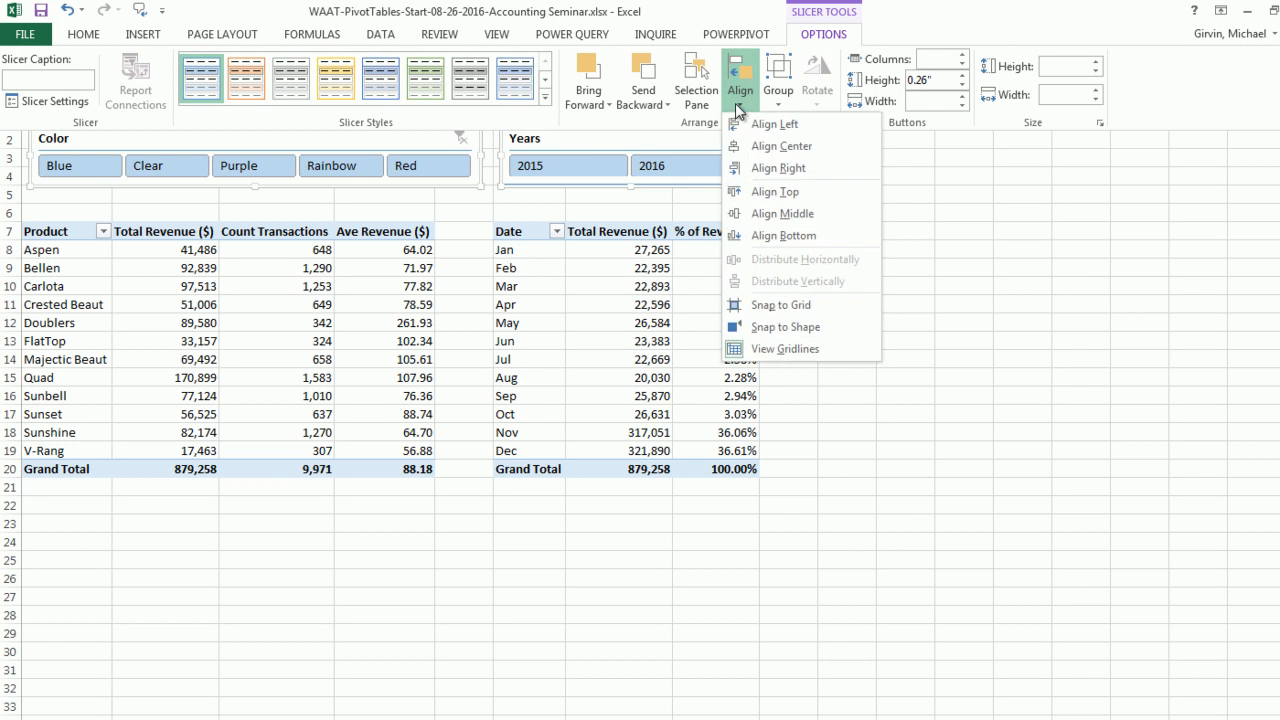
pyautogui.click(766, 198)
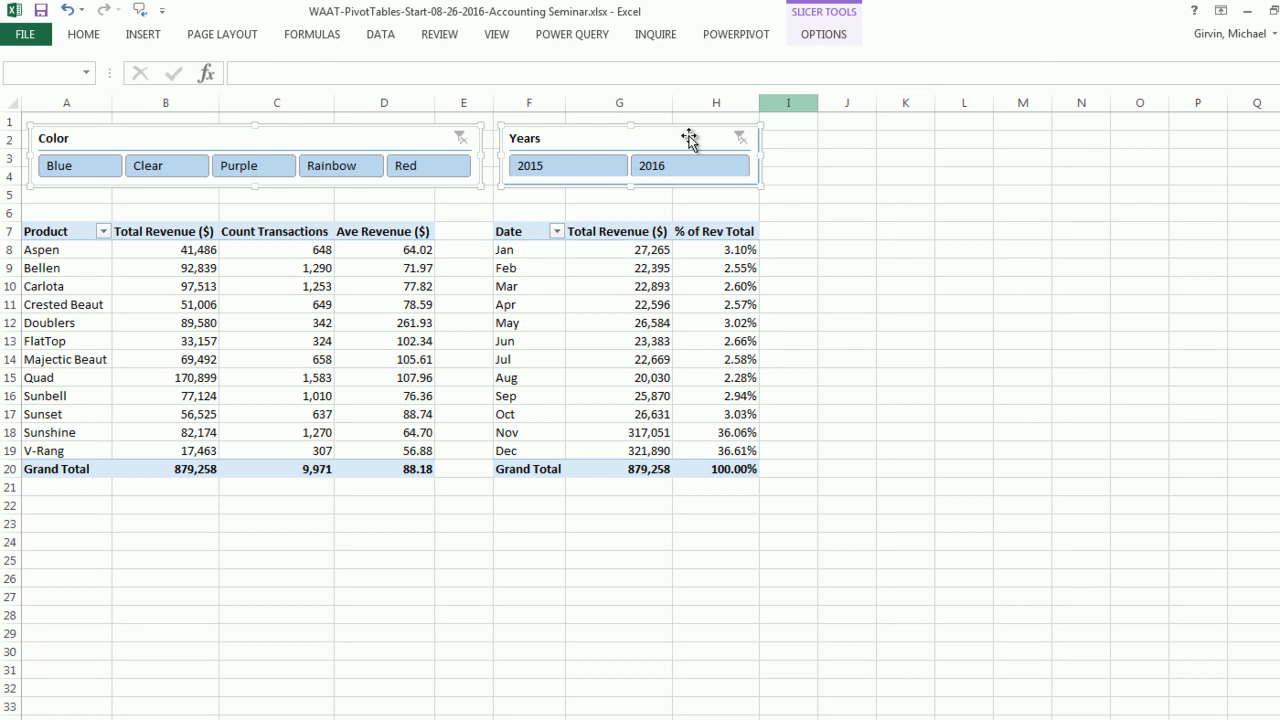
# Step: Apply the fifth Dark slicer style, the deeper blue one, to both slicers and deselect them
pyautogui.click(828, 44)
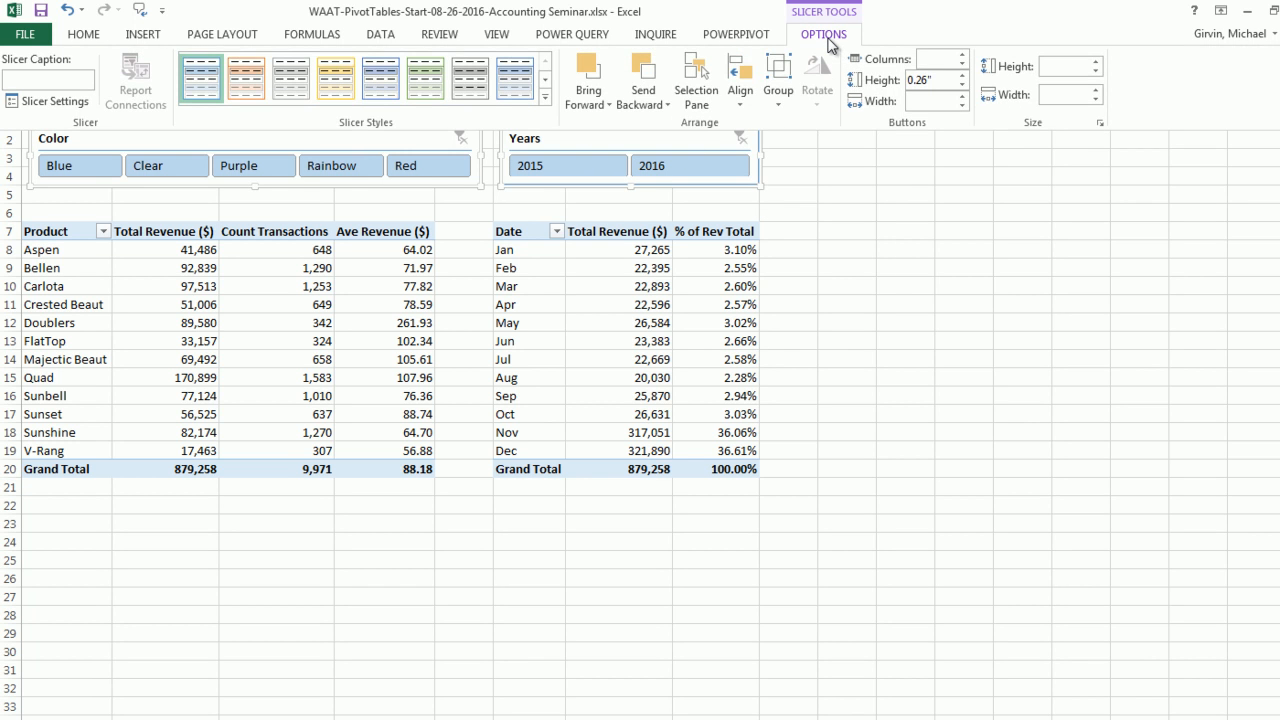
pyautogui.click(545, 97)
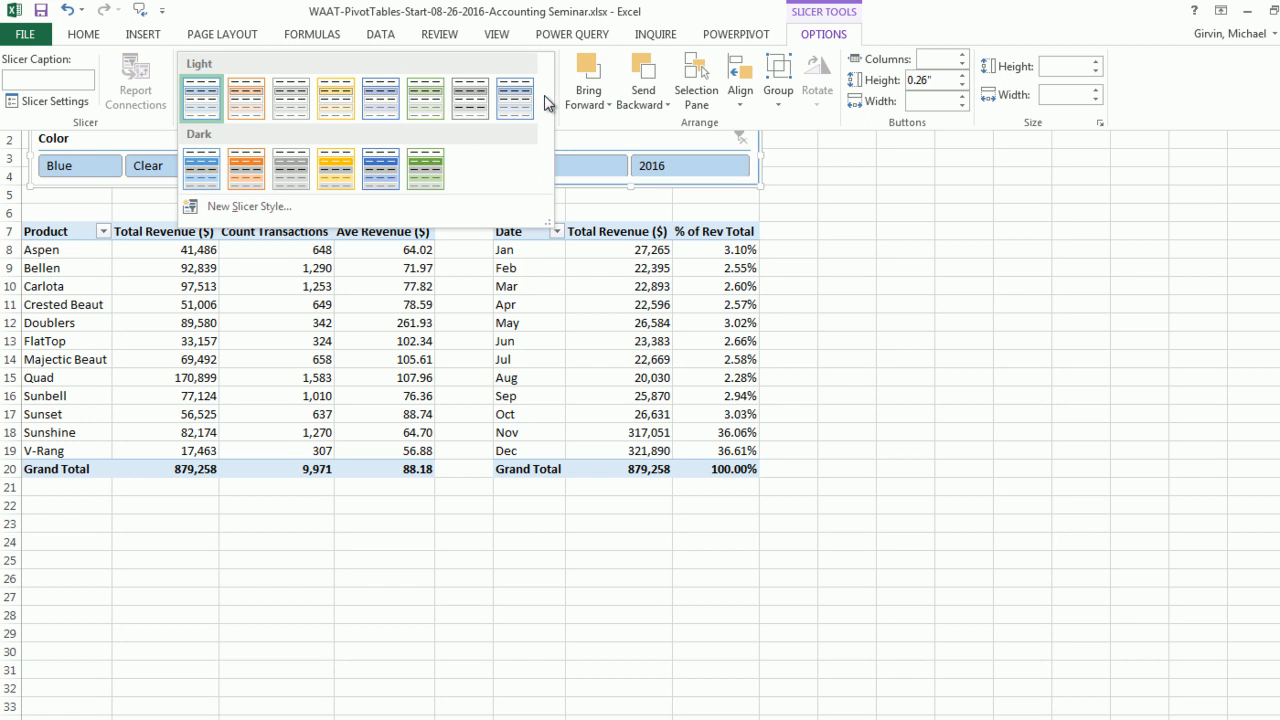
pyautogui.click(383, 176)
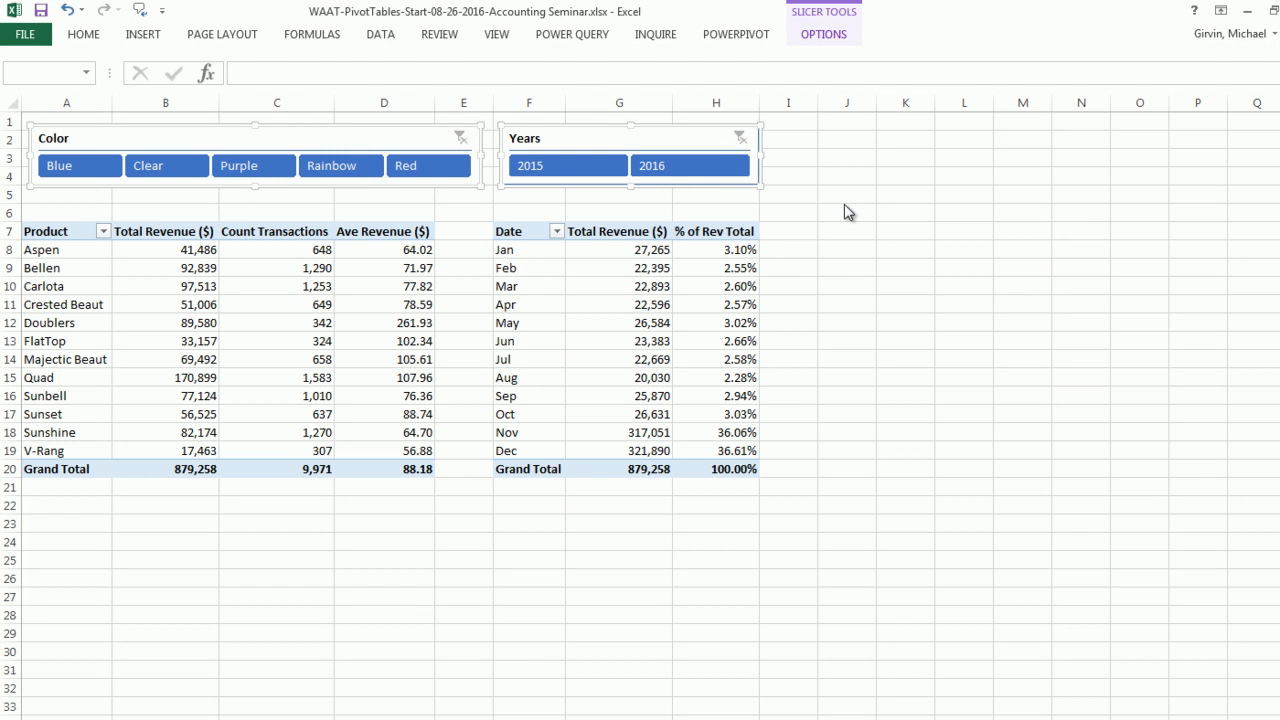
pyautogui.click(854, 181)
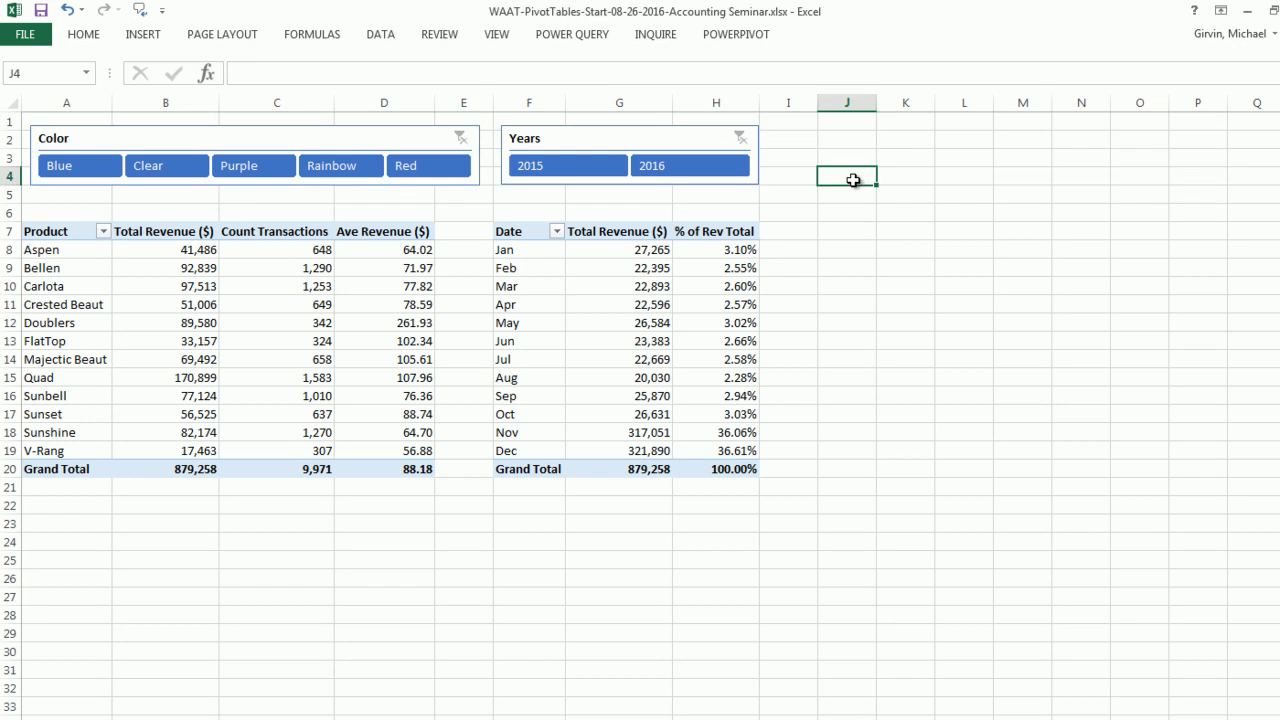
# Step: Apply the custom PivotTable style with the blue header and black borders to the product PivotTable
pyautogui.click(71, 252)
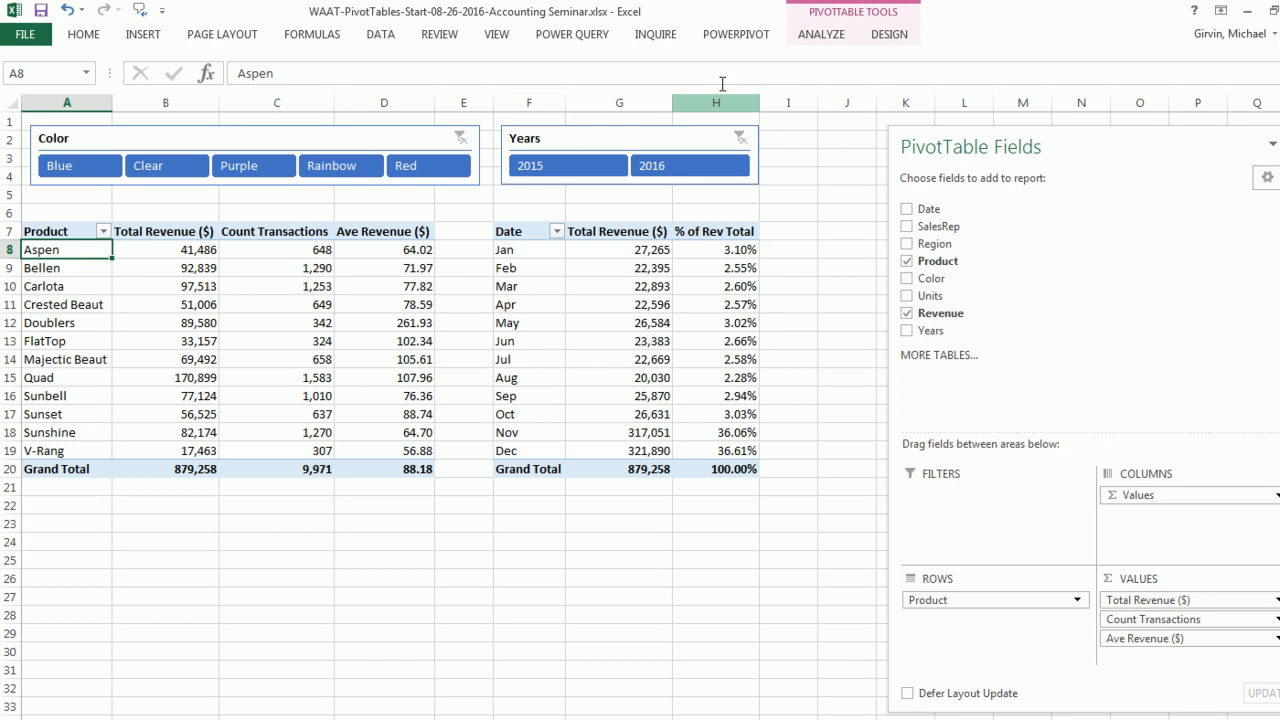
pyautogui.click(889, 34)
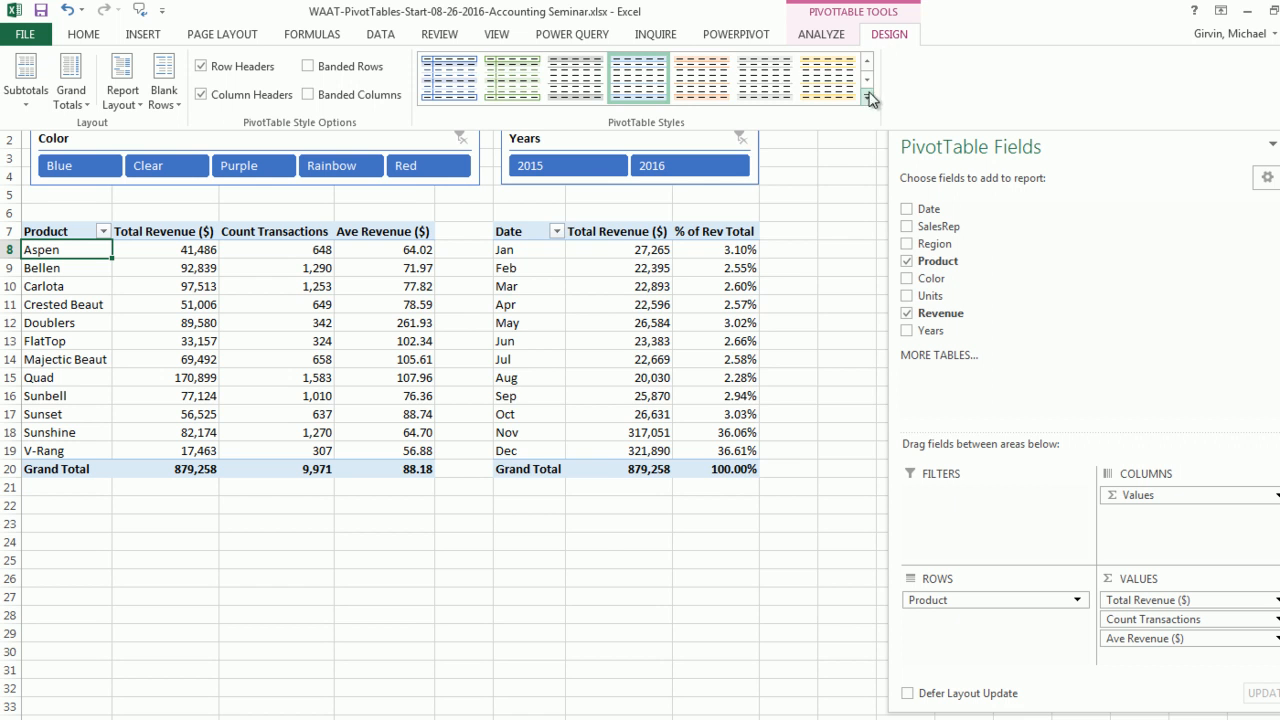
pyautogui.click(868, 104)
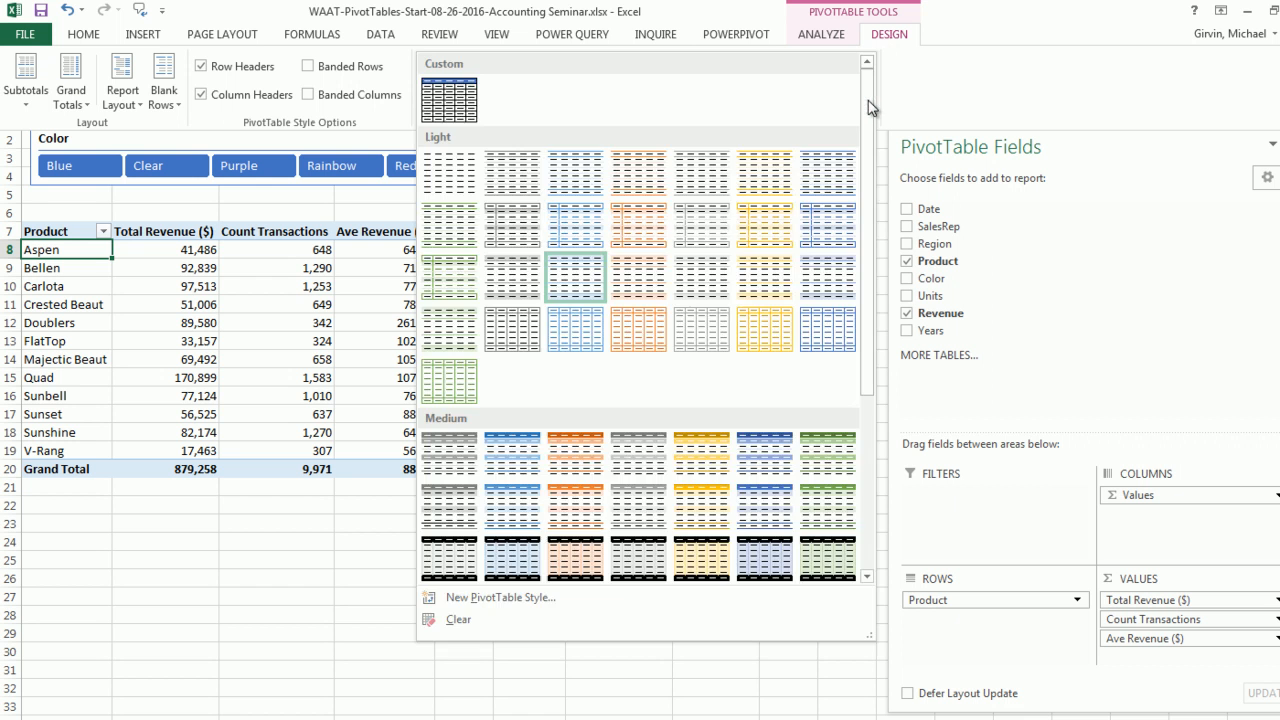
pyautogui.click(449, 108)
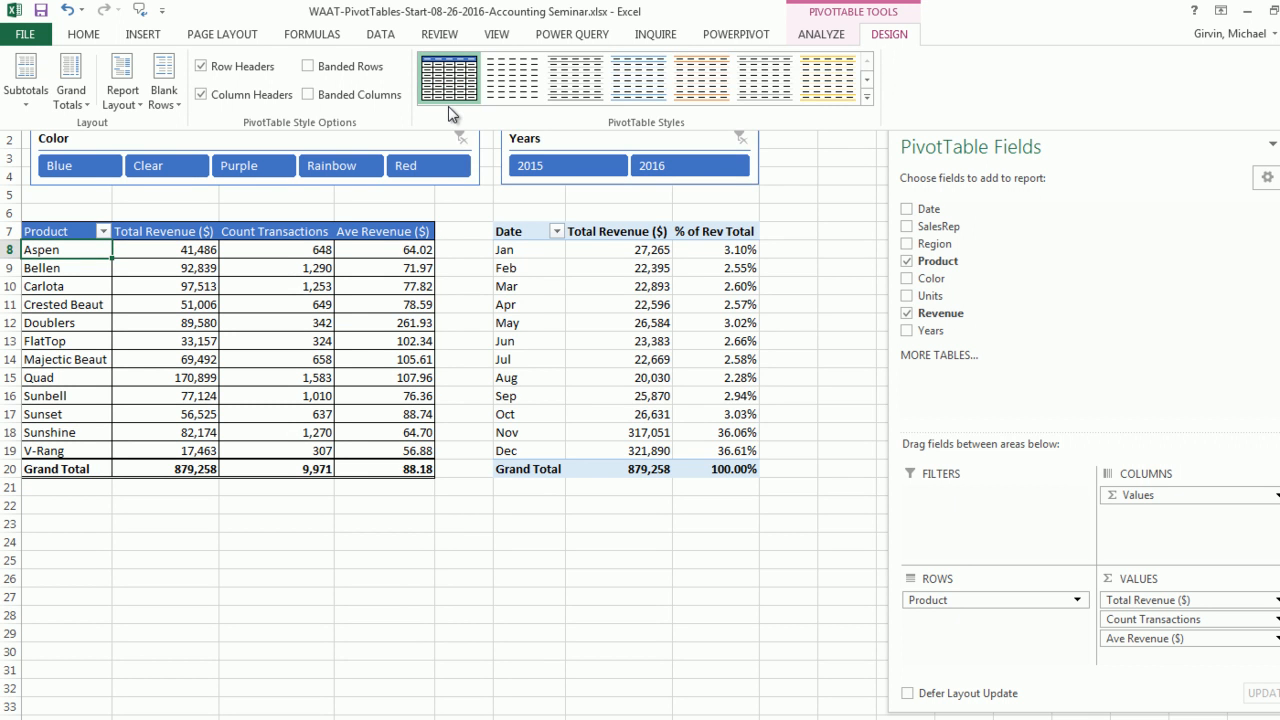
# Step: Apply the same custom blue-header style to the monthly revenue PivotTable
pyautogui.click(520, 230)
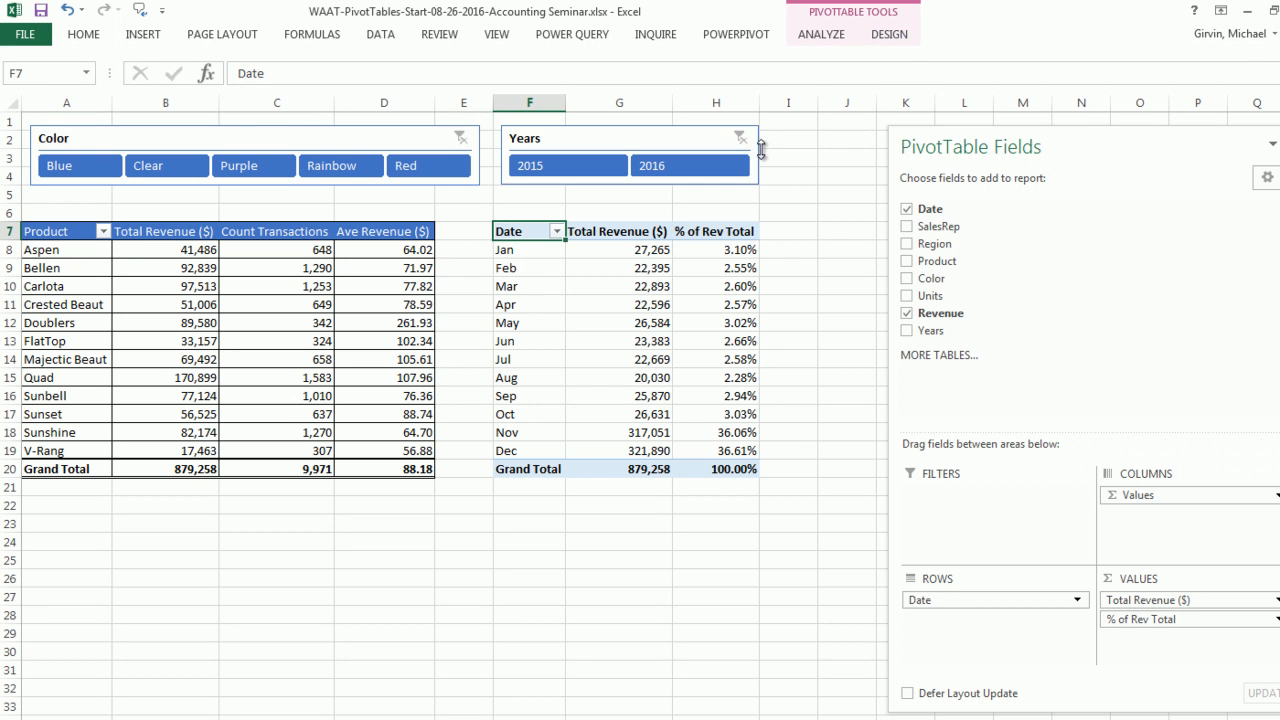
pyautogui.click(889, 34)
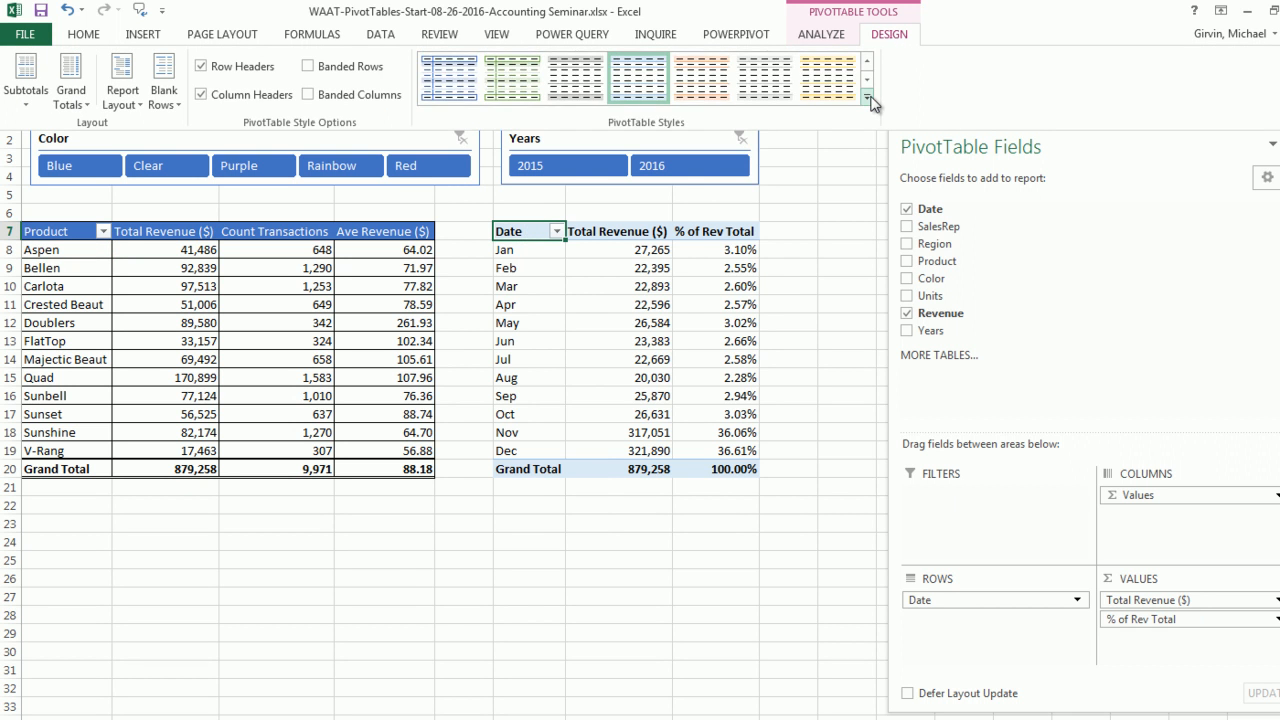
pyautogui.click(871, 106)
pyautogui.click(455, 100)
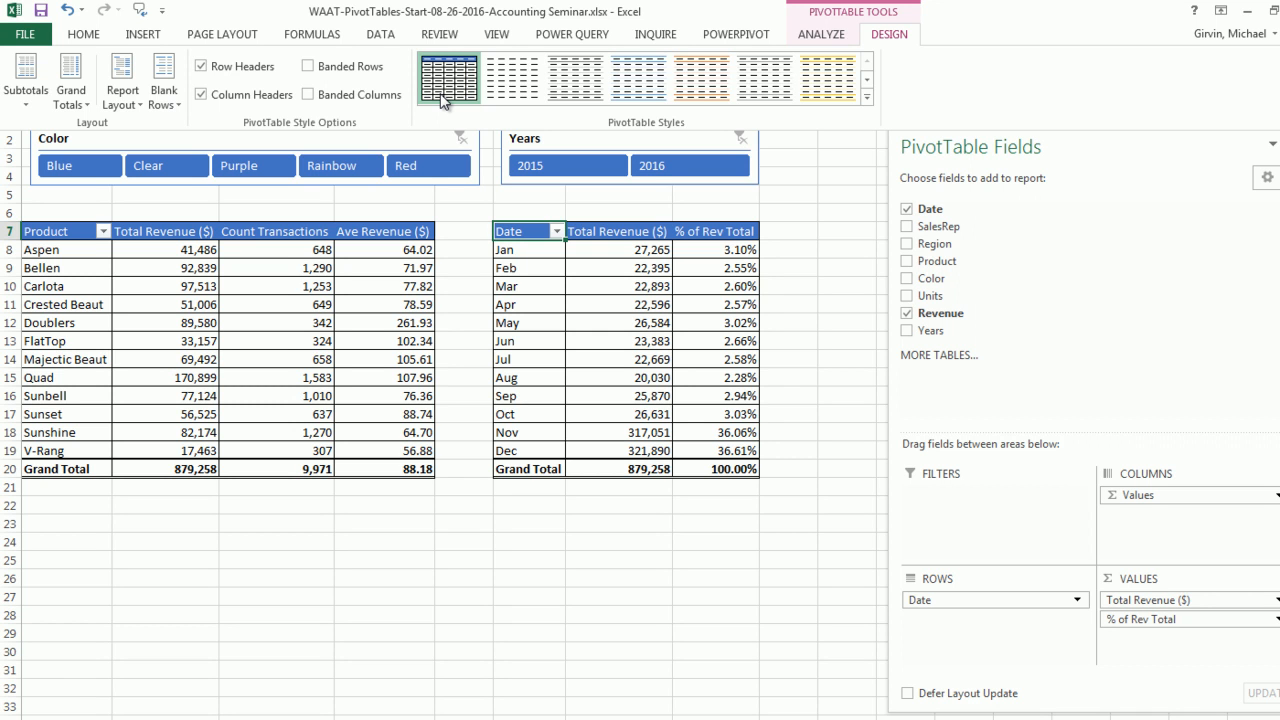
pyautogui.click(332, 548)
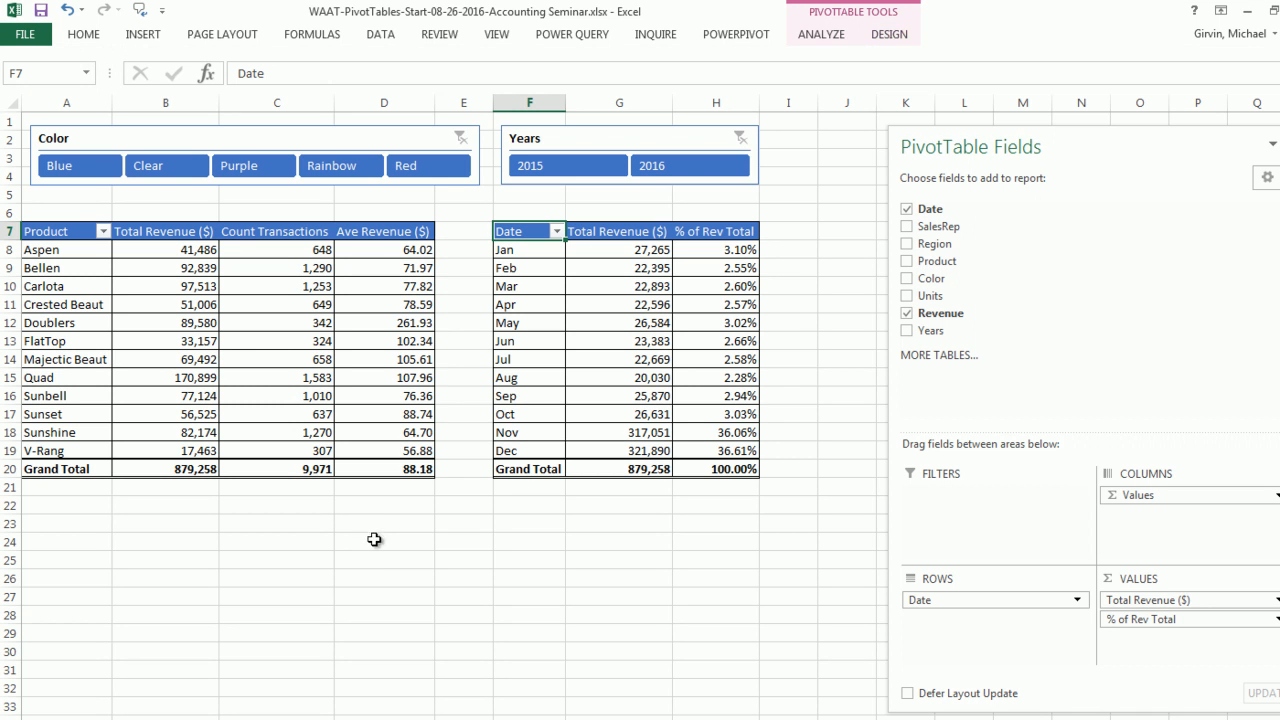
# Step: Filter the monthly PivotTable to the color Blue and the year 2015 using the slicers
pyautogui.click(91, 175)
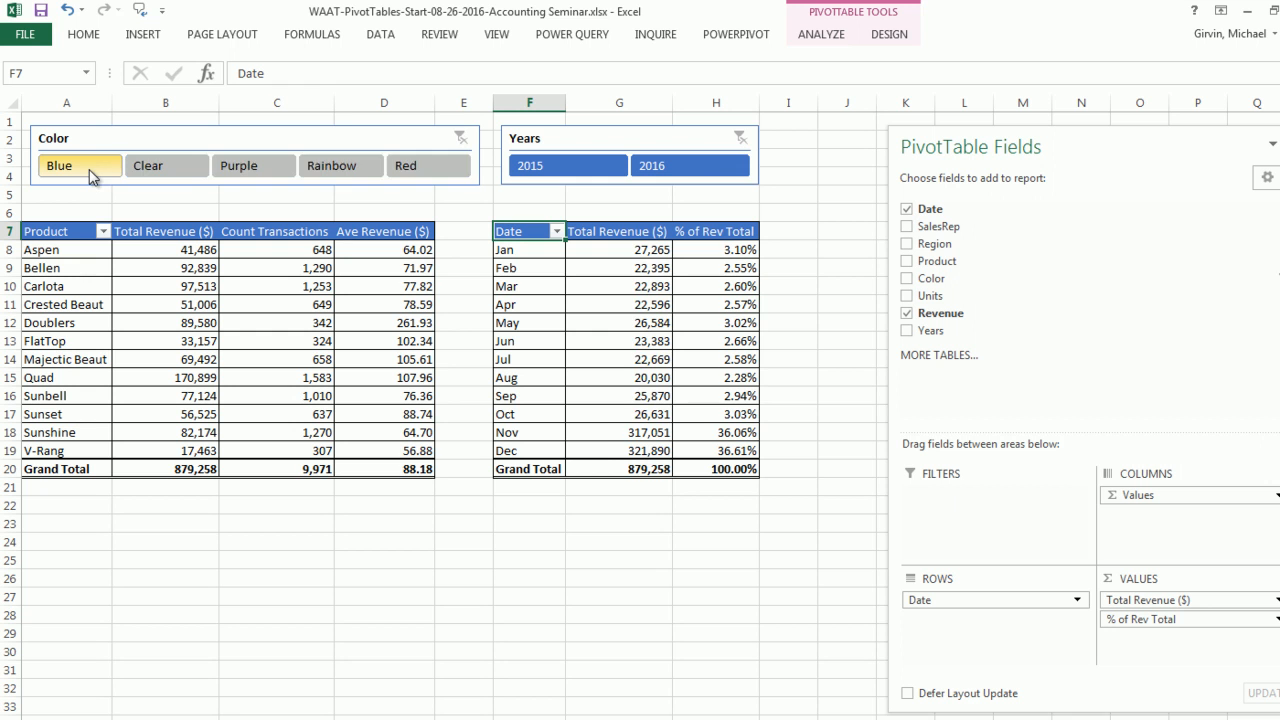
pyautogui.hotkey('ctrl', 'z')
pyautogui.click(83, 174)
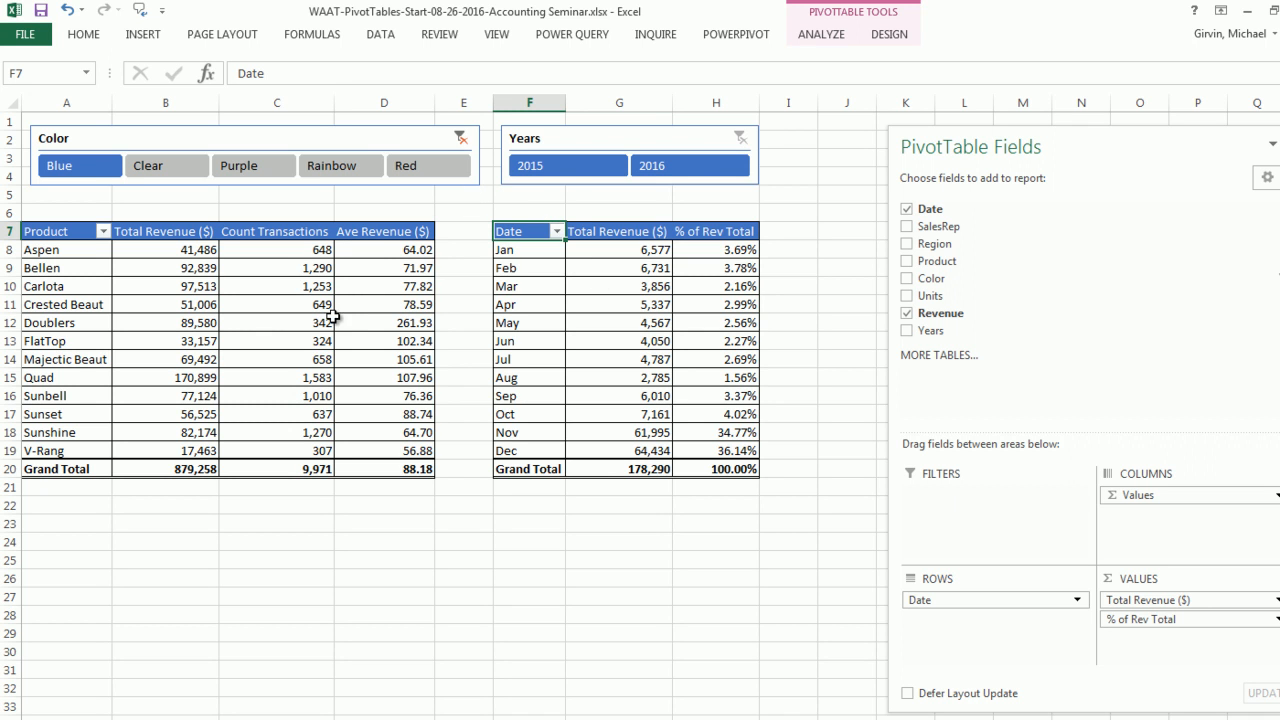
pyautogui.click(577, 177)
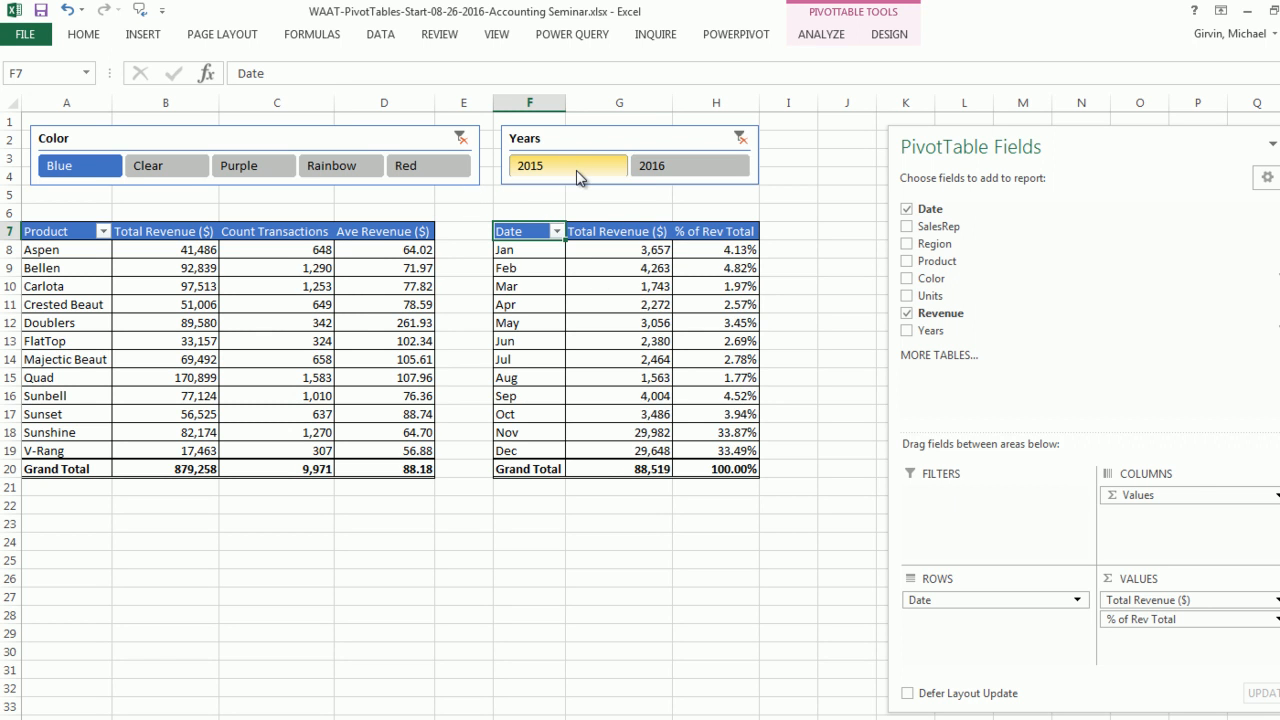
pyautogui.moveTo(686, 278)
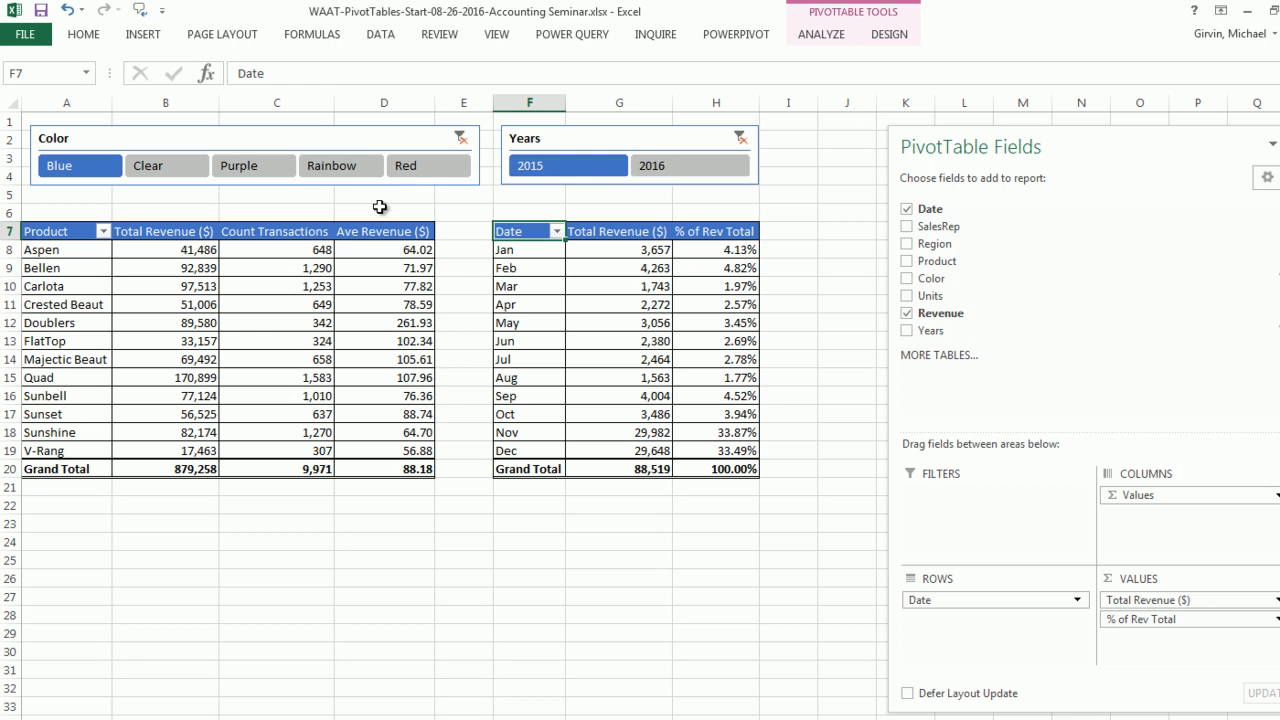
# Step: Rename the product PivotTable as ProductPivot02 in its PivotTable options
pyautogui.click(165, 268)
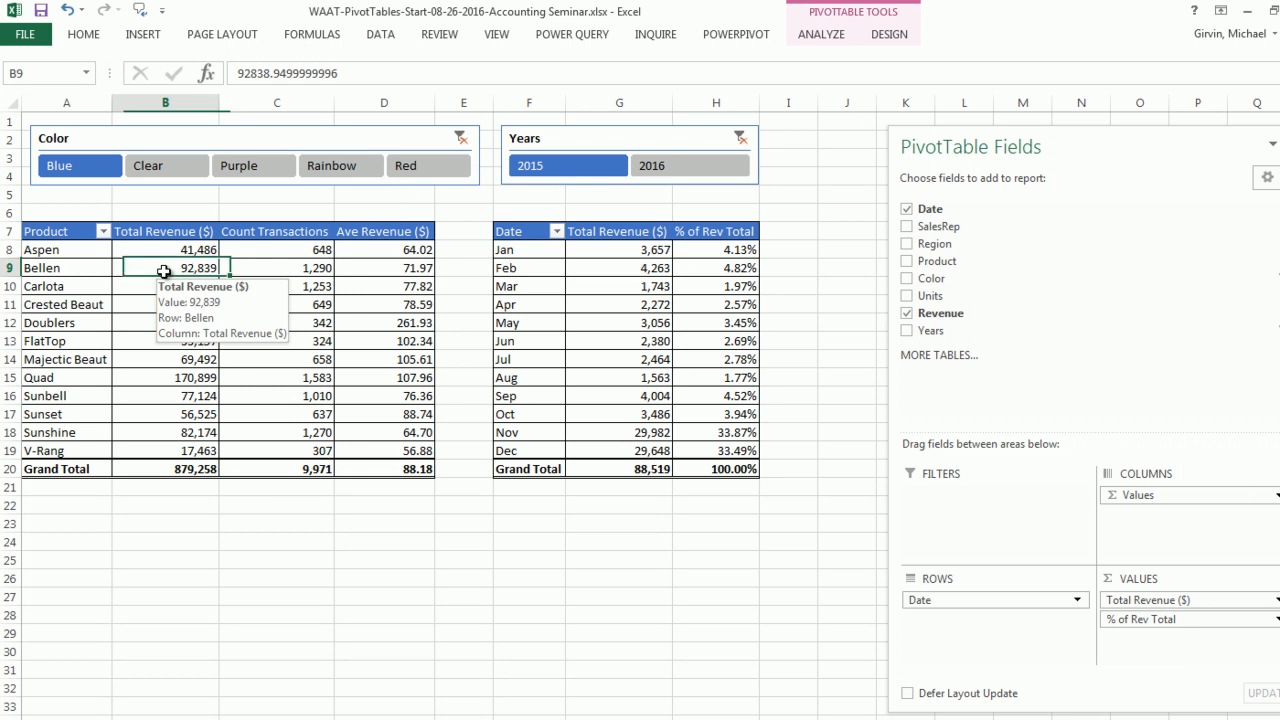
pyautogui.rightClick(166, 273)
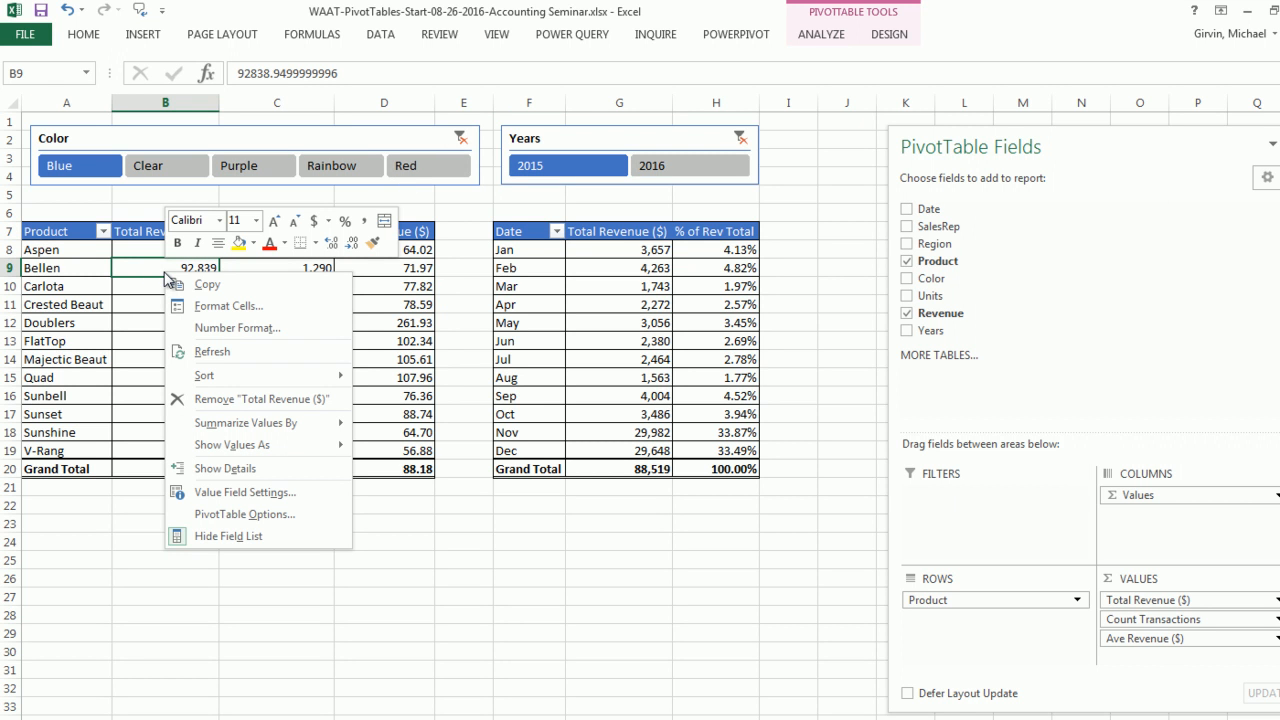
pyautogui.click(240, 514)
pyautogui.write('ProductPivot2')
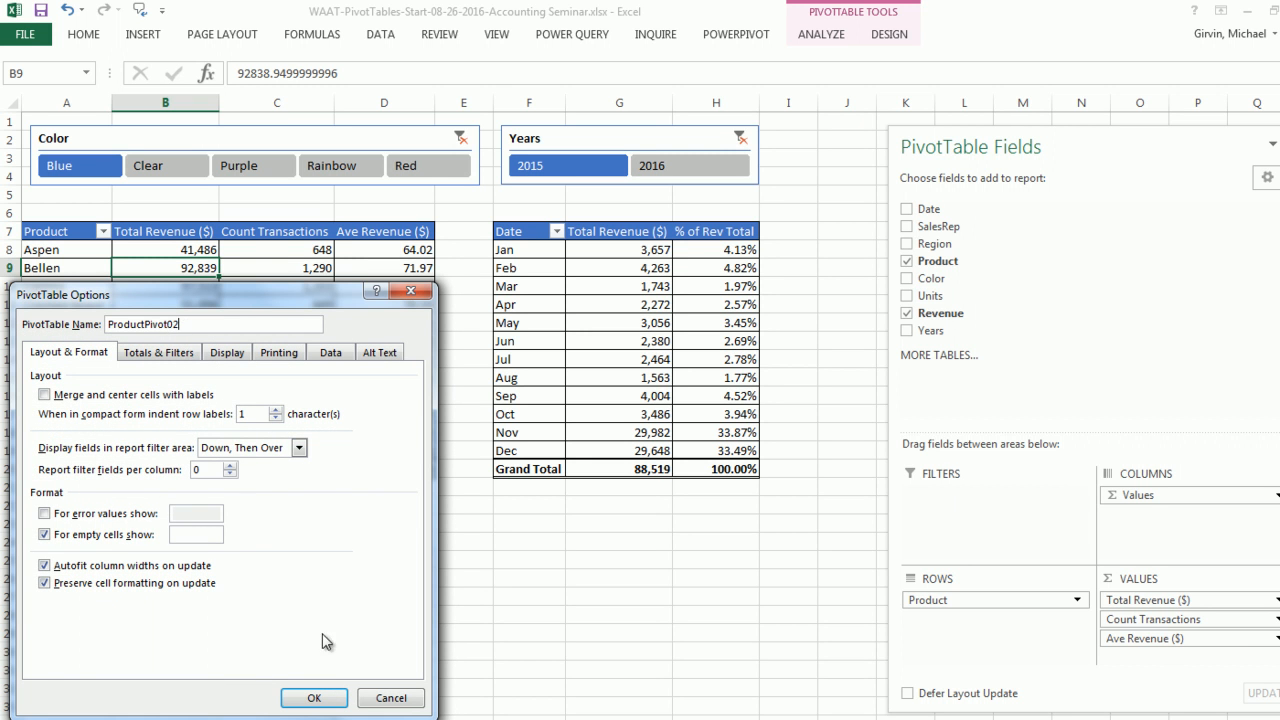
pyautogui.click(322, 697)
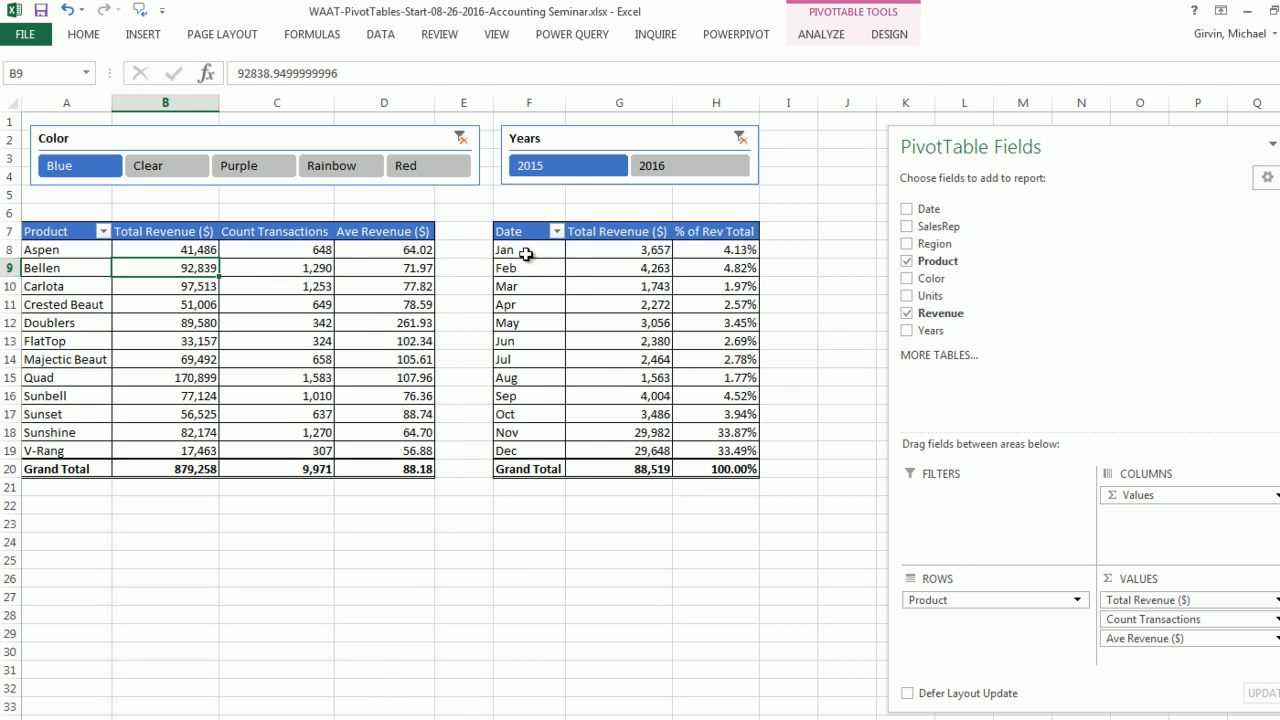
# Step: Rename the monthly revenue PivotTable as MonthlyPivot in its PivotTable options
pyautogui.rightClick(525, 251)
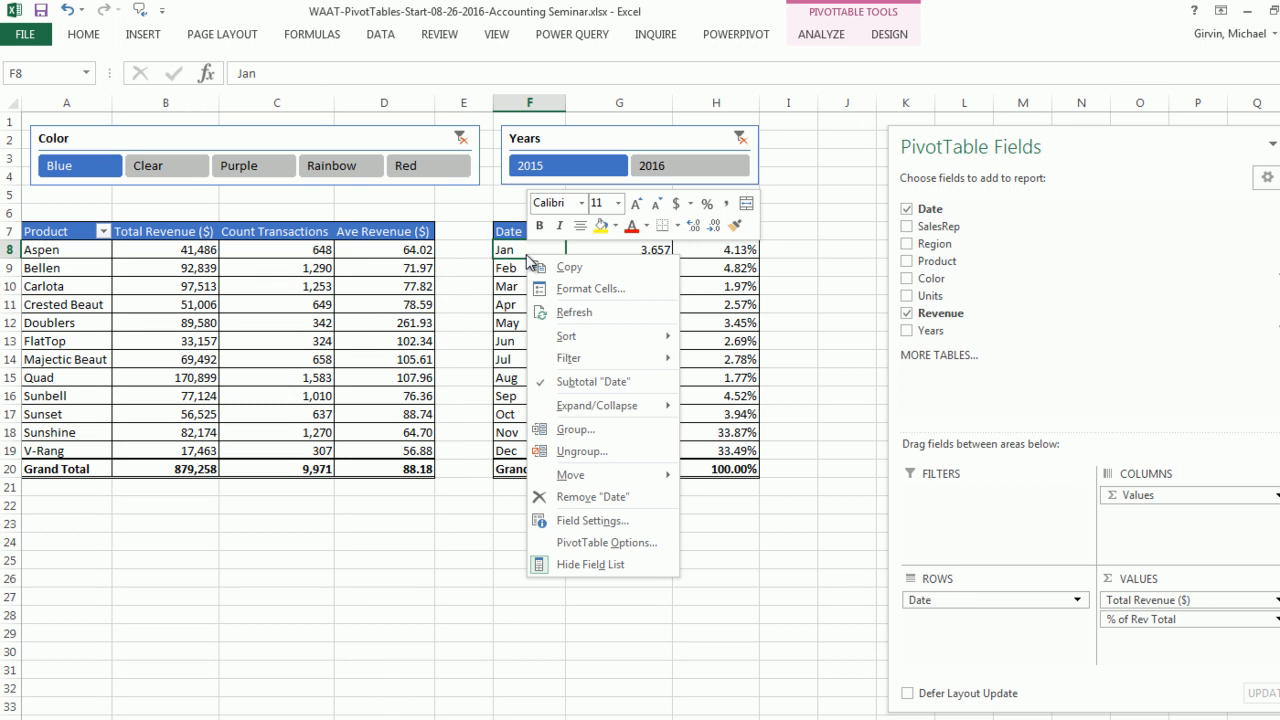
pyautogui.click(590, 545)
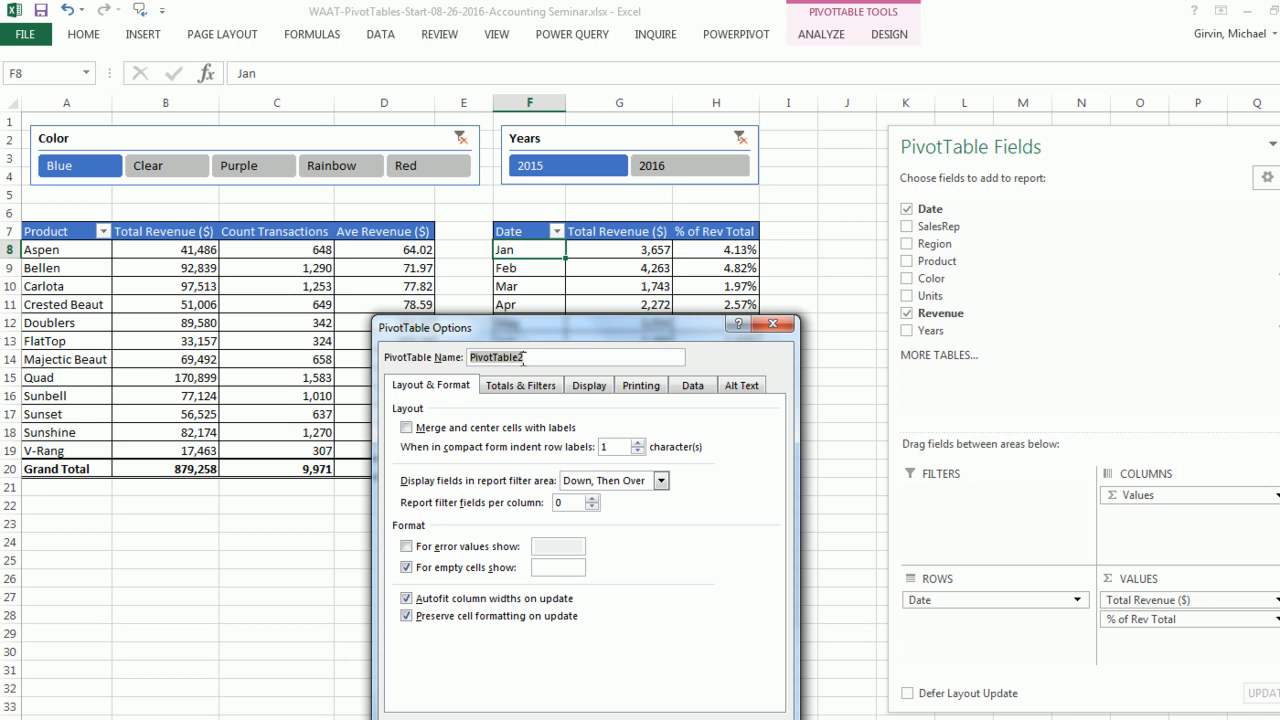
pyautogui.write('MonthlyPivot')
pyautogui.press('Return')
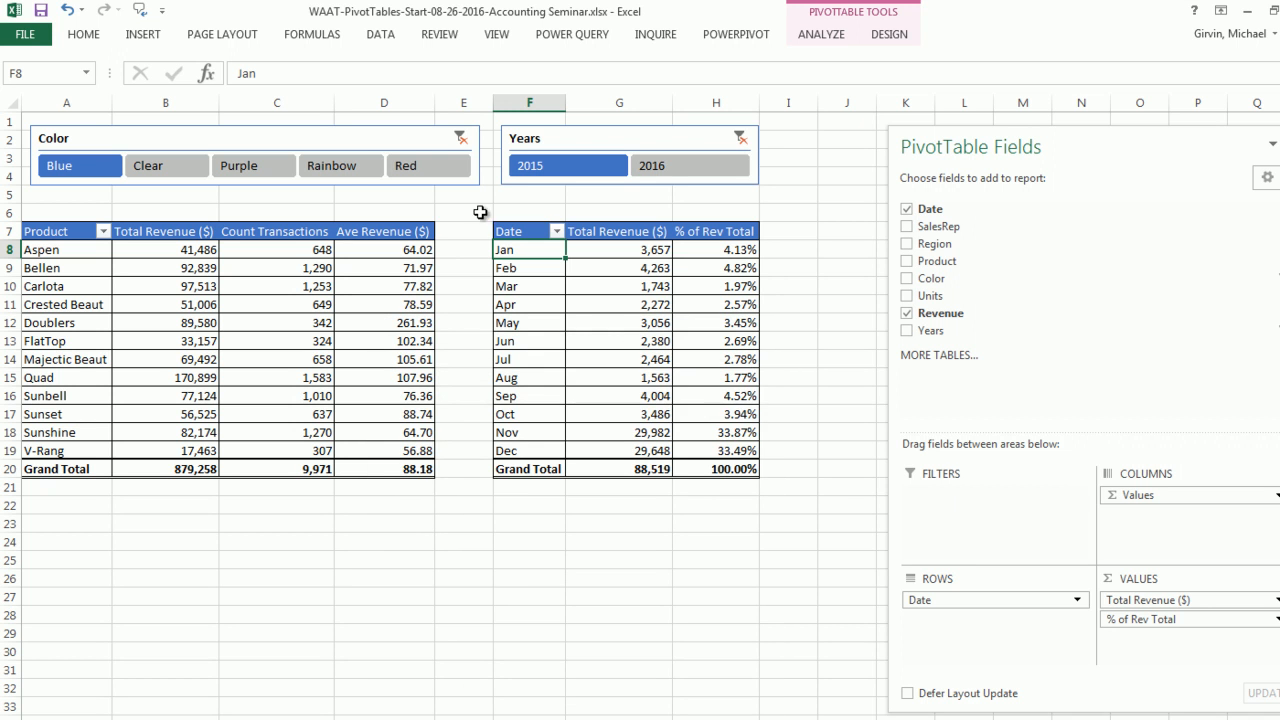
# Step: Connect the Color slicer to ProductPivot02 in addition to MonthlyPivot through its report connections
pyautogui.click(424, 140)
pyautogui.rightClick(424, 140)
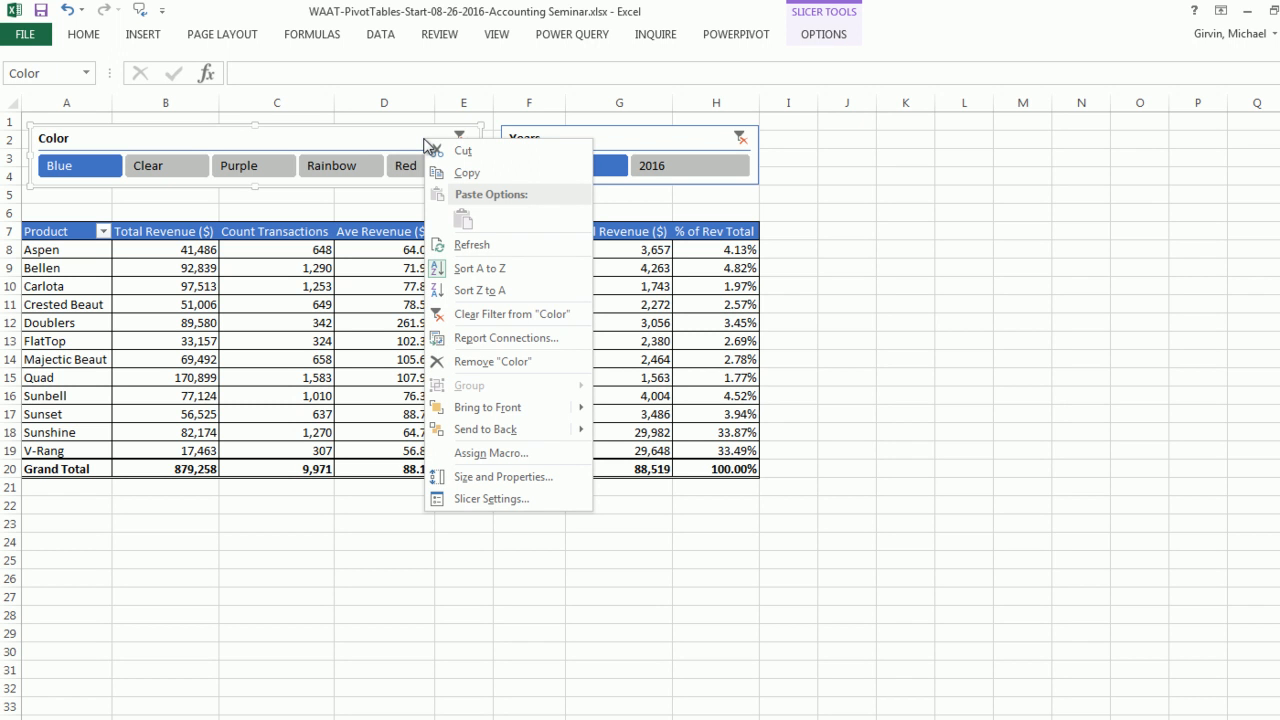
pyautogui.click(498, 340)
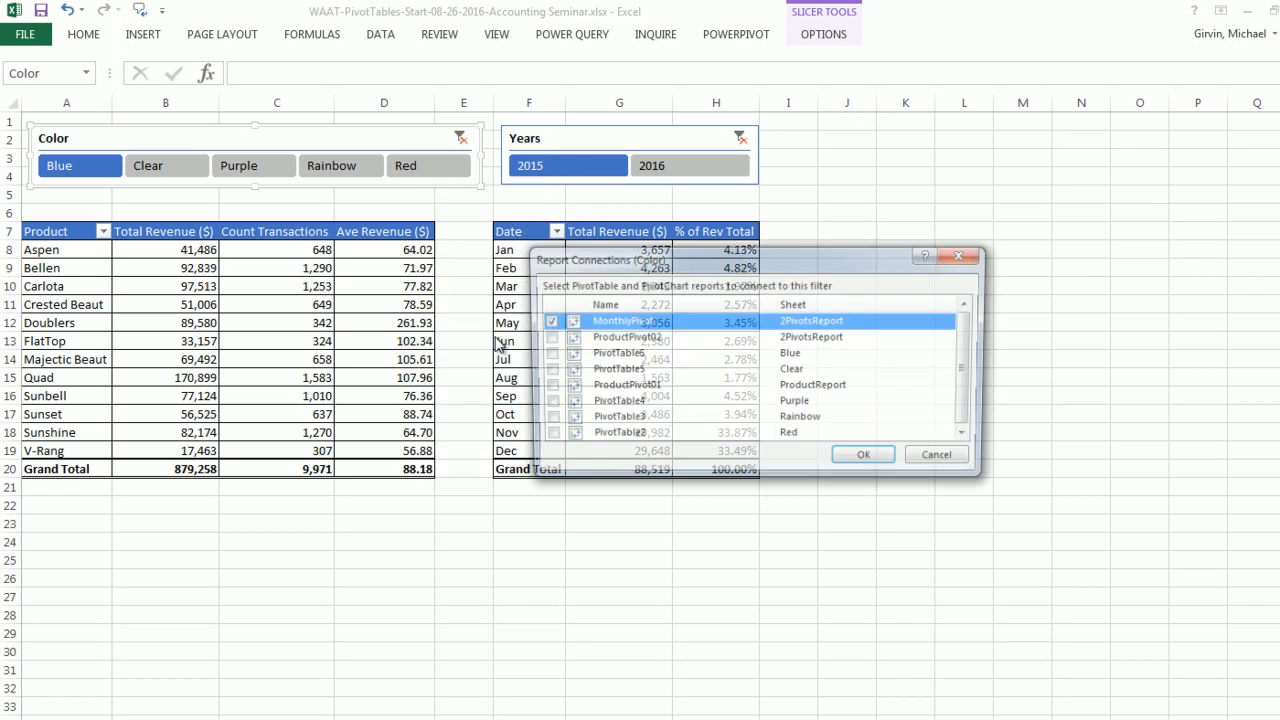
pyautogui.moveTo(688, 272); pyautogui.dragTo(691, 217)
pyautogui.moveTo(1002, 388); pyautogui.dragTo(1014, 426)
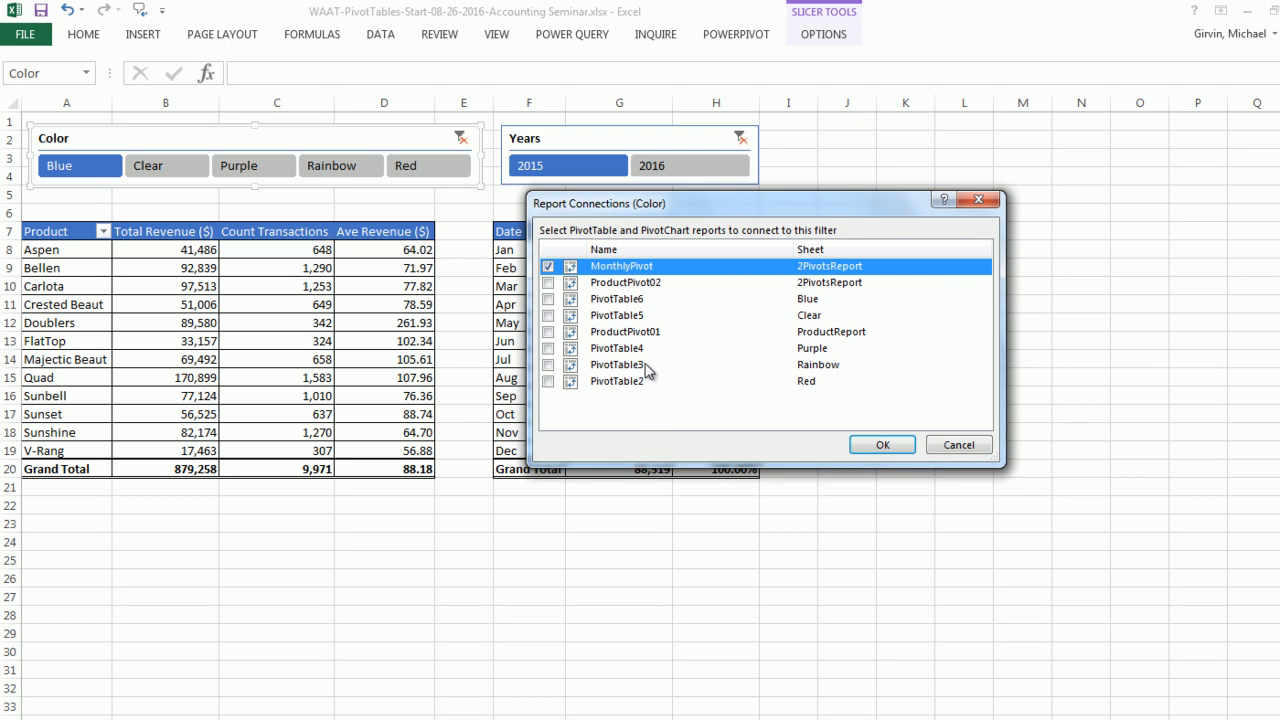
pyautogui.click(549, 285)
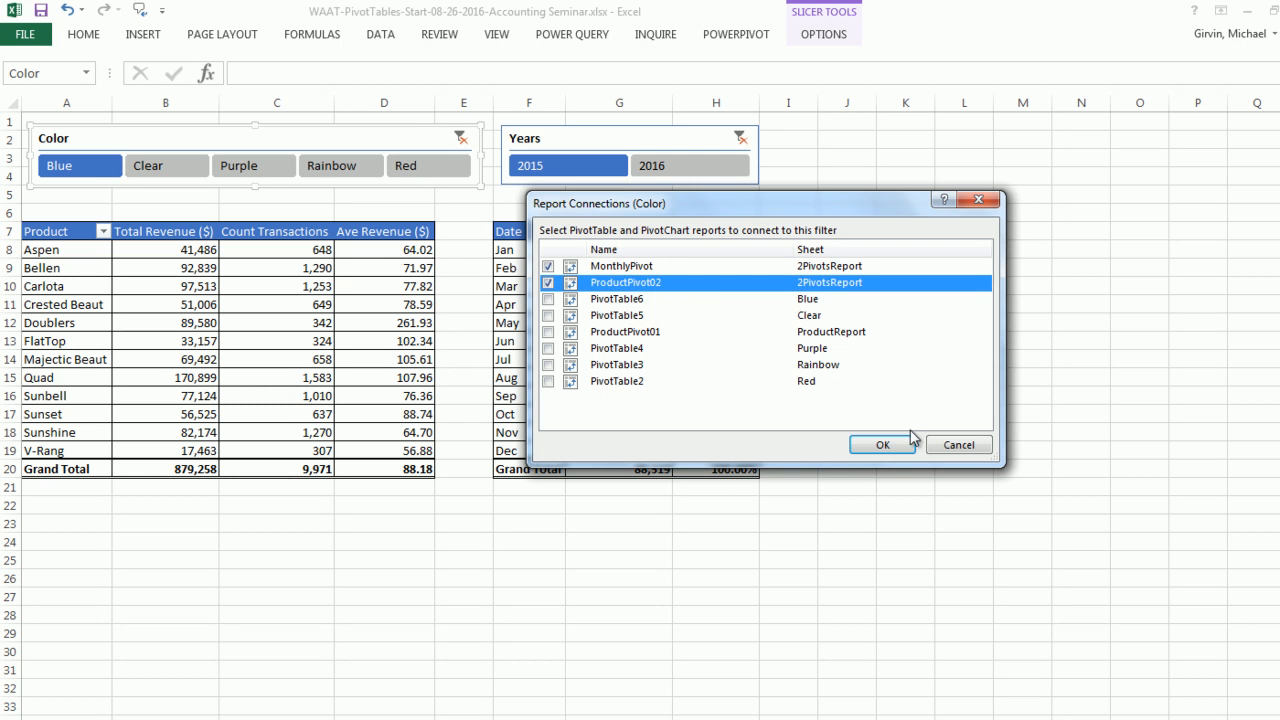
pyautogui.click(884, 446)
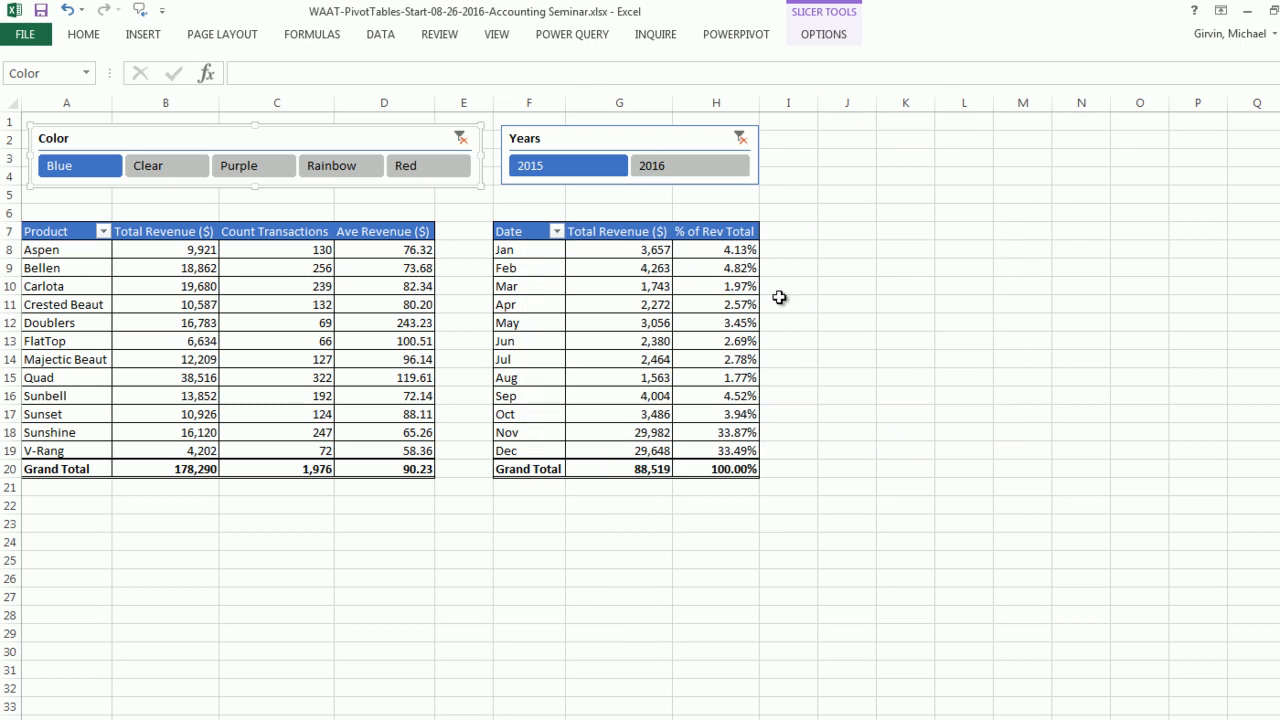
# Step: Connect the Years slicer to ProductPivot02 as well through its report connections
pyautogui.rightClick(639, 133)
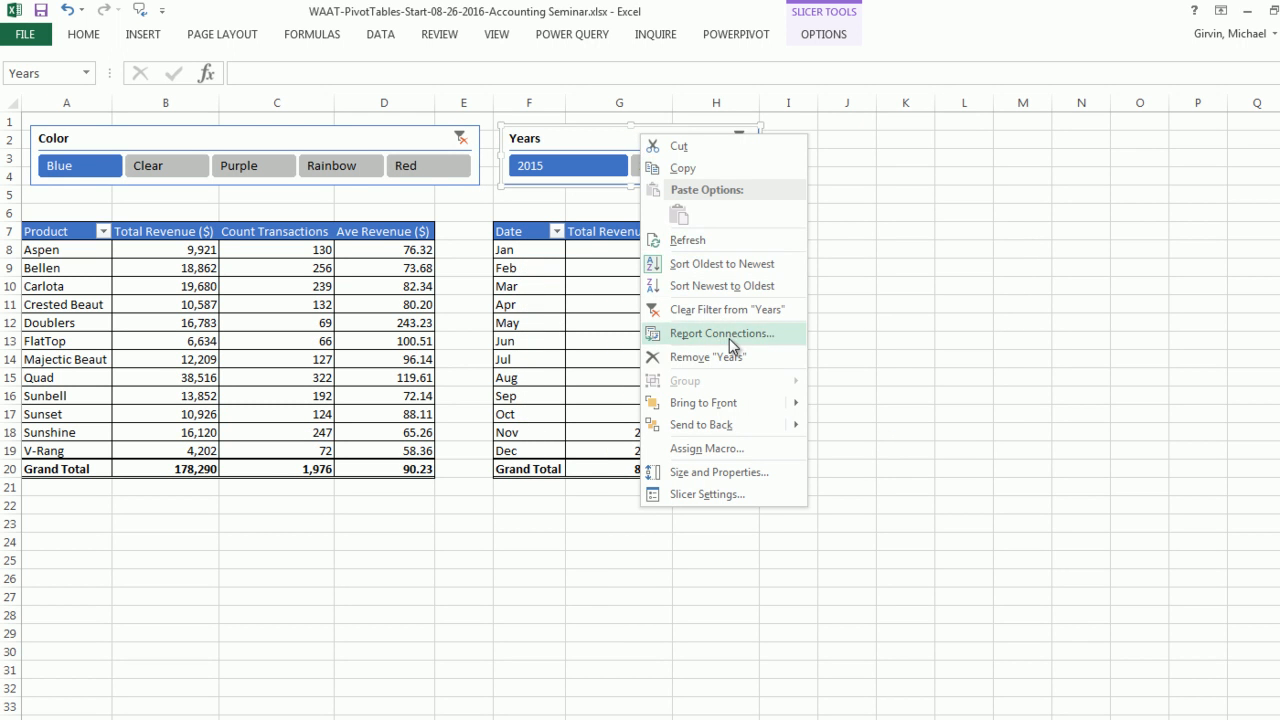
pyautogui.click(724, 333)
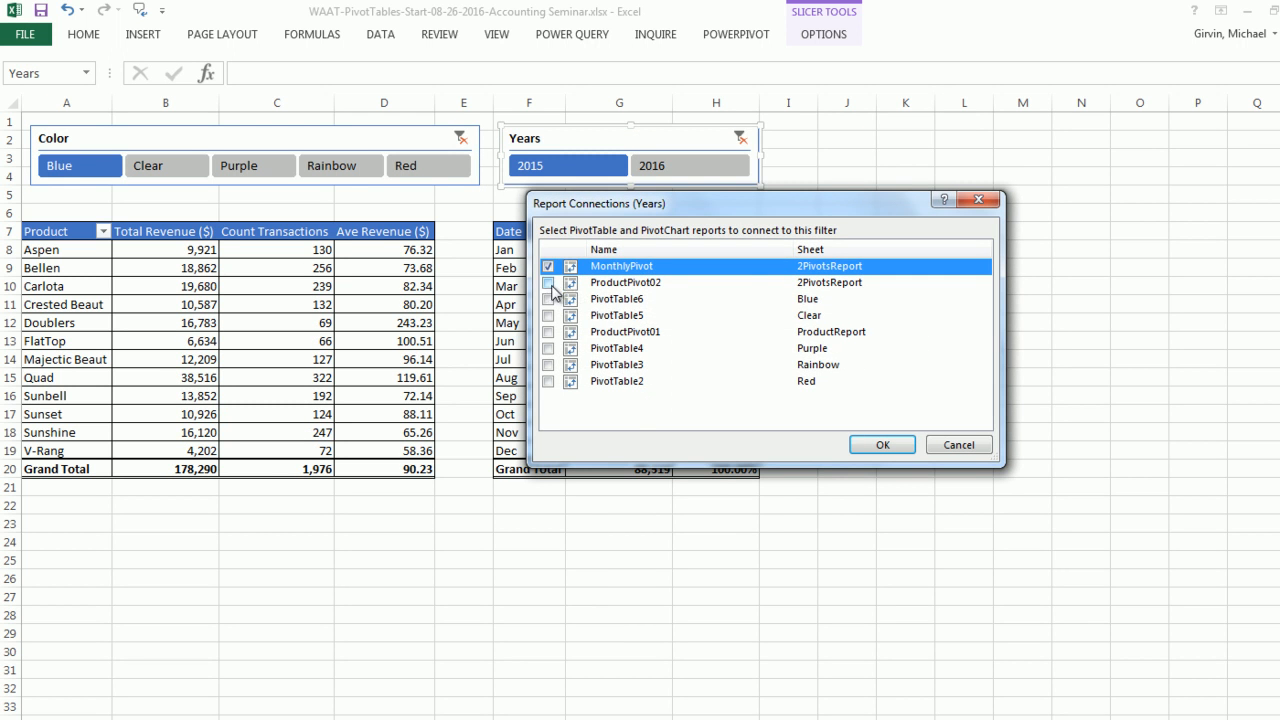
pyautogui.click(548, 283)
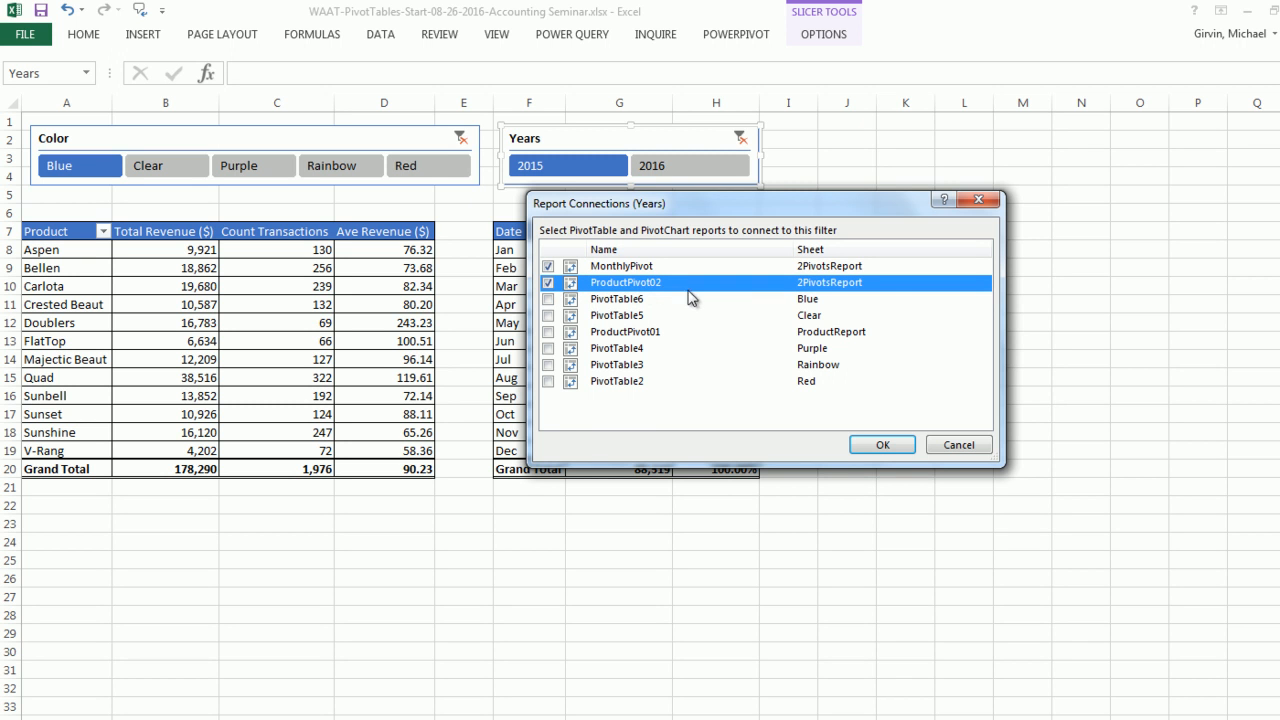
pyautogui.click(882, 443)
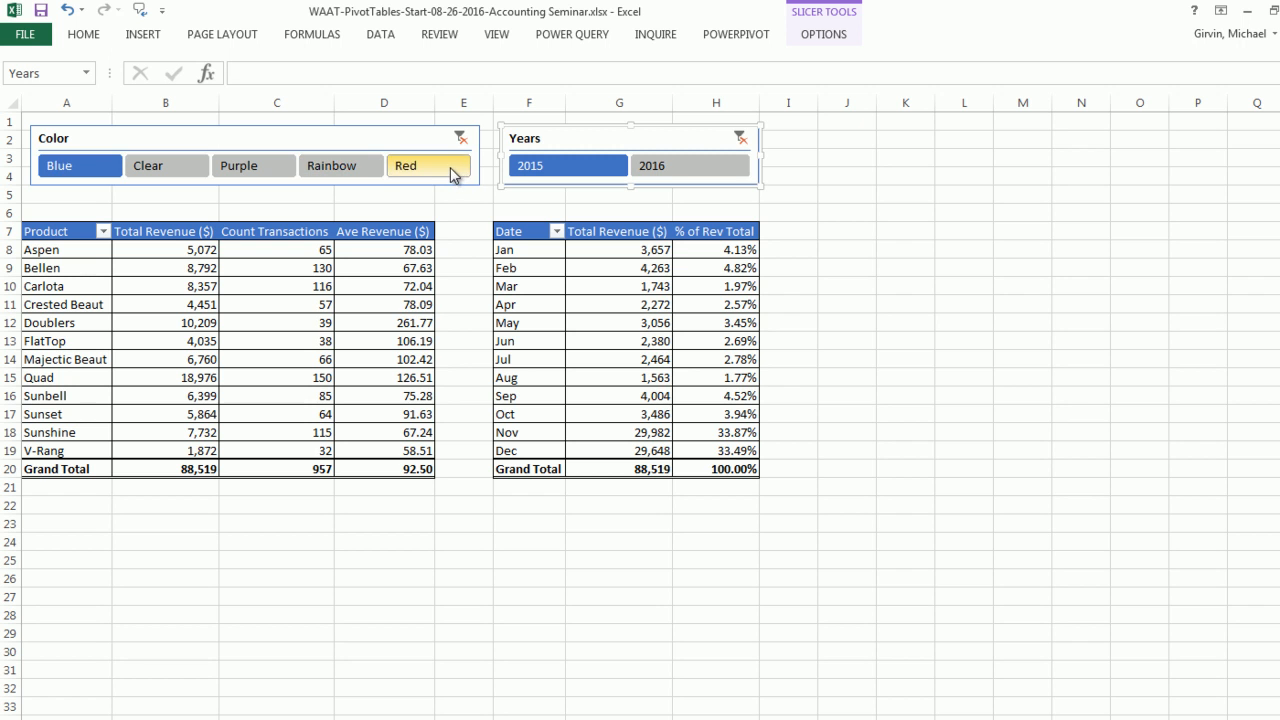
# Step: Test the connected slicers by filtering to Red and 2016, and switch them back to Blue and 2015
pyautogui.click(451, 173)
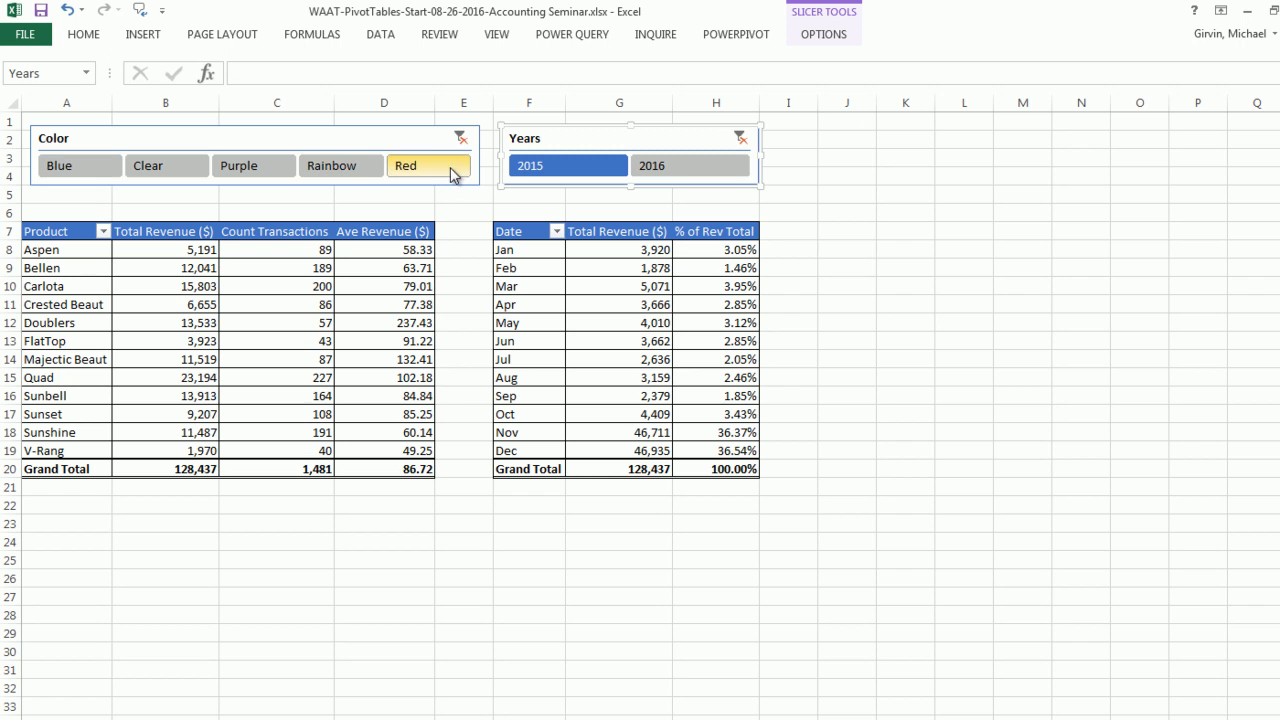
pyautogui.click(676, 170)
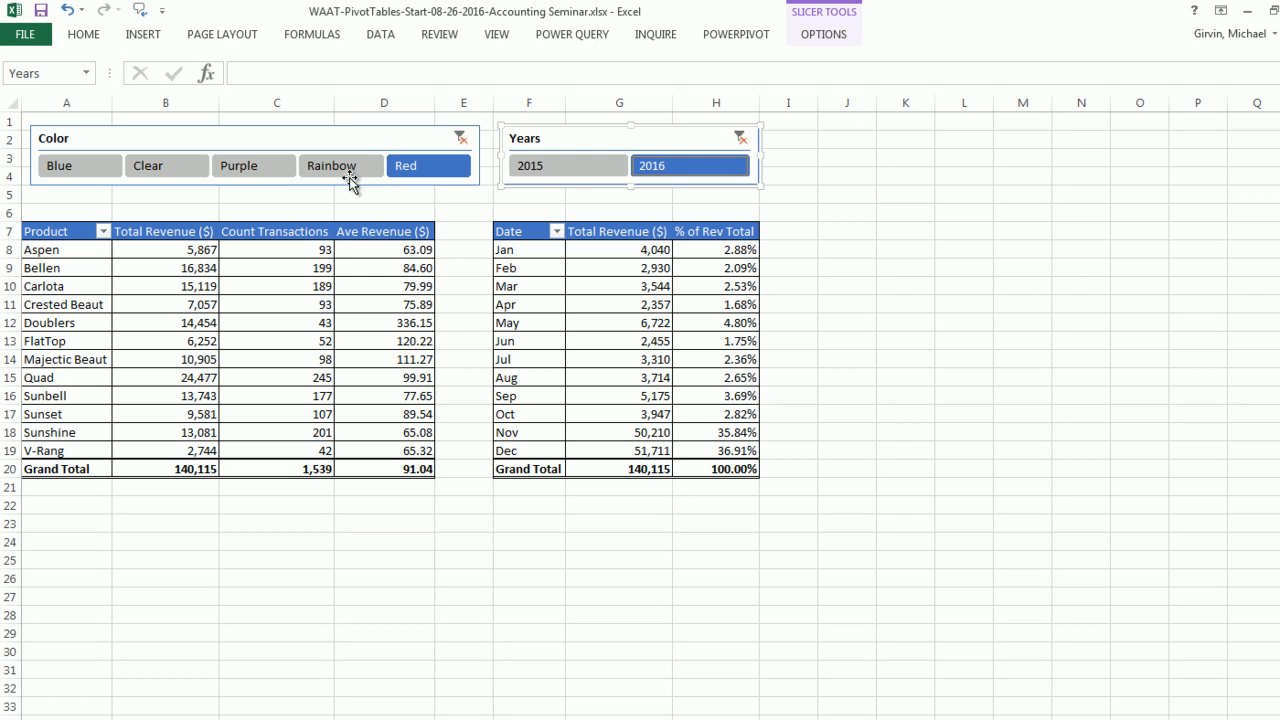
pyautogui.click(80, 172)
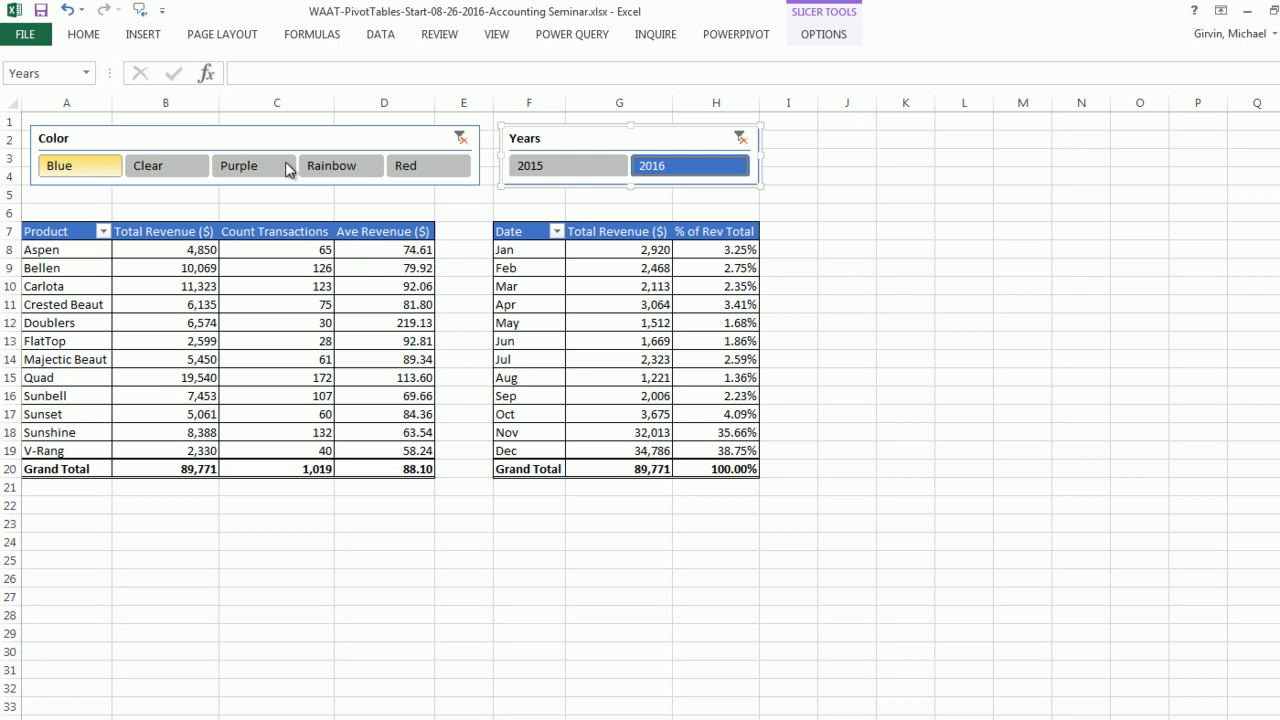
pyautogui.click(569, 176)
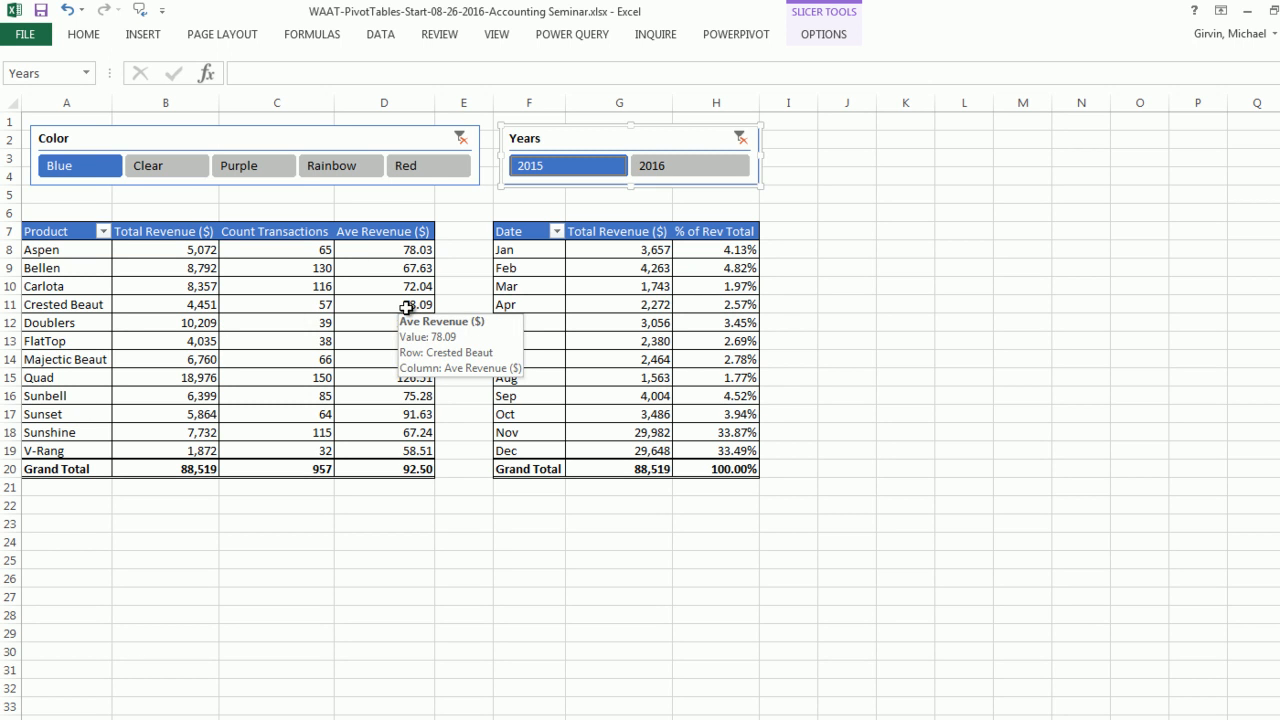
# Step: Examine PivotTable Example #4, the Change per Period & Running Total Report, on the Topics sheet
pyautogui.click(648, 248)
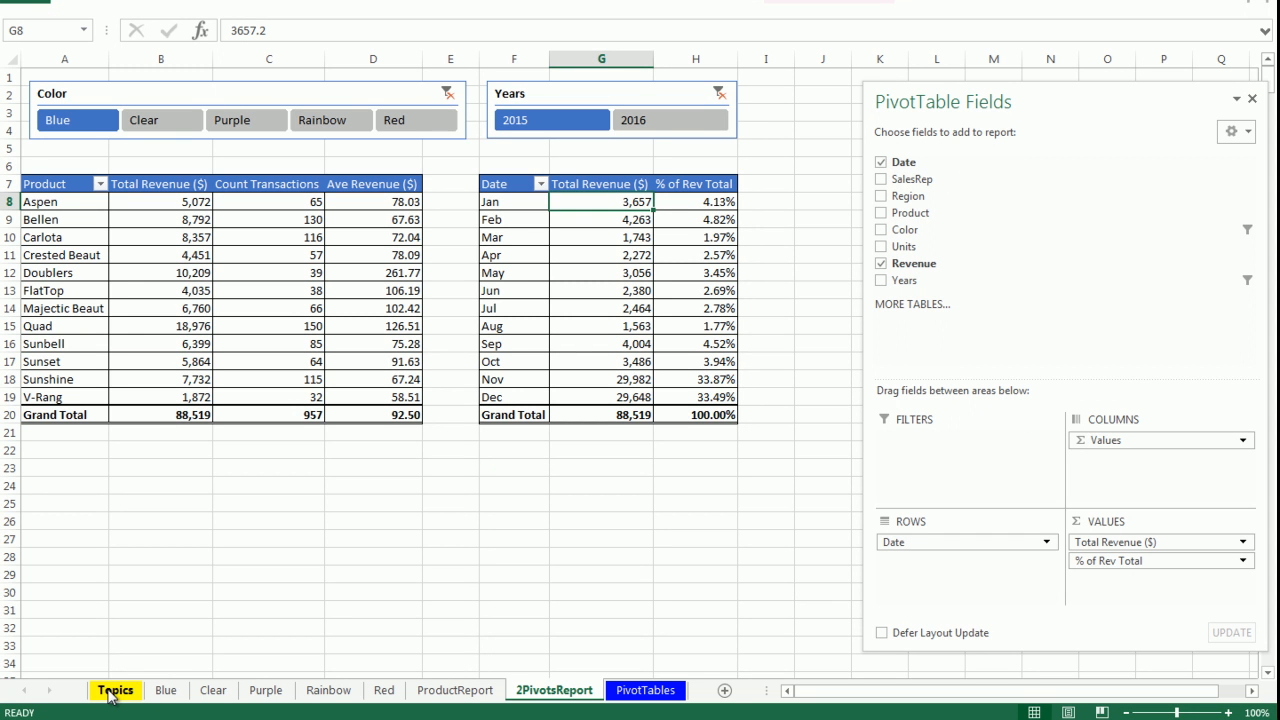
pyautogui.click(112, 690)
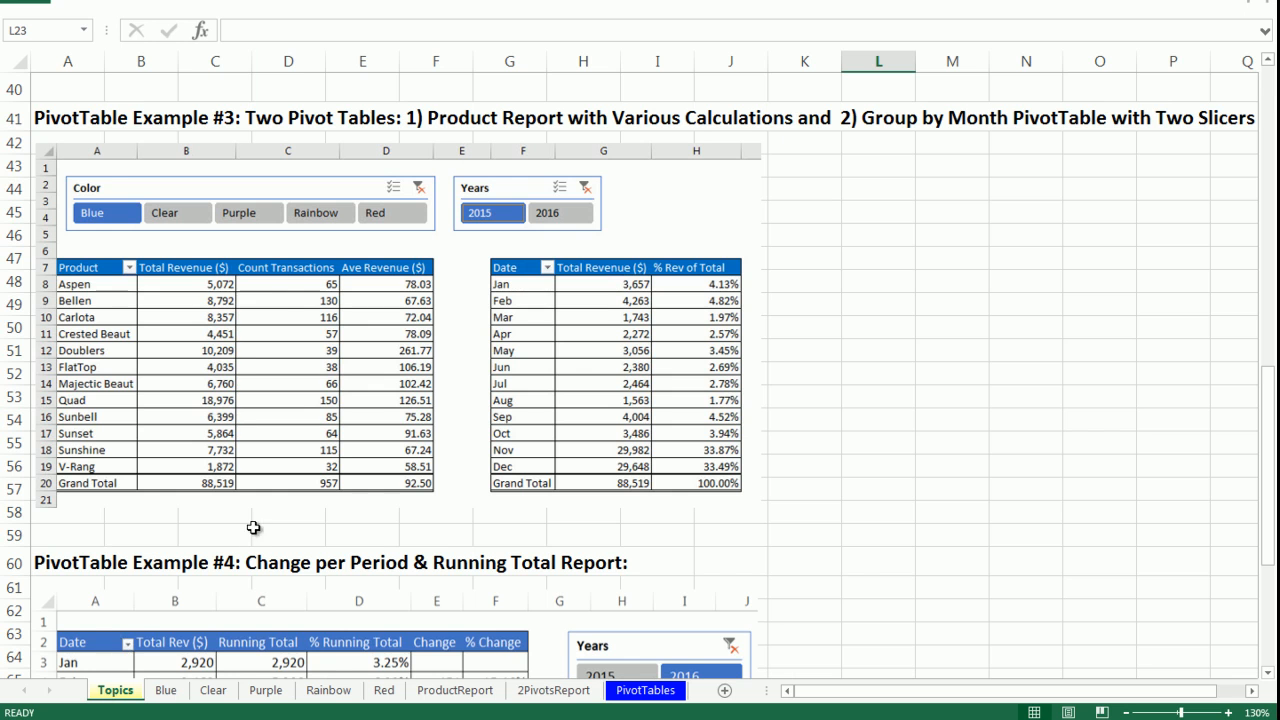
pyautogui.scroll(-6, 243, 534)
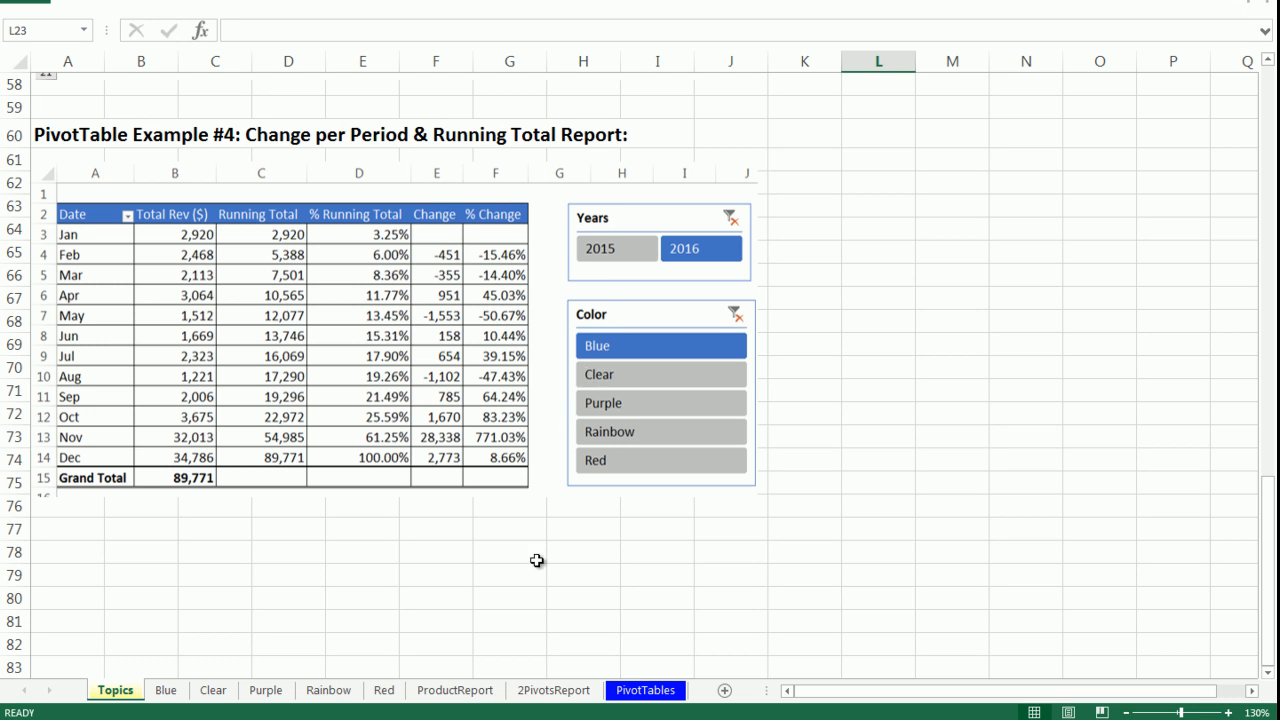
# Step: Create a PivotTable from the PivotTables sheet data on a new worksheet, with Date in the rows area
pyautogui.click(645, 690)
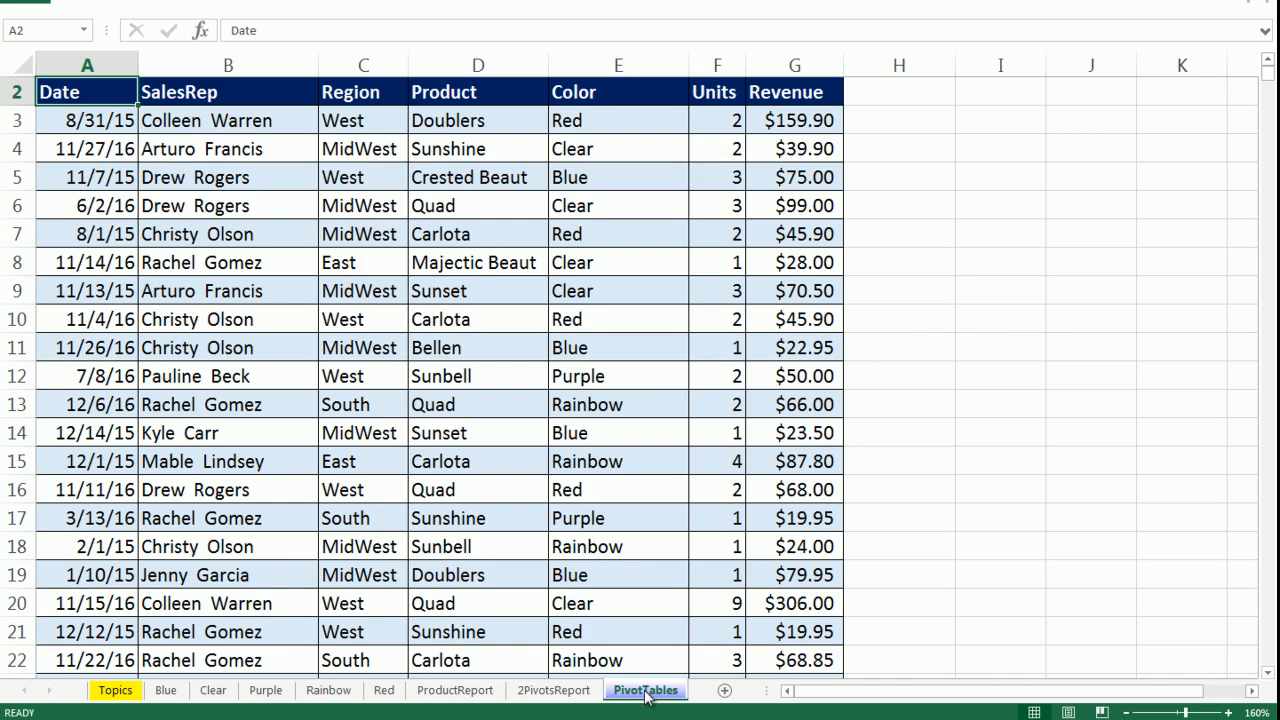
pyautogui.scroll(1, 224, 206)
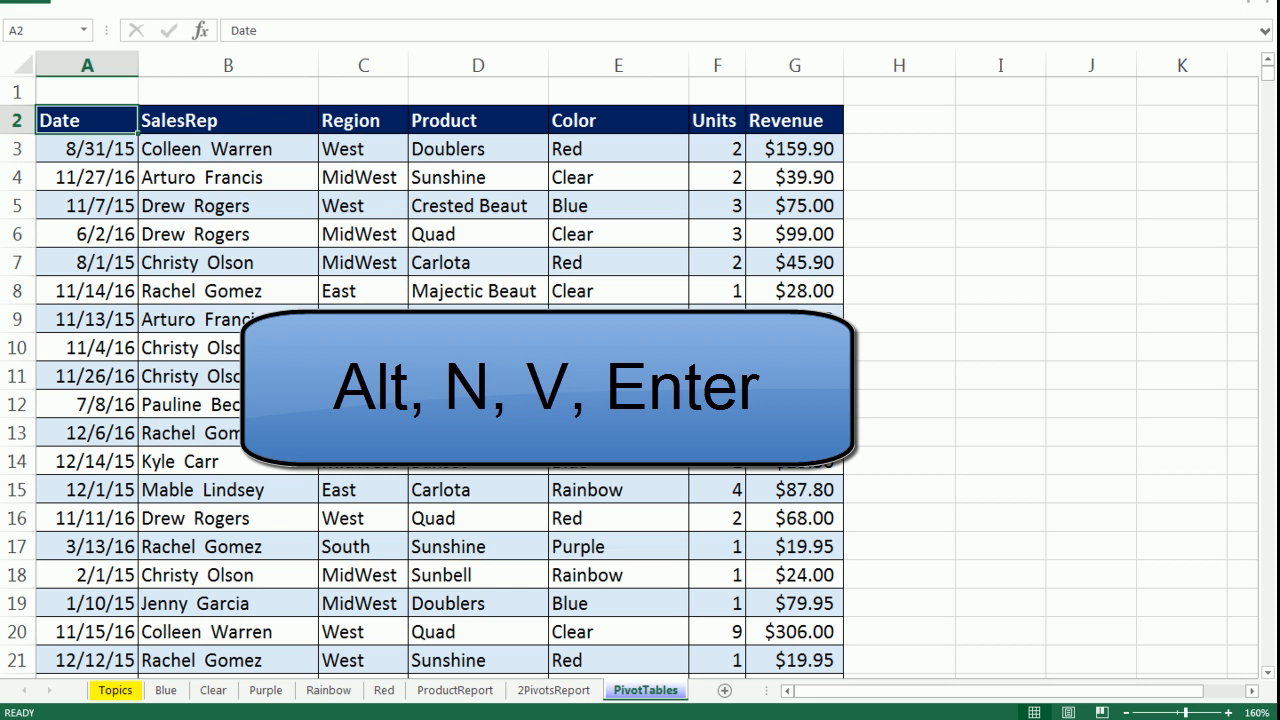
pyautogui.hotkey('alt', 'n')
pyautogui.press('v')
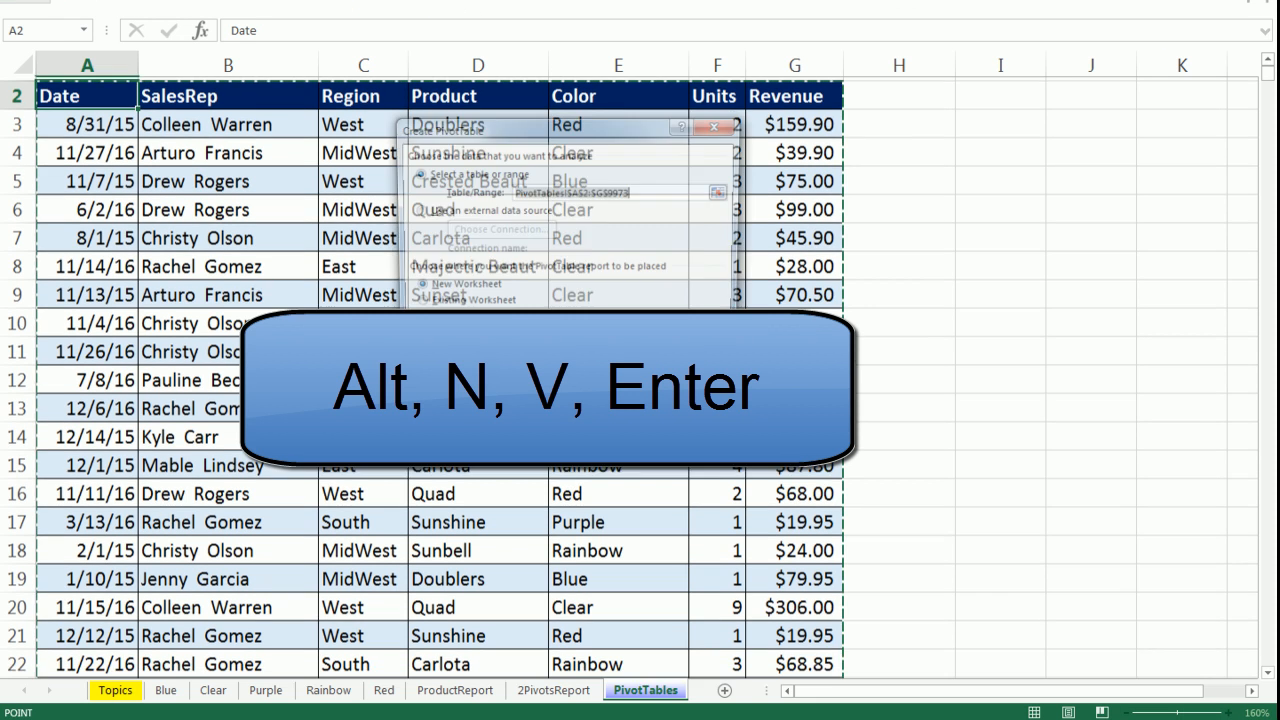
pyautogui.press('Return')
pyautogui.moveTo(1008, 108); pyautogui.dragTo(449, 97)
pyautogui.moveTo(348, 152); pyautogui.dragTo(401, 534)
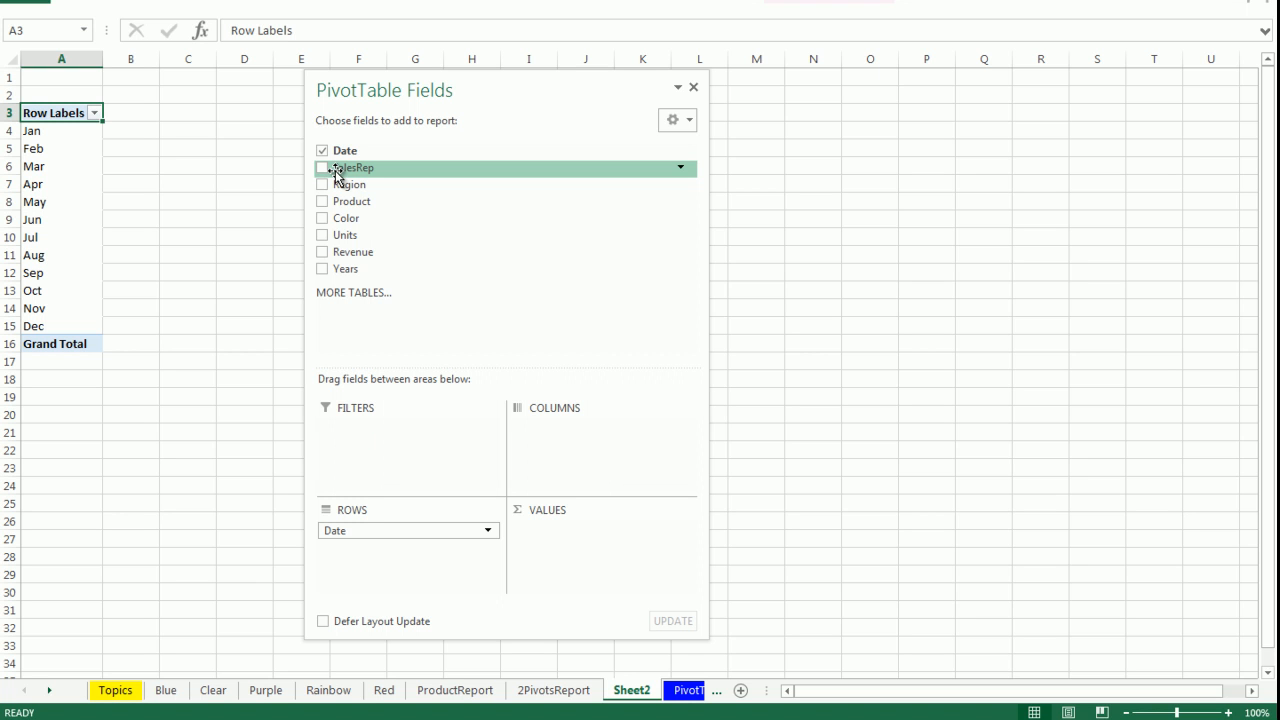
# Step: Add Revenue to the values area five times and close the field list
pyautogui.moveTo(429, 83); pyautogui.dragTo(501, 66)
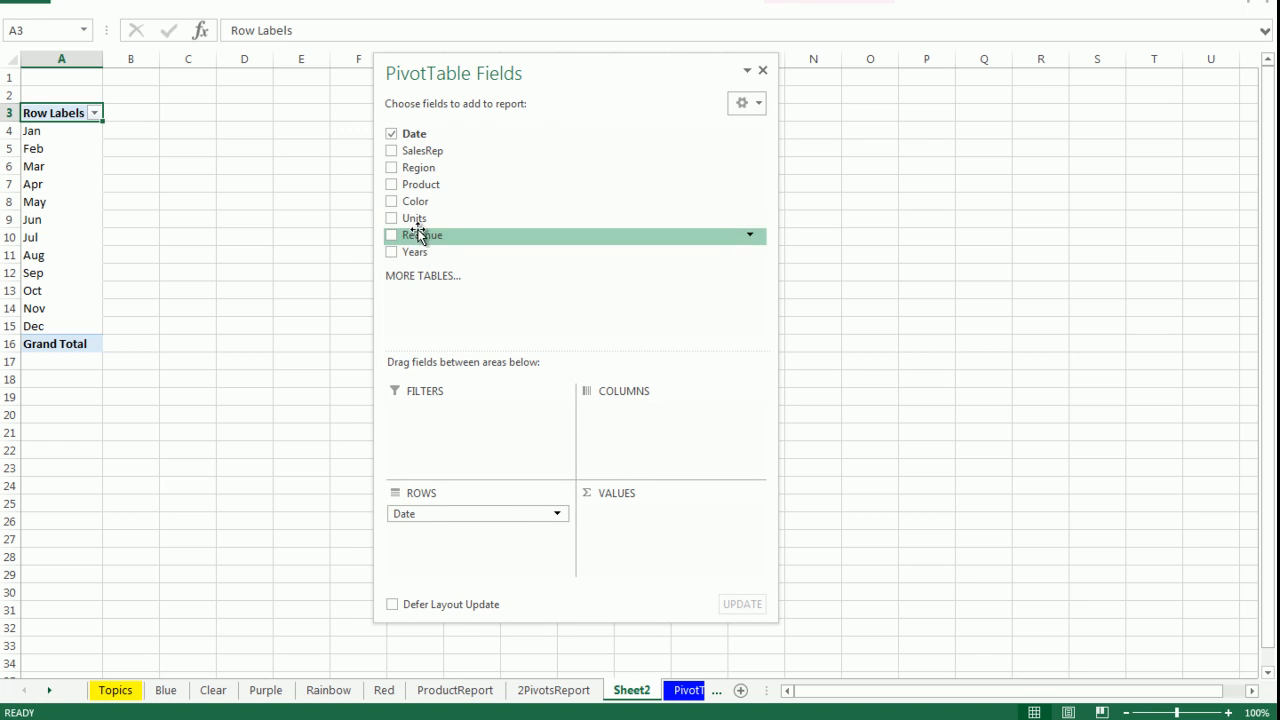
pyautogui.moveTo(584, 352); pyautogui.dragTo(591, 274)
pyautogui.moveTo(420, 238); pyautogui.dragTo(660, 548)
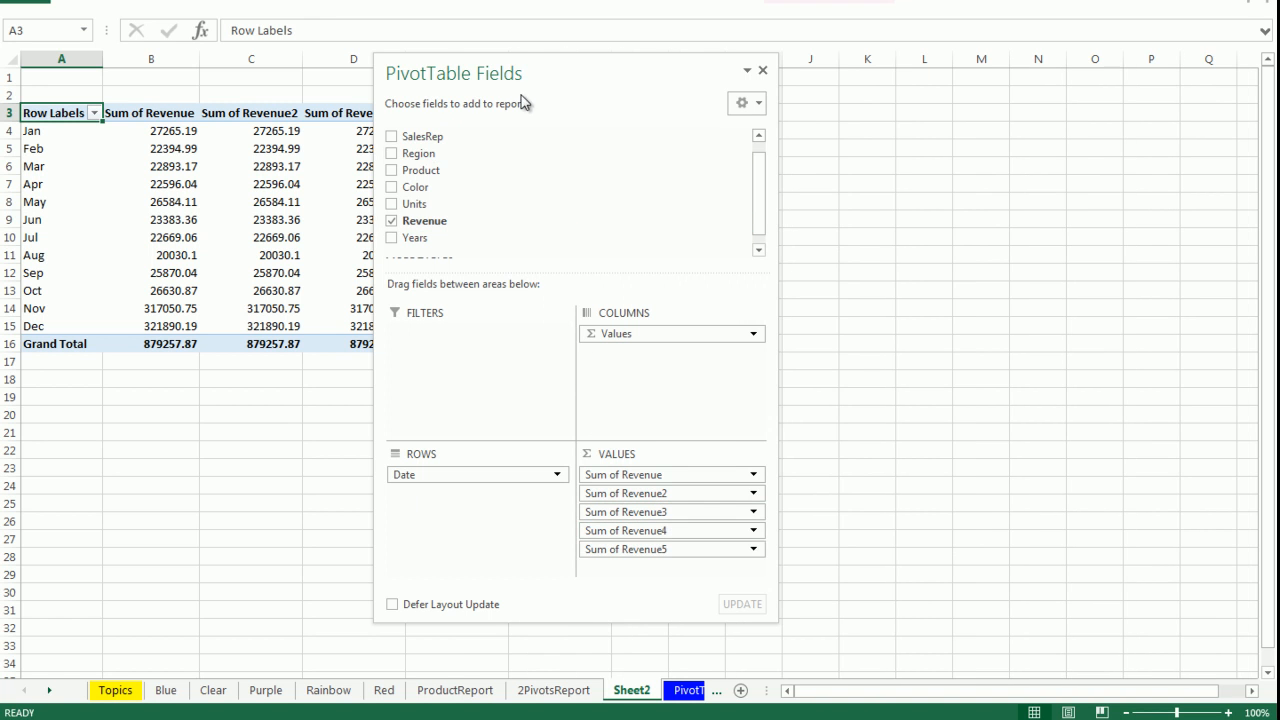
pyautogui.moveTo(523, 71); pyautogui.dragTo(835, 79)
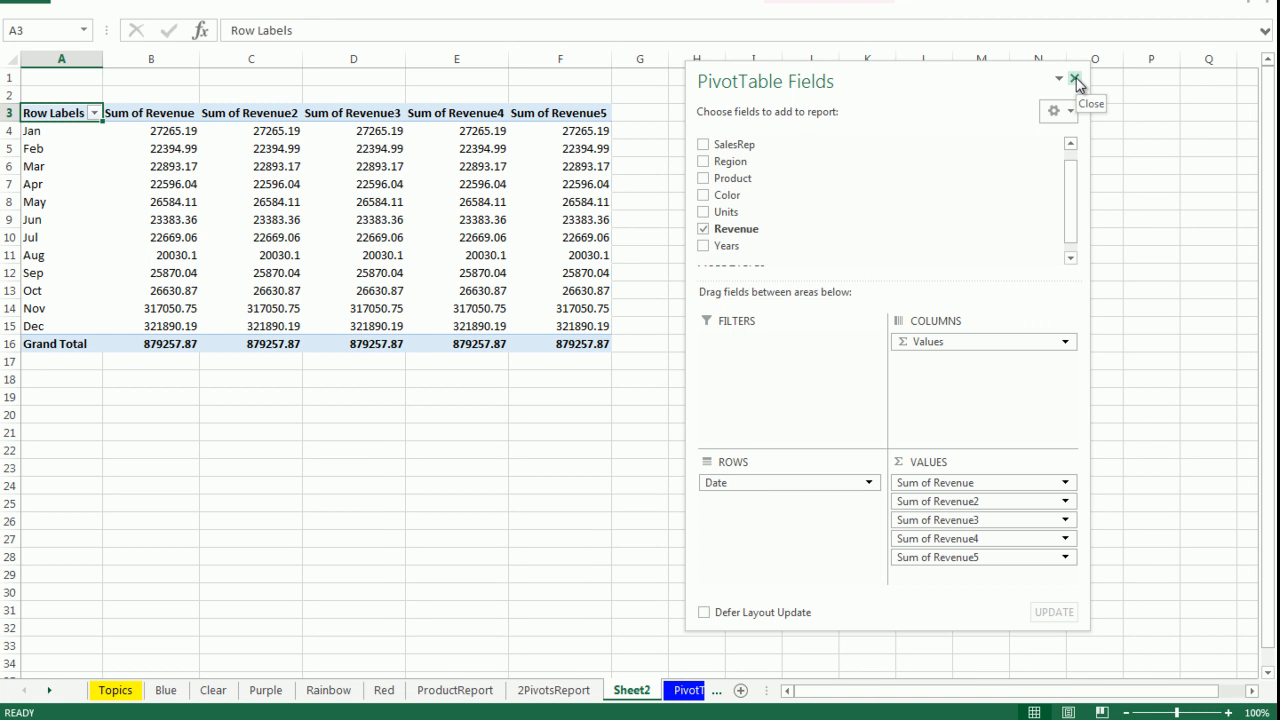
pyautogui.click(1075, 79)
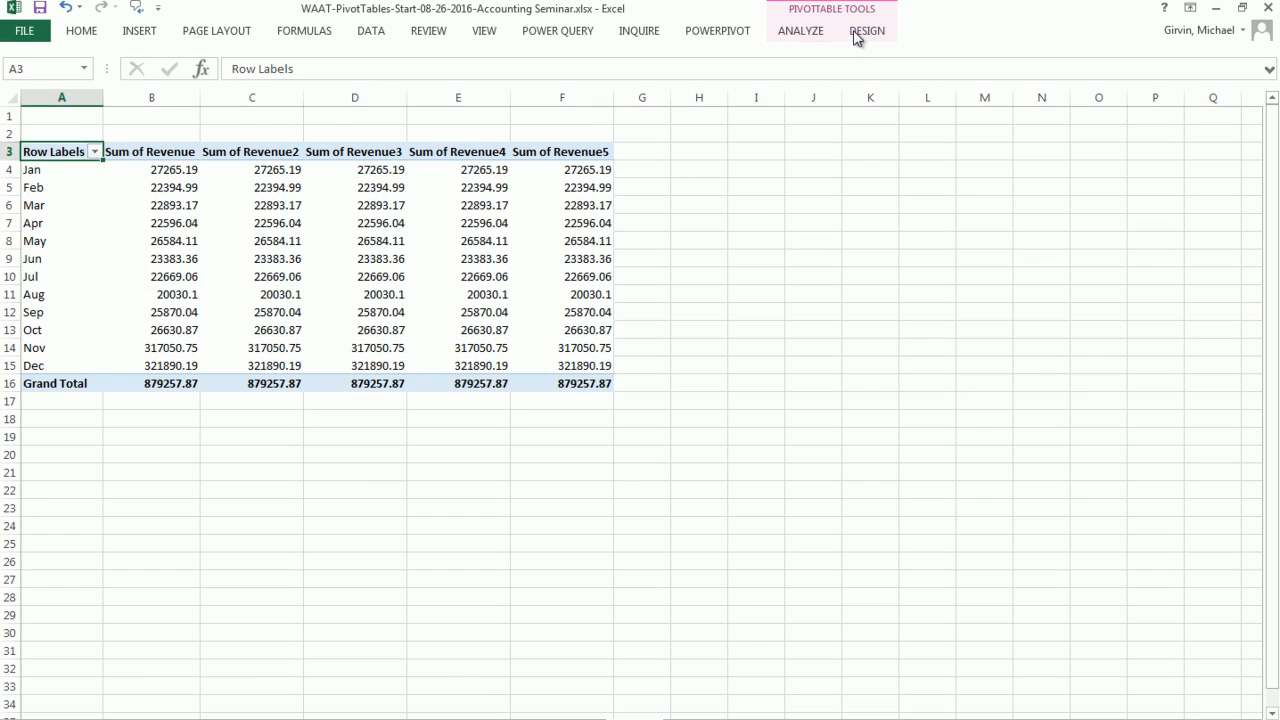
# Step: Change the PivotTable's report layout to tabular form
pyautogui.click(857, 31)
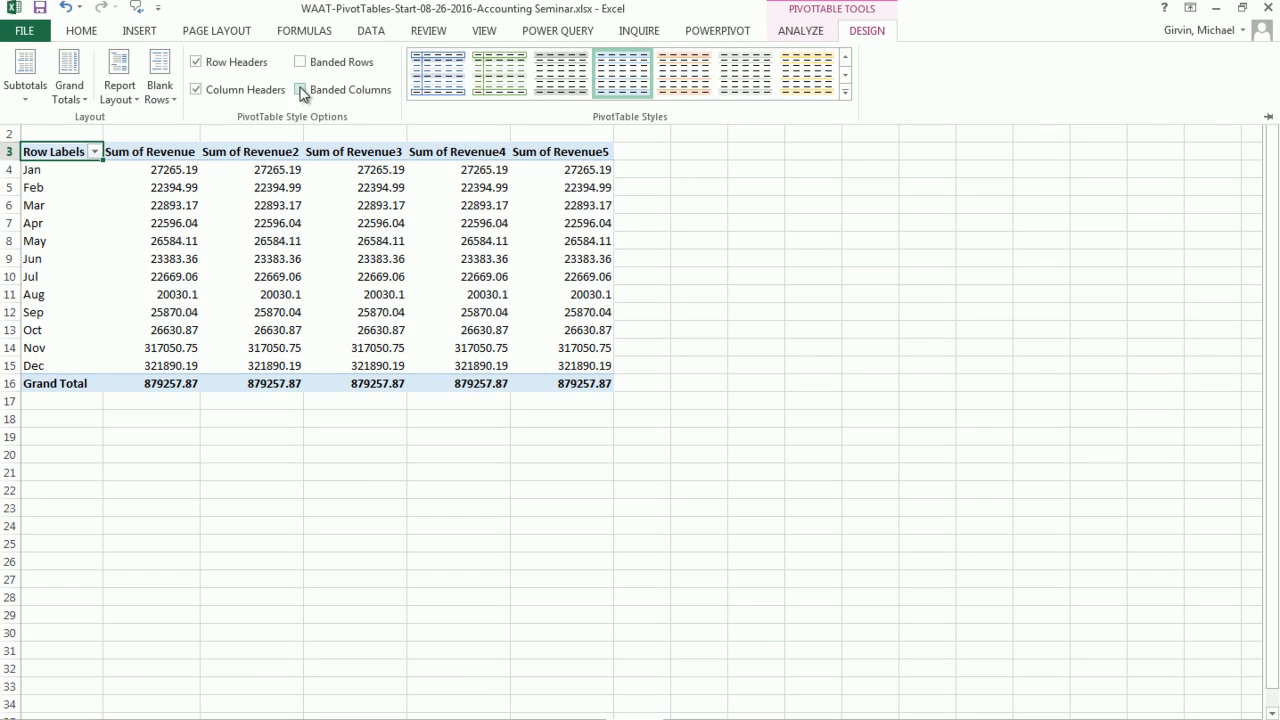
pyautogui.click(128, 88)
pyautogui.click(178, 210)
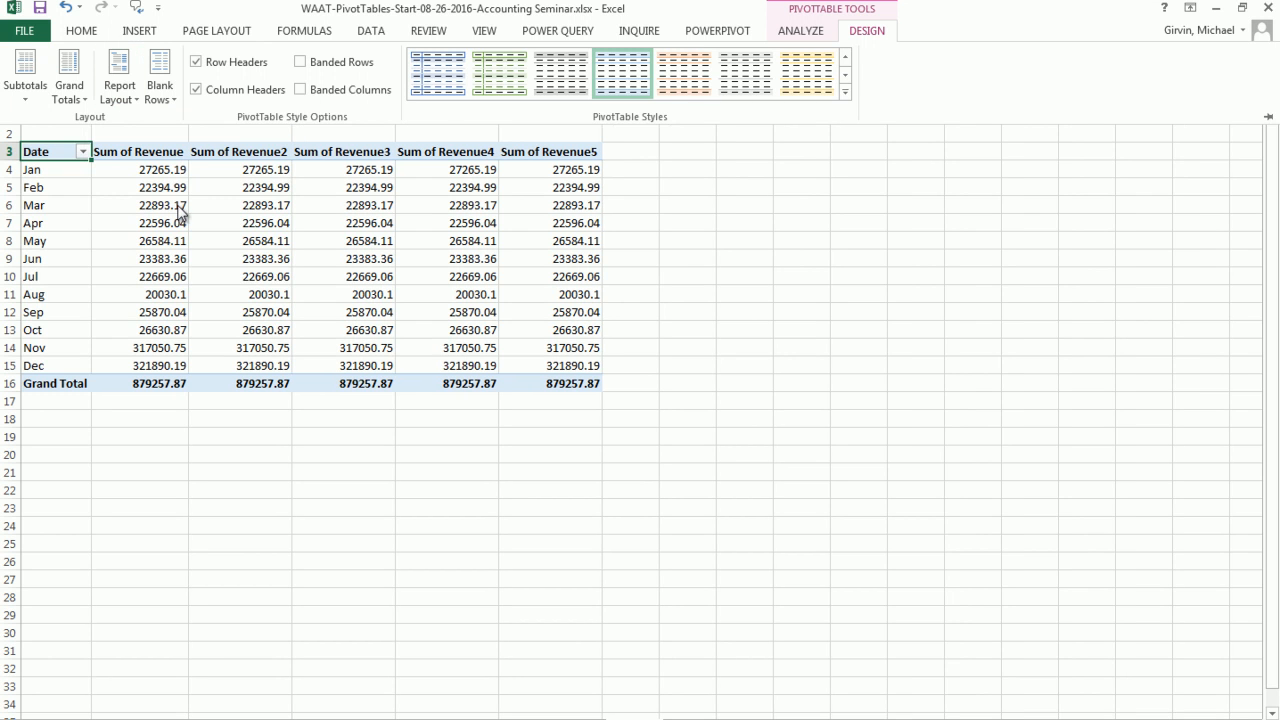
# Step: Format the Sum of Revenue field as Number with the 1000 separator and 0 decimal places
pyautogui.click(149, 172)
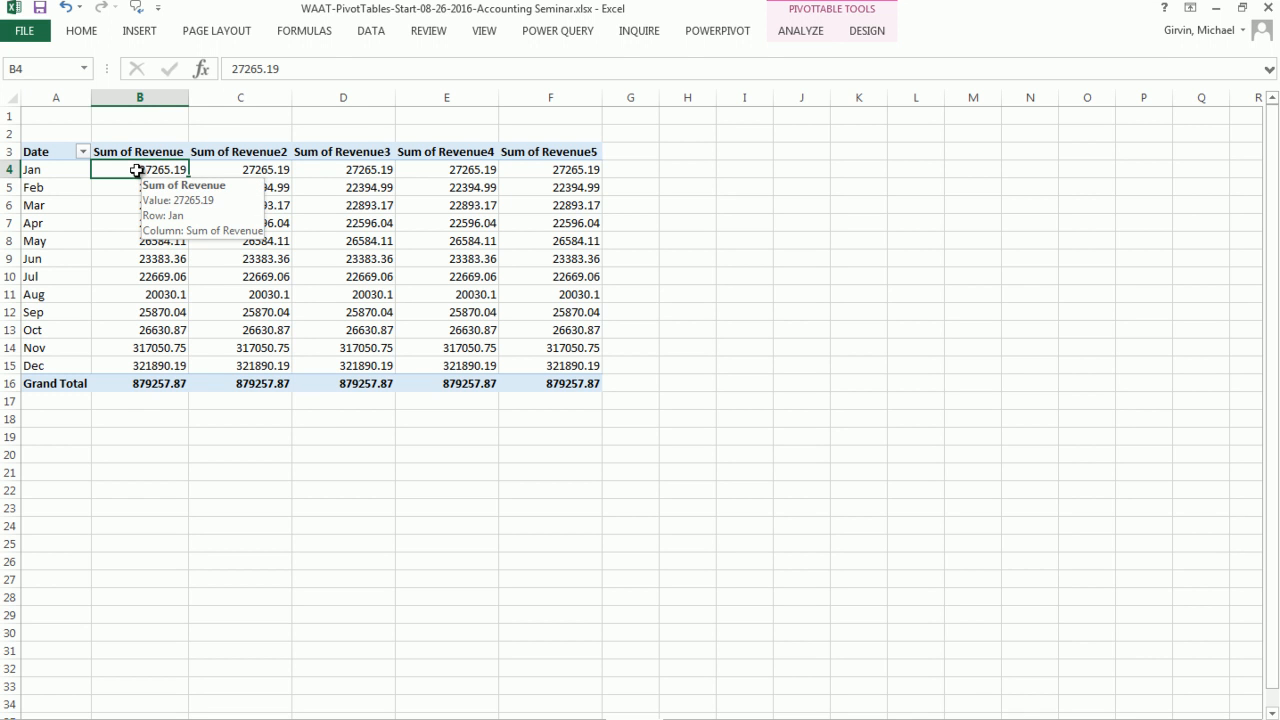
pyautogui.rightClick(136, 171)
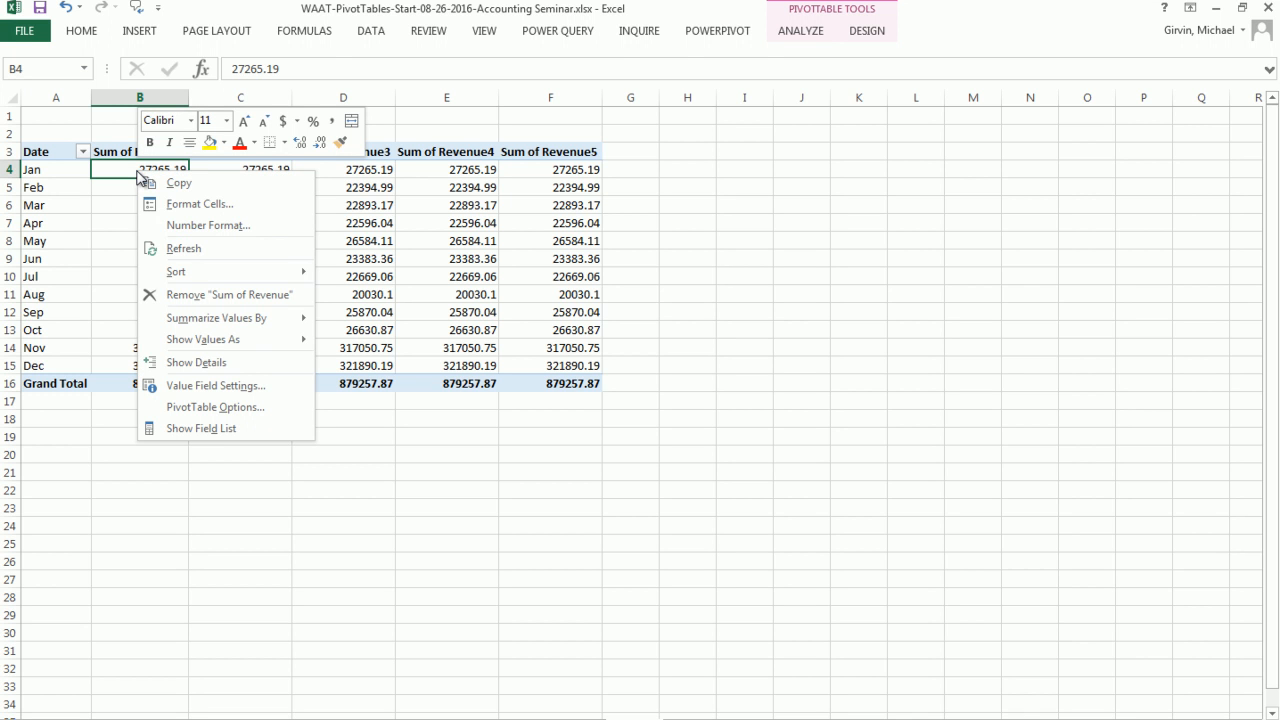
pyautogui.click(170, 225)
pyautogui.click(313, 231)
pyautogui.click(415, 280)
pyautogui.click(530, 264)
pyautogui.click(530, 264)
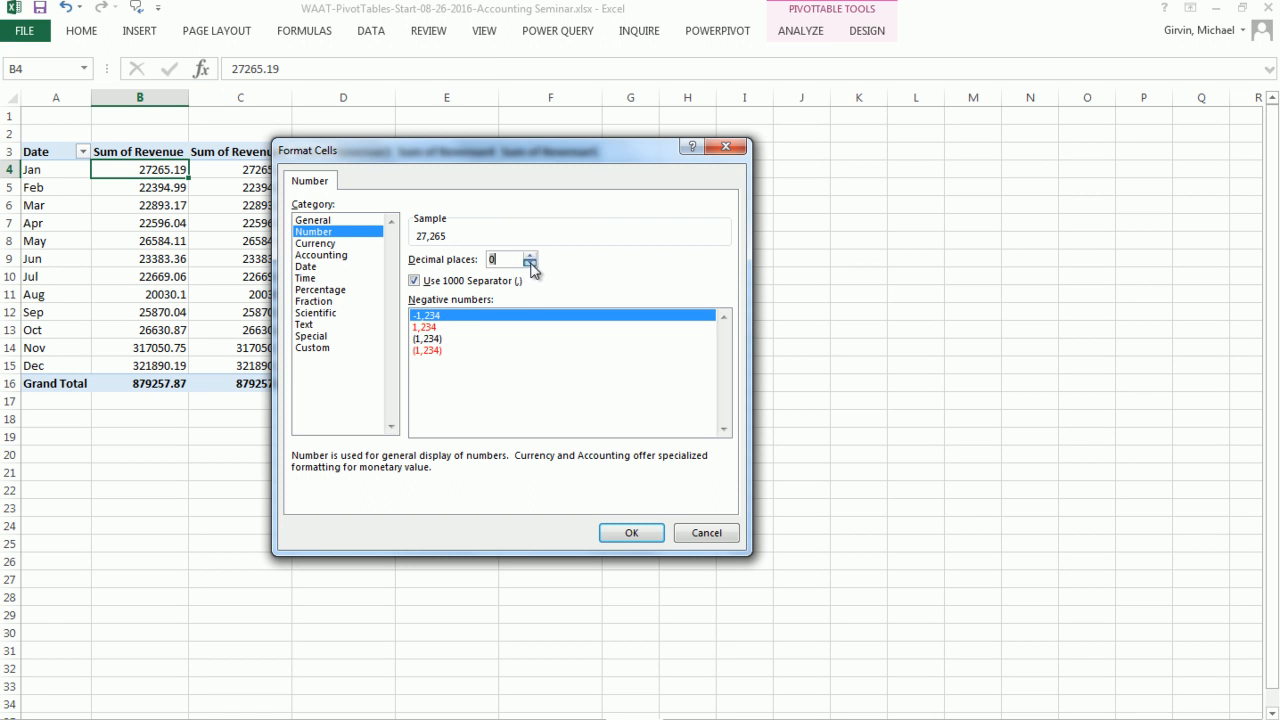
pyautogui.click(631, 532)
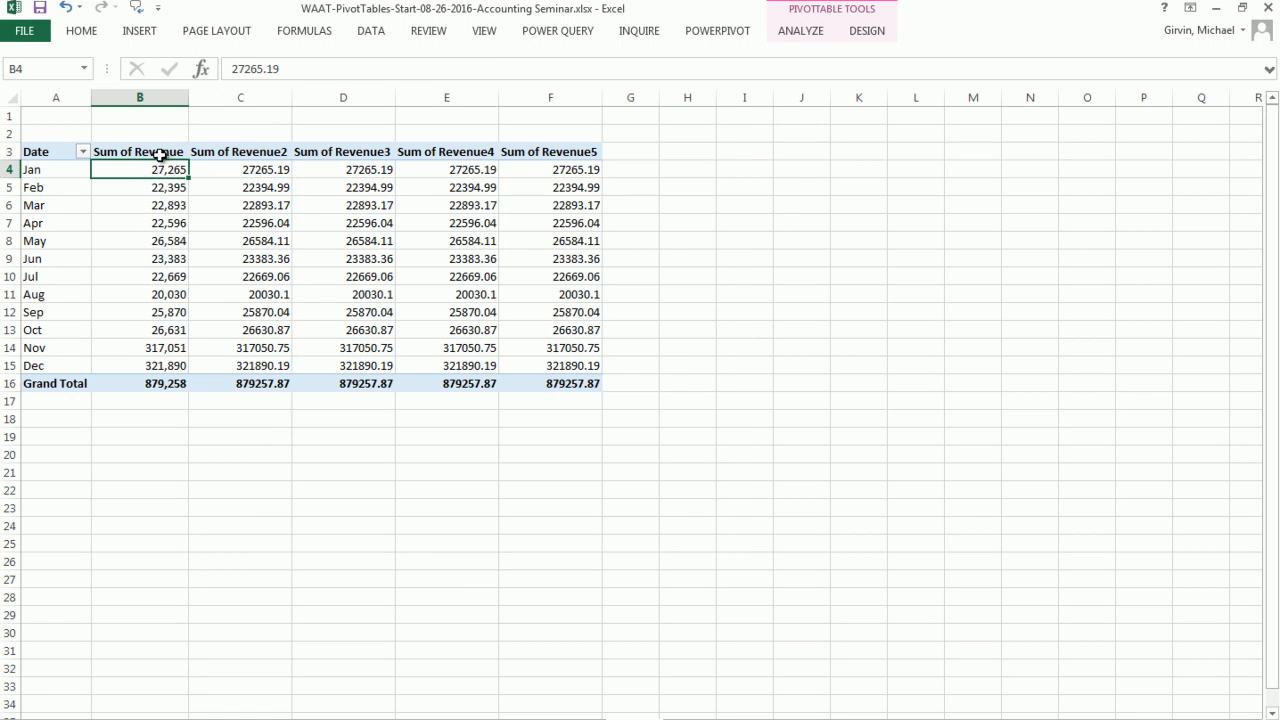
# Step: Rename the Sum of Revenue field as "Total Rev ($)"
pyautogui.click(162, 152)
pyautogui.write('Total Rev ($)')
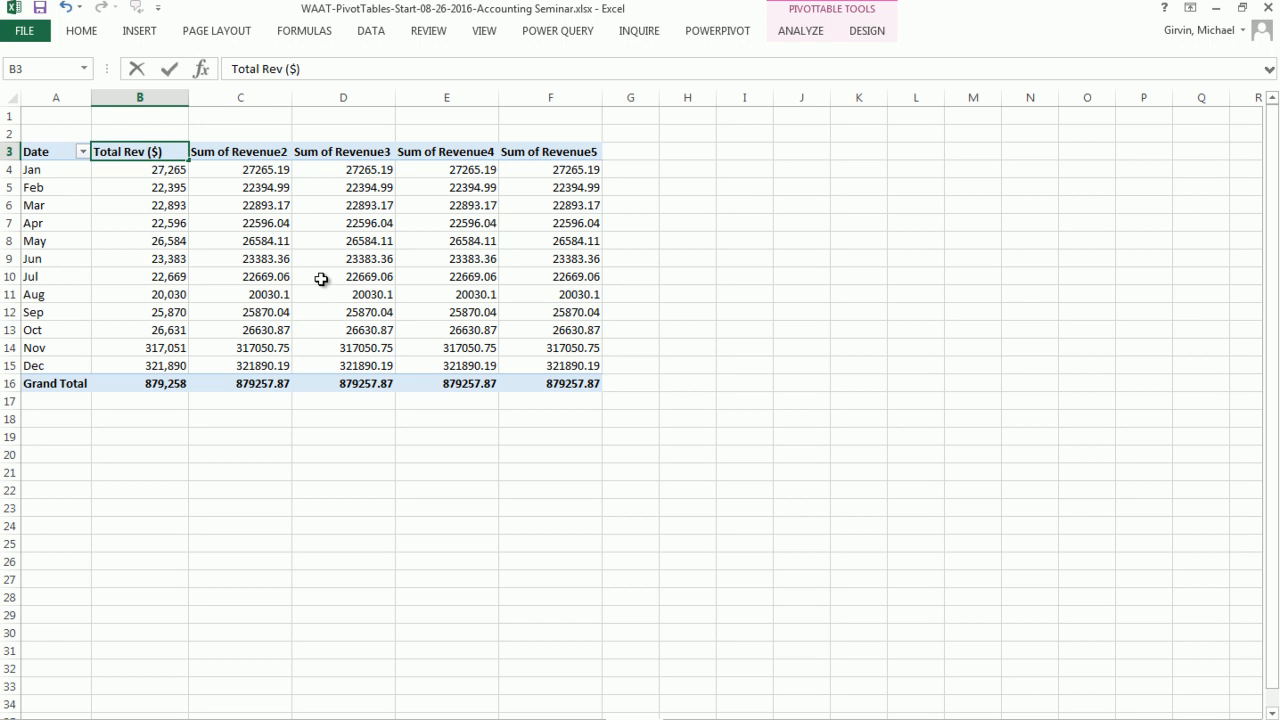
pyautogui.press('Return')
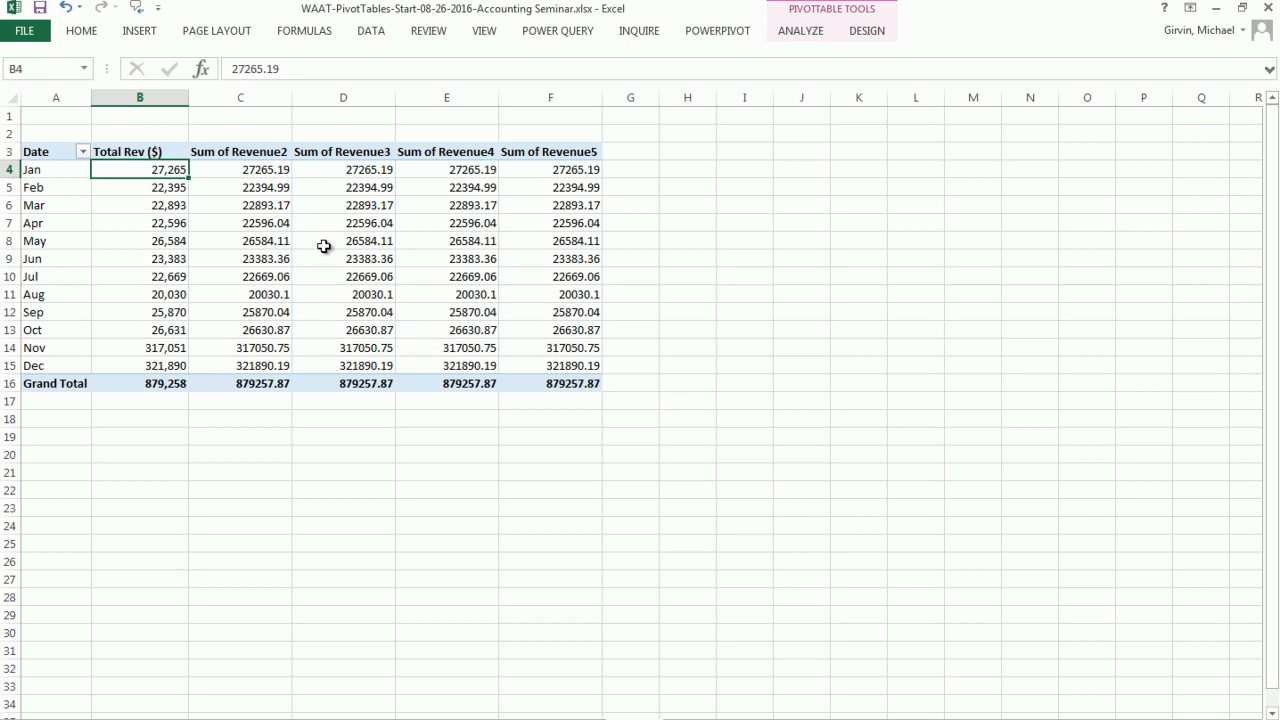
# Step: Show the Sum of Revenue2 values as Difference From, with base field Date and base item (previous)
pyautogui.click(267, 158)
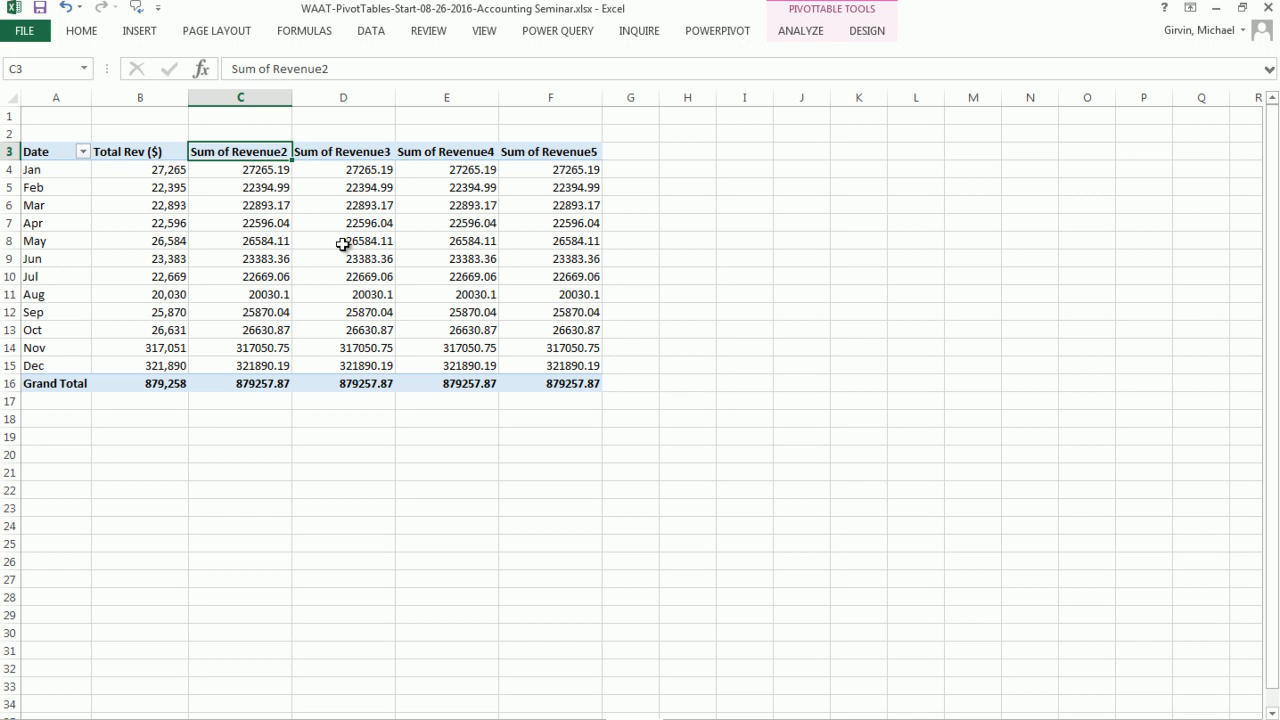
pyautogui.rightClick(250, 176)
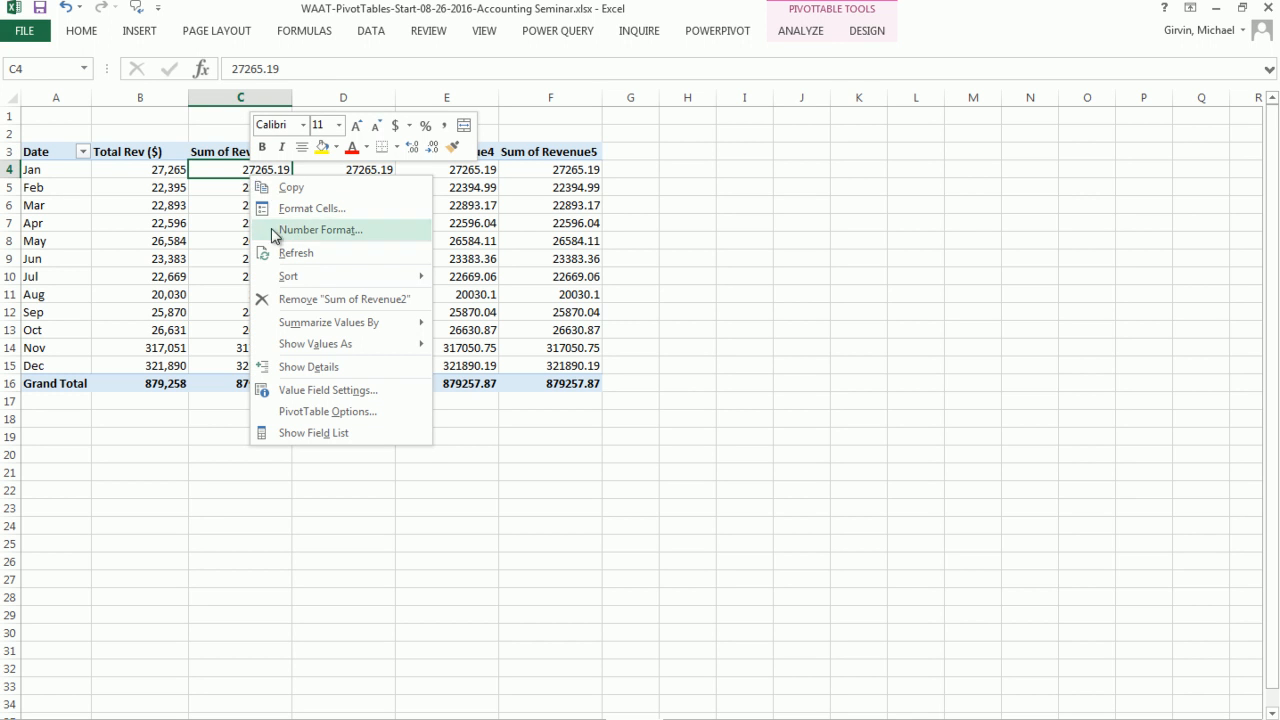
pyautogui.moveTo(328, 347)
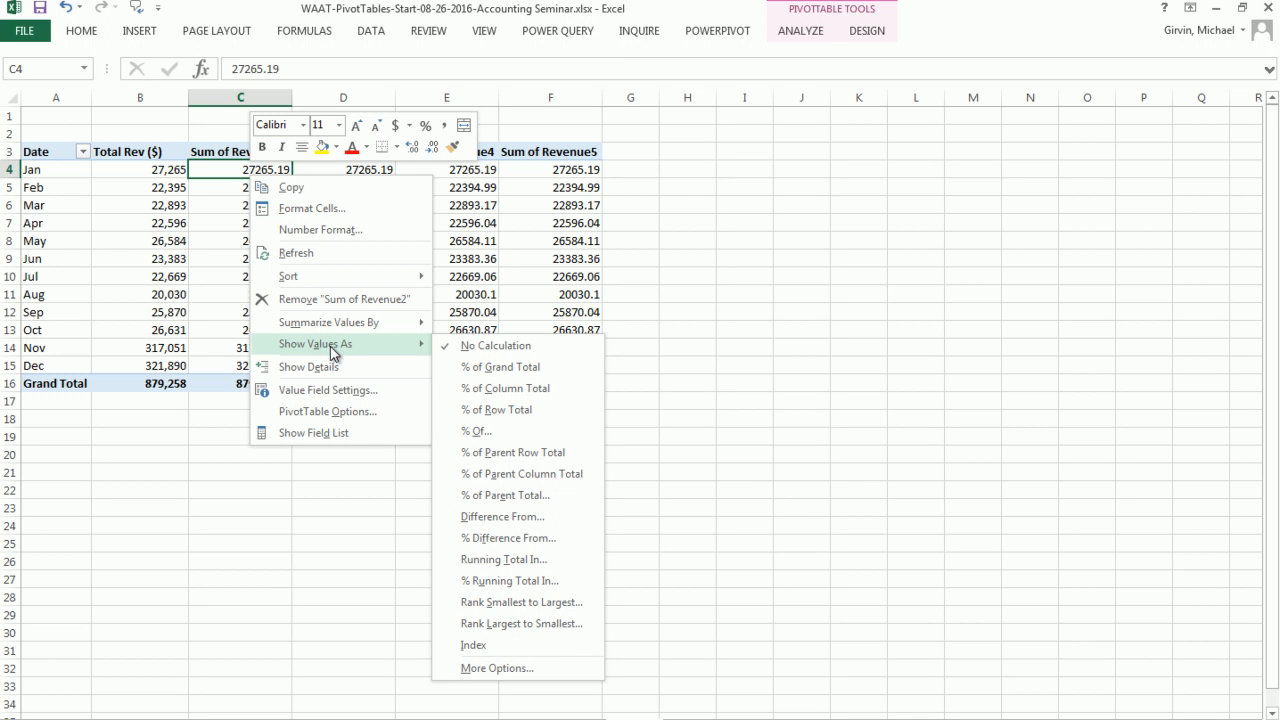
pyautogui.click(521, 522)
pyautogui.moveTo(489, 290); pyautogui.dragTo(429, 161)
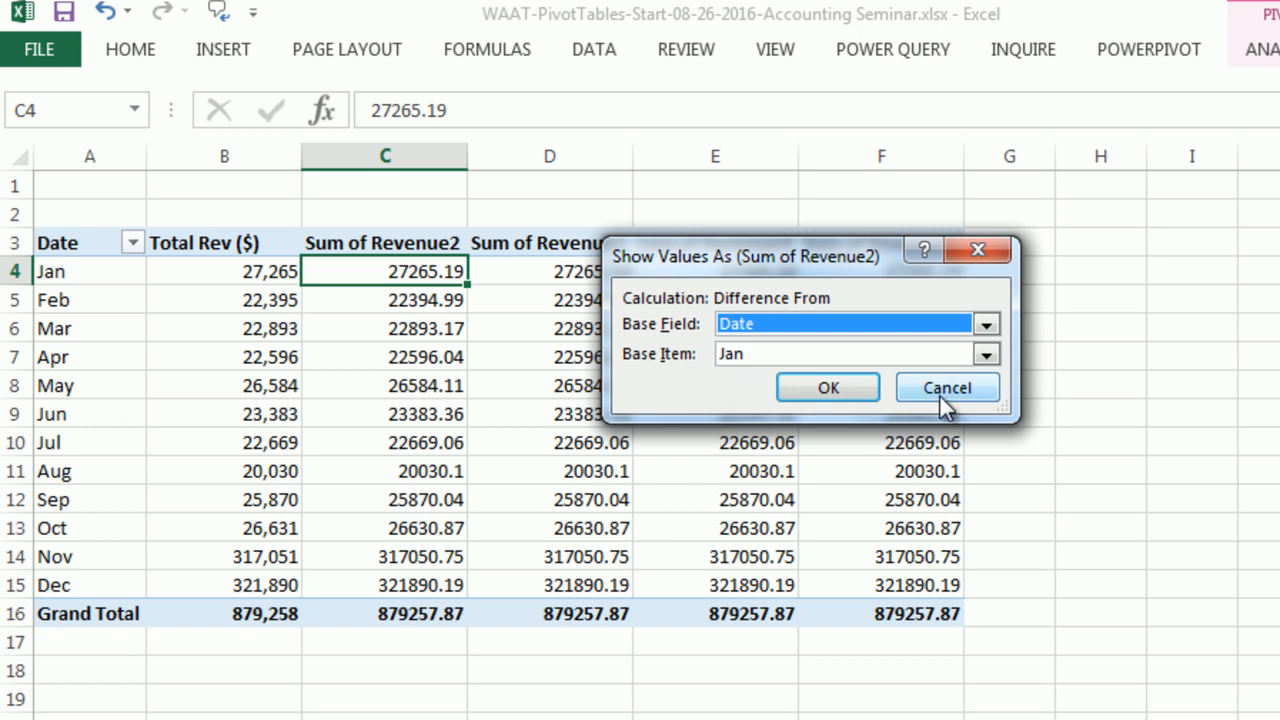
pyautogui.click(986, 356)
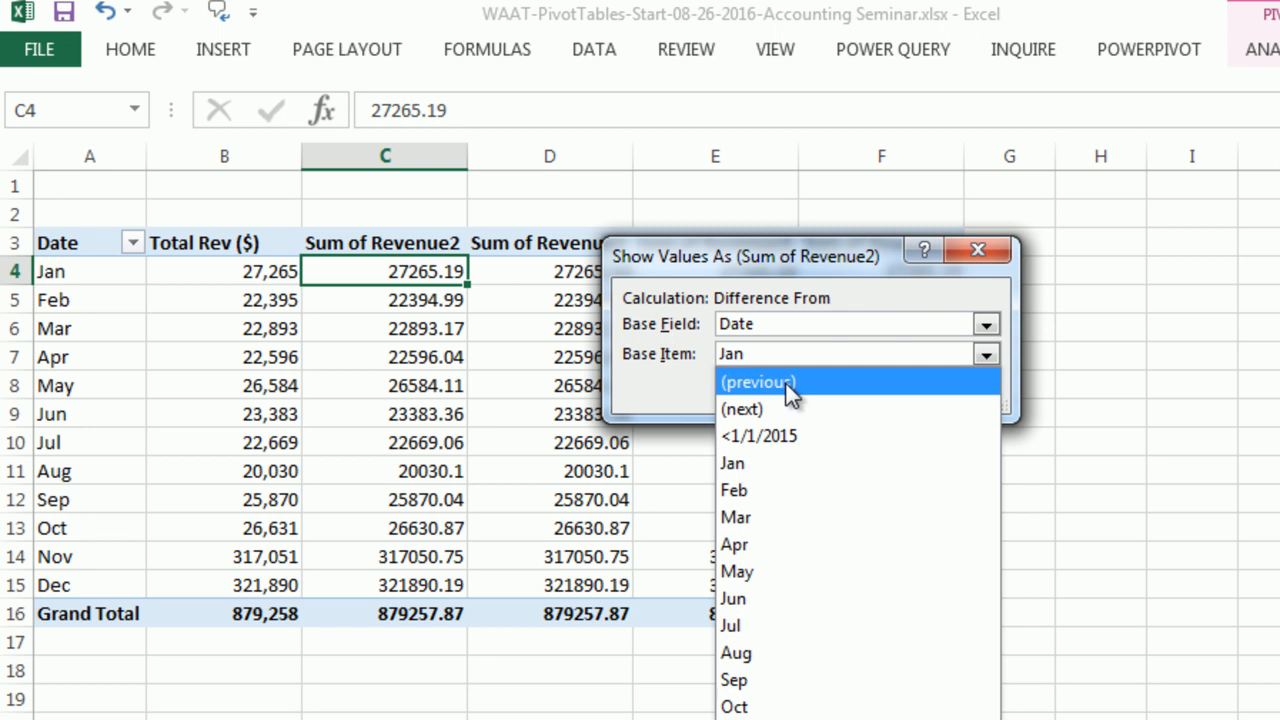
pyautogui.click(787, 384)
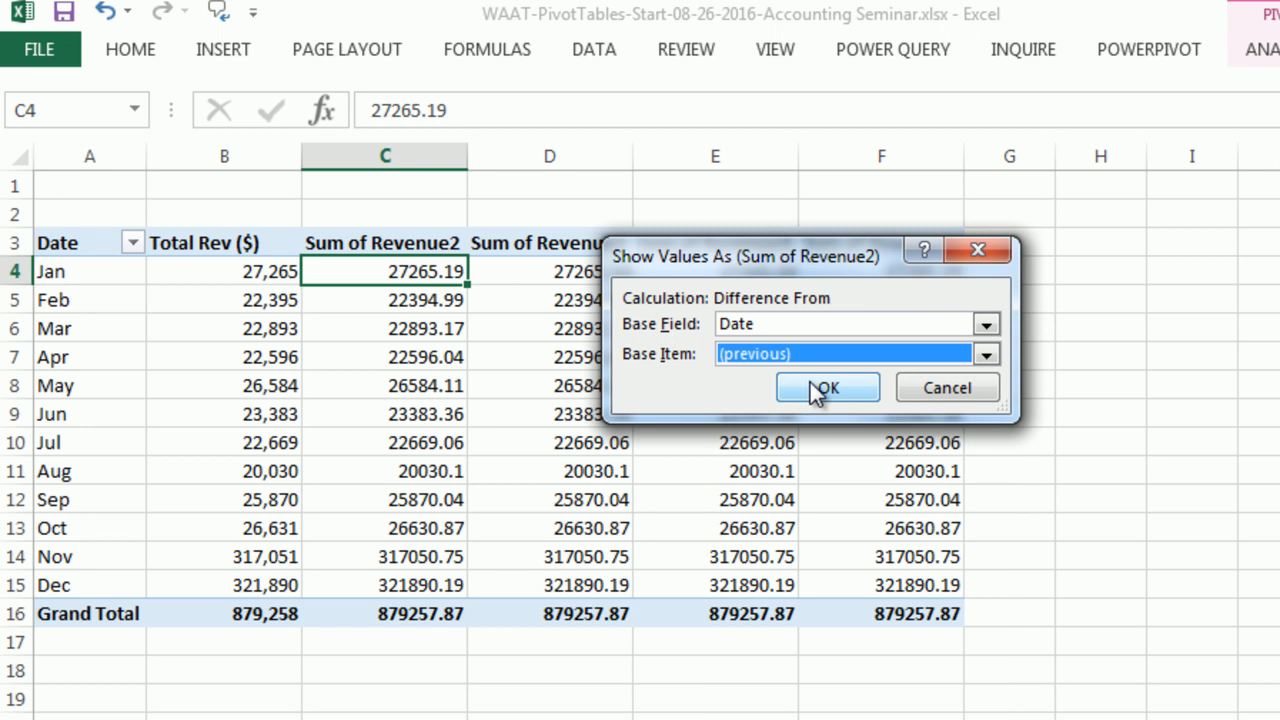
pyautogui.click(815, 384)
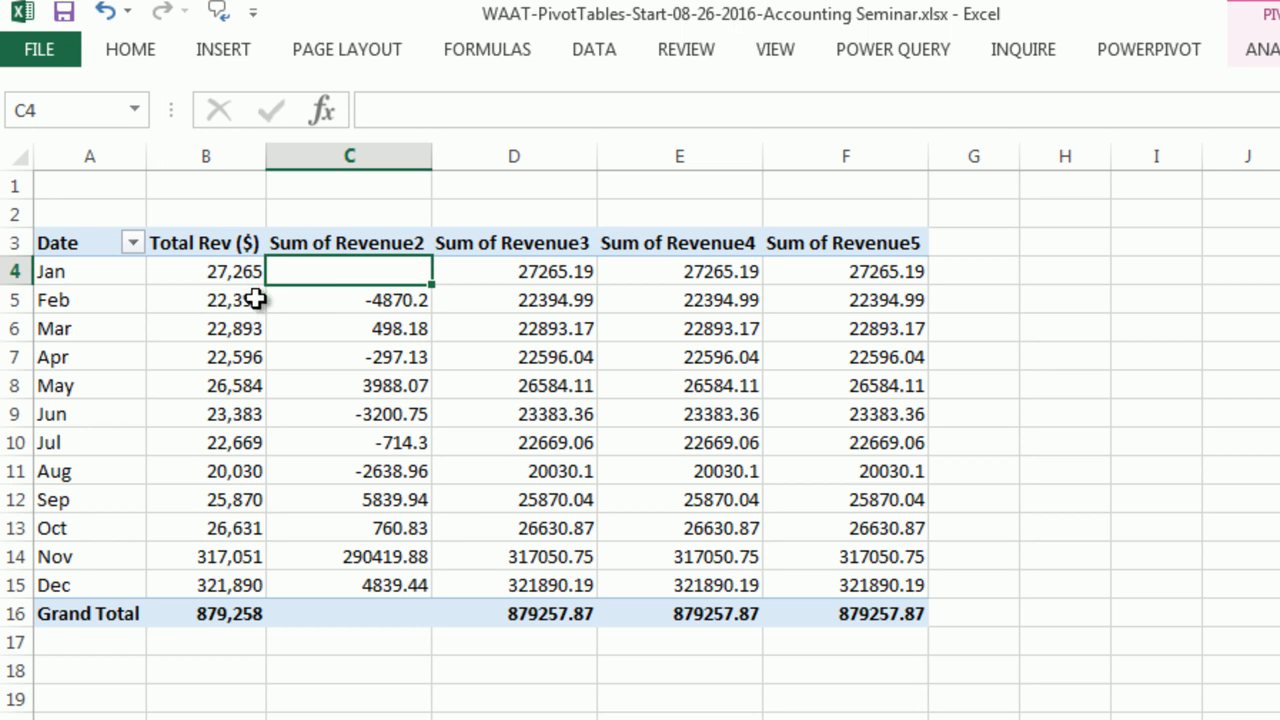
# Step: Format the Sum of Revenue2 field as Number with the 1000 separator and 0 decimal places
pyautogui.rightClick(401, 280)
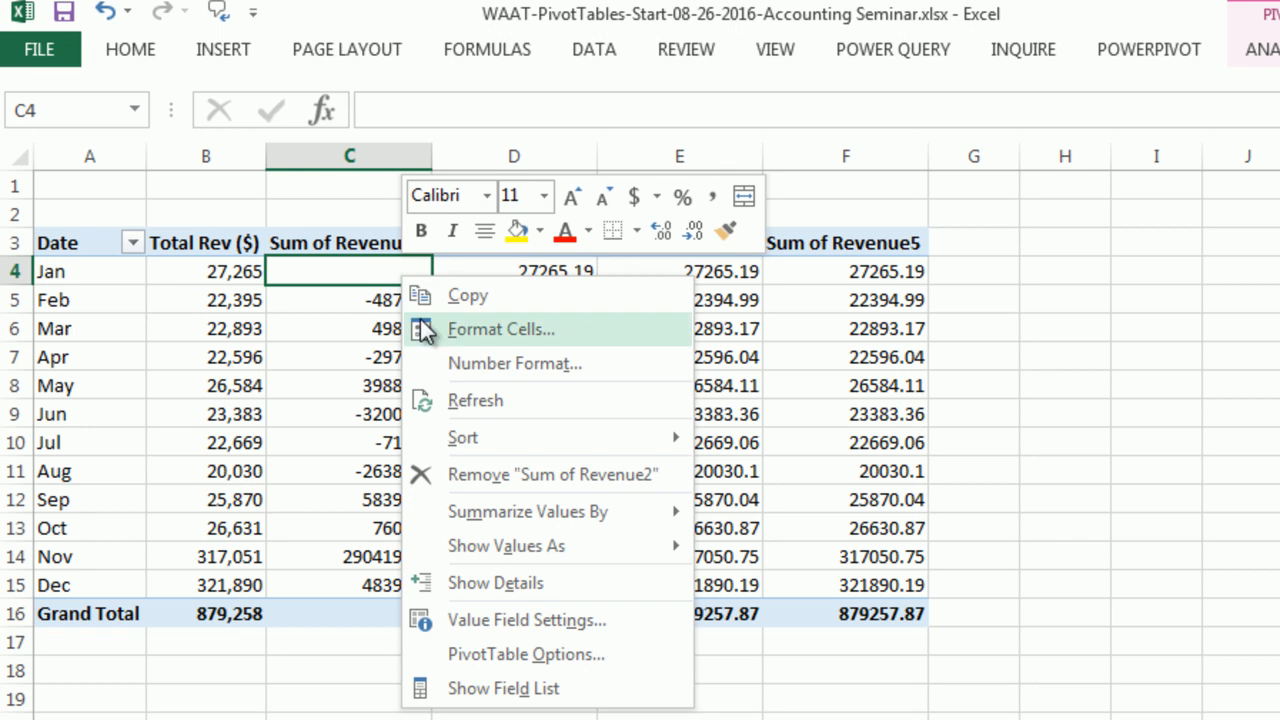
pyautogui.click(452, 363)
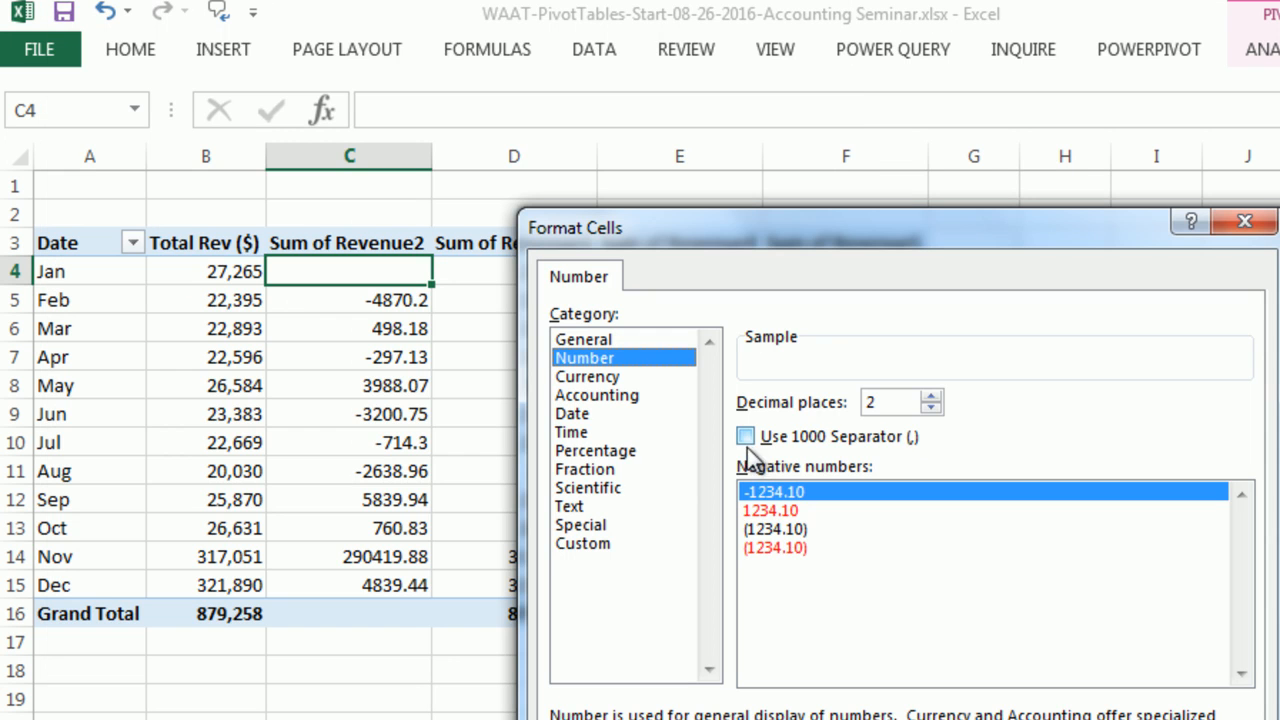
pyautogui.click(745, 436)
pyautogui.click(931, 409)
pyautogui.click(931, 409)
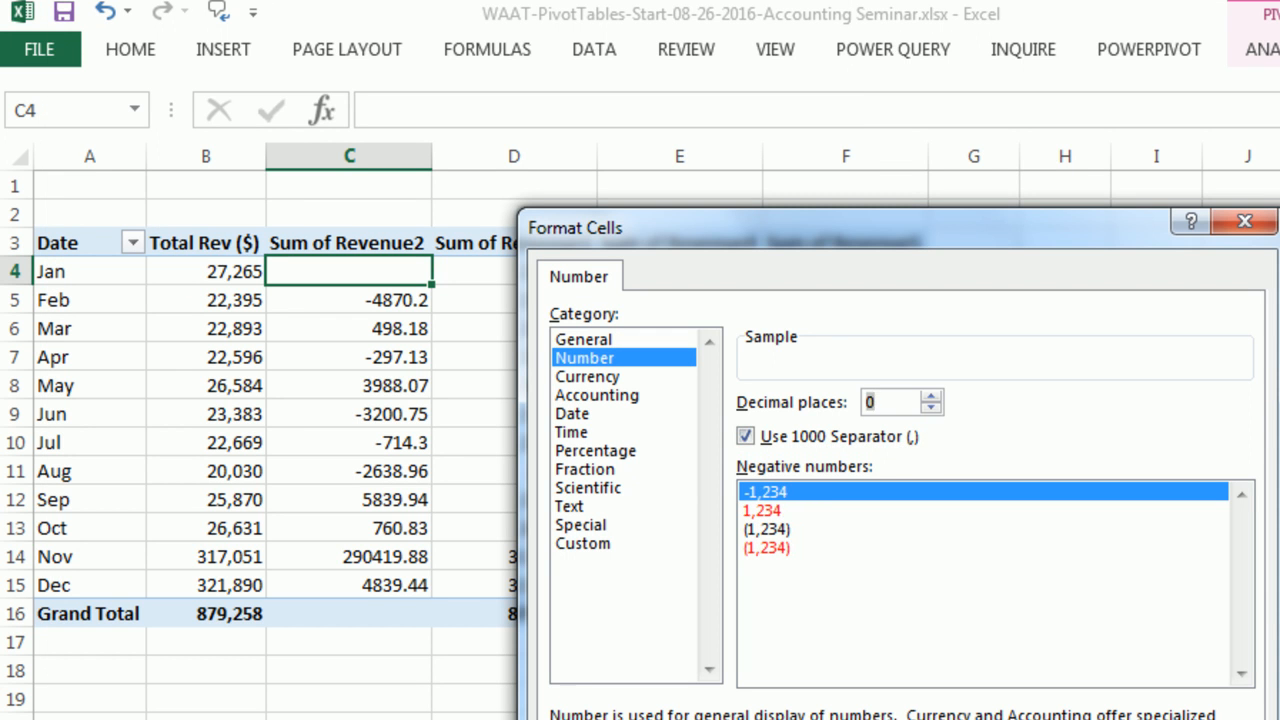
pyautogui.press('Return')
# Step: Rename the Sum of Revenue2 field as "Change ($)"
pyautogui.click(338, 243)
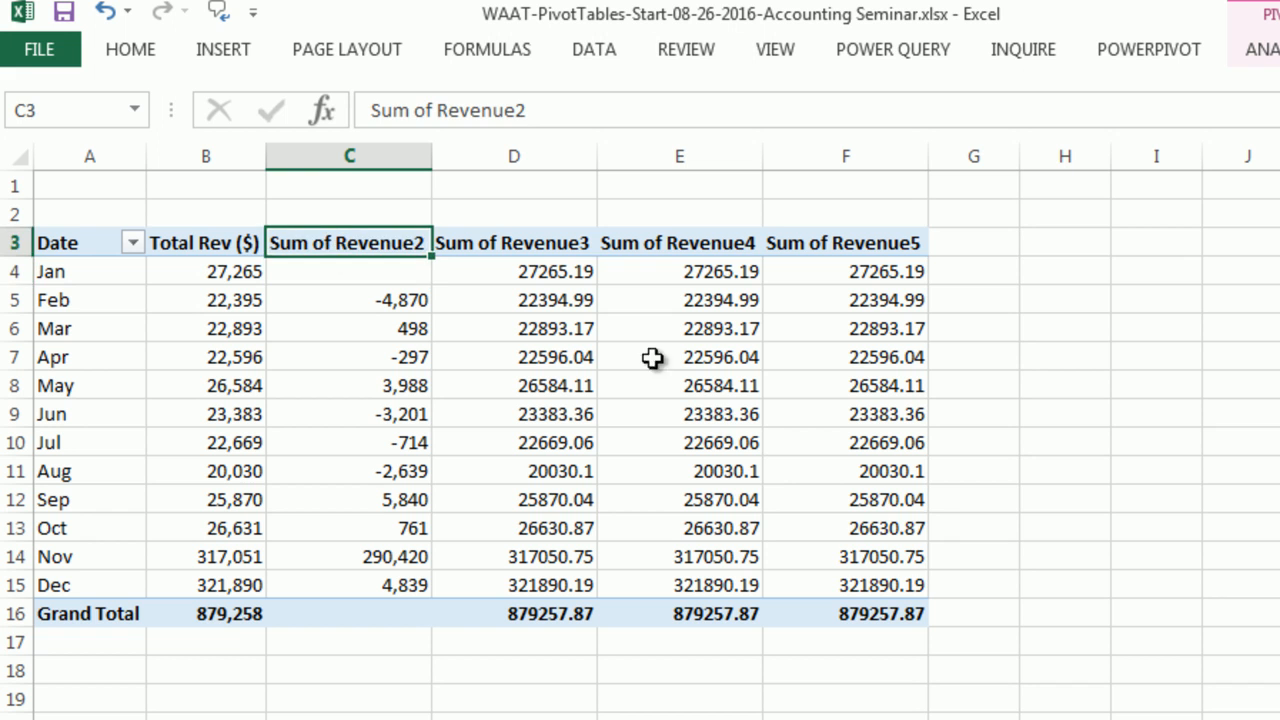
pyautogui.moveTo(771, 471)
pyautogui.write('Change ($)')
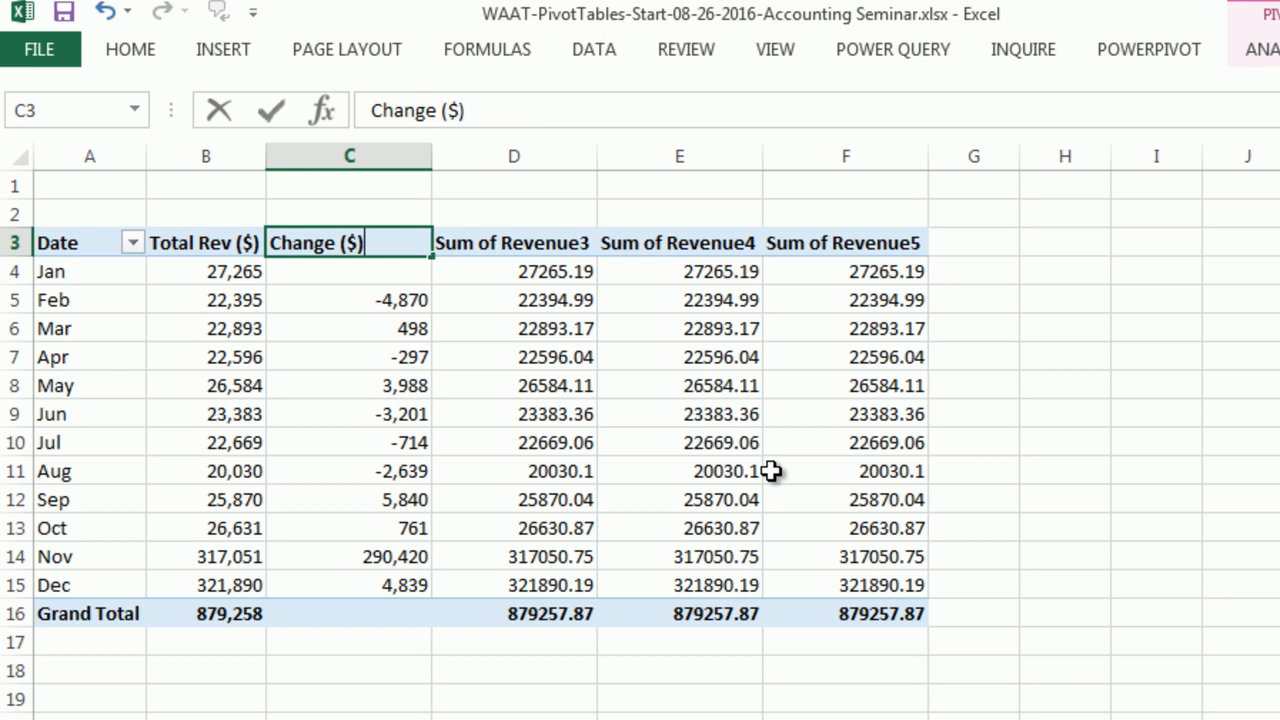
pyautogui.press('Return')
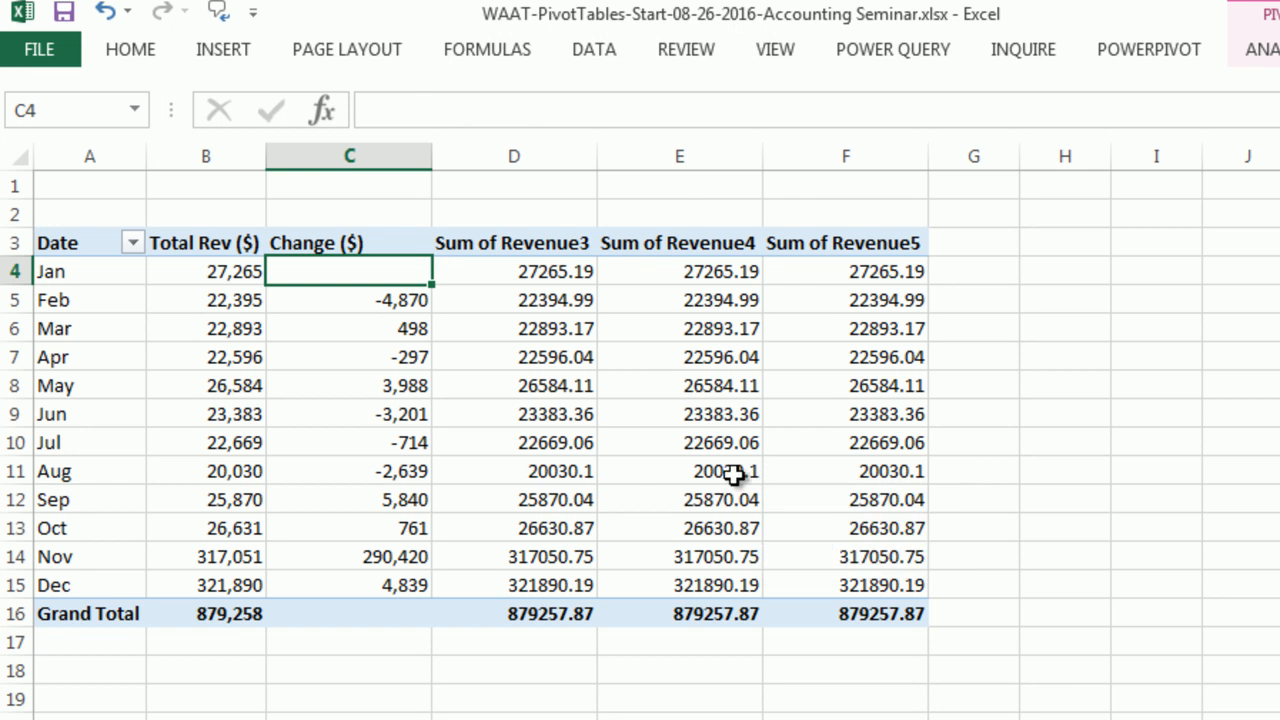
# Step: Show the Sum of Revenue3 values as % Difference From, with base field Date and base item (previous)
pyautogui.rightClick(533, 279)
pyautogui.moveTo(680, 552)
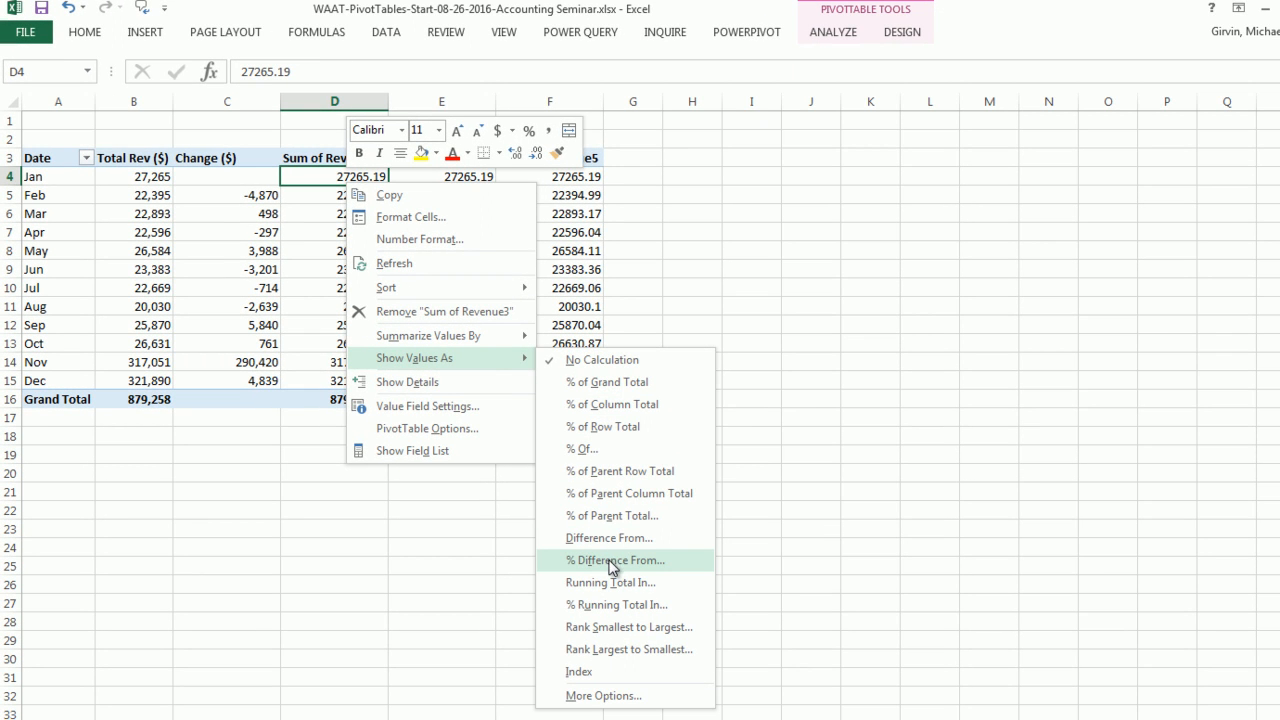
pyautogui.click(605, 562)
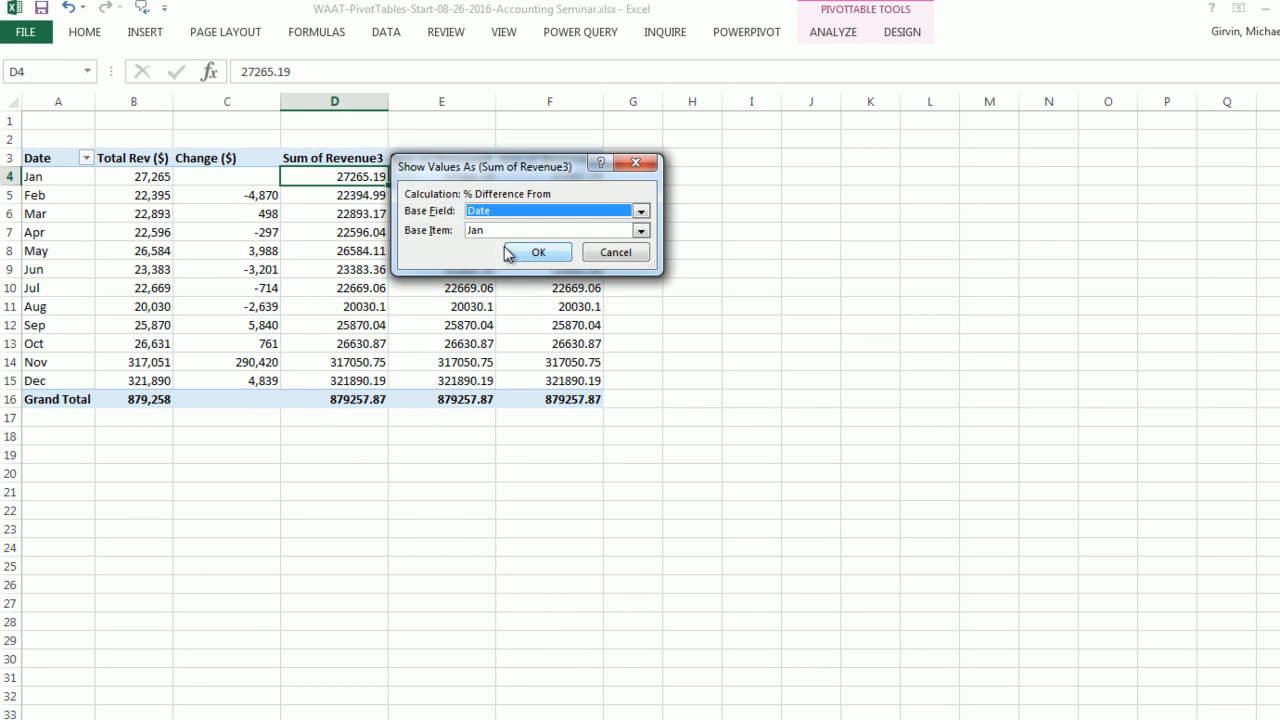
pyautogui.click(497, 235)
pyautogui.click(492, 248)
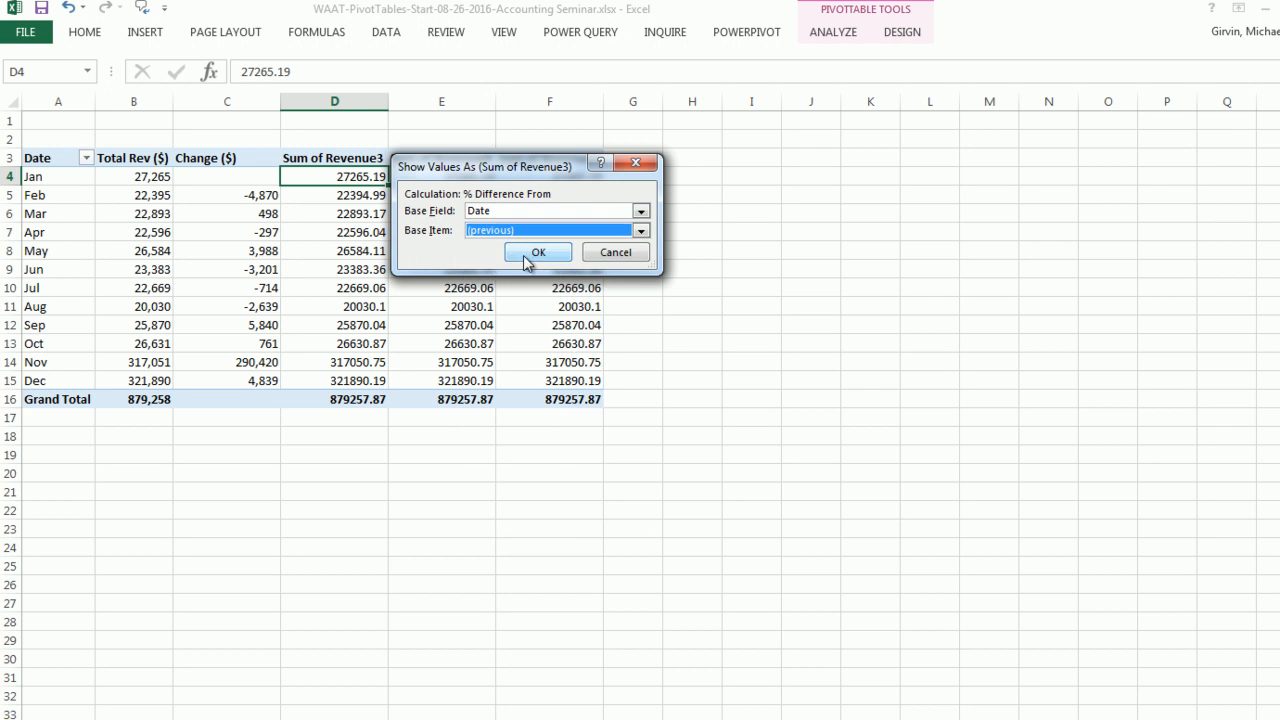
pyautogui.click(539, 253)
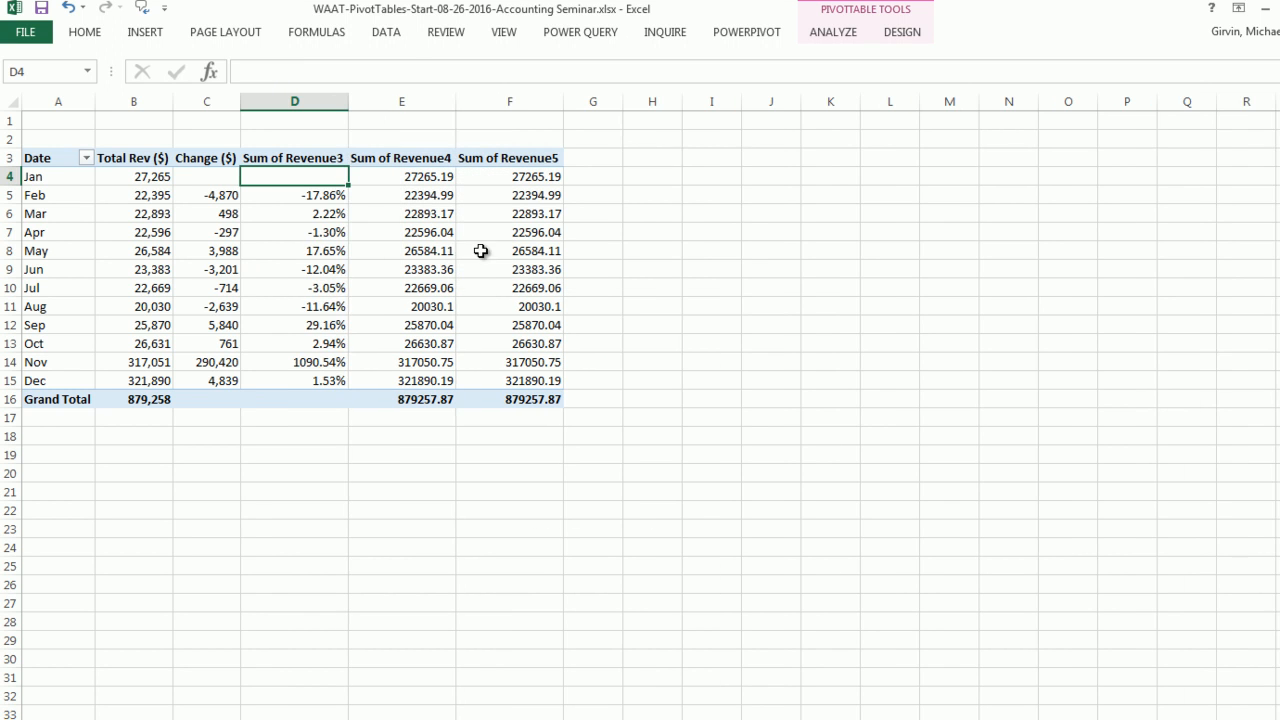
# Step: Rename the Sum of Revenue3 field as "% Change"
pyautogui.click(305, 163)
pyautogui.write('% Change')
pyautogui.press('Return')
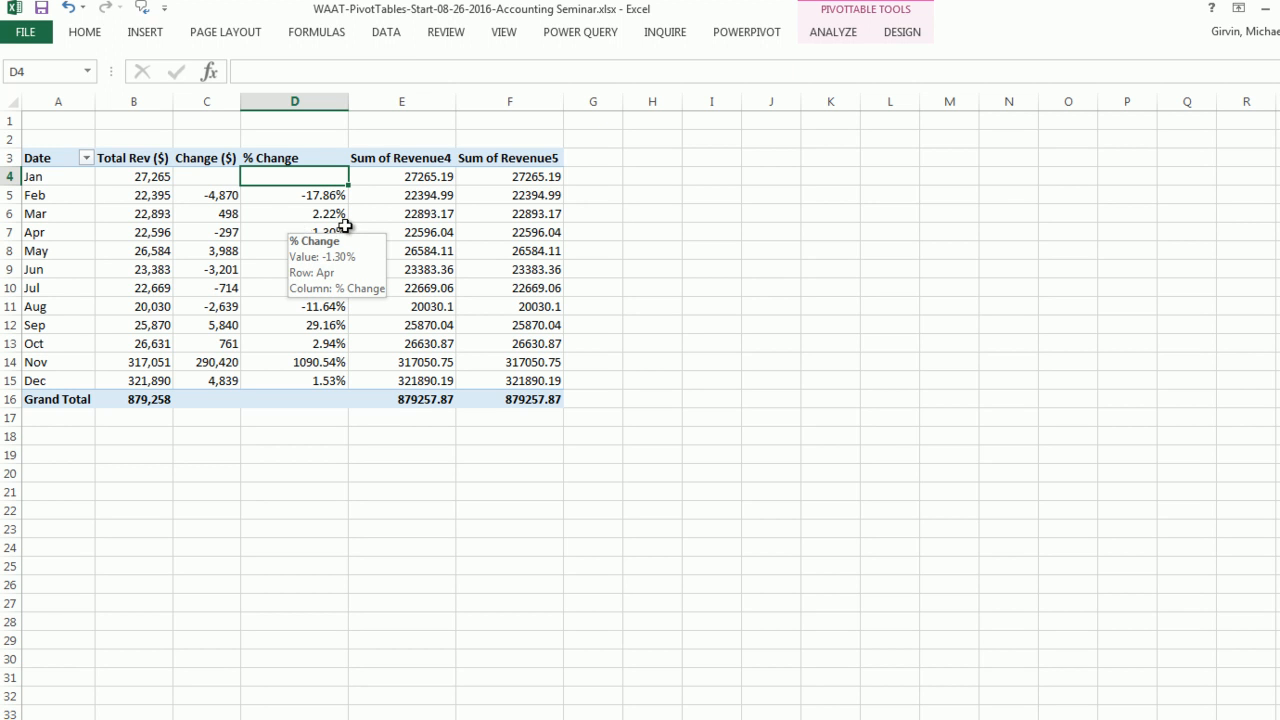
# Step: Show the Sum of Revenue4 values as Running Total In, with base field Date
pyautogui.click(392, 177)
pyautogui.rightClick(394, 180)
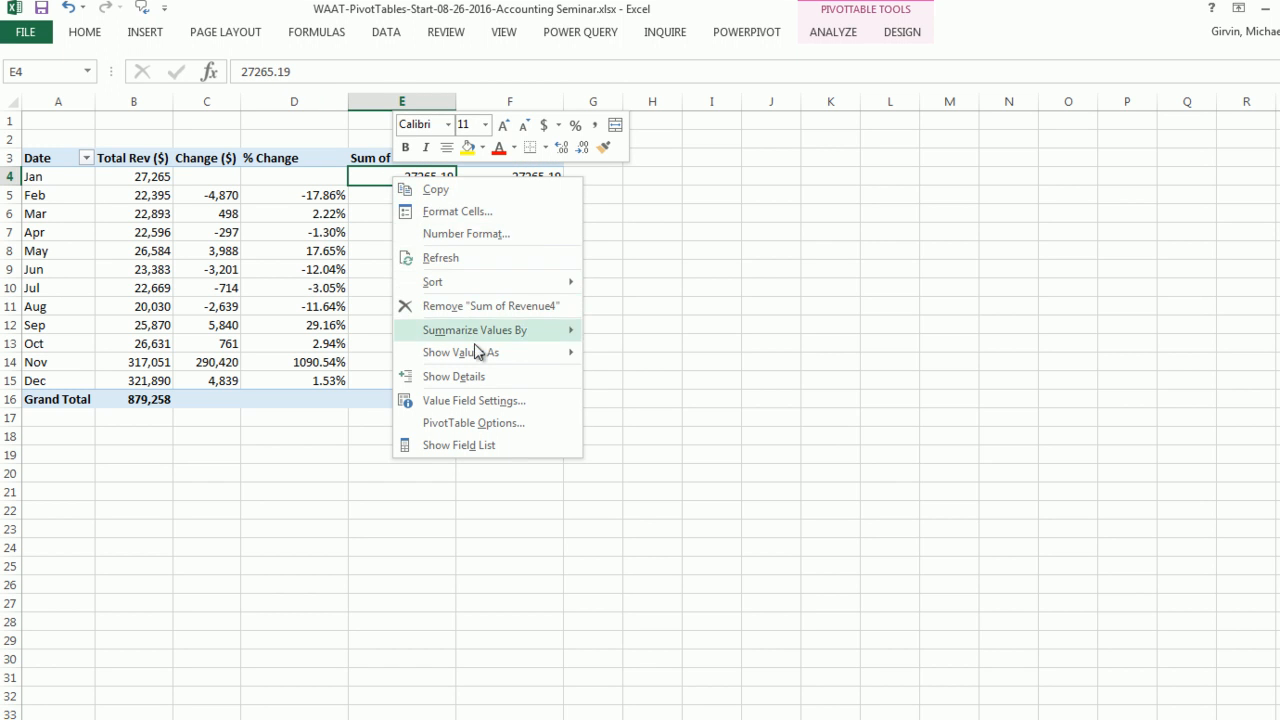
pyautogui.moveTo(471, 354)
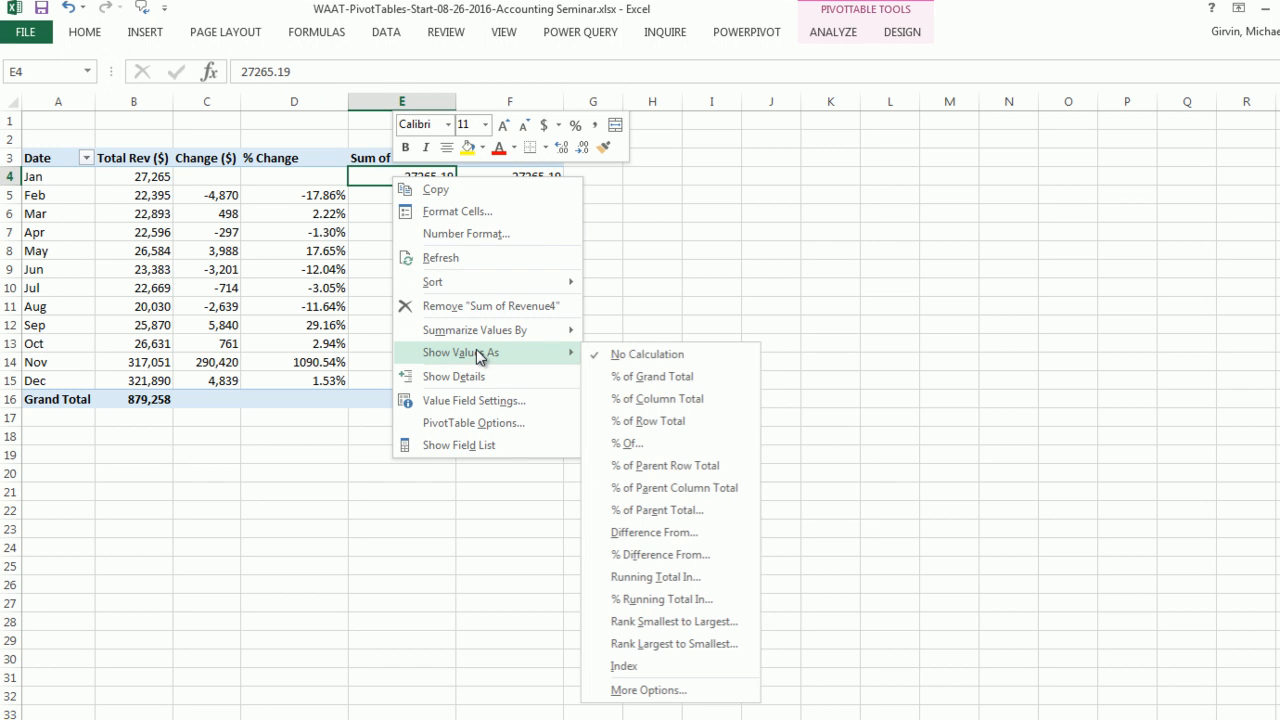
pyautogui.click(660, 578)
pyautogui.moveTo(505, 178); pyautogui.dragTo(692, 176)
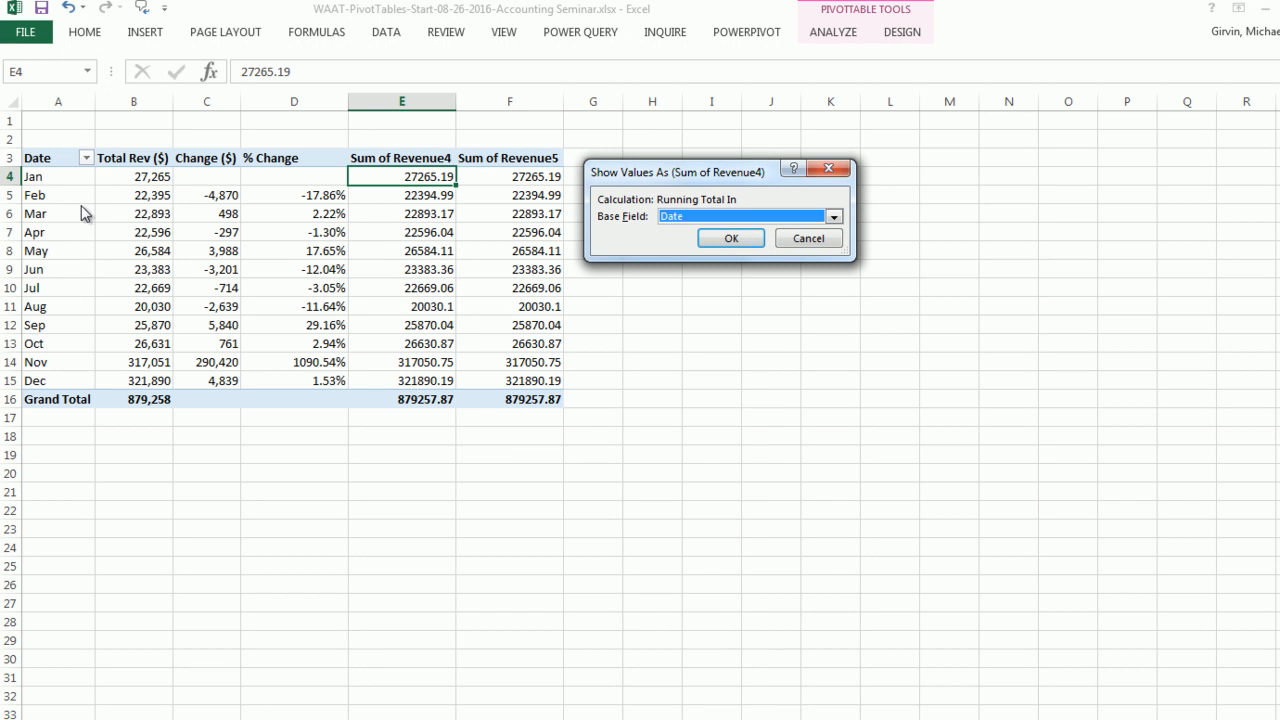
pyautogui.click(728, 240)
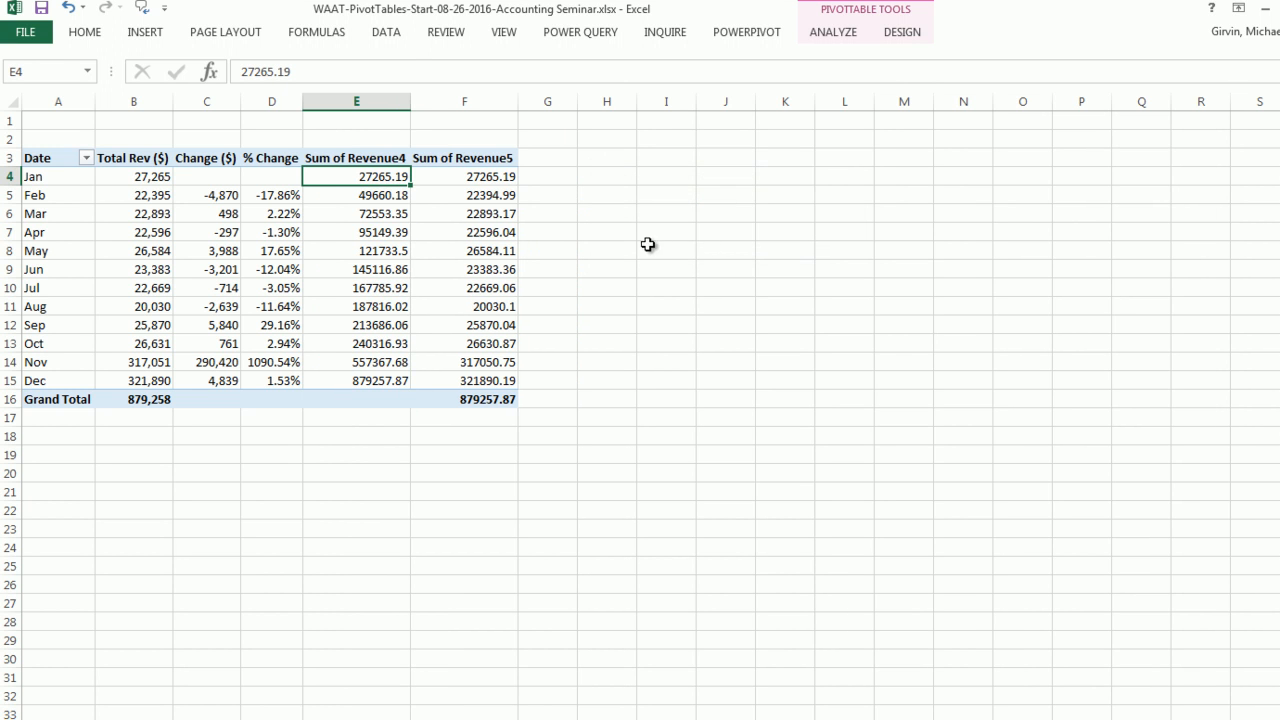
# Step: Format the Sum of Revenue4 field as Number with the 1000 separator and 0 decimal places
pyautogui.rightClick(366, 186)
pyautogui.click(432, 236)
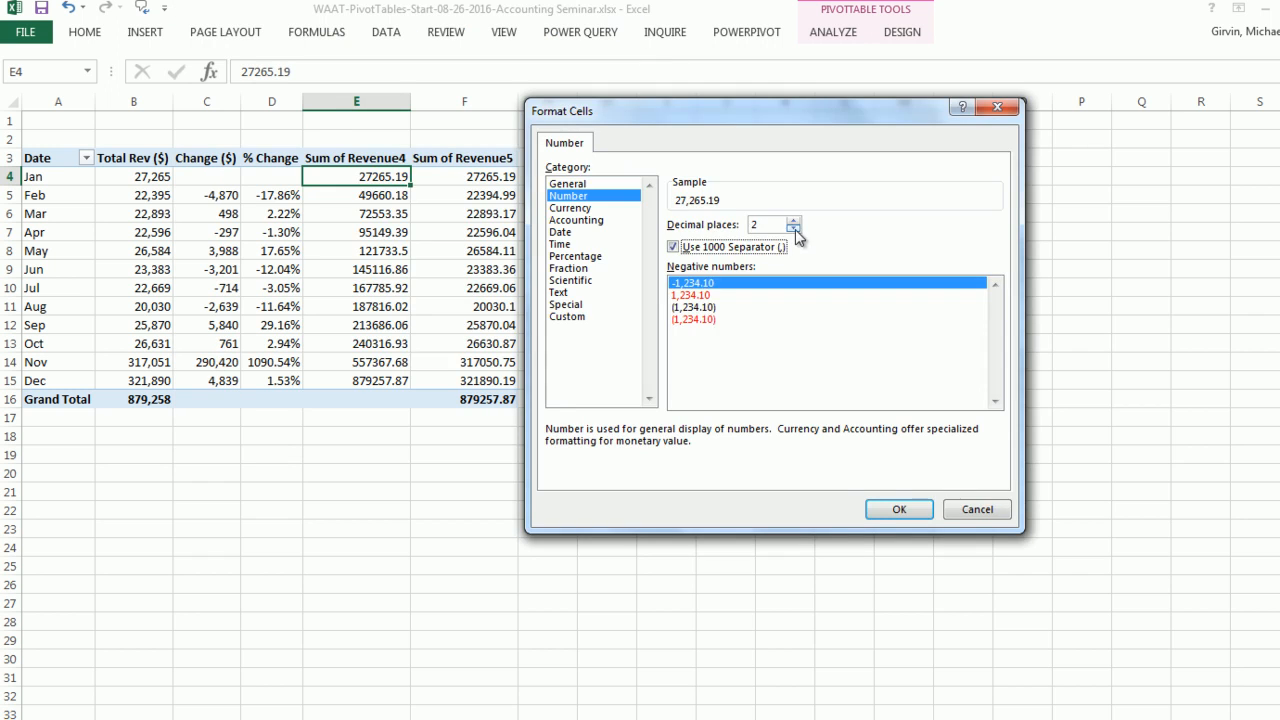
pyautogui.doubleClick(793, 230)
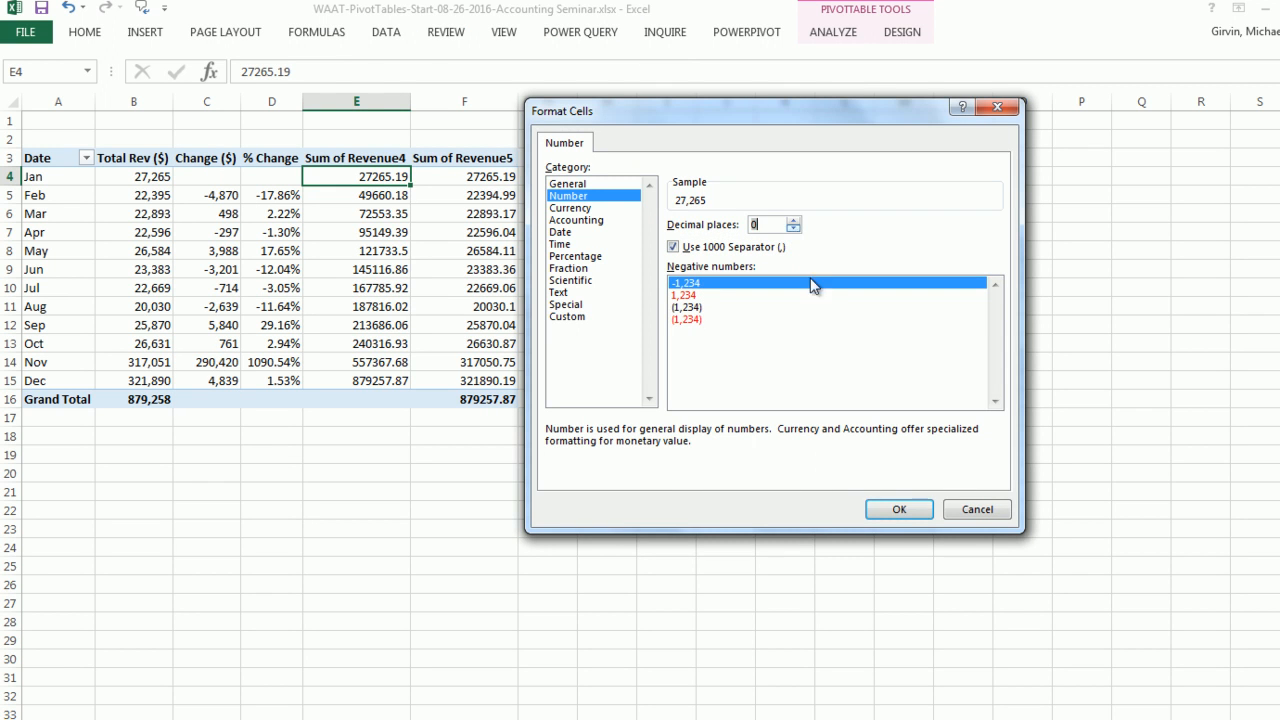
pyautogui.click(899, 510)
# Step: Rename the Sum of Revenue4 field as "Running Total ($)" and check its December value against the grand total
pyautogui.click(368, 160)
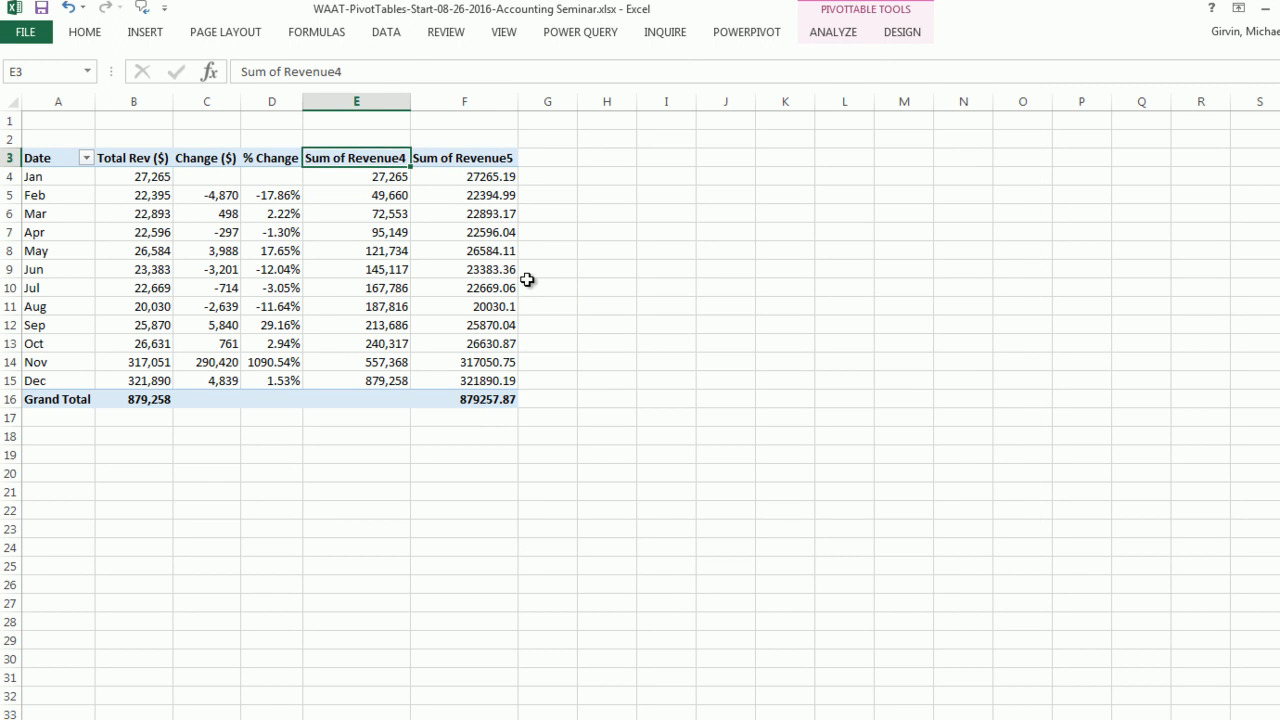
pyautogui.write('Running Total ($)')
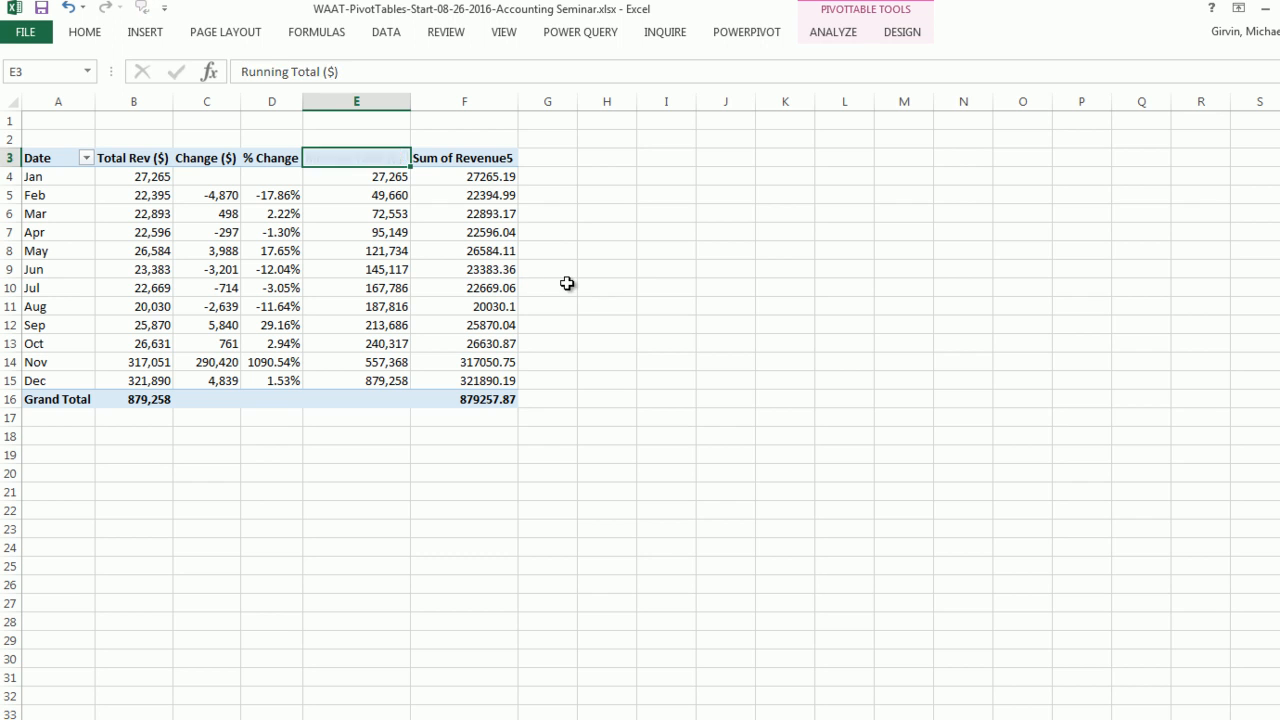
pyautogui.press('Return')
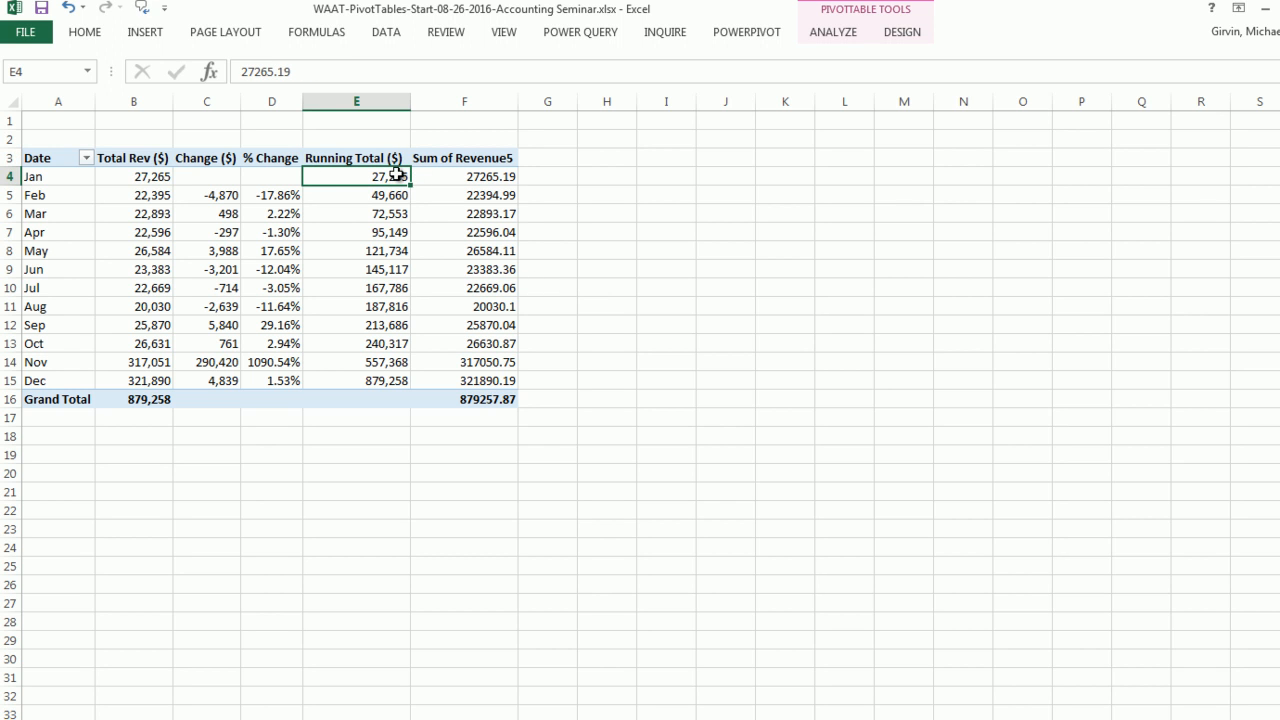
pyautogui.click(388, 381)
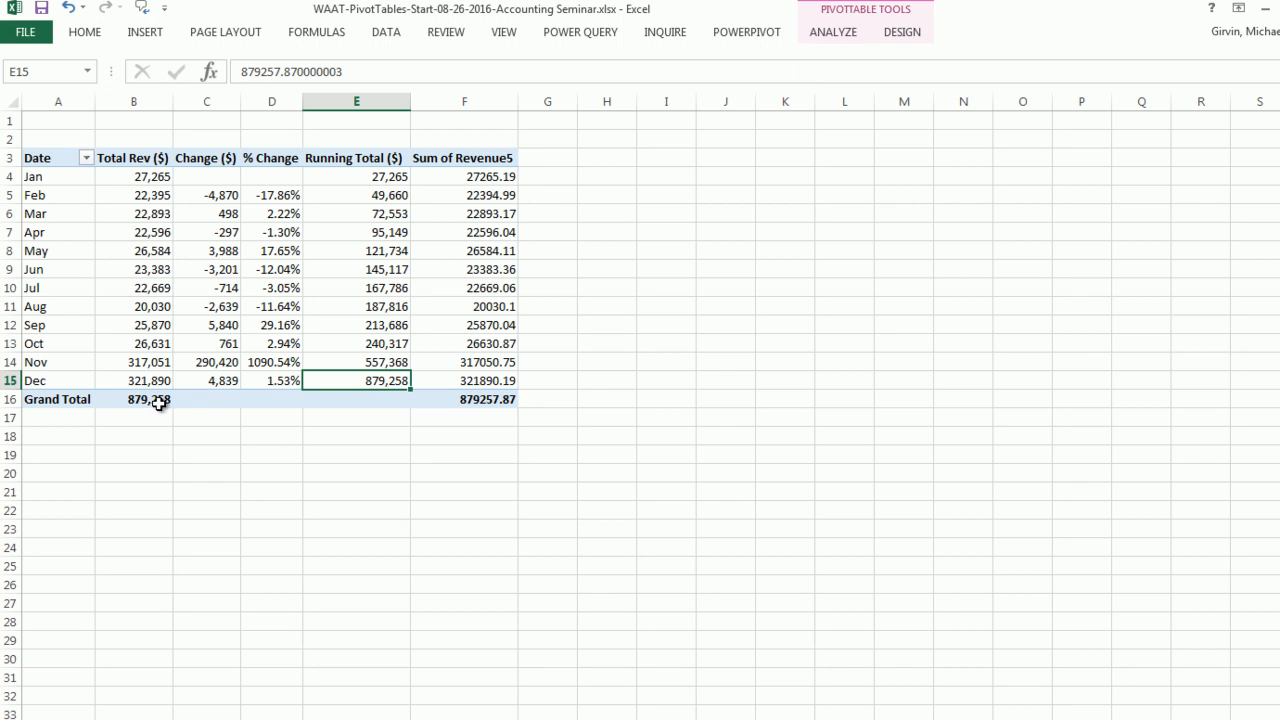
# Step: Show the Sum of Revenue5 values as % Running Total In, with base field Date
pyautogui.click(479, 178)
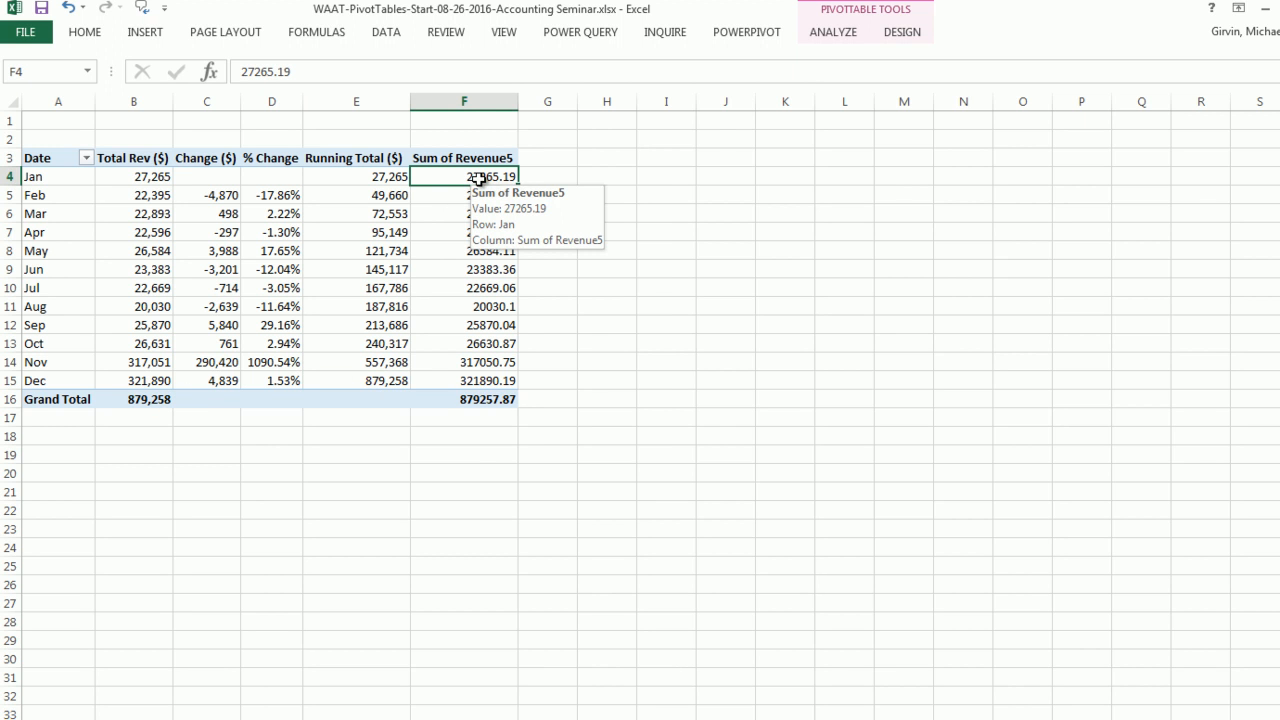
pyautogui.rightClick(480, 179)
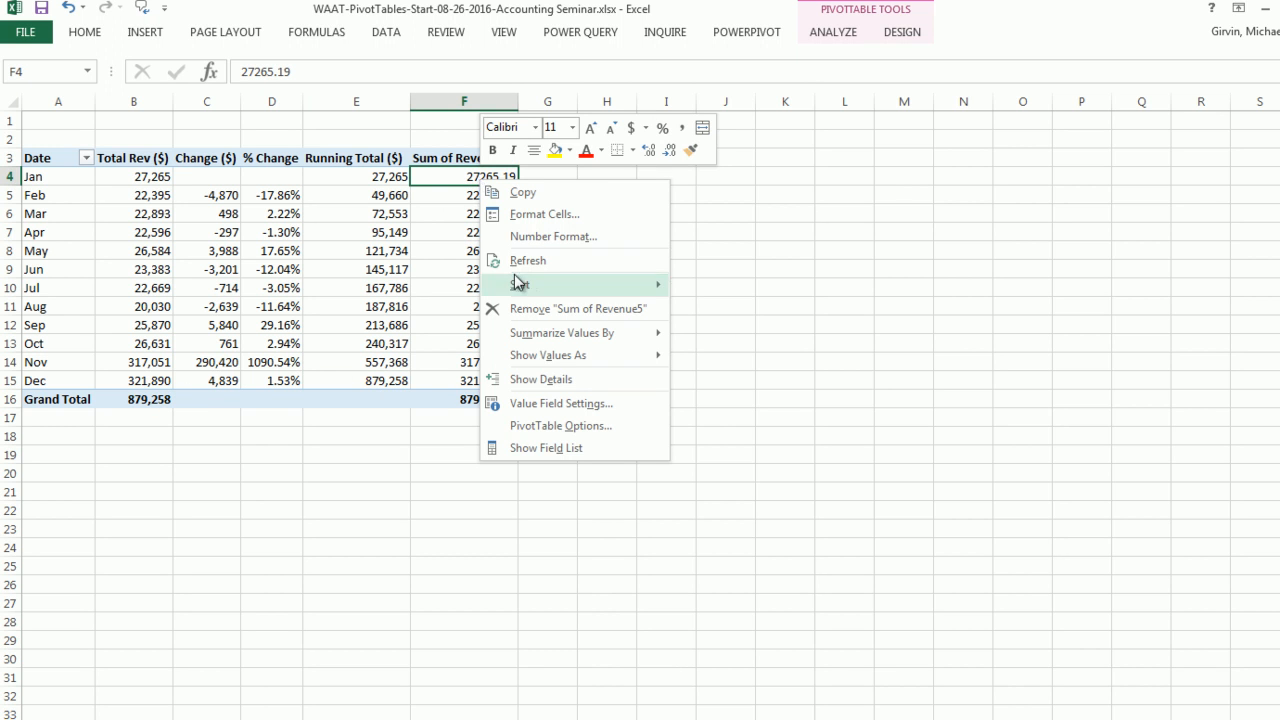
pyautogui.moveTo(549, 355)
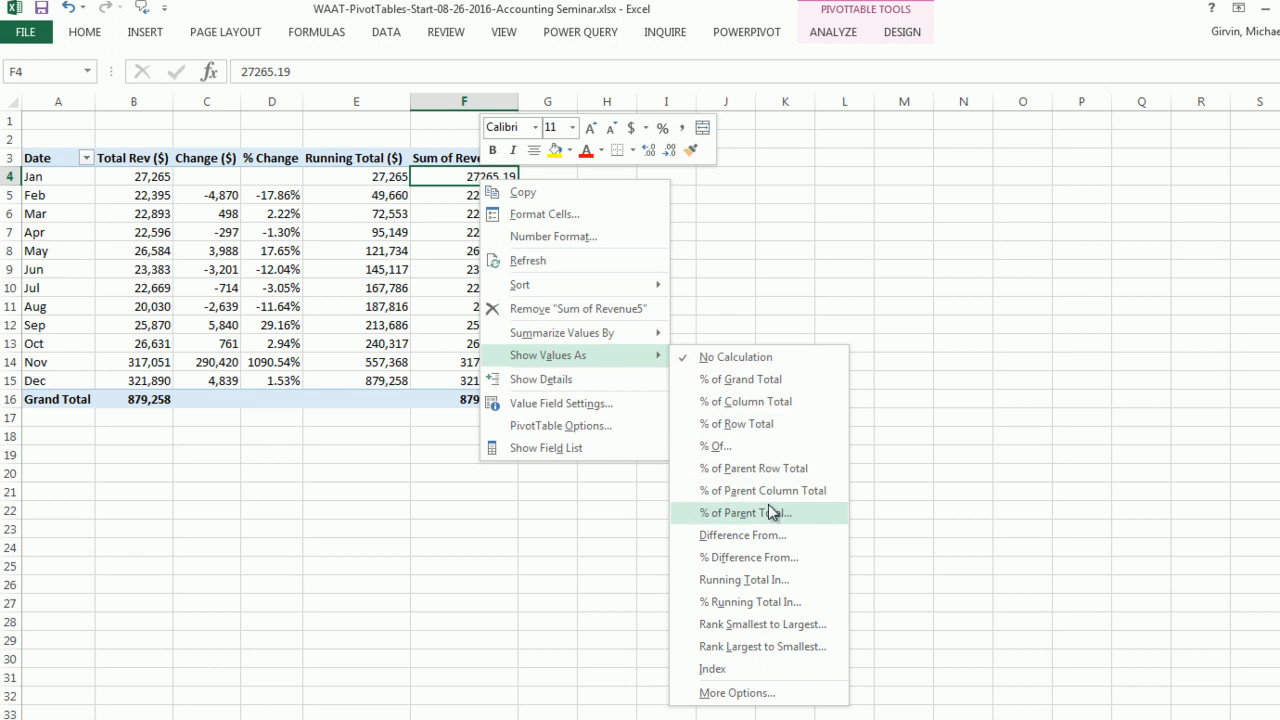
pyautogui.click(750, 602)
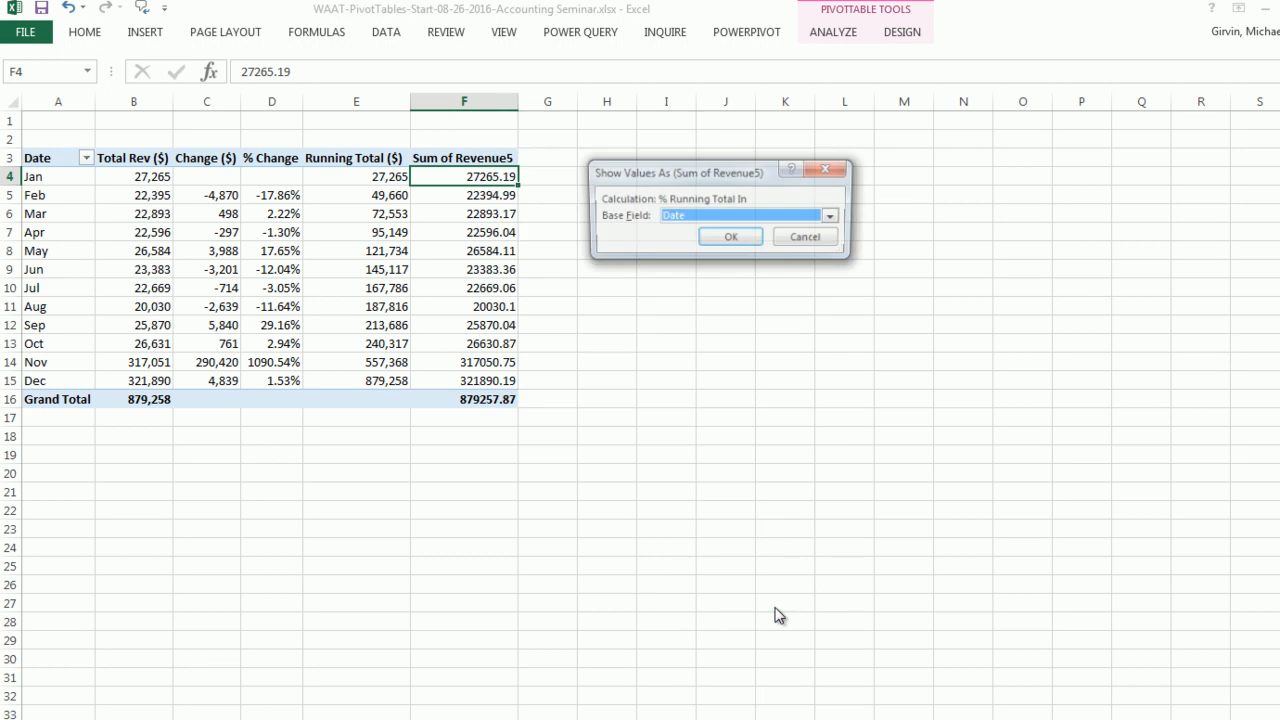
pyautogui.click(756, 248)
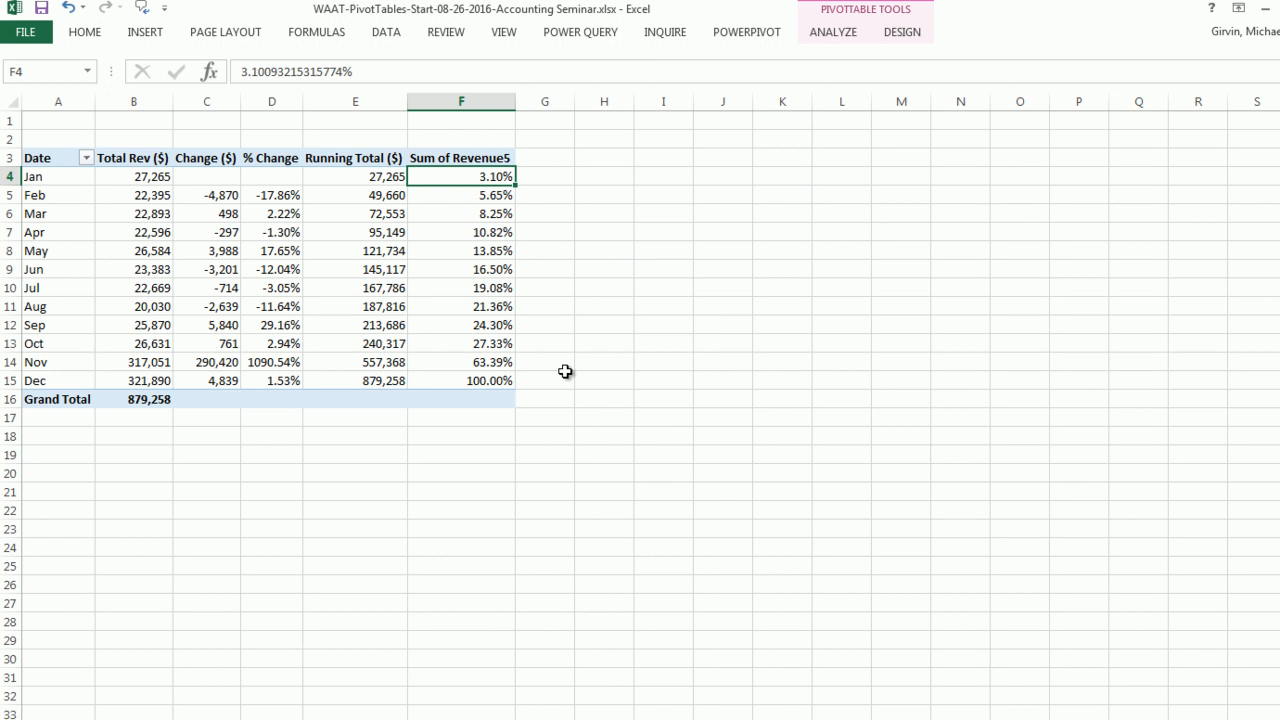
pyautogui.click(471, 383)
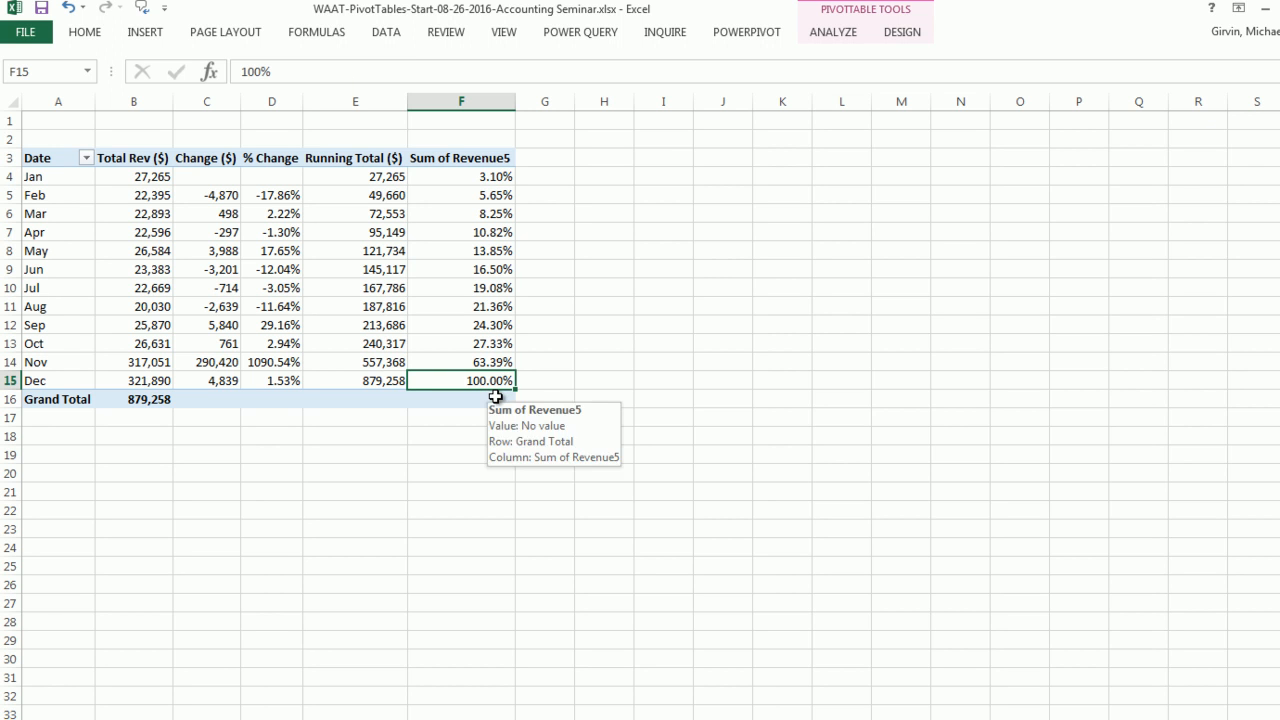
# Step: Rename the Sum of Revenue5 field as "% Running Total"
pyautogui.click(431, 158)
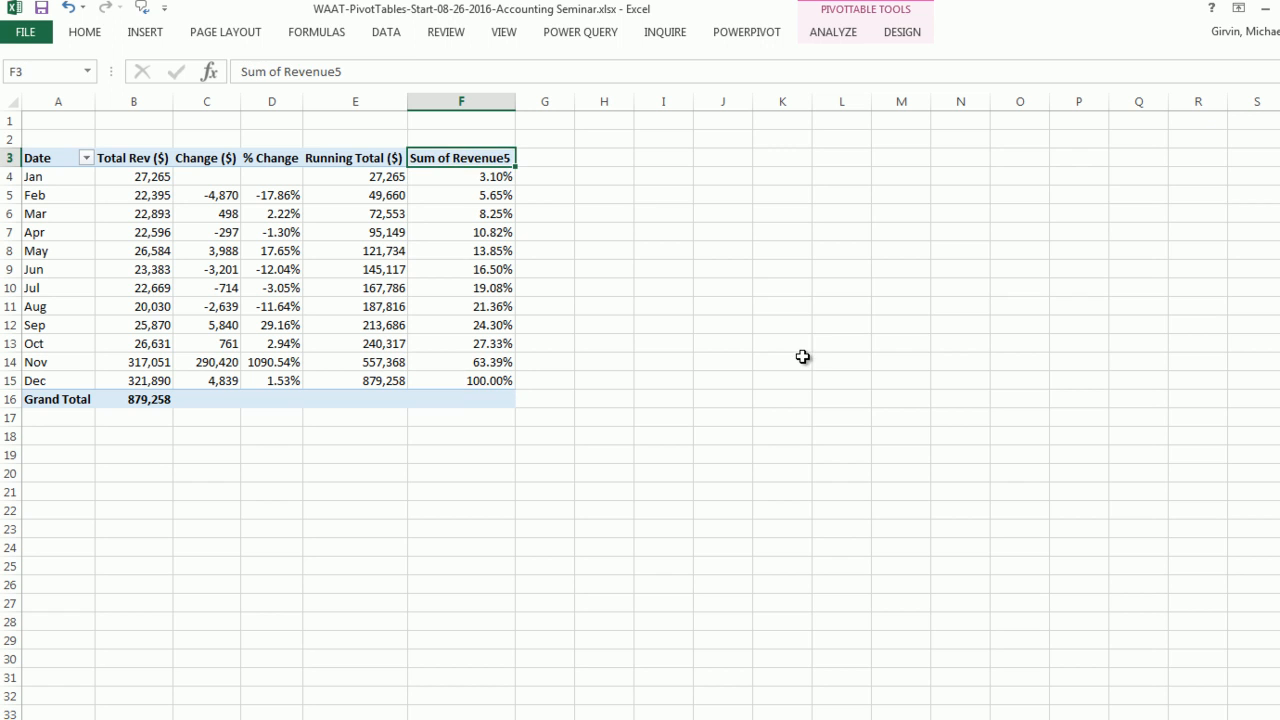
pyautogui.write('% Running Total')
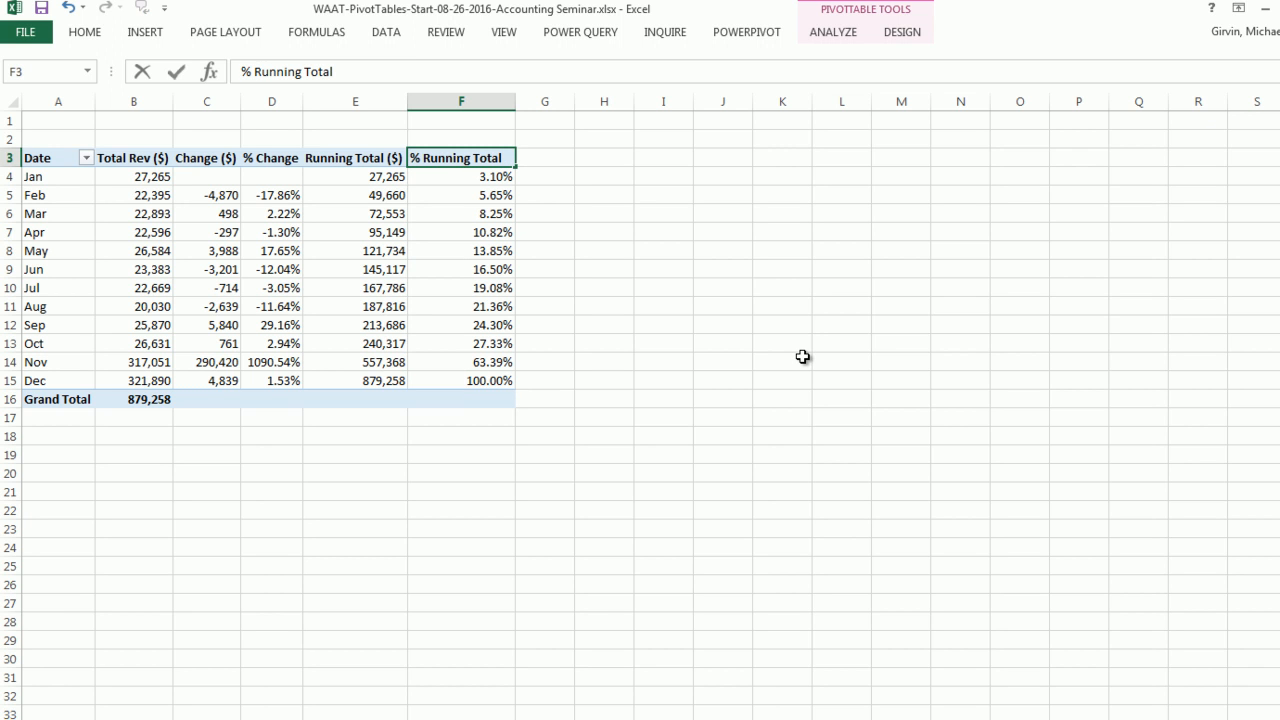
pyautogui.press('Return')
# Step: Apply the custom PivotTable style with the blue header and black cell borders to the report
pyautogui.click(903, 33)
pyautogui.click(879, 97)
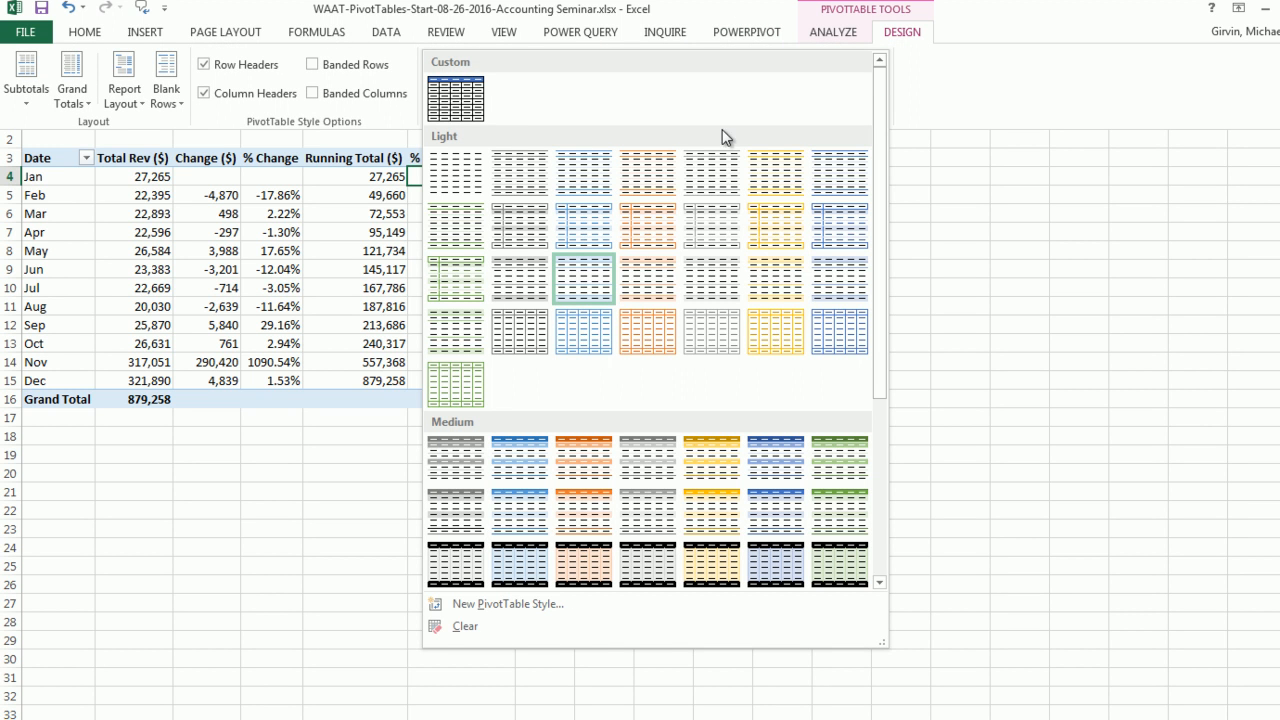
pyautogui.click(459, 100)
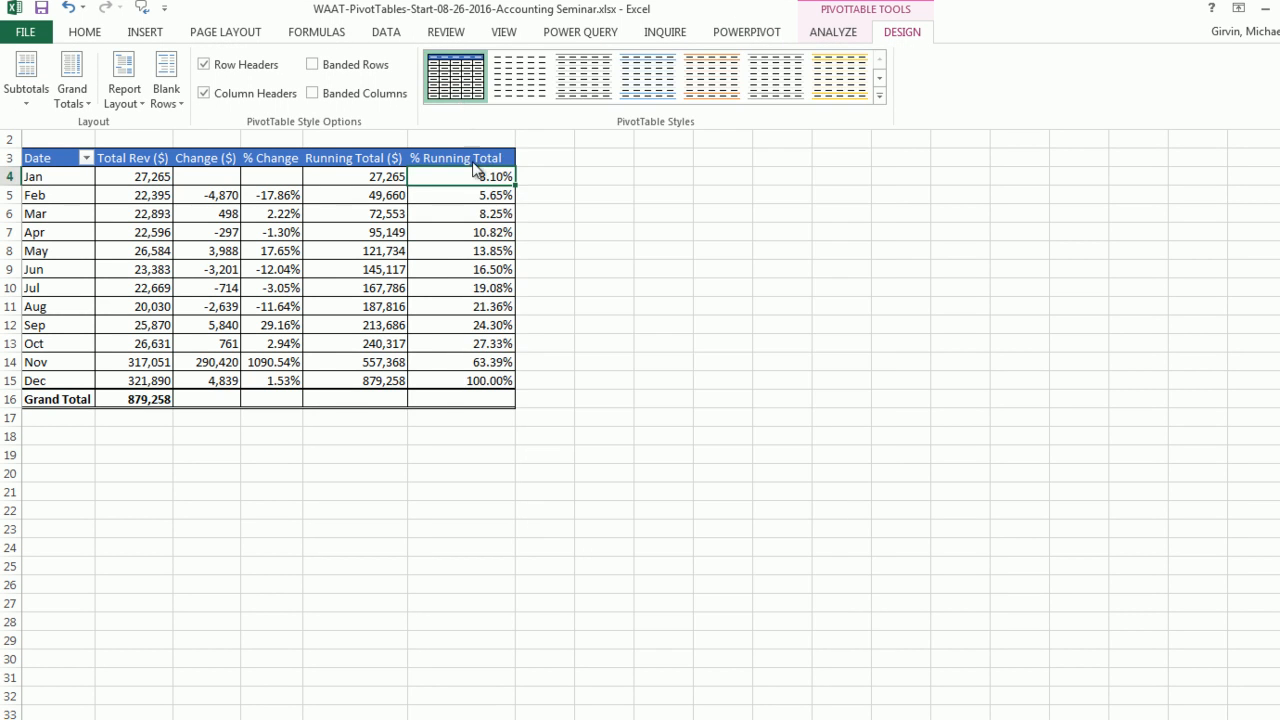
# Step: Name the PivotTable "MonthlyPivot02" in its PivotTable options
pyautogui.rightClick(453, 180)
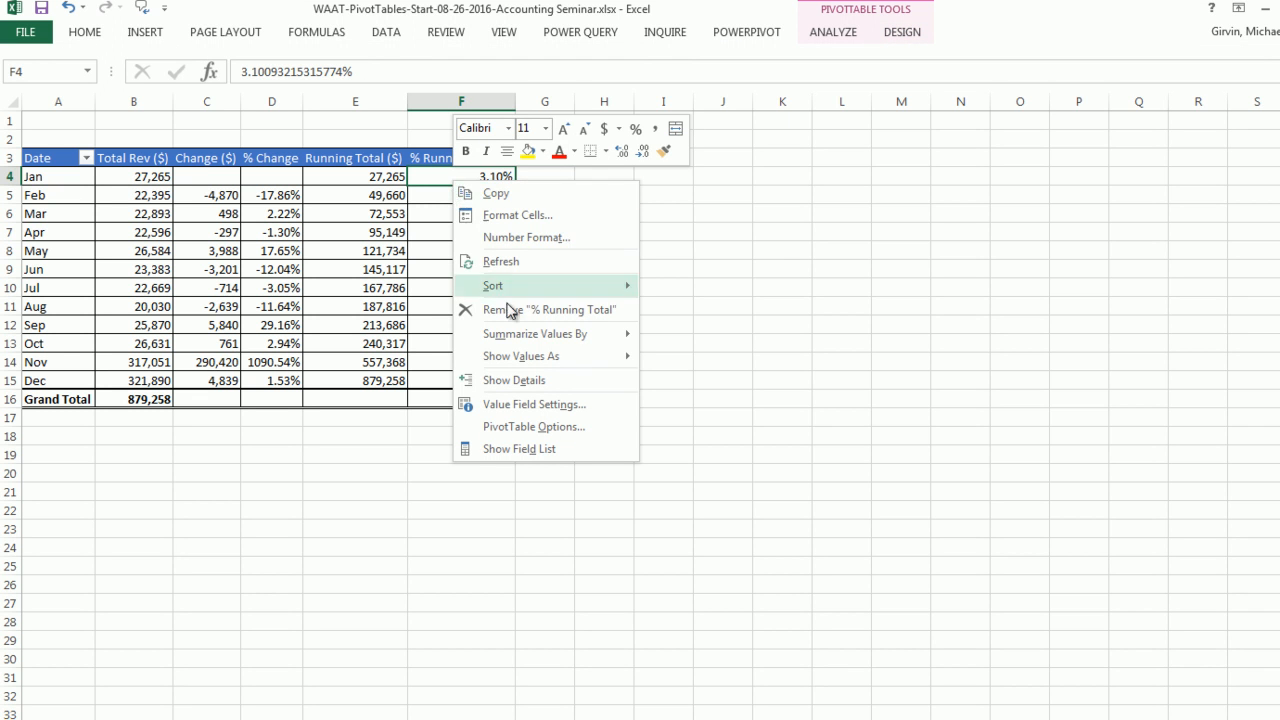
pyautogui.click(538, 427)
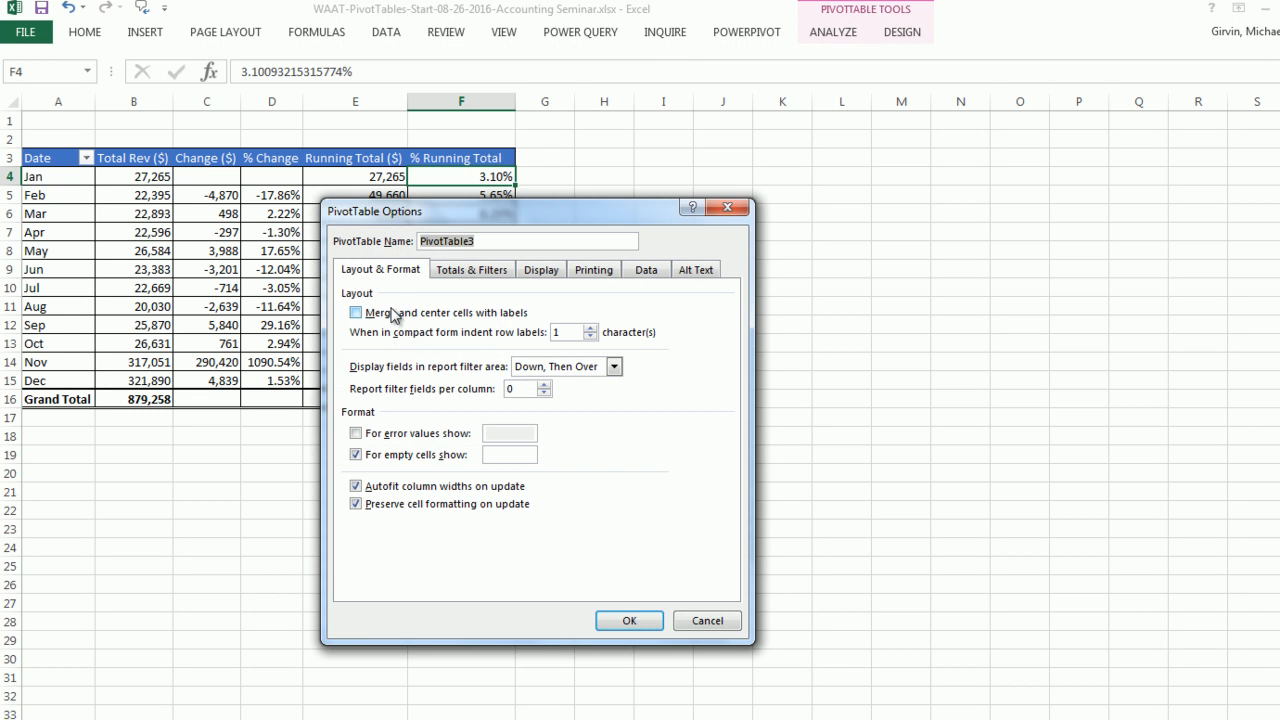
pyautogui.write('MonthlyPivot02')
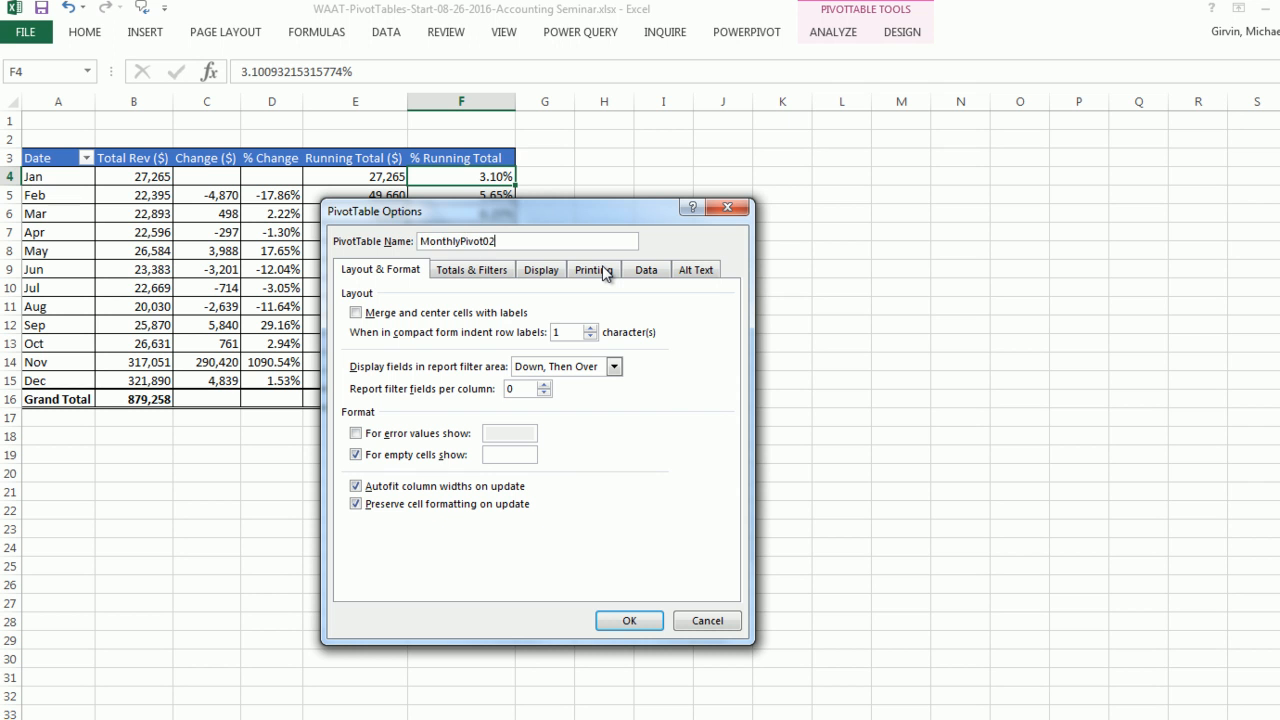
pyautogui.press('Return')
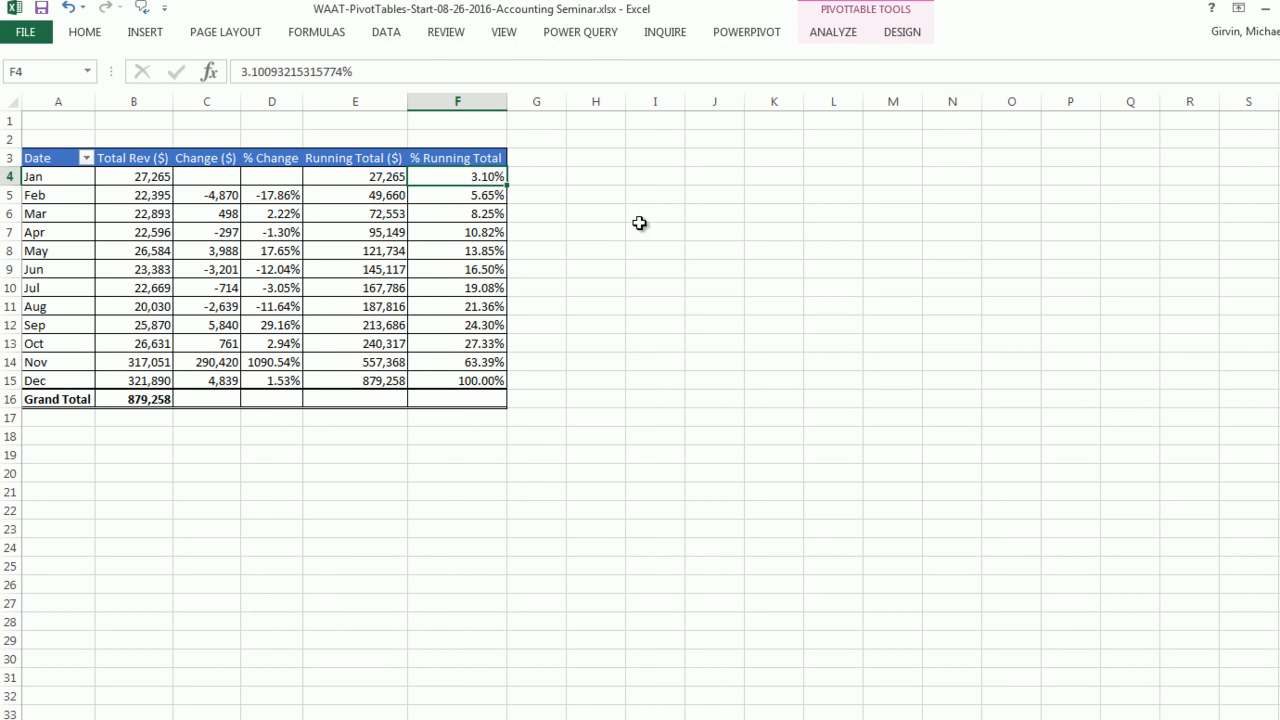
# Step: Insert slicers for the Color and Years fields
pyautogui.click(836, 40)
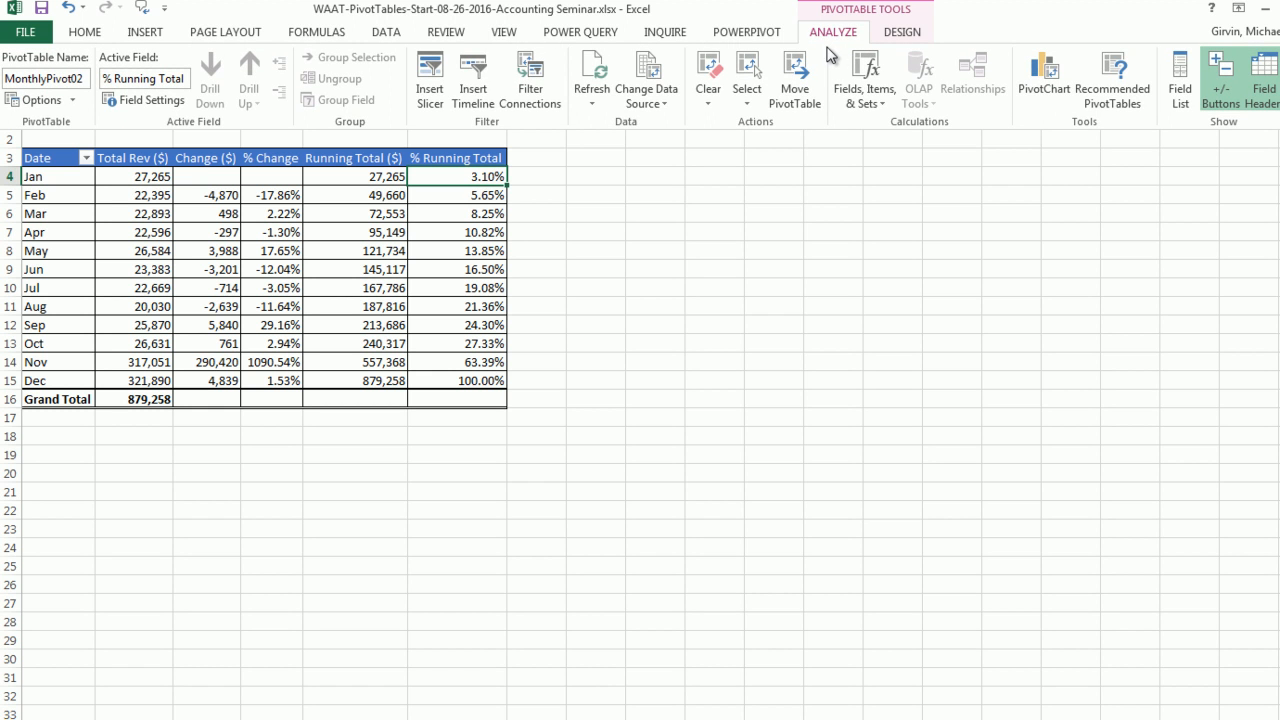
pyautogui.click(437, 97)
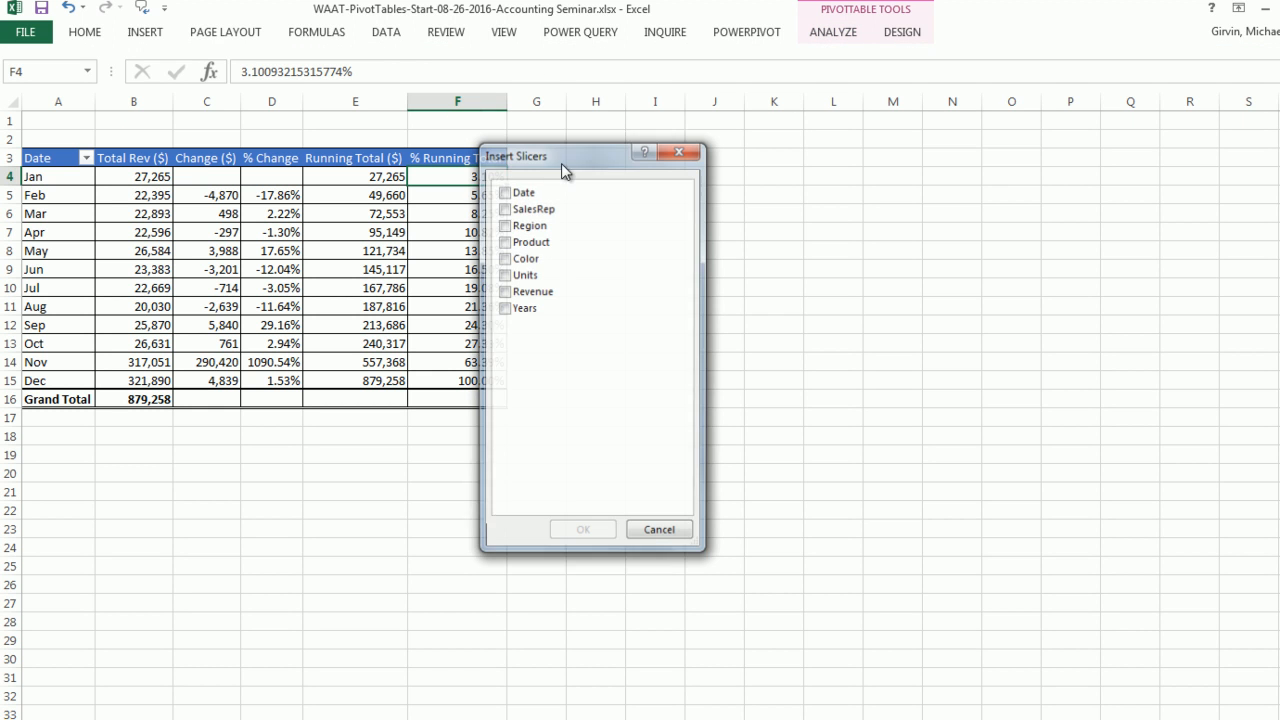
pyautogui.click(505, 259)
pyautogui.click(506, 309)
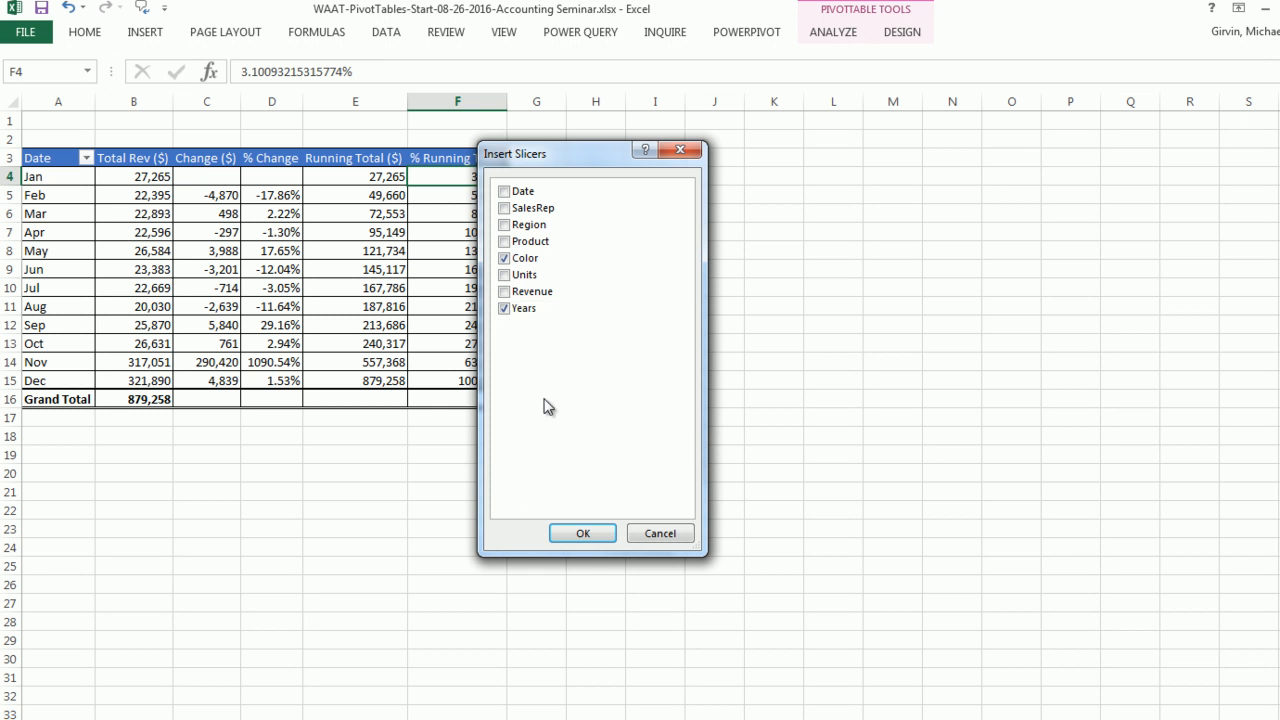
pyautogui.click(583, 533)
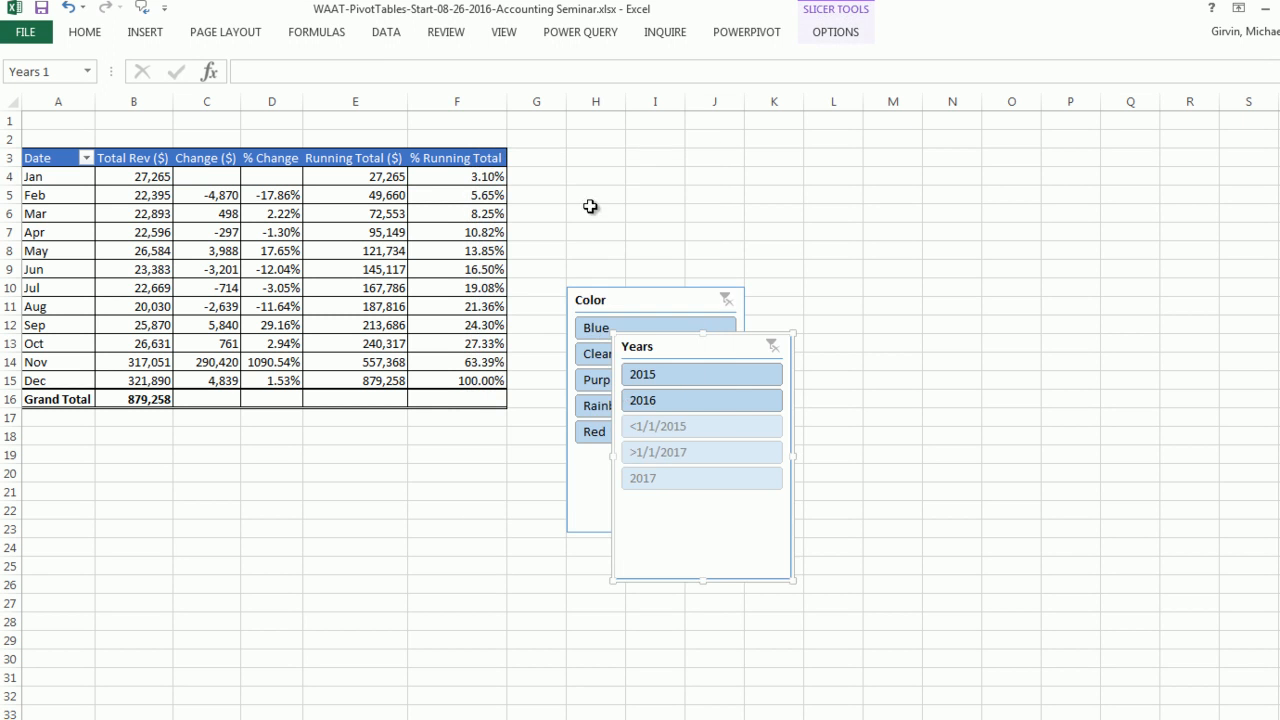
# Step: Place the Years slicer beside the PivotTable, level with its header row, and set its buttons to 2 columns
pyautogui.moveTo(665, 350); pyautogui.dragTo(597, 166)
pyautogui.click(836, 32)
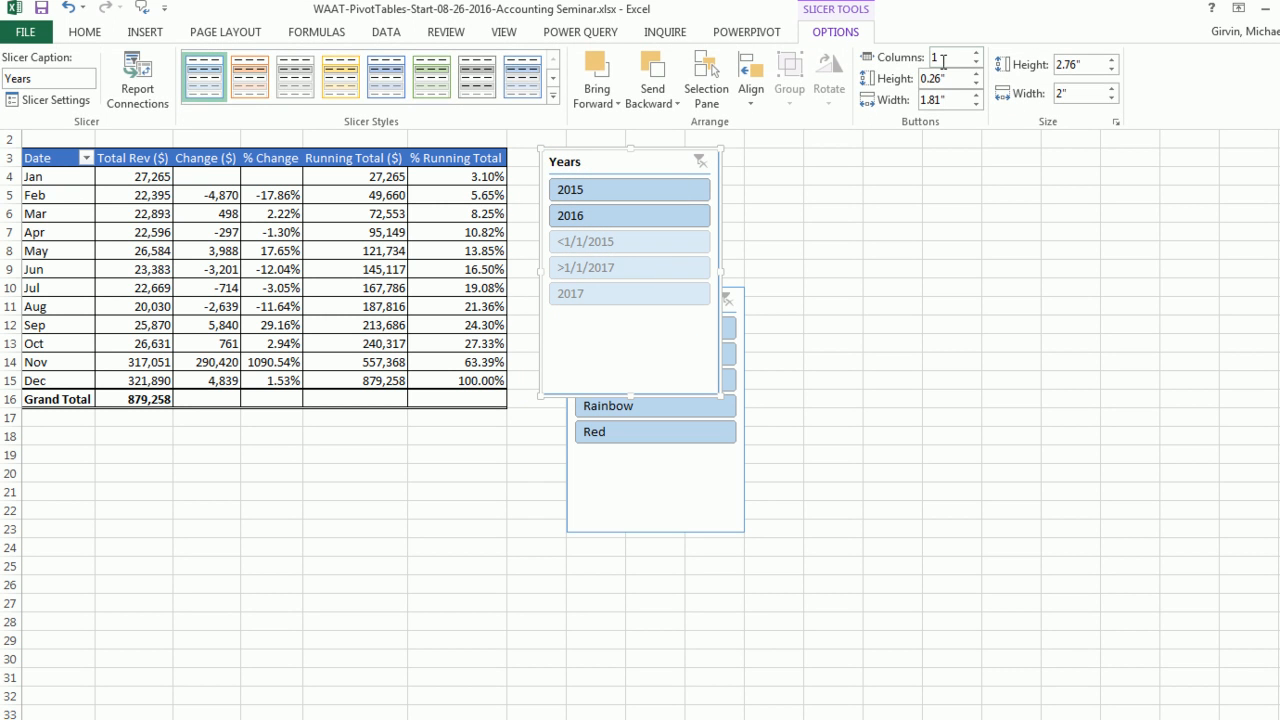
pyautogui.click(976, 53)
pyautogui.hotkey('ctrl', 'F1')
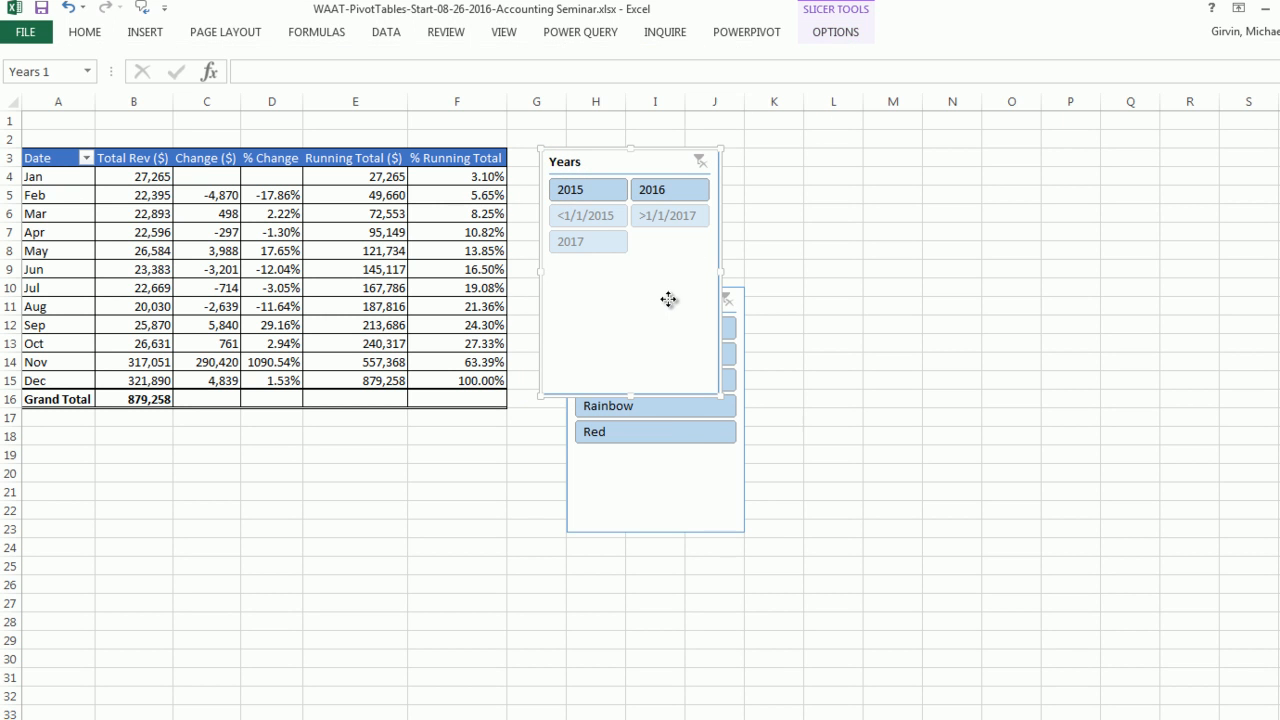
# Step: Set the Years slicer to hide items with no data
pyautogui.rightClick(668, 300)
pyautogui.click(755, 667)
pyautogui.moveTo(769, 535); pyautogui.dragTo(836, 231)
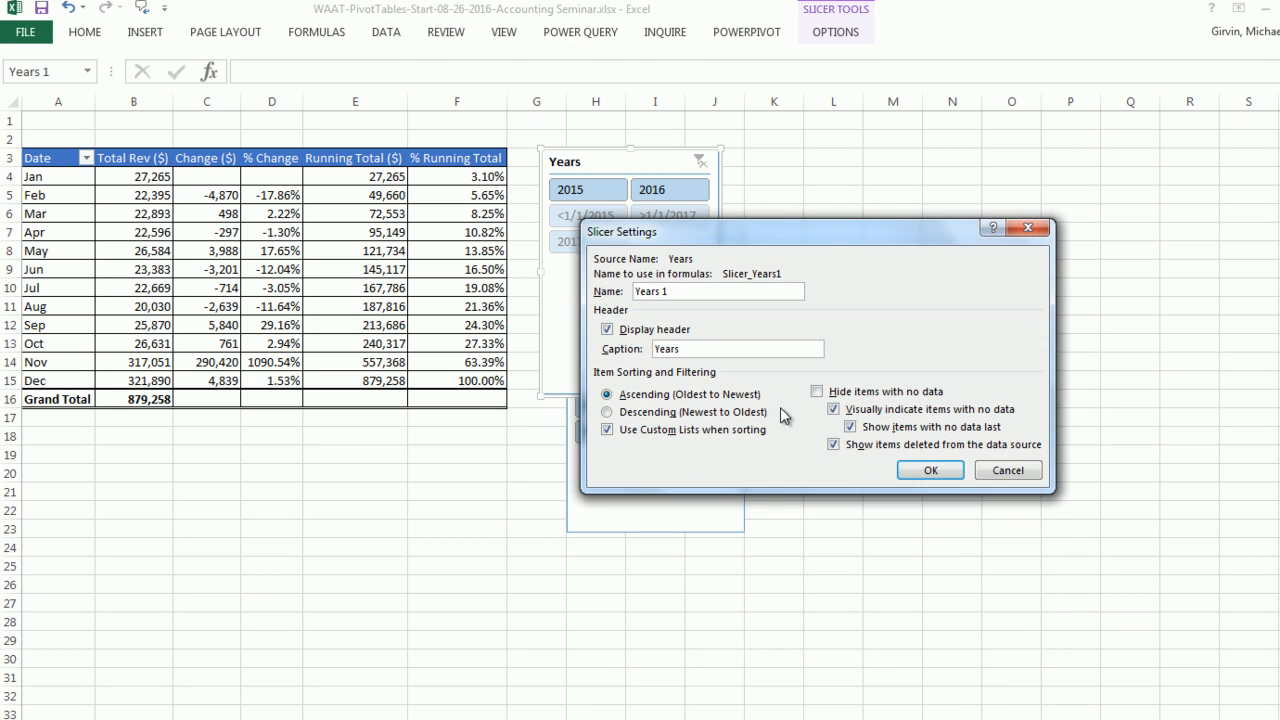
pyautogui.click(817, 391)
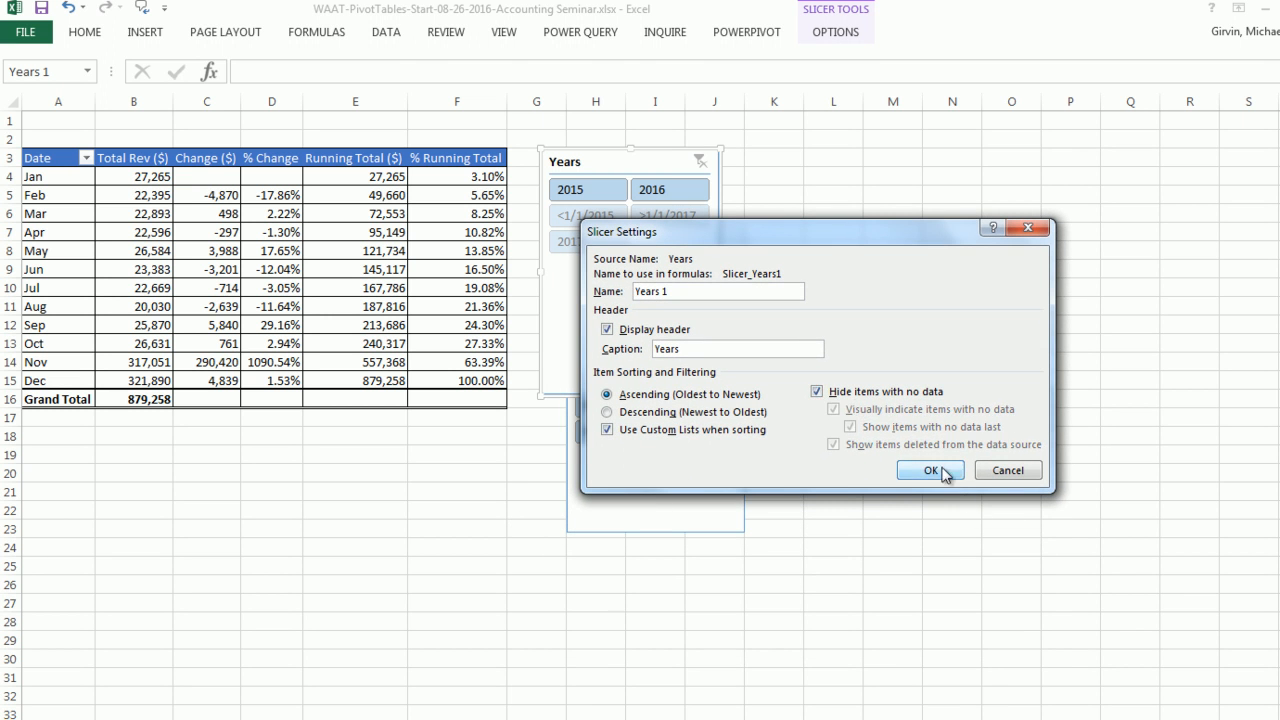
pyautogui.click(914, 463)
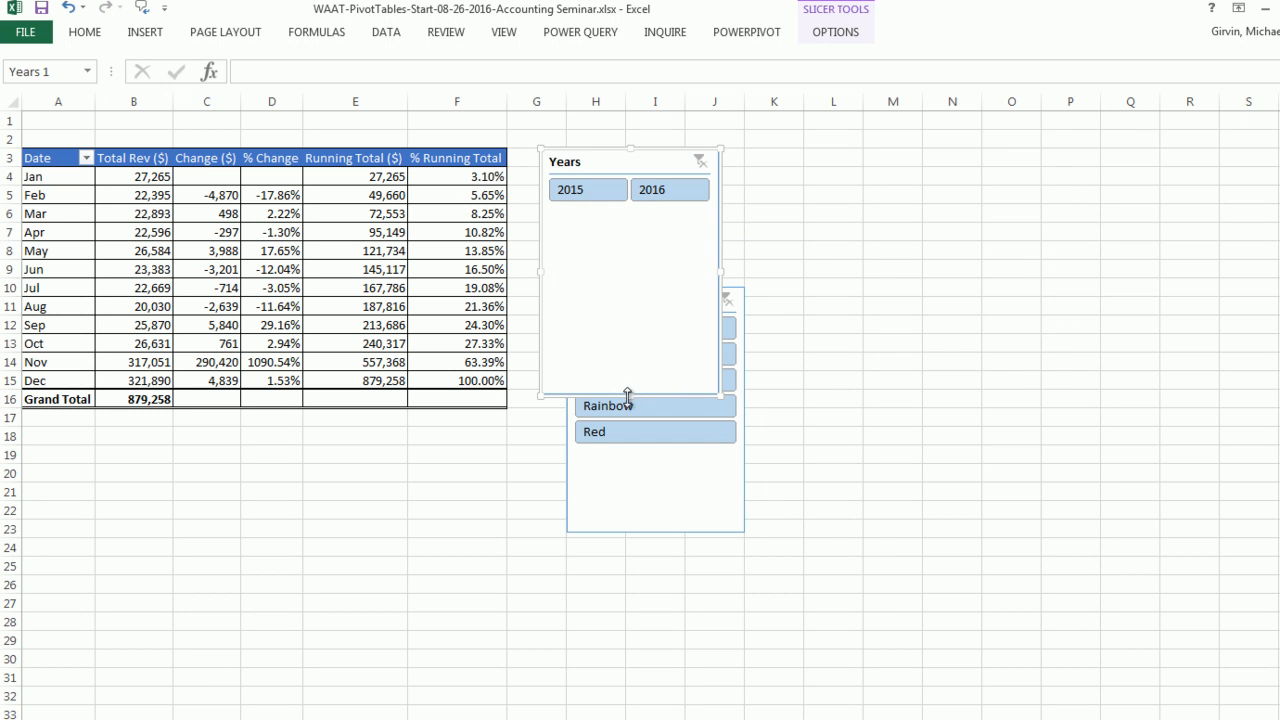
# Step: Shorten the Years slicer to fit its single row of buttons and place a shortened Color slicer directly below it
pyautogui.moveTo(631, 356); pyautogui.dragTo(626, 216)
pyautogui.moveTo(663, 297); pyautogui.dragTo(633, 247)
# Step: Apply the fifth Dark slicer style, the royal blue matching the PivotTable header, to both the Years and Color slicers together
pyautogui.keyDown('ctrl'); pyautogui.click(601, 160); pyautogui.keyUp('ctrl')
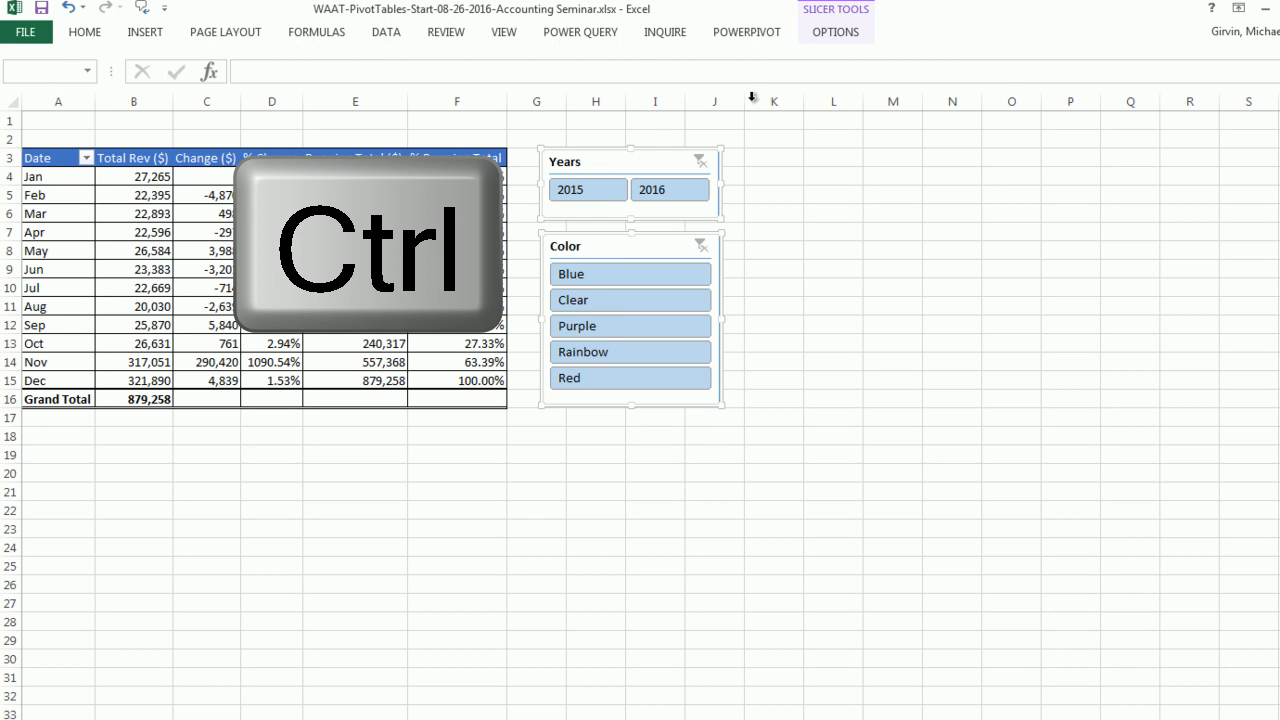
pyautogui.click(846, 35)
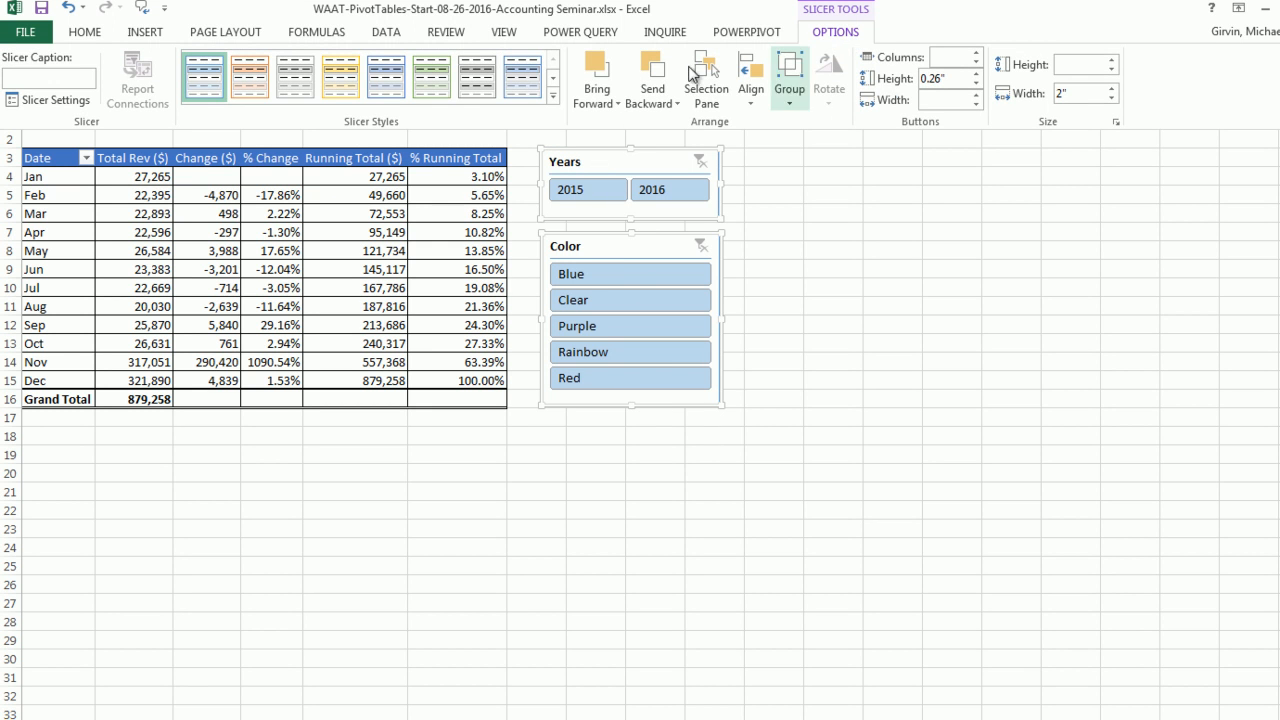
pyautogui.click(553, 103)
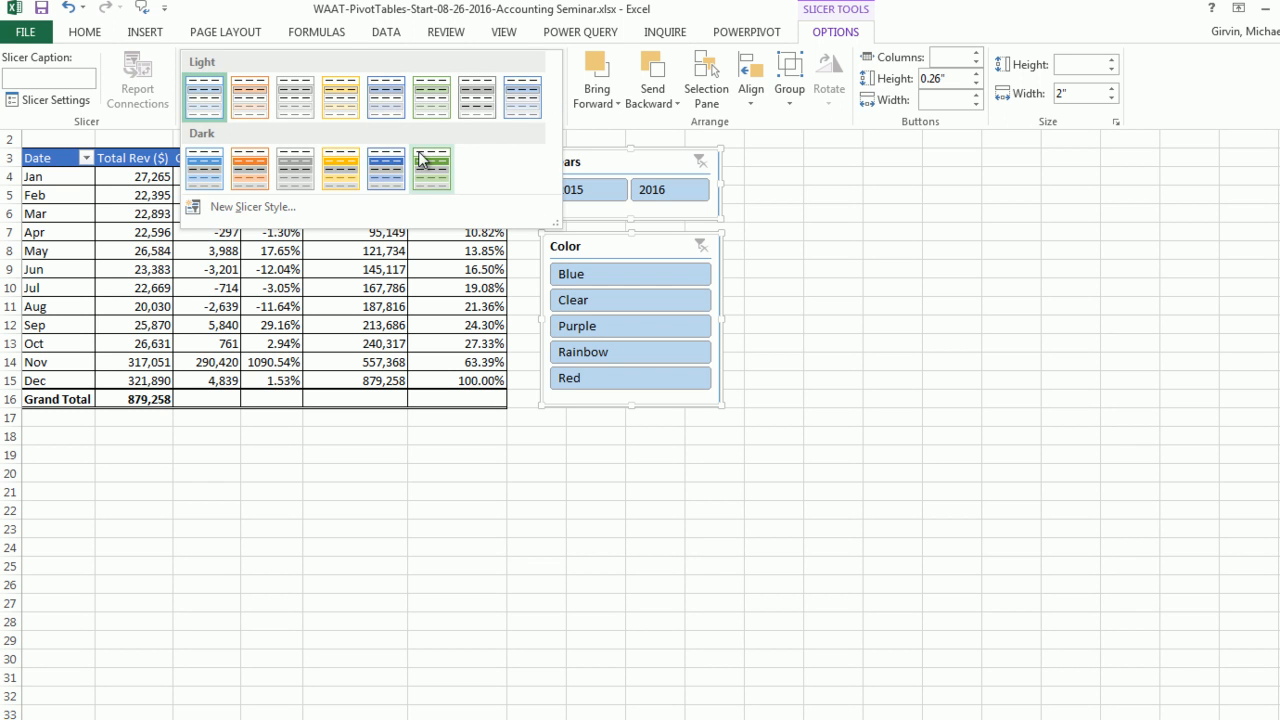
pyautogui.click(385, 172)
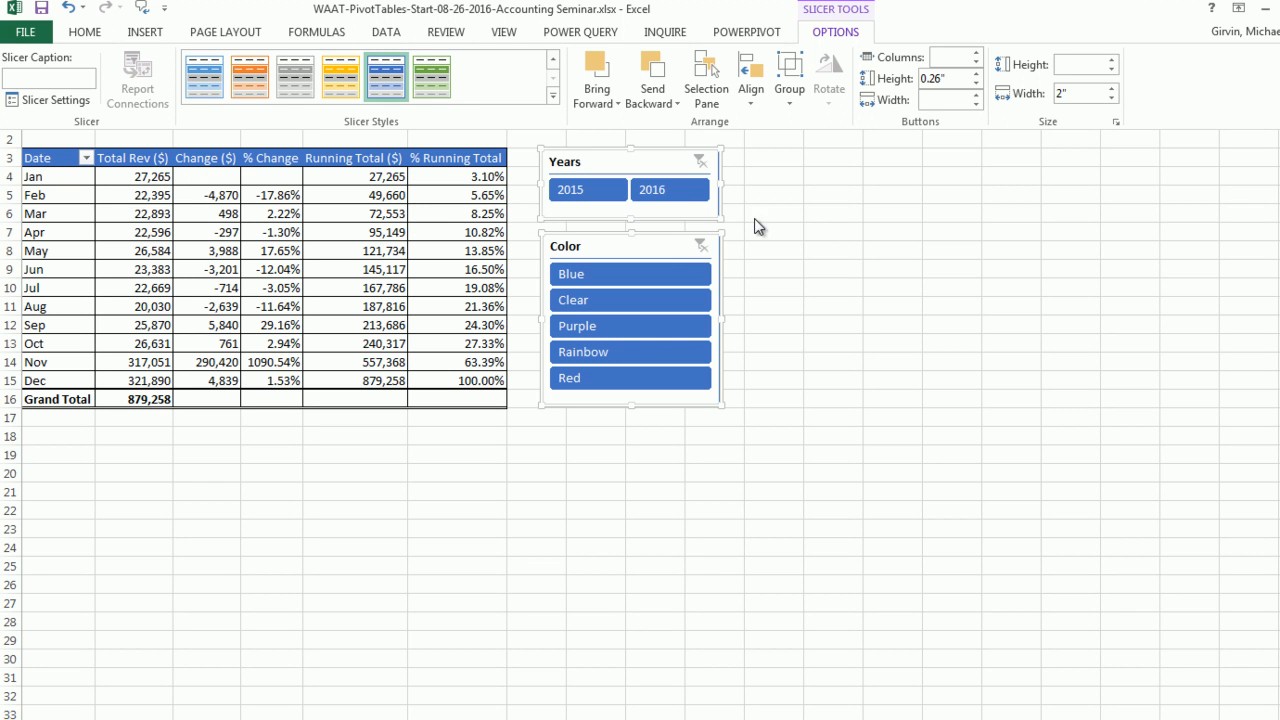
pyautogui.click(820, 220)
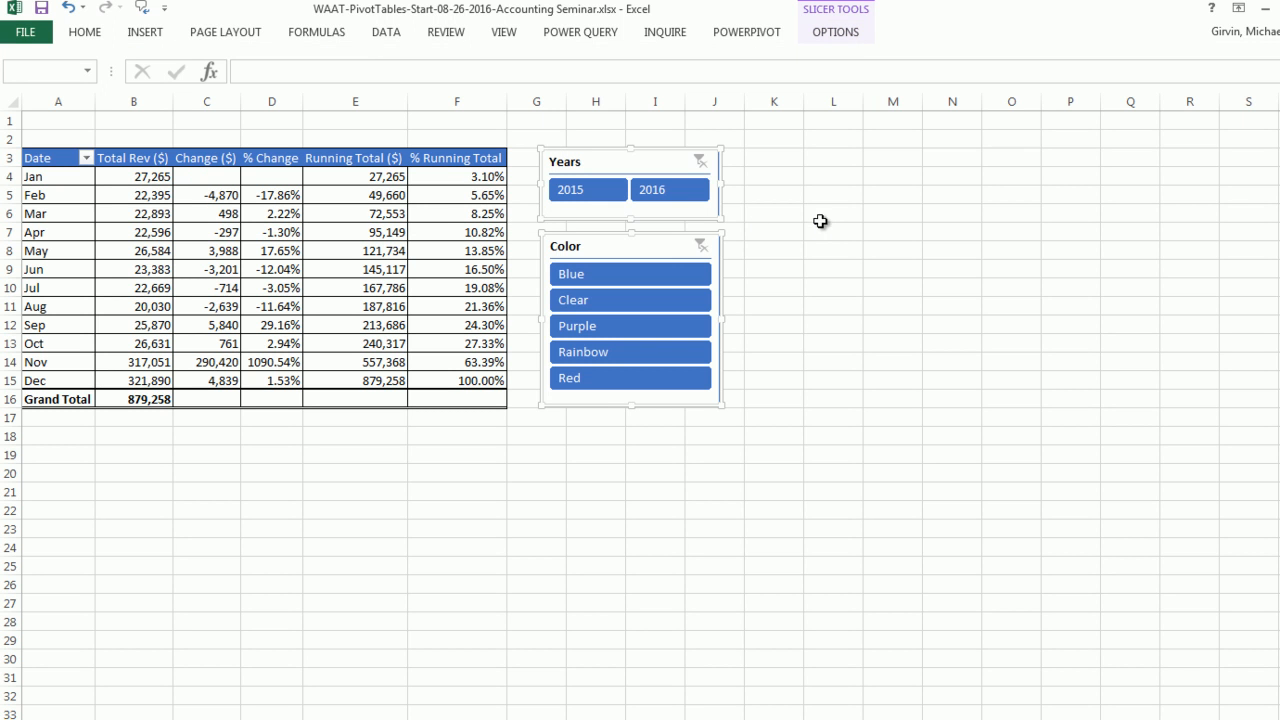
# Step: Filter the monthly report to year 2016 and color Blue with the slicers
pyautogui.click(681, 191)
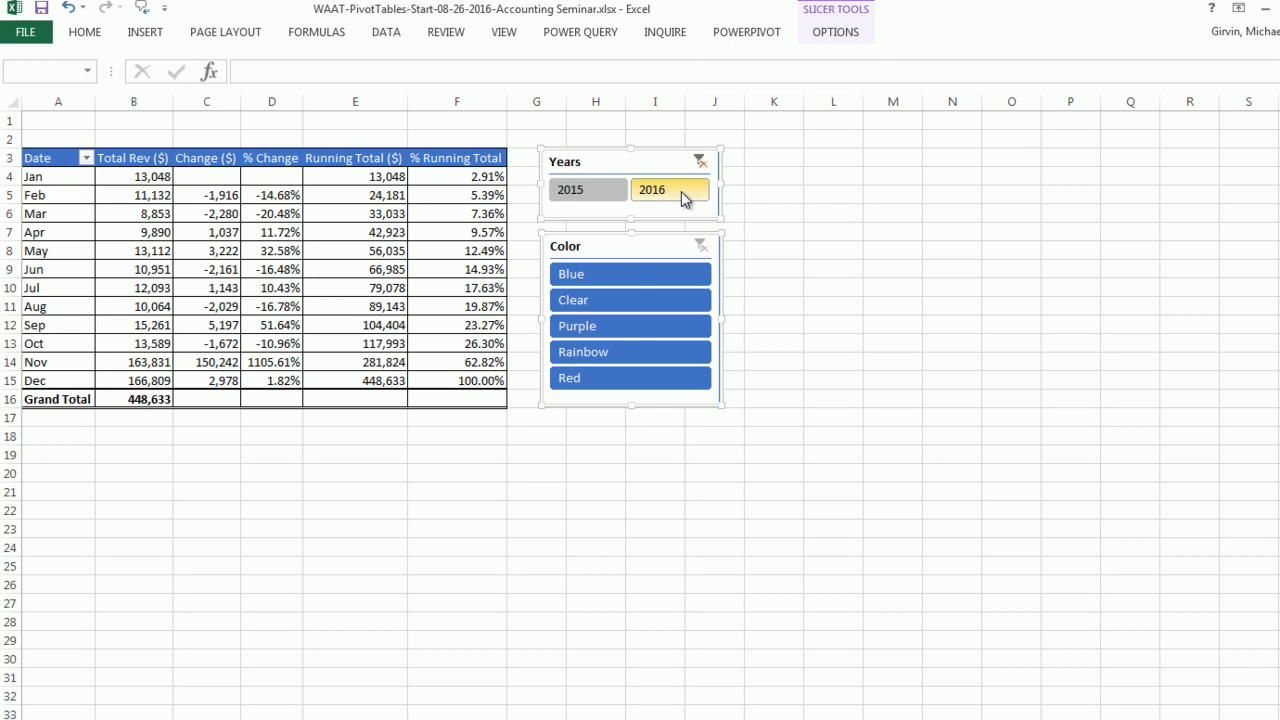
pyautogui.click(629, 272)
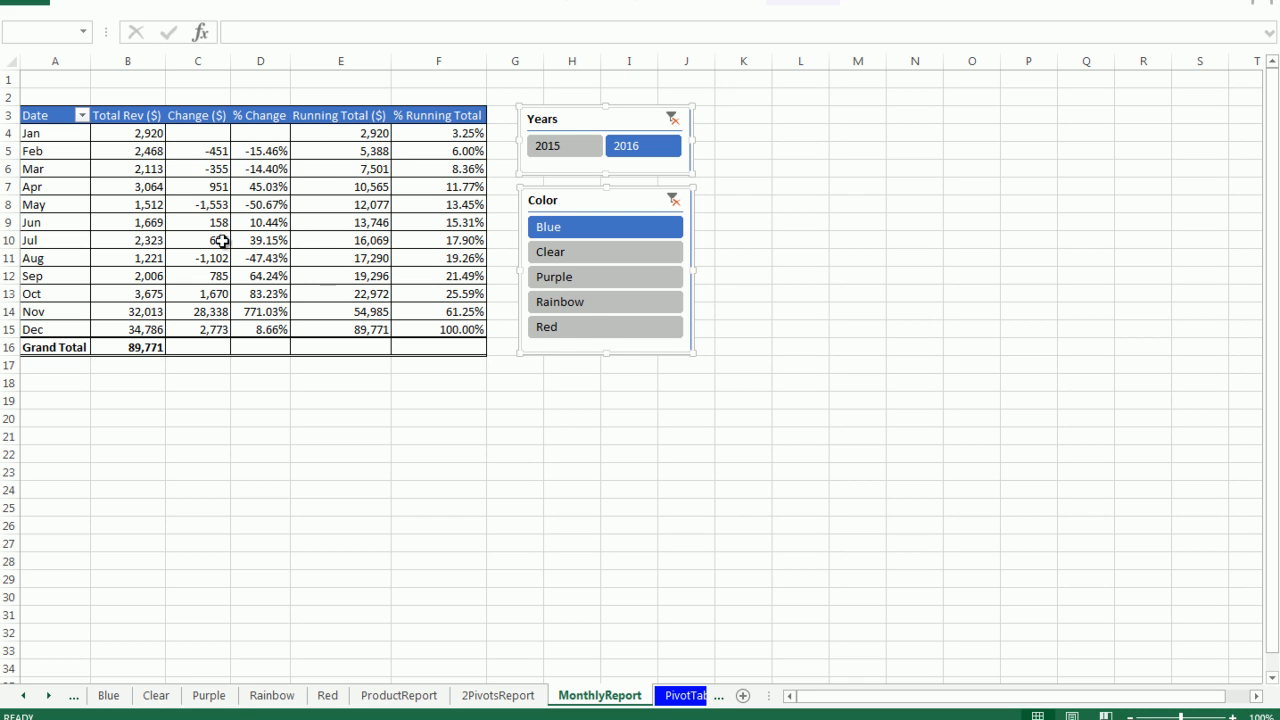
pyautogui.moveTo(286, 230)
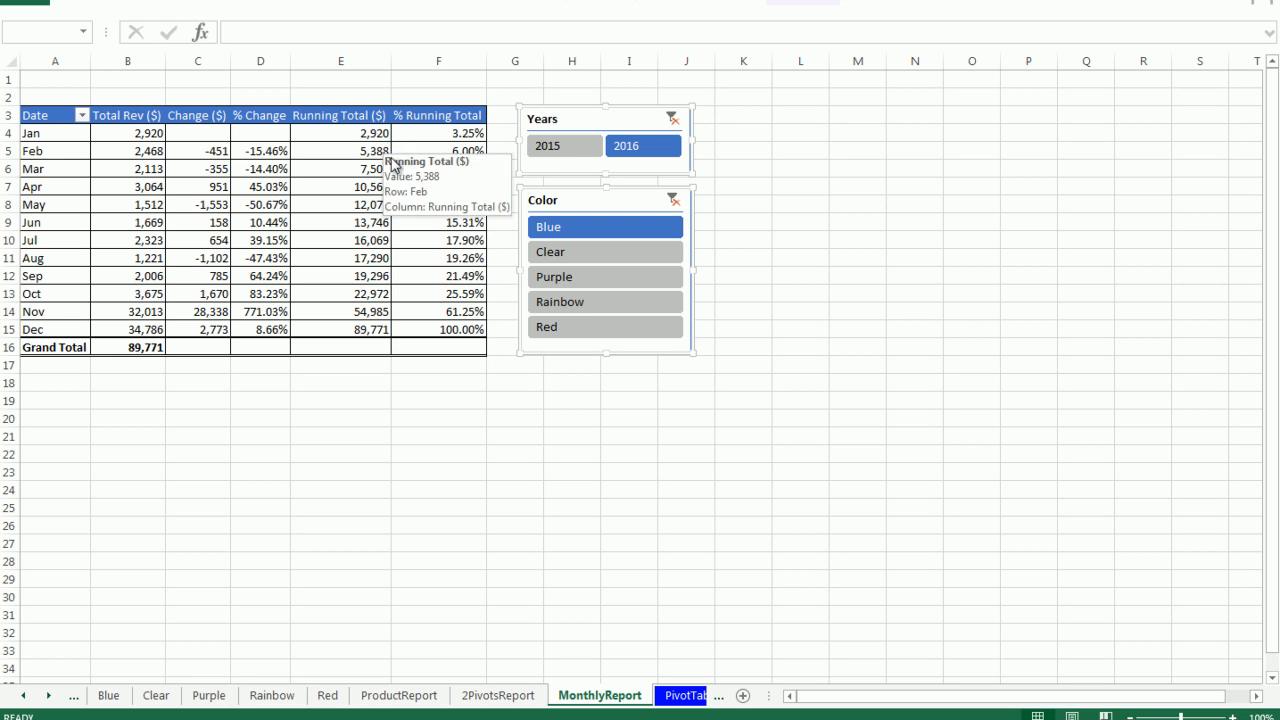
# Step: Review the finished PivotTables and their slicers on the 2PivotsReport and ProductReport sheets
pyautogui.click(498, 695)
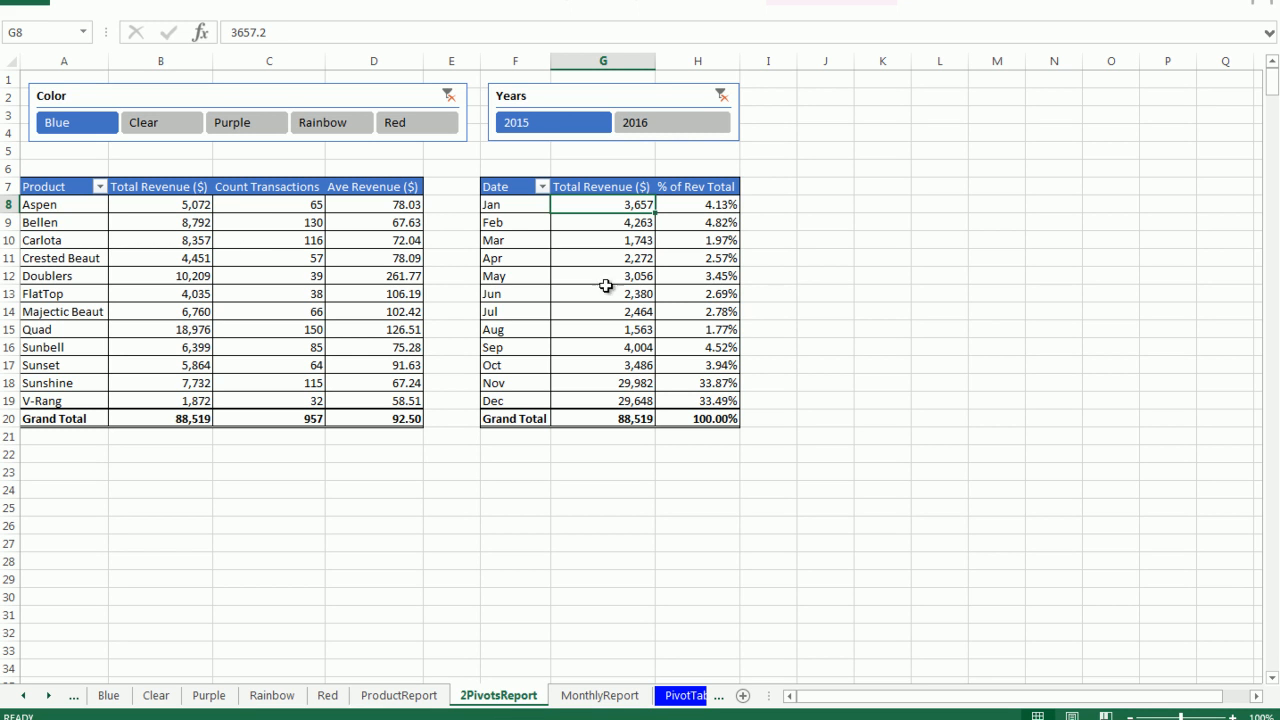
pyautogui.moveTo(626, 310)
pyautogui.click(410, 696)
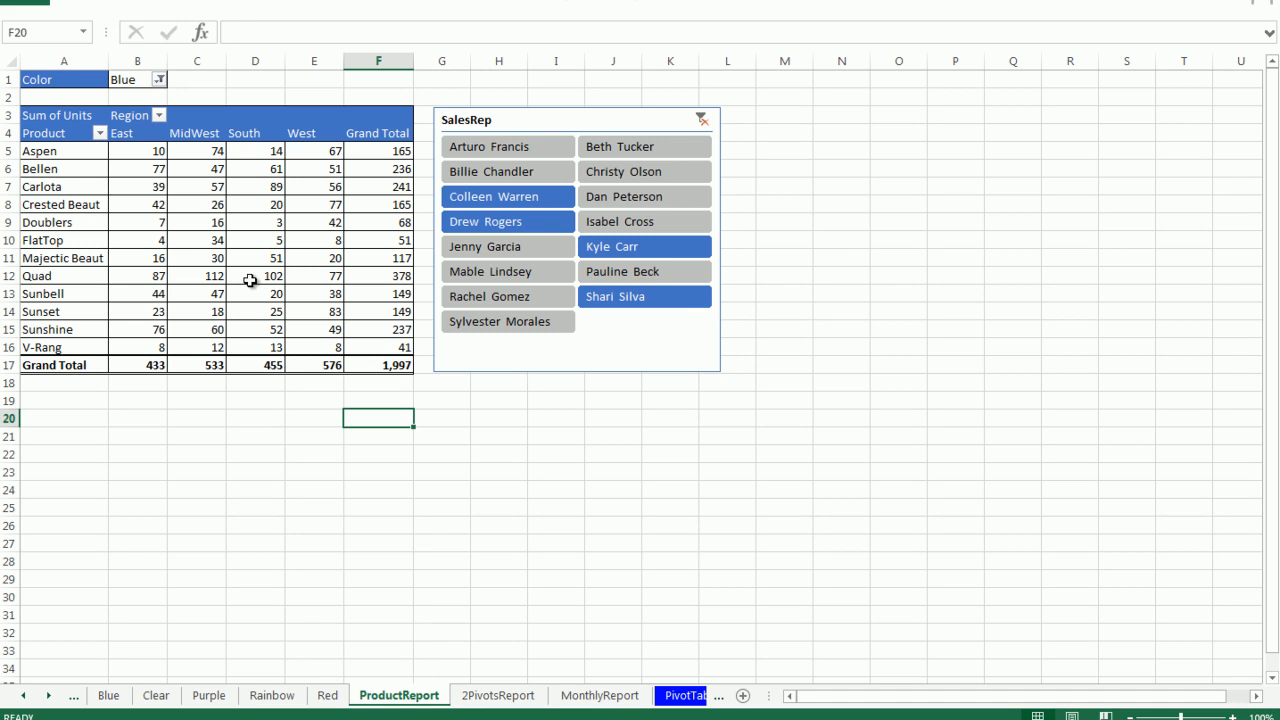
pyautogui.click(249, 281)
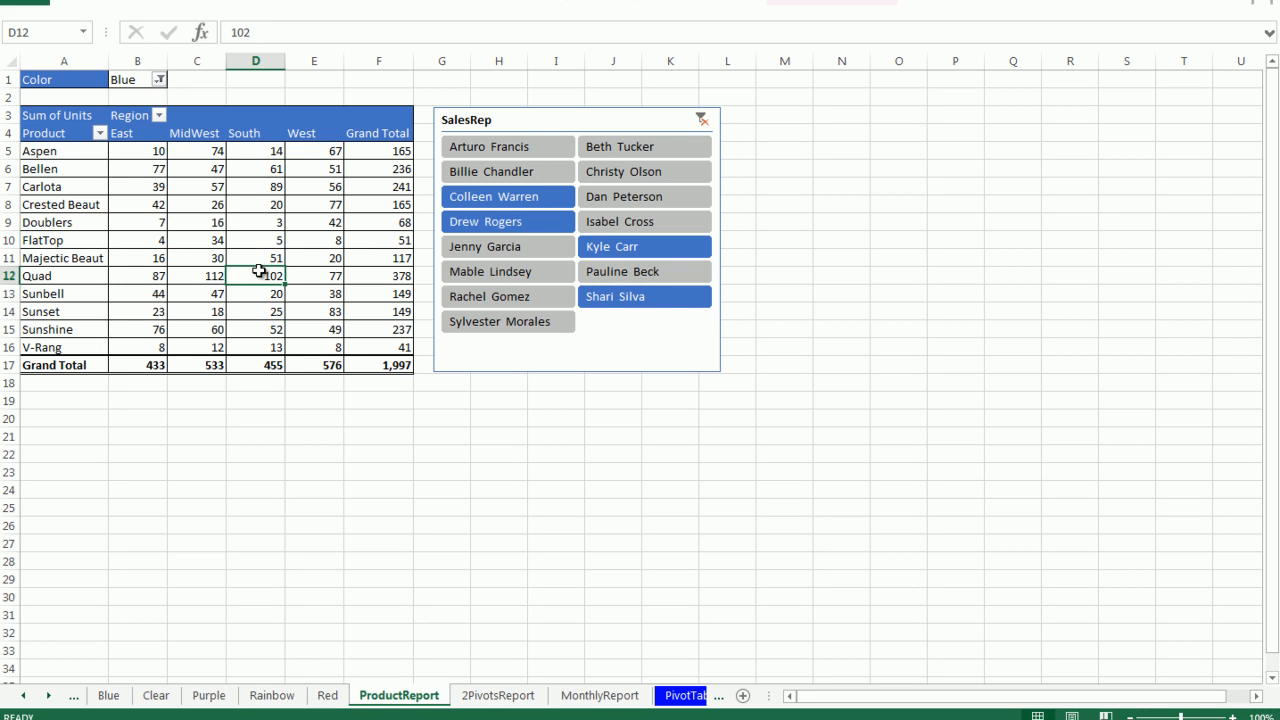
pyautogui.moveTo(259, 272)
pyautogui.keyDown('ctrl'); pyautogui.click(519, 224); pyautogui.keyUp('ctrl')
# Step: Show the Topics sheet from its beginning to review the list of PivotTable examples
pyautogui.click(22, 695)
pyautogui.click(114, 694)
pyautogui.scroll(13, 129, 363)
pyautogui.scroll(7, 195, 452)
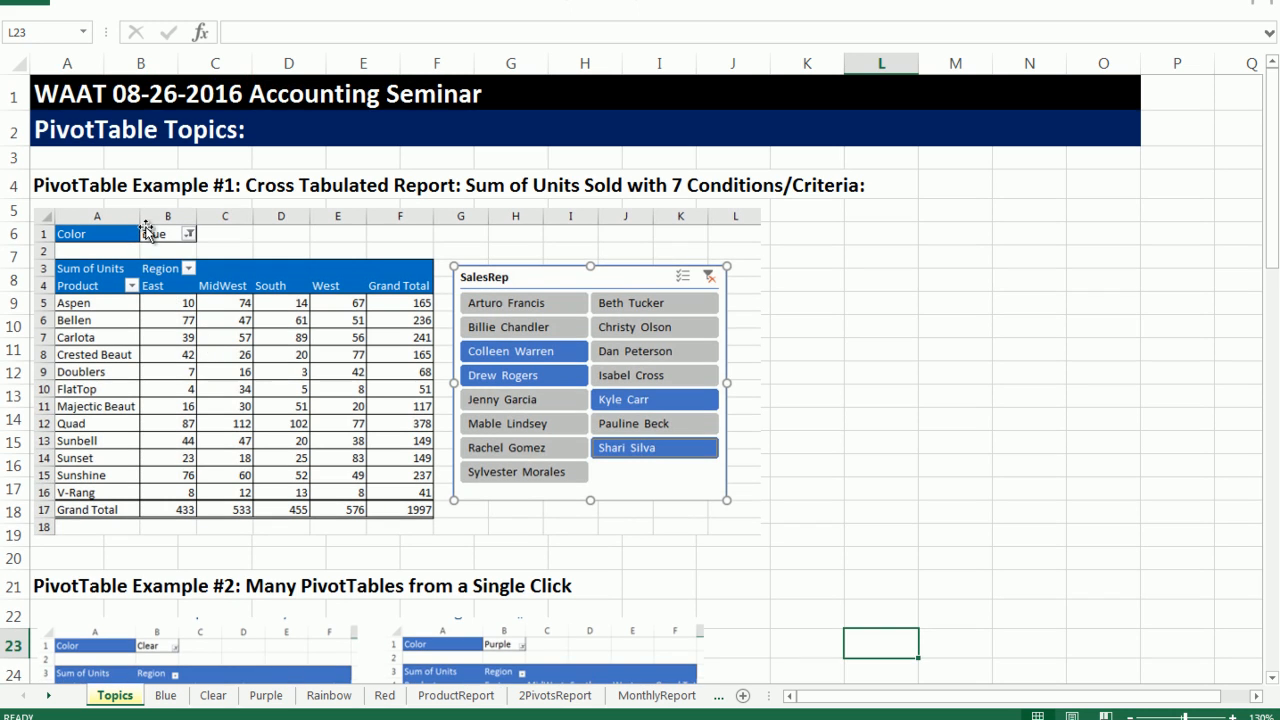